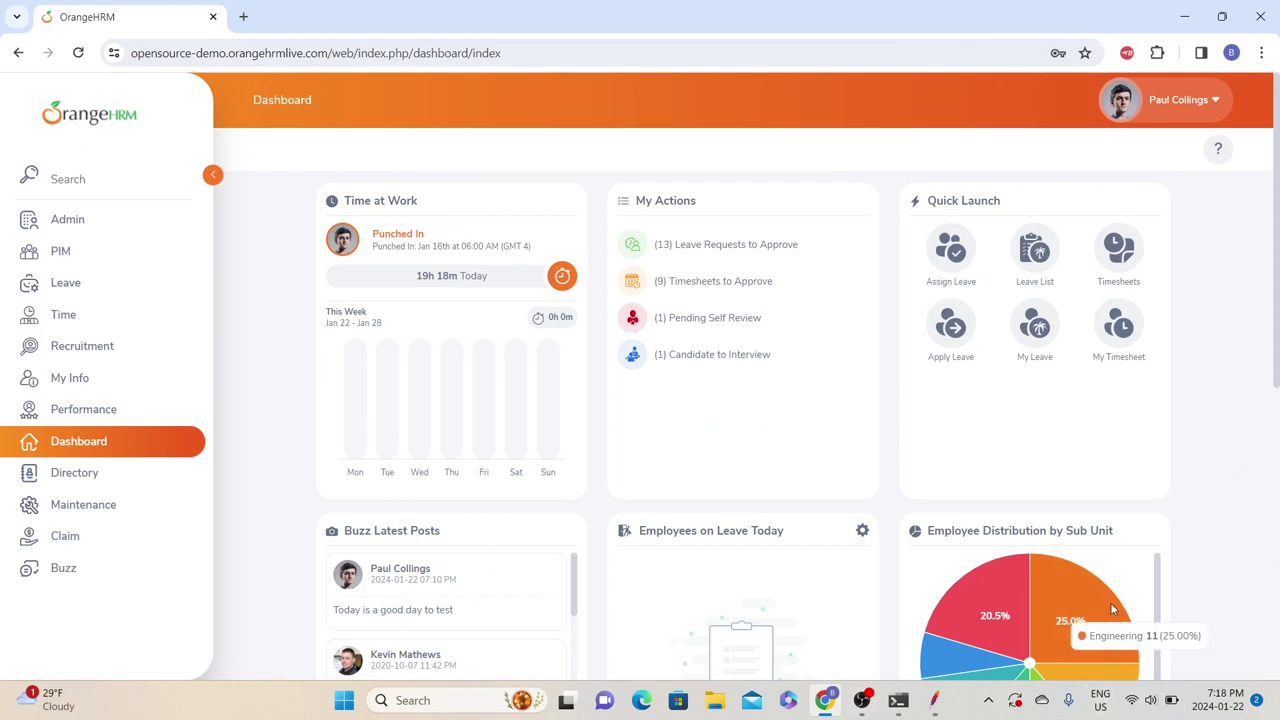
- Log out of the OrangeHRM demo site
{"action": "left_click", "coordinate": [1199, 117]}
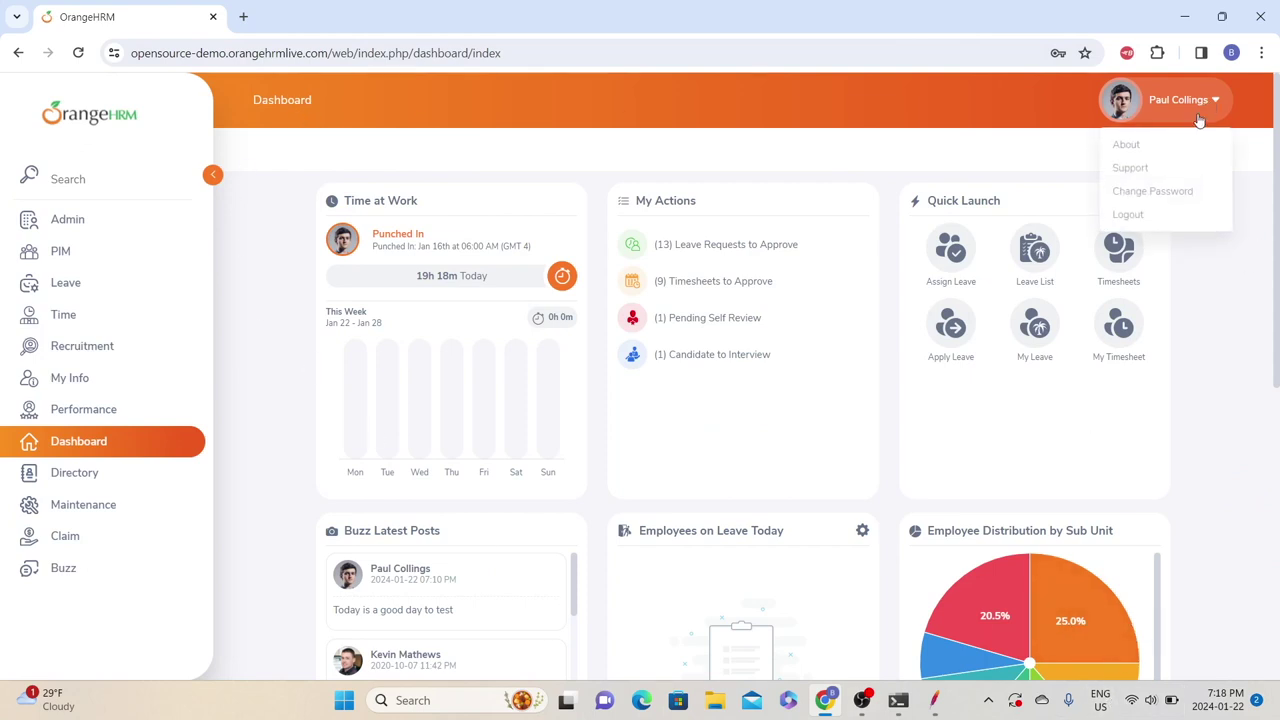
{"action": "left_click", "coordinate": [1146, 220]}
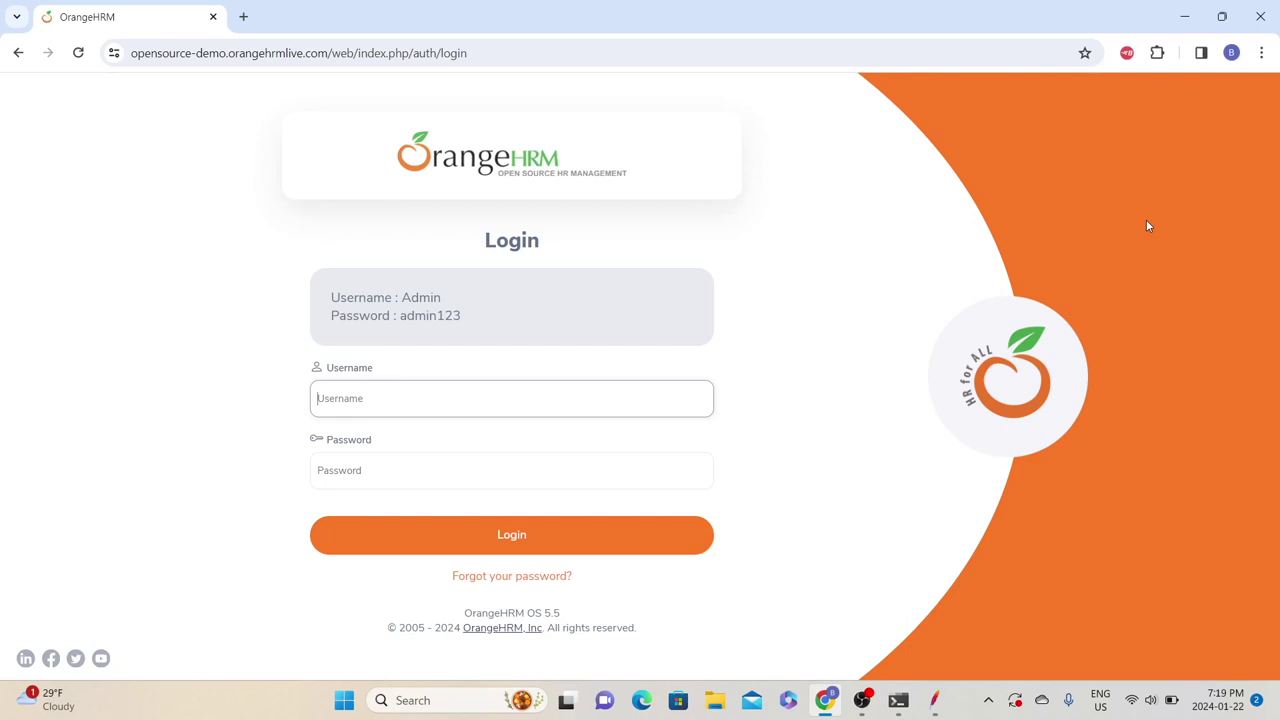
- Switch to JMeter and open OHRM_Demo1.jmx from the T folder inside JMeterScripts on the Desktop
{"action": "left_click", "coordinate": [936, 701]}
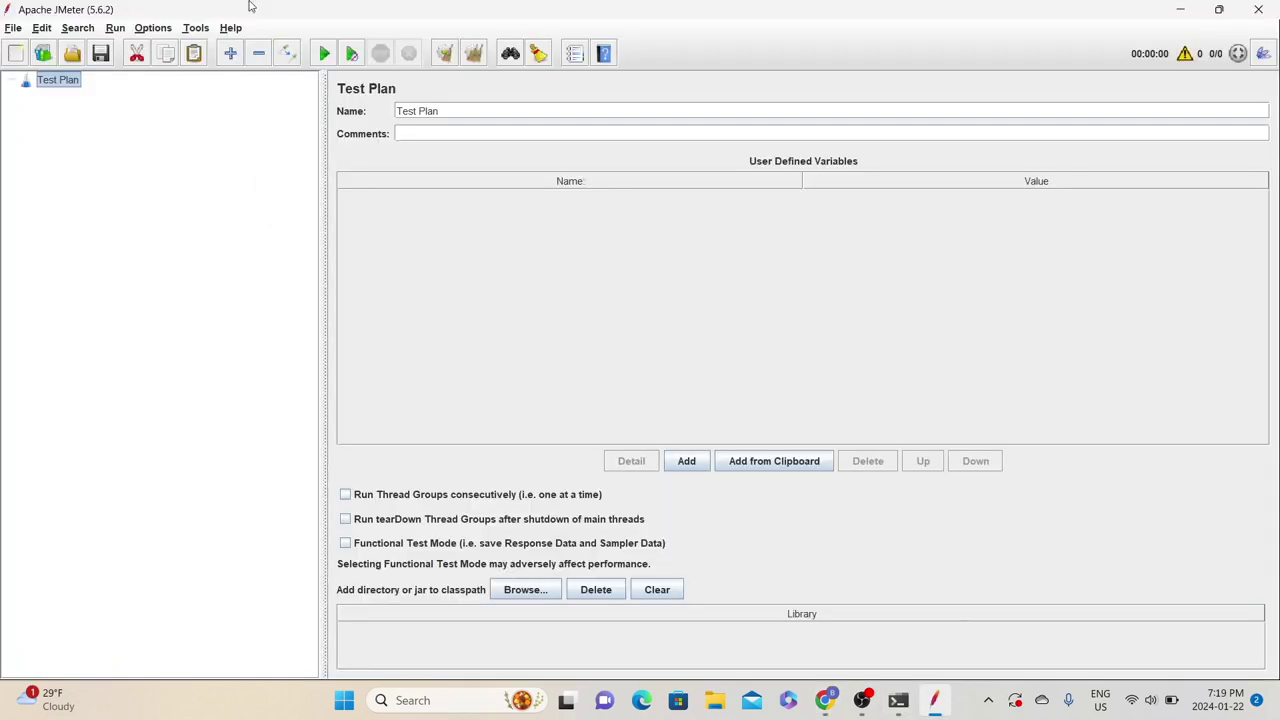
{"action": "left_click", "coordinate": [72, 55]}
{"action": "left_click", "coordinate": [553, 236]}
{"action": "left_click", "coordinate": [543, 269]}
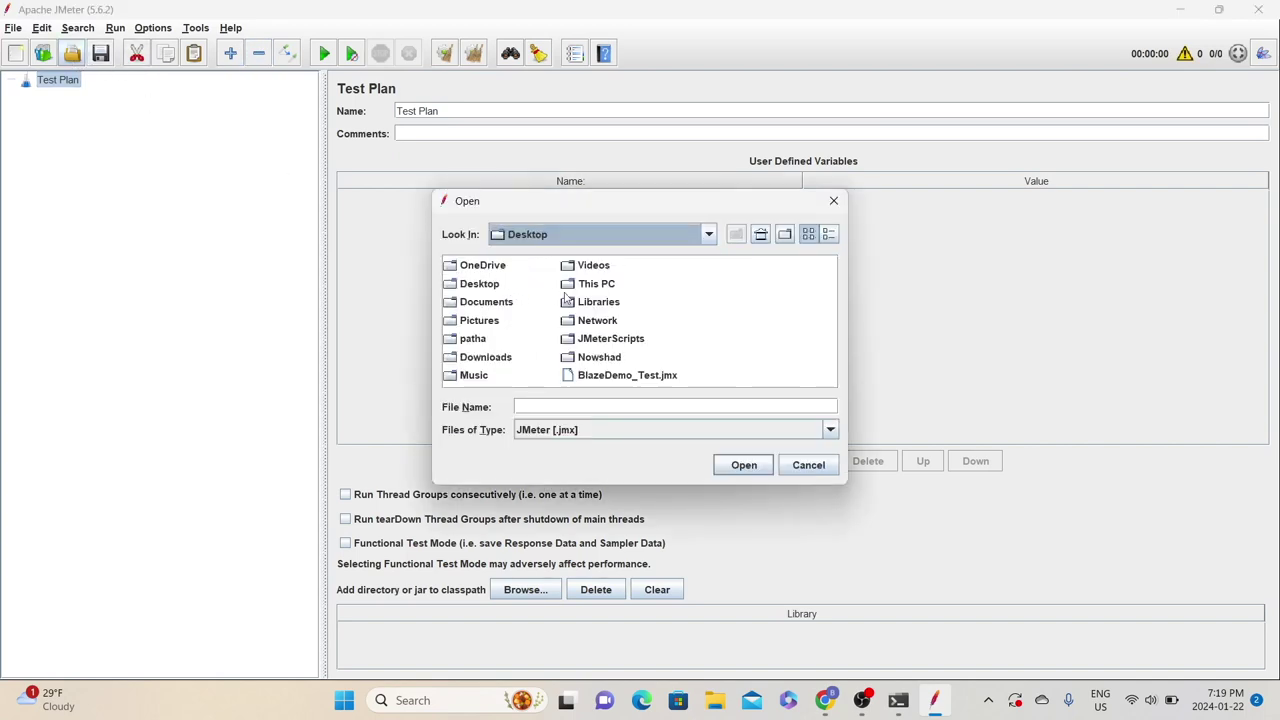
{"action": "double_click", "coordinate": [595, 340]}
{"action": "double_click", "coordinate": [498, 302]}
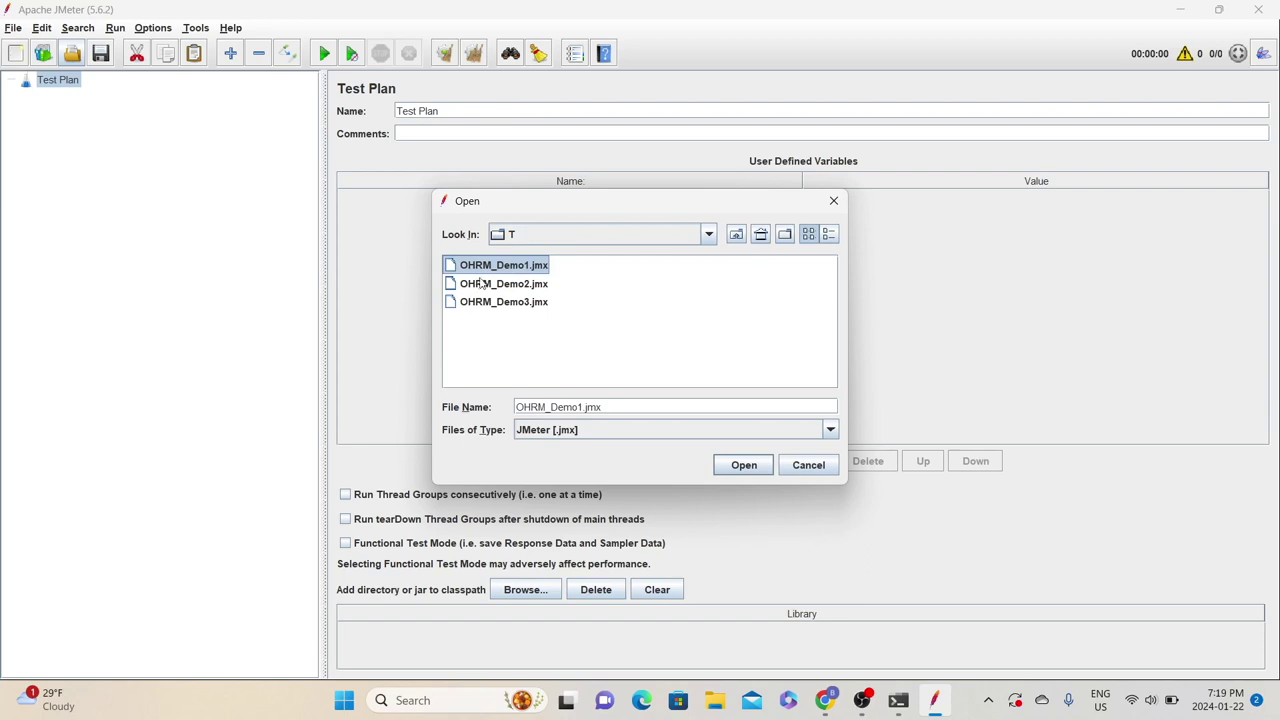
{"action": "left_click", "coordinate": [741, 465]}
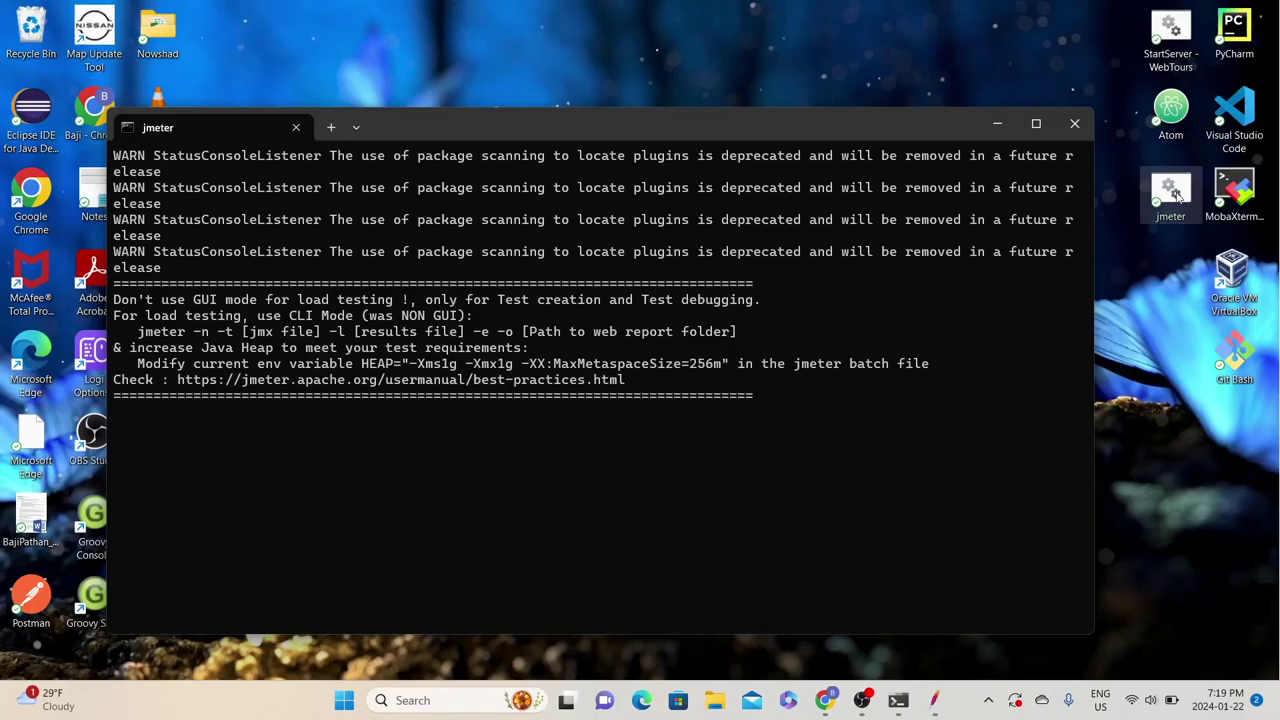
- Launch a second JMeter instance and open OHRM_Demo2.jmx from the T folder inside JMeterScripts on the Desktop
{"action": "double_click", "coordinate": [1172, 192]}
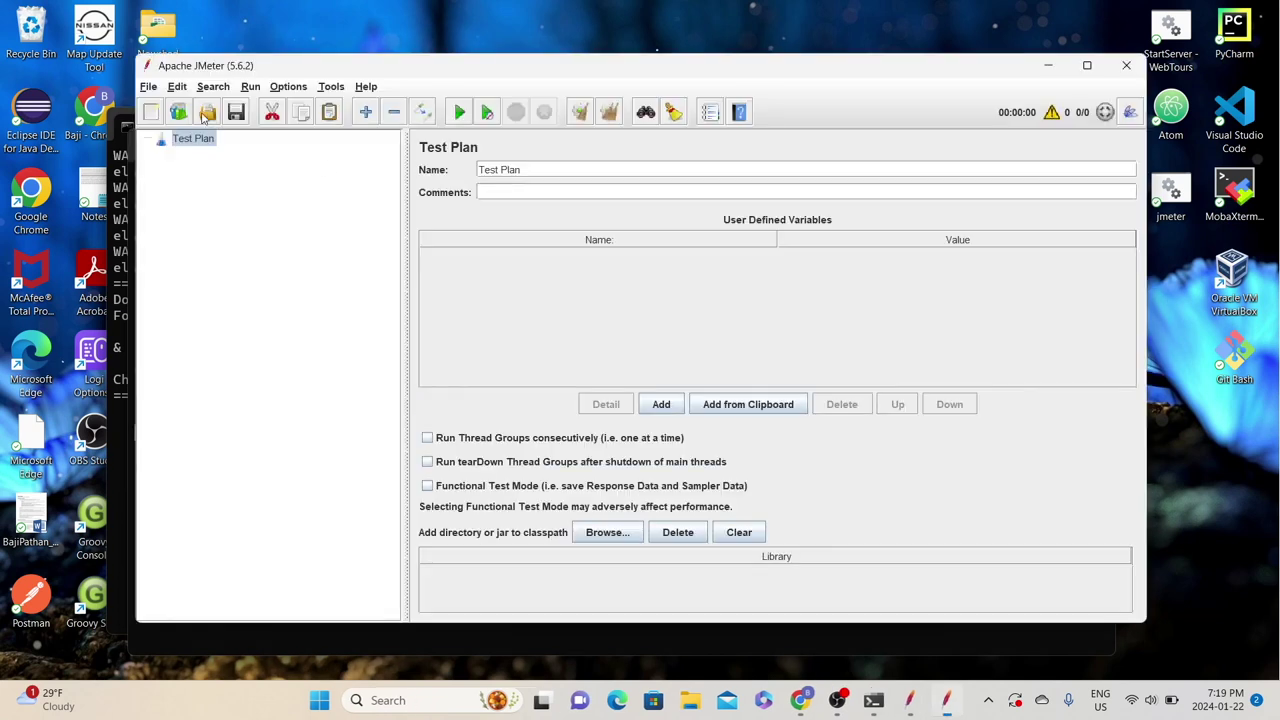
{"action": "left_click", "coordinate": [207, 112]}
{"action": "left_click", "coordinate": [560, 236]}
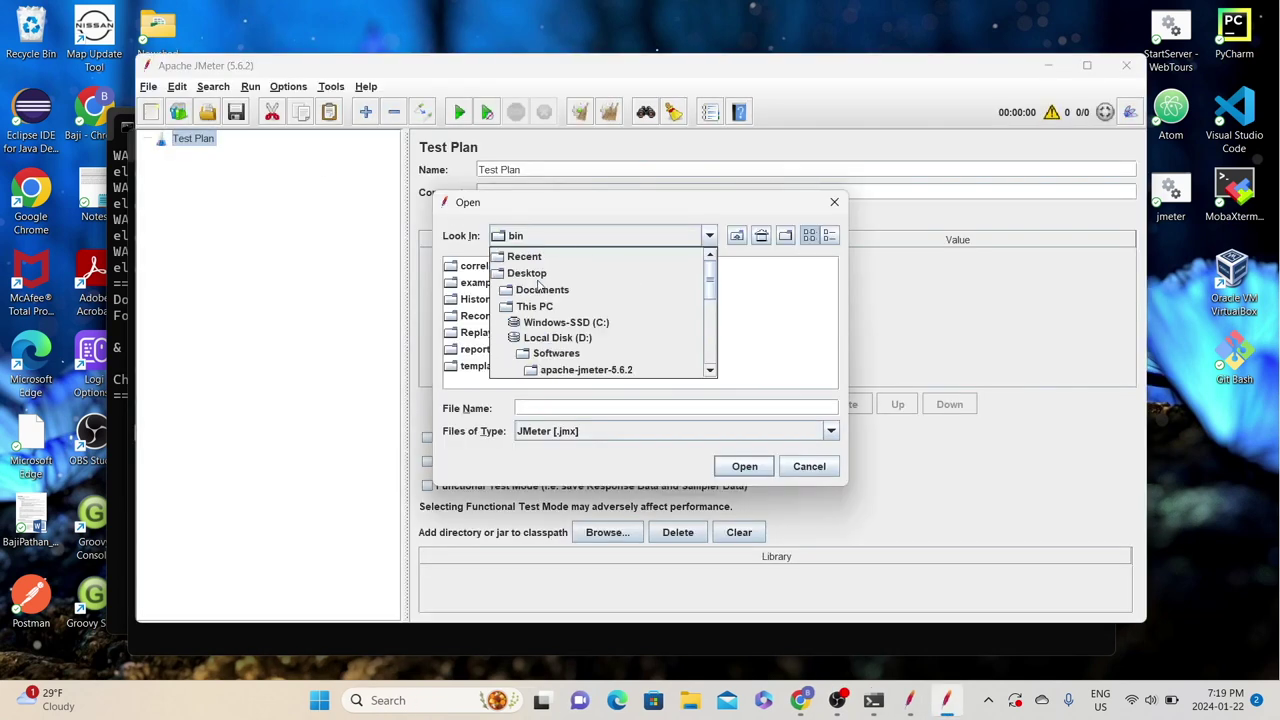
{"action": "left_click", "coordinate": [540, 272]}
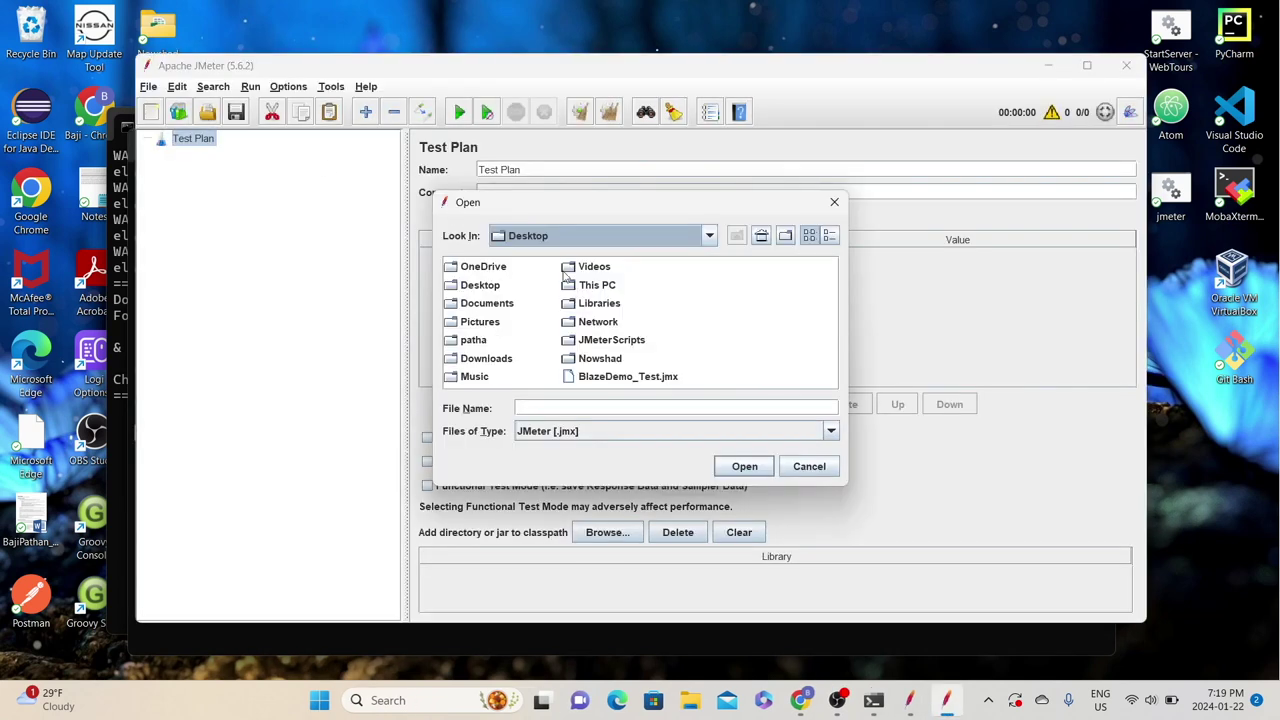
{"action": "double_click", "coordinate": [600, 341]}
{"action": "double_click", "coordinate": [464, 303]}
{"action": "left_click", "coordinate": [500, 286]}
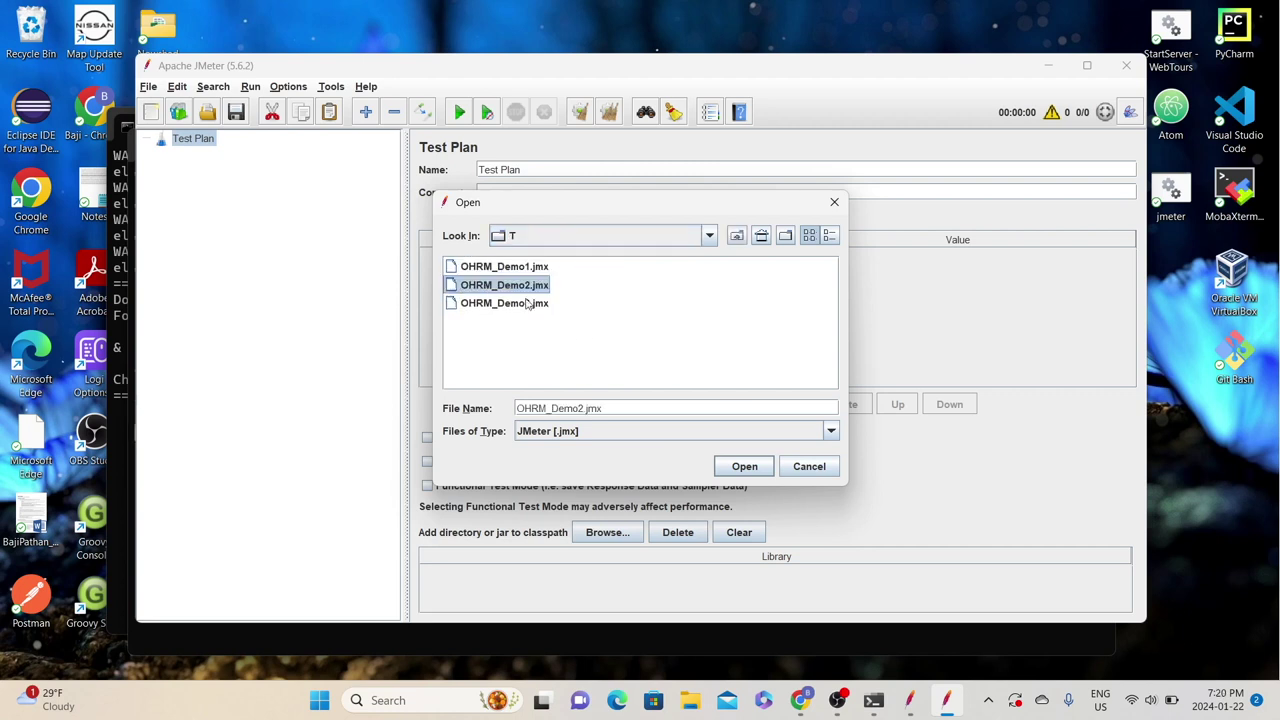
{"action": "left_click", "coordinate": [744, 466]}
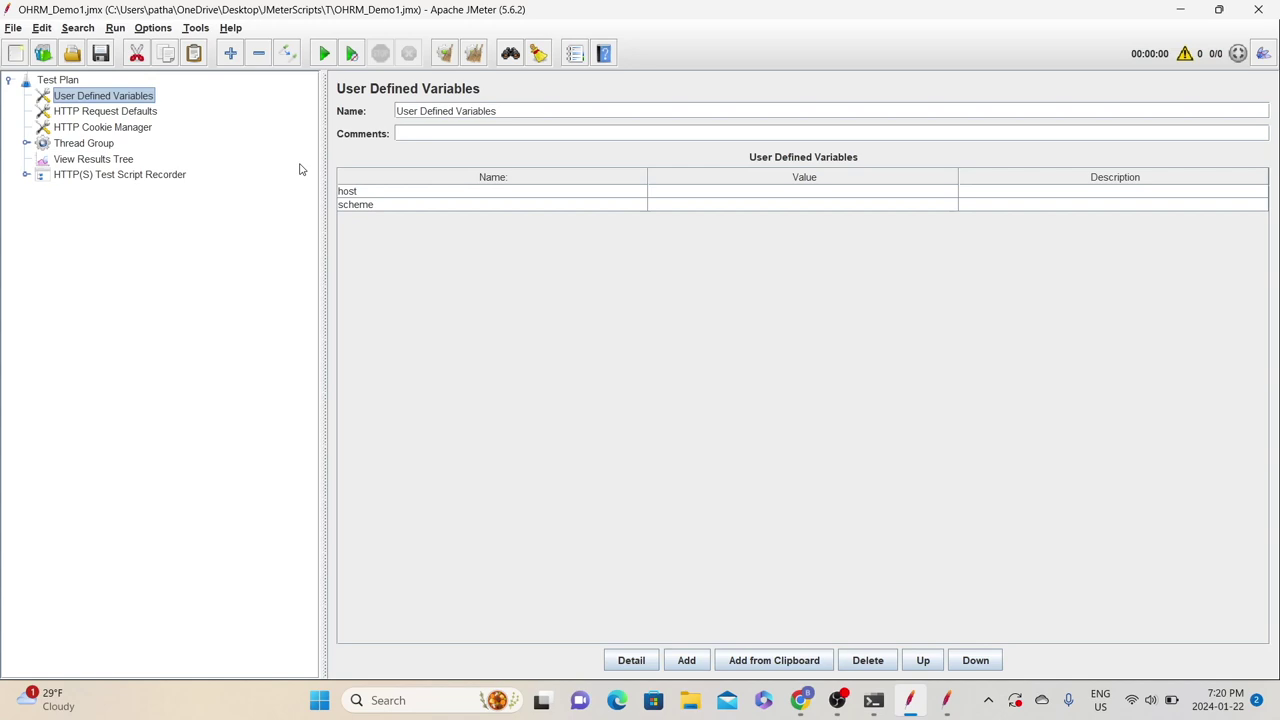
- Load recording_viewResults_Demo1.xml into the View Results Tree under the HTTP(S) Test Script Recorder of OHRM_Demo1
{"action": "left_click", "coordinate": [25, 175]}
{"action": "left_click", "coordinate": [105, 190]}
{"action": "left_click", "coordinate": [935, 172]}
{"action": "double_click", "coordinate": [698, 302]}
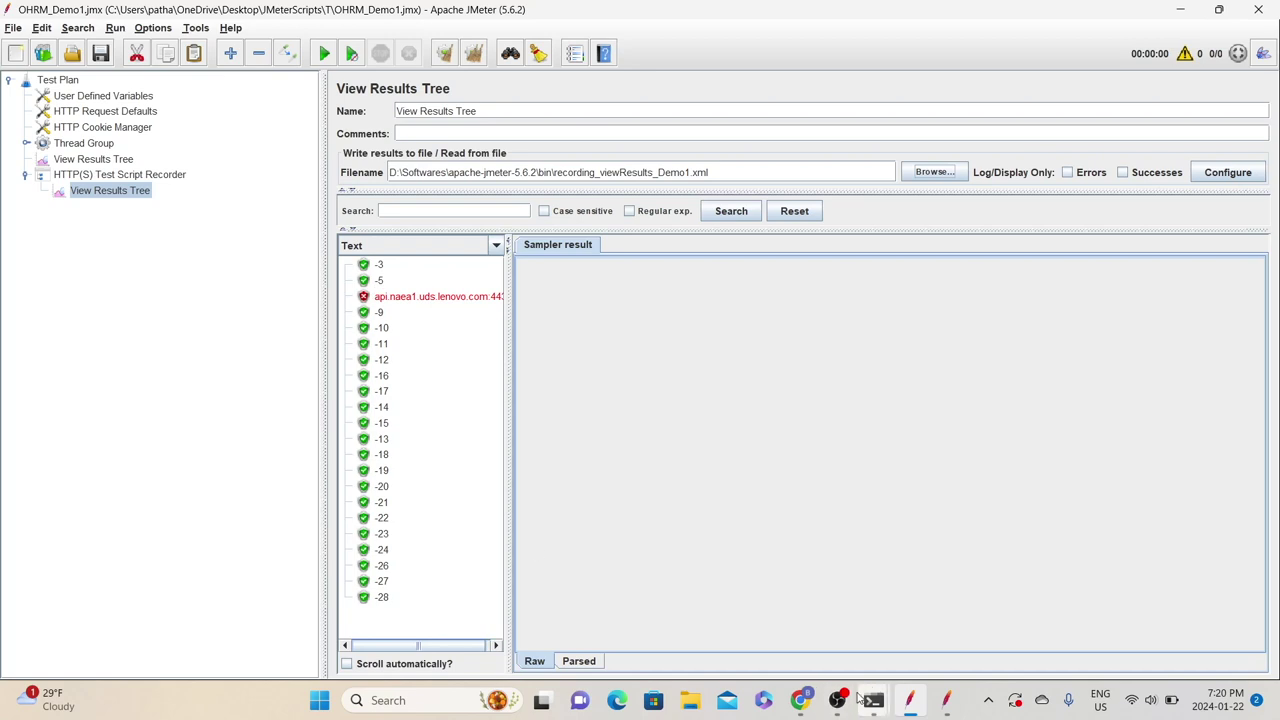
- Load recording_ViewResults_Demo2.xml into the View Results Tree under the HTTP(S) Test Script Recorder of OHRM_Demo2
{"action": "left_click", "coordinate": [946, 700]}
{"action": "left_click", "coordinate": [170, 234]}
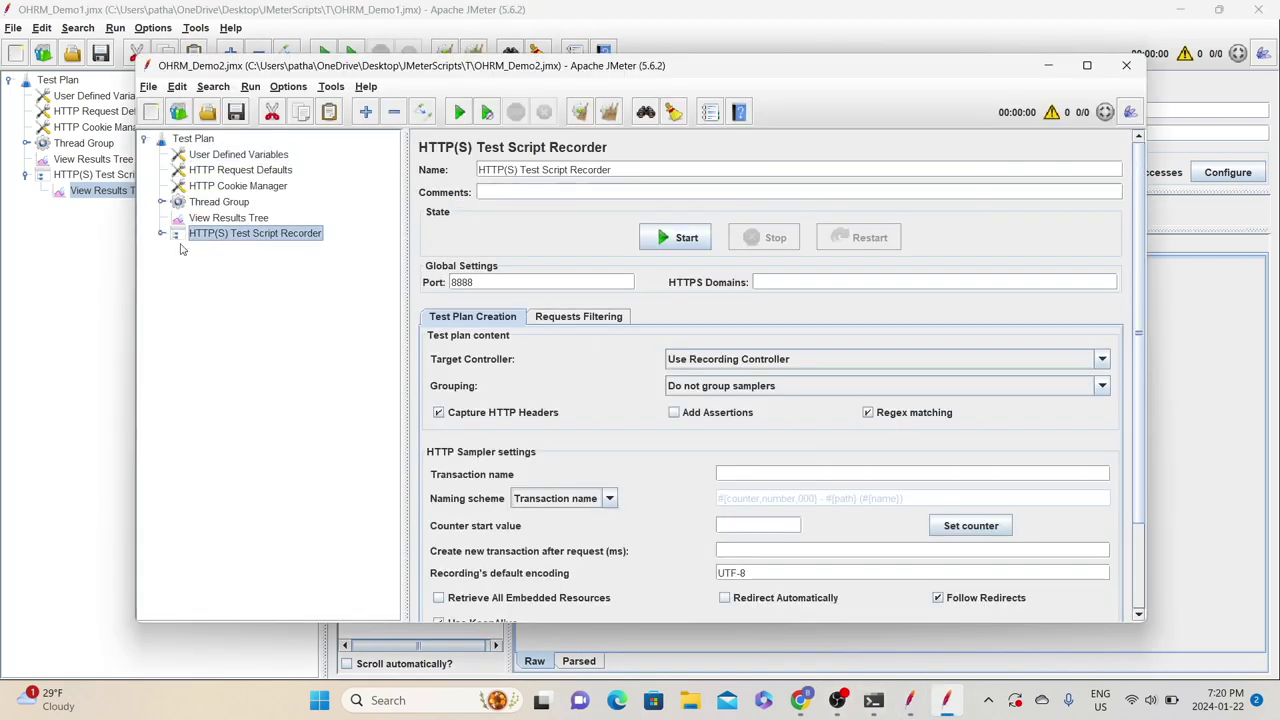
{"action": "left_click", "coordinate": [161, 233]}
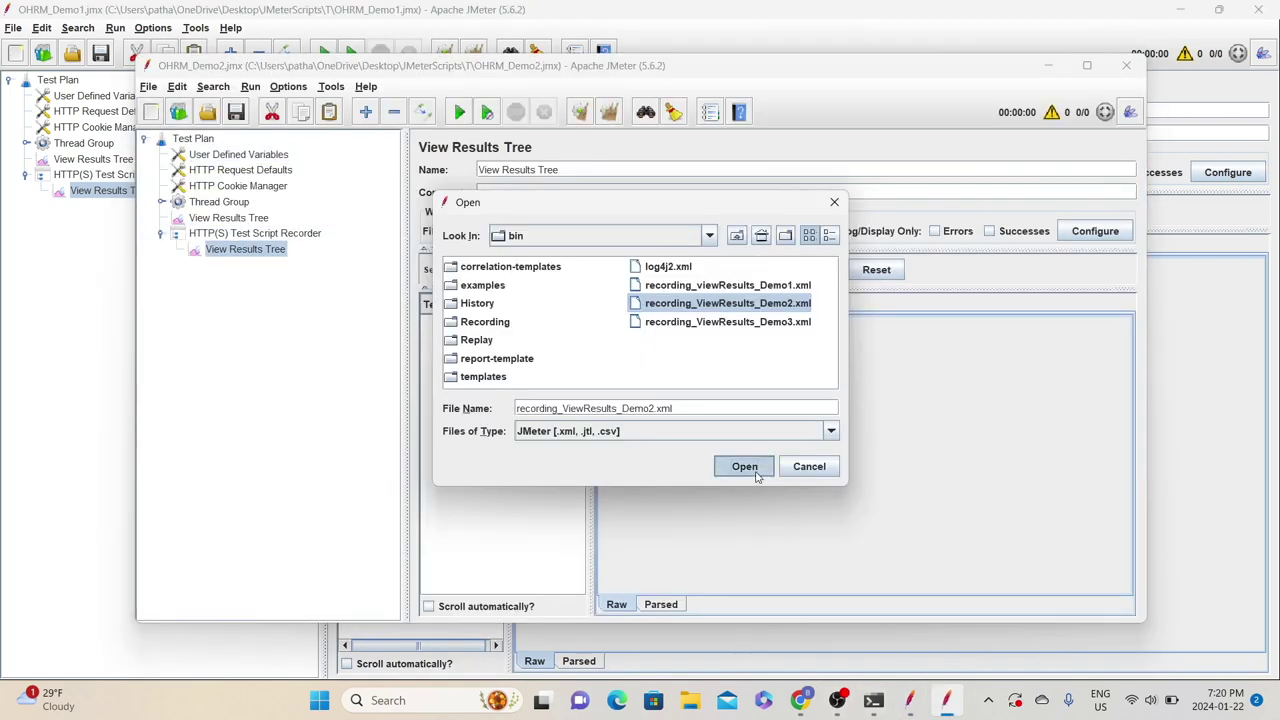
{"action": "left_click", "coordinate": [744, 466]}
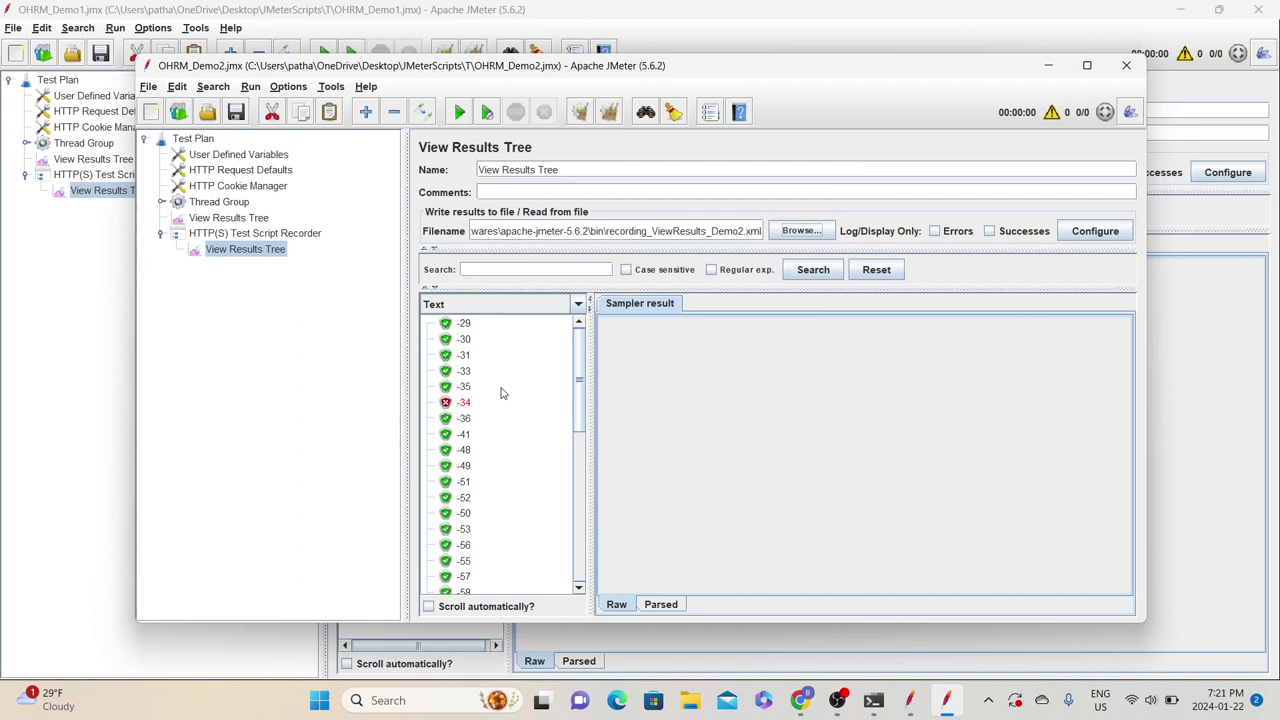
- Minimize the OHRM_Demo1 window, launch a third JMeter instance and choose the Recording template for a new test plan
{"action": "left_click", "coordinate": [1183, 12]}
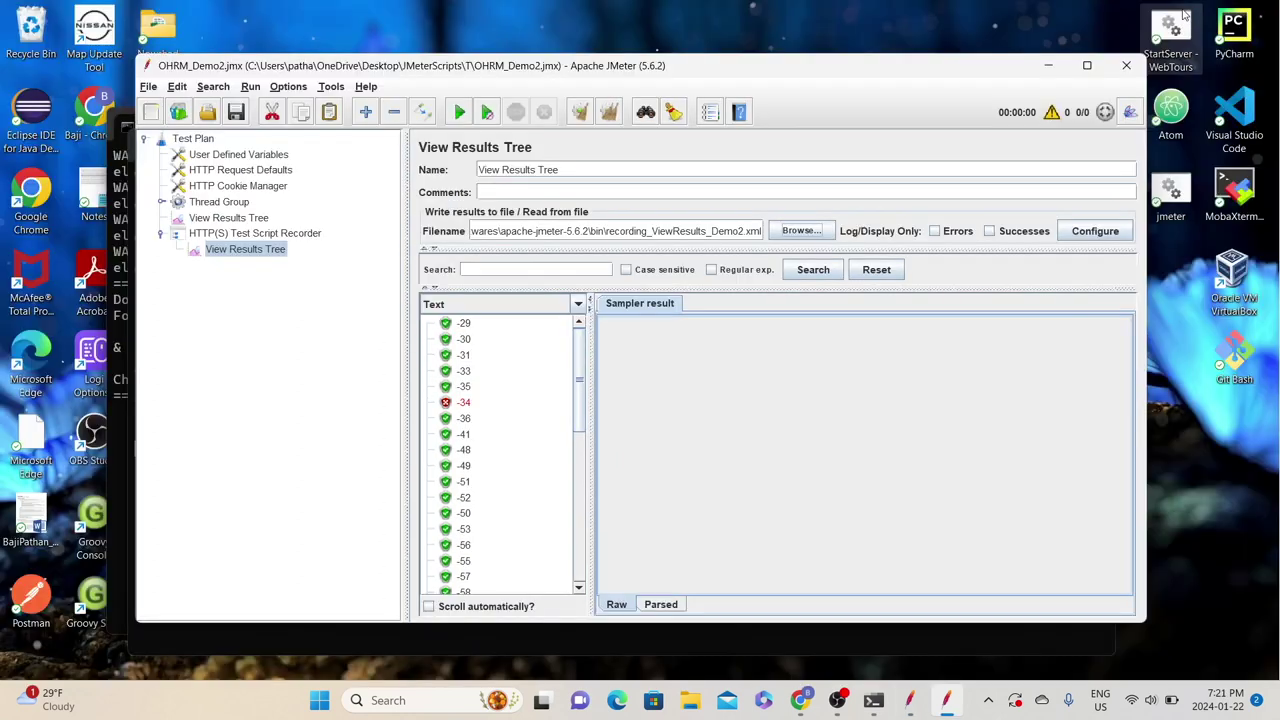
{"action": "double_click", "coordinate": [1171, 190]}
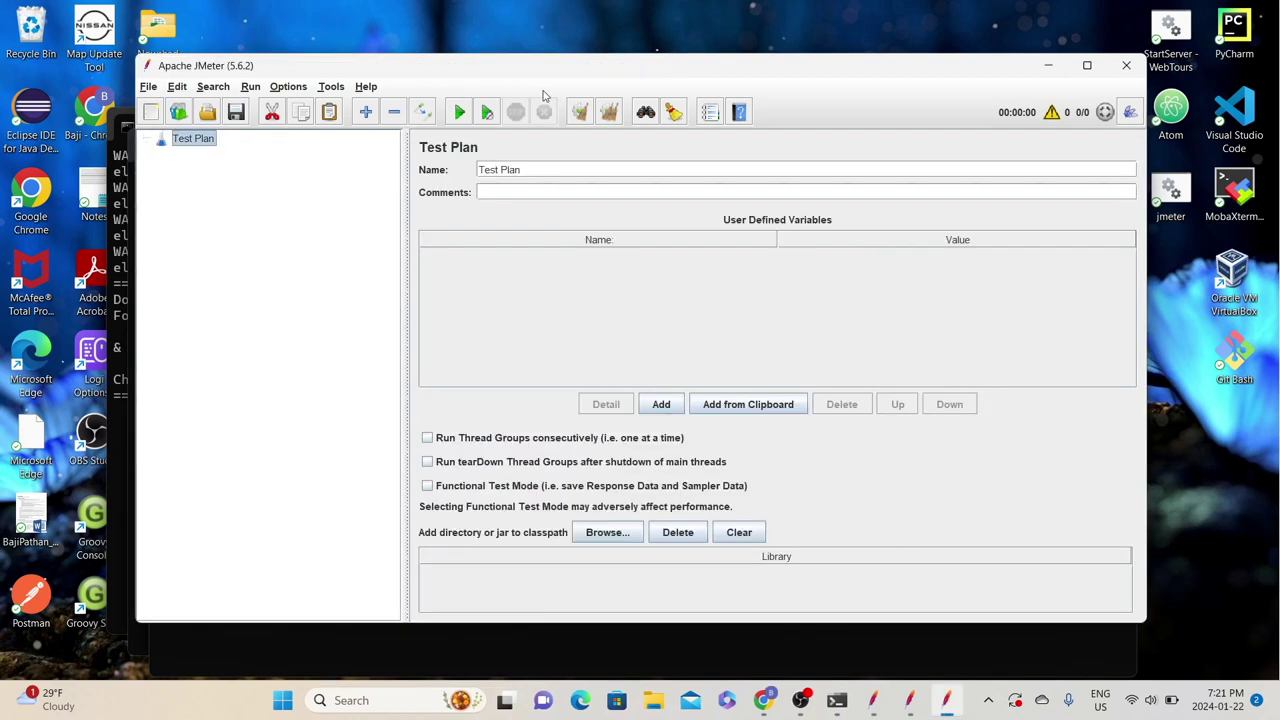
{"action": "left_click", "coordinate": [178, 113]}
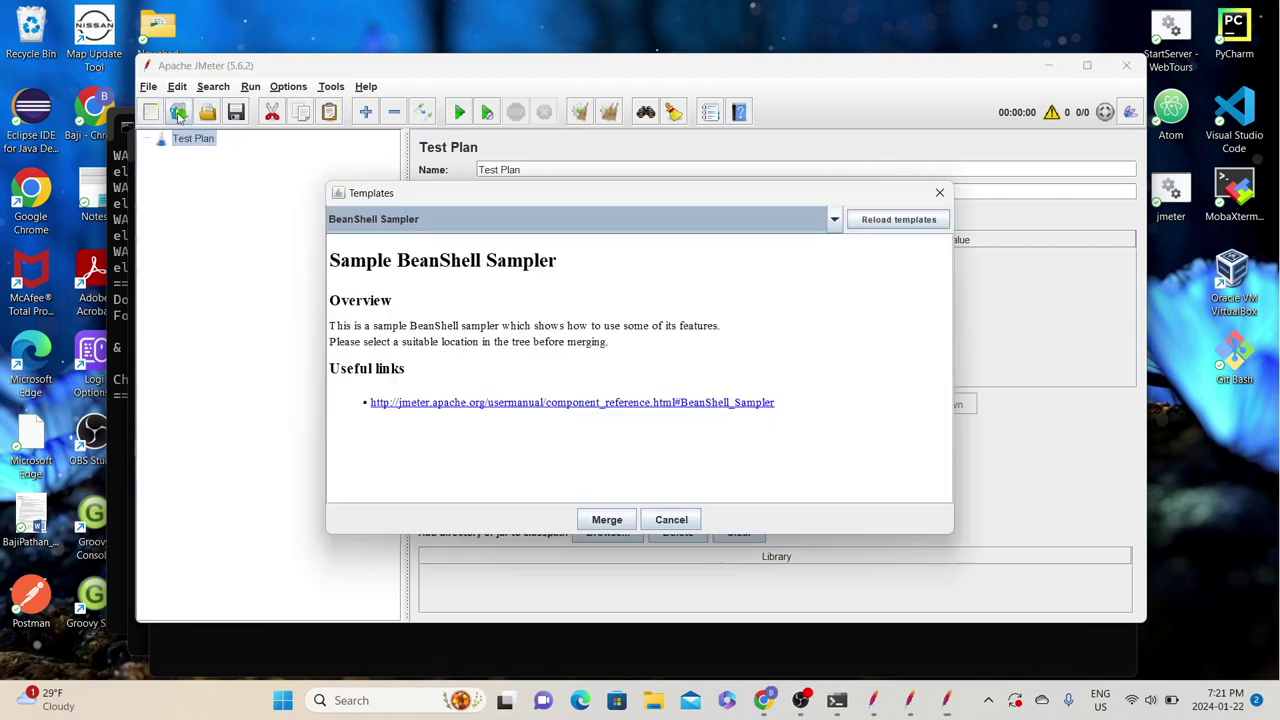
{"action": "left_click", "coordinate": [460, 222]}
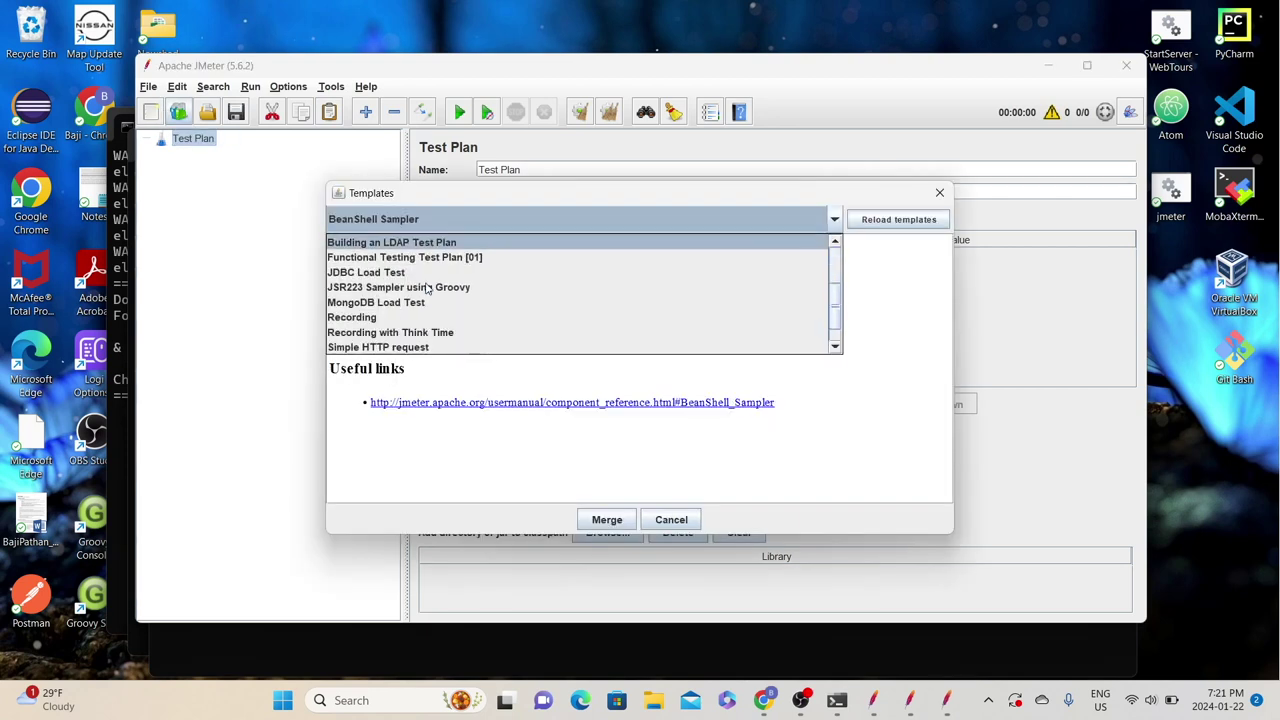
{"action": "left_click", "coordinate": [375, 319]}
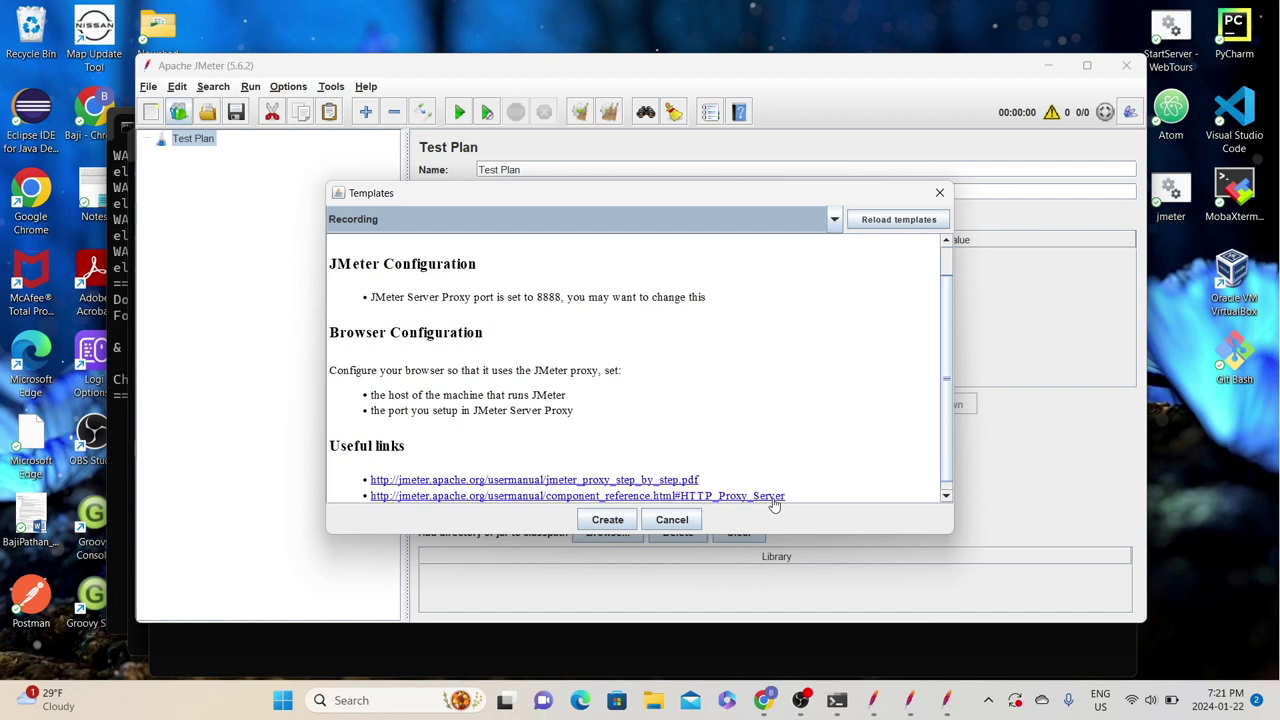
{"action": "left_click", "coordinate": [605, 521]}
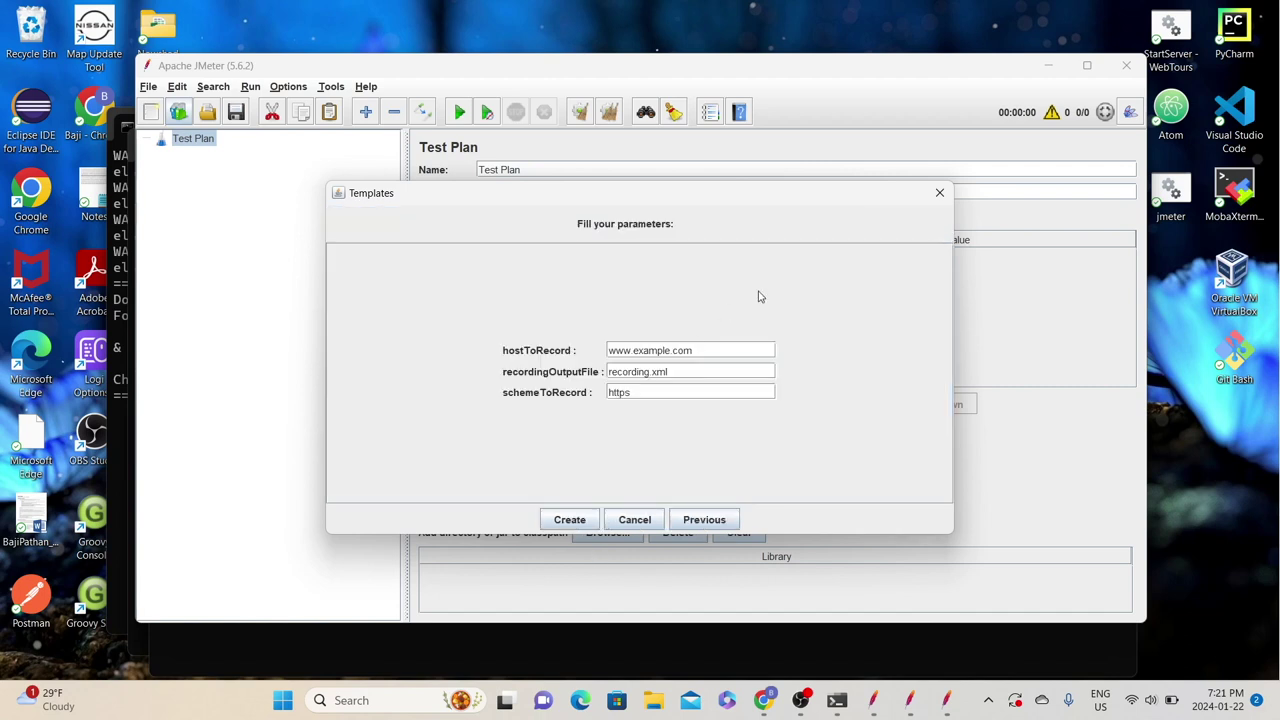
- Create the recording plan with blank hostToRecord and schemeToRecord parameters and recording_Demo4.xml as the output file
{"action": "left_click", "coordinate": [718, 347]}
{"action": "key", "text": "Tab"}
{"action": "left_click", "coordinate": [656, 392]}
{"action": "key", "text": "ctrl+a"}
{"action": "key", "text": "BackSpace"}
{"action": "left_click", "coordinate": [700, 352]}
{"action": "key", "text": "ctrl+a"}
{"action": "key", "text": "BackSpace"}
{"action": "left_click", "coordinate": [651, 371]}
{"action": "type", "text": "_"}
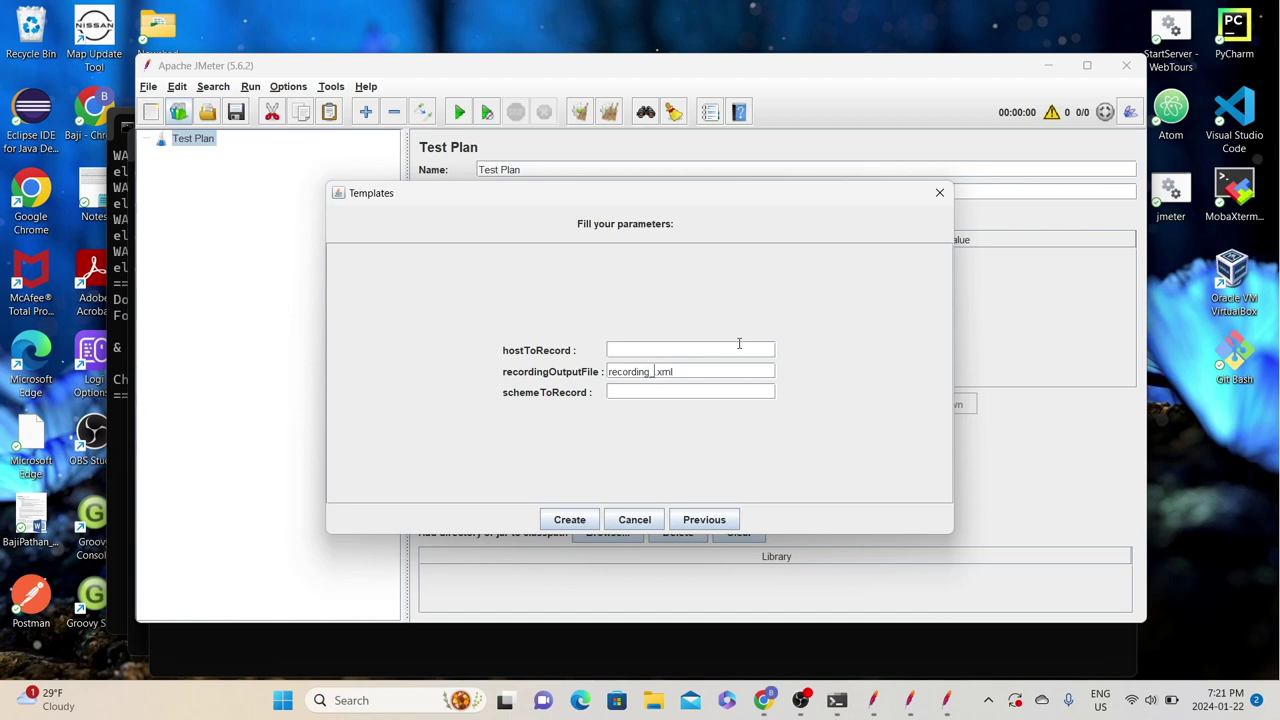
{"action": "type", "text": "Demo4"}
{"action": "left_click", "coordinate": [557, 522]}
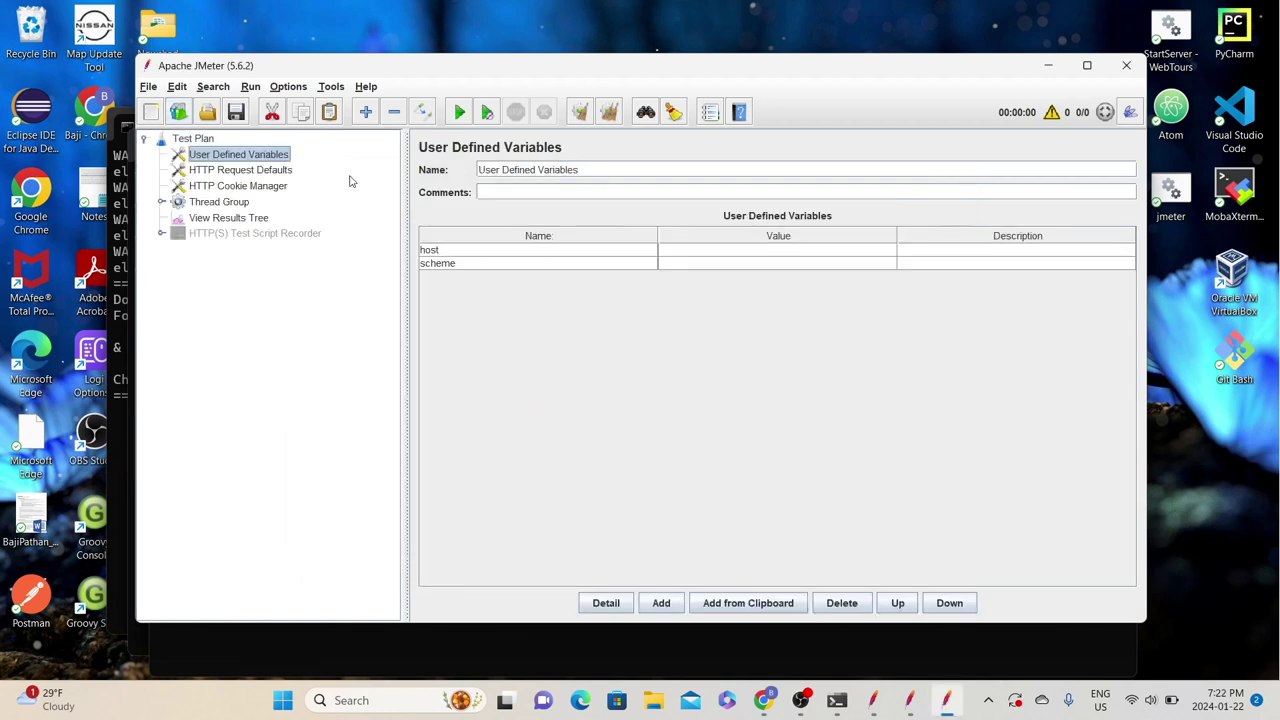
- Review the new plan's Thread Group, Recording Controller and both View Results Tree elements, and close the plan without saving
{"action": "left_click", "coordinate": [162, 202]}
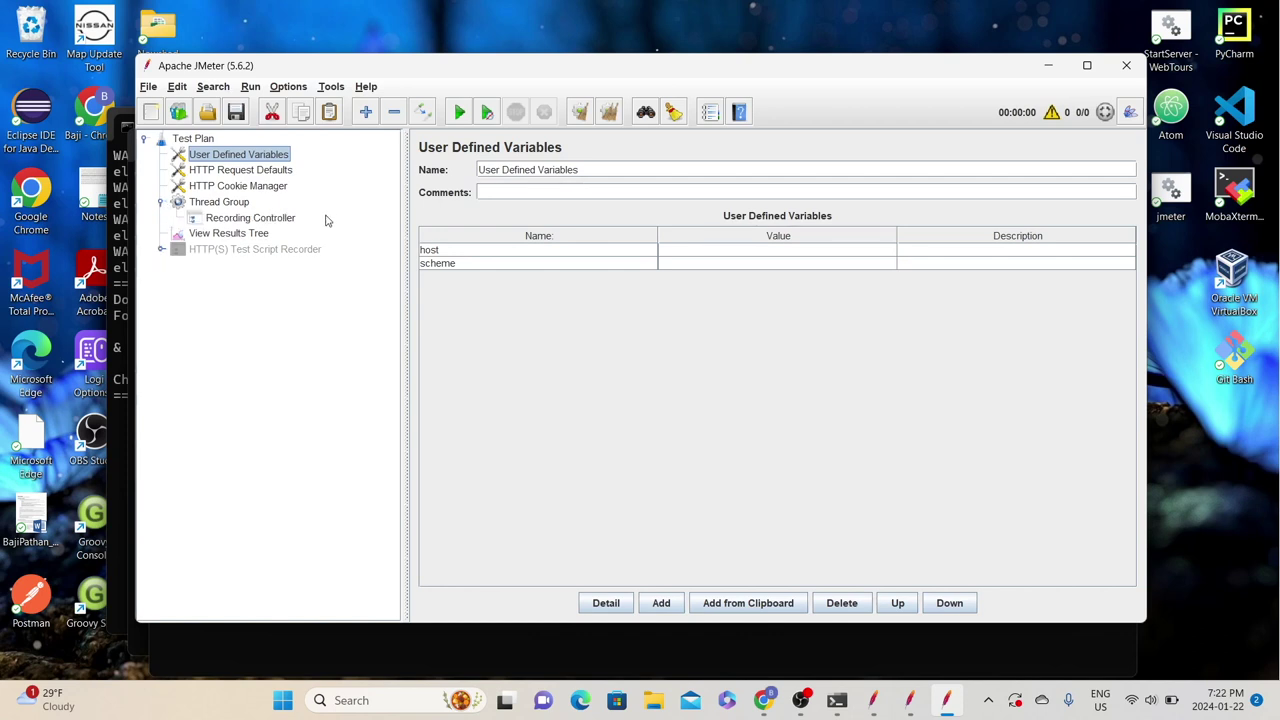
{"action": "left_click", "coordinate": [218, 203]}
{"action": "left_click", "coordinate": [224, 218]}
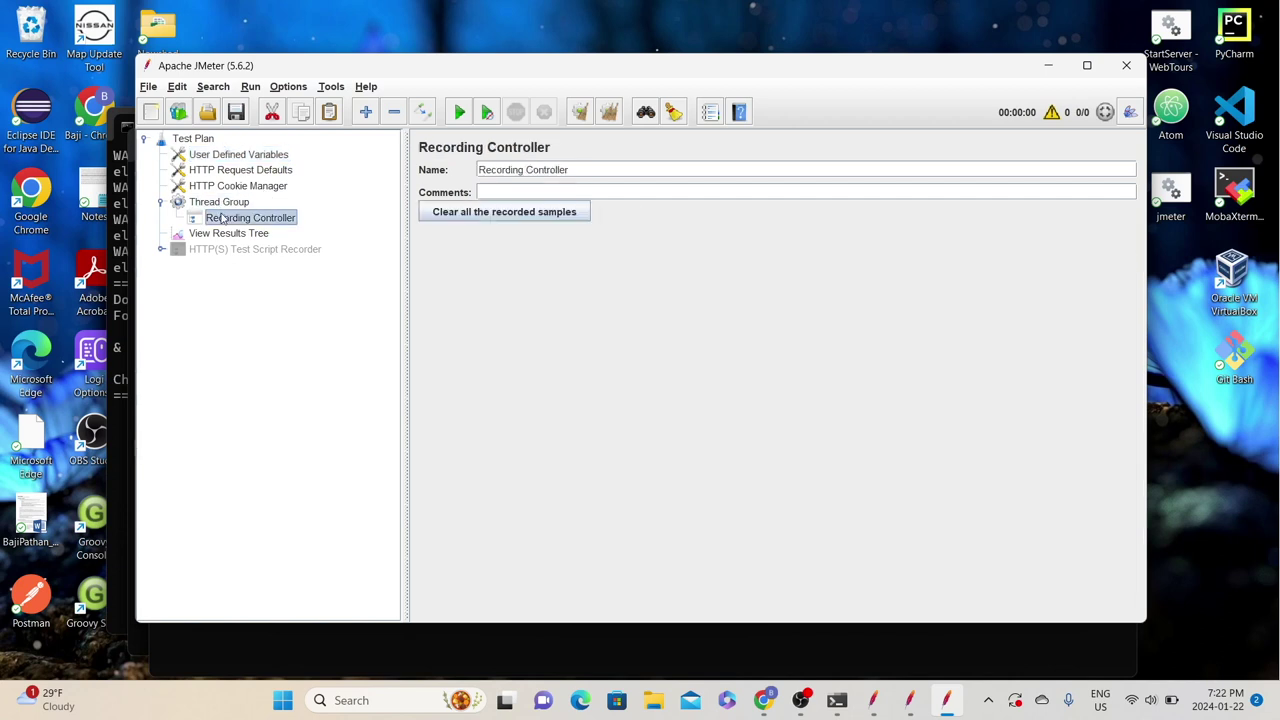
{"action": "left_click", "coordinate": [212, 235]}
{"action": "left_click_drag", "start_coordinate": [212, 238], "coordinate": [168, 252]}
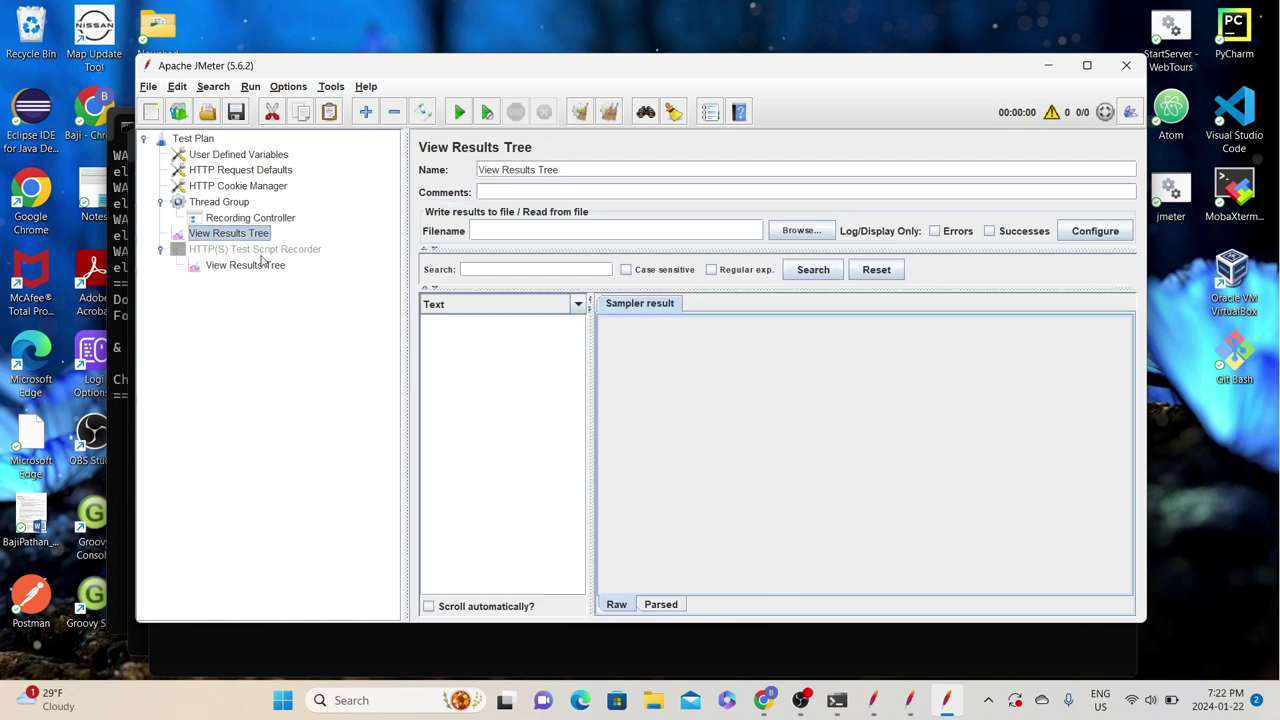
{"action": "left_click", "coordinate": [279, 272]}
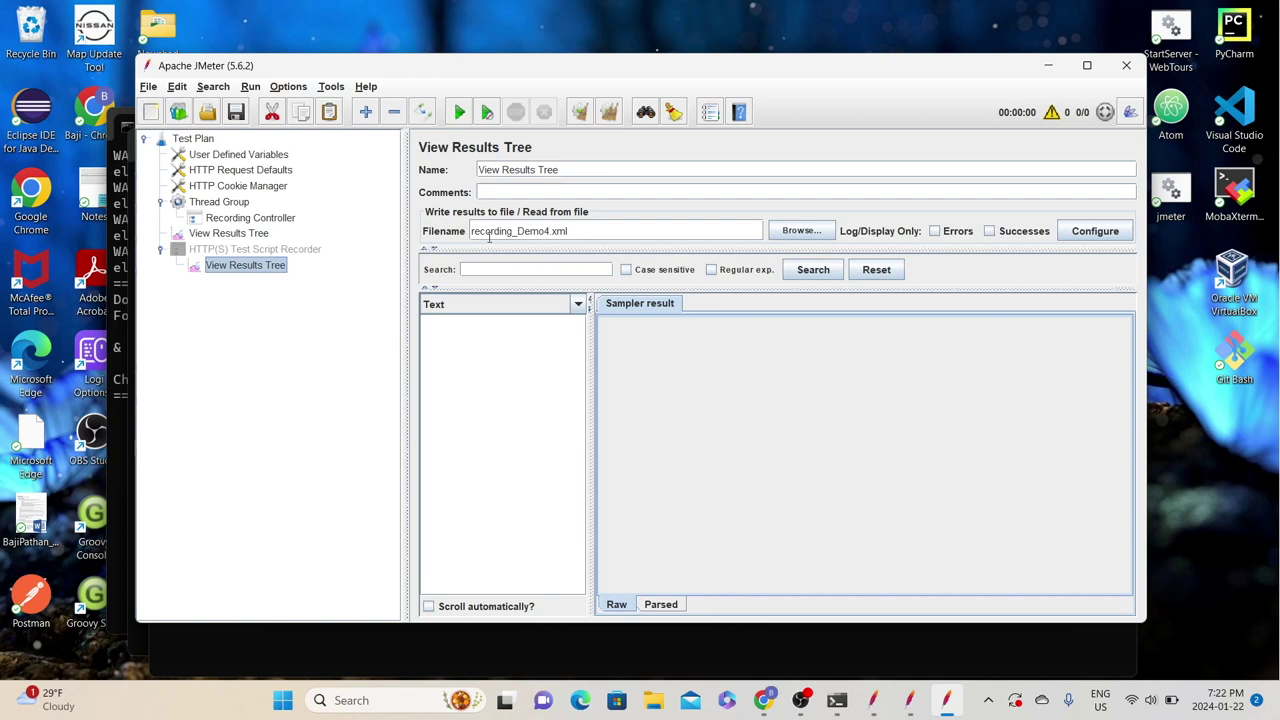
{"action": "left_click_drag", "start_coordinate": [568, 230], "coordinate": [434, 220]}
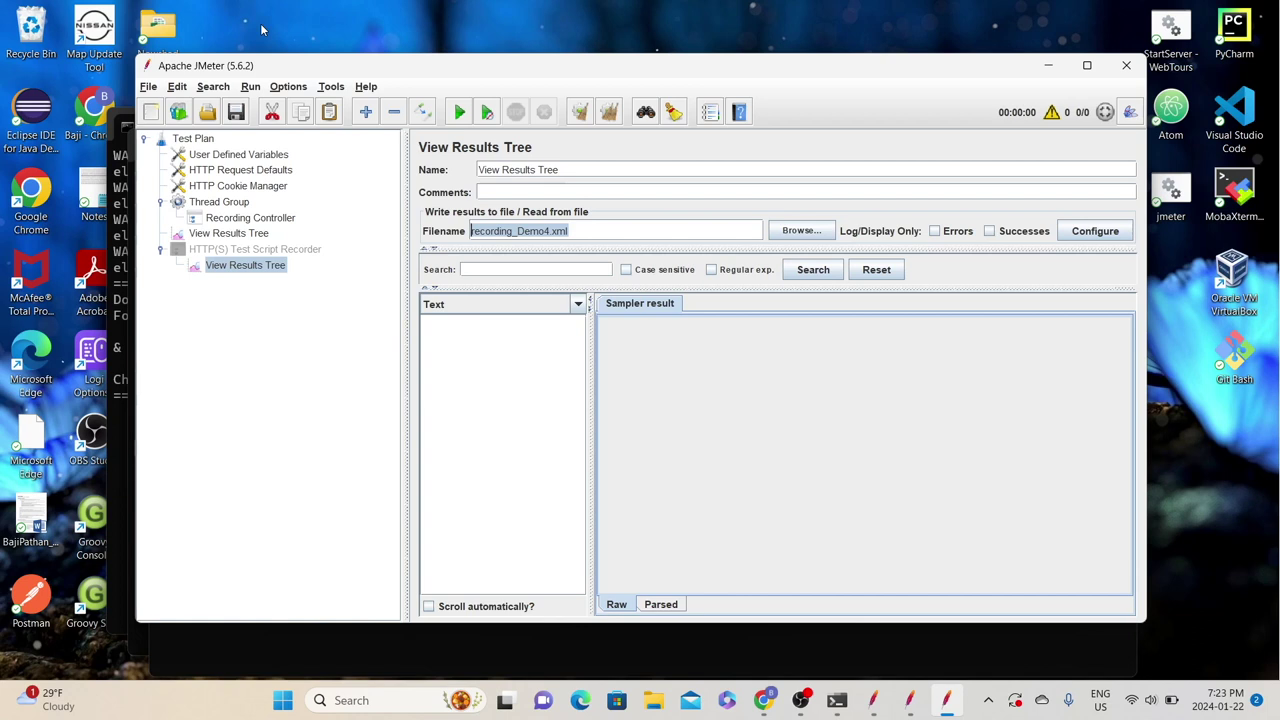
{"action": "left_click", "coordinate": [1125, 68]}
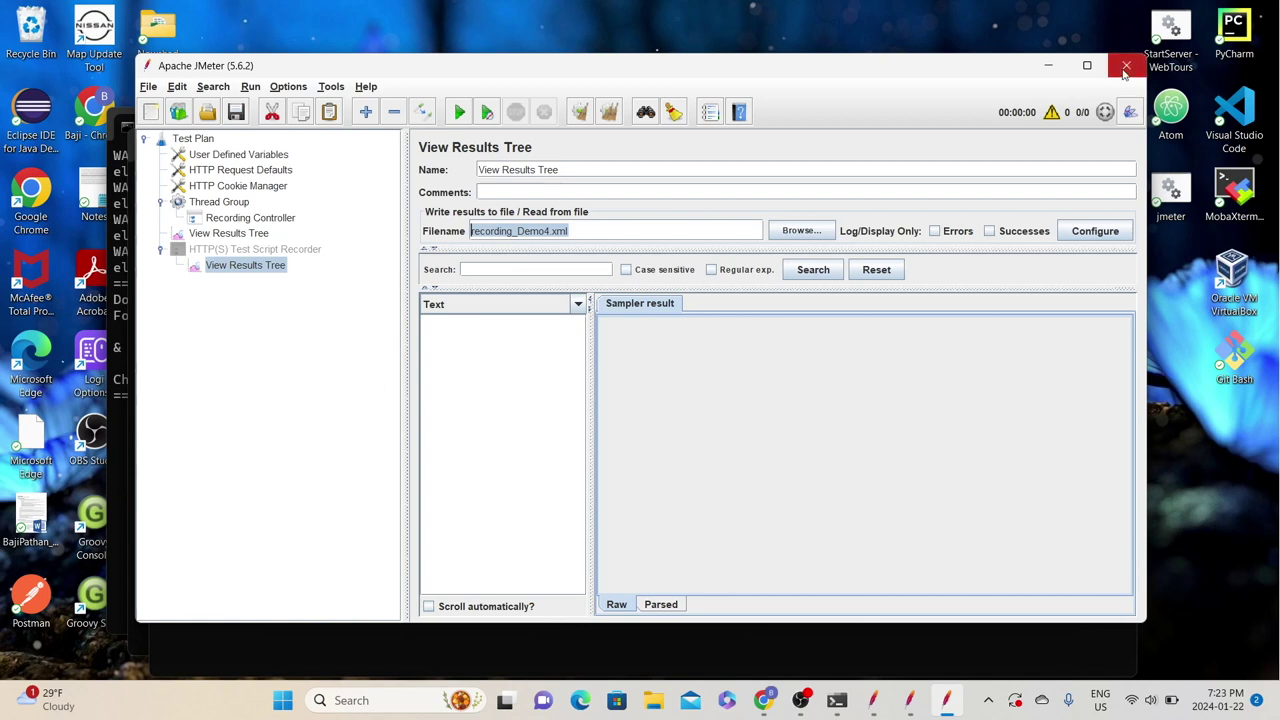
{"action": "left_click", "coordinate": [640, 364]}
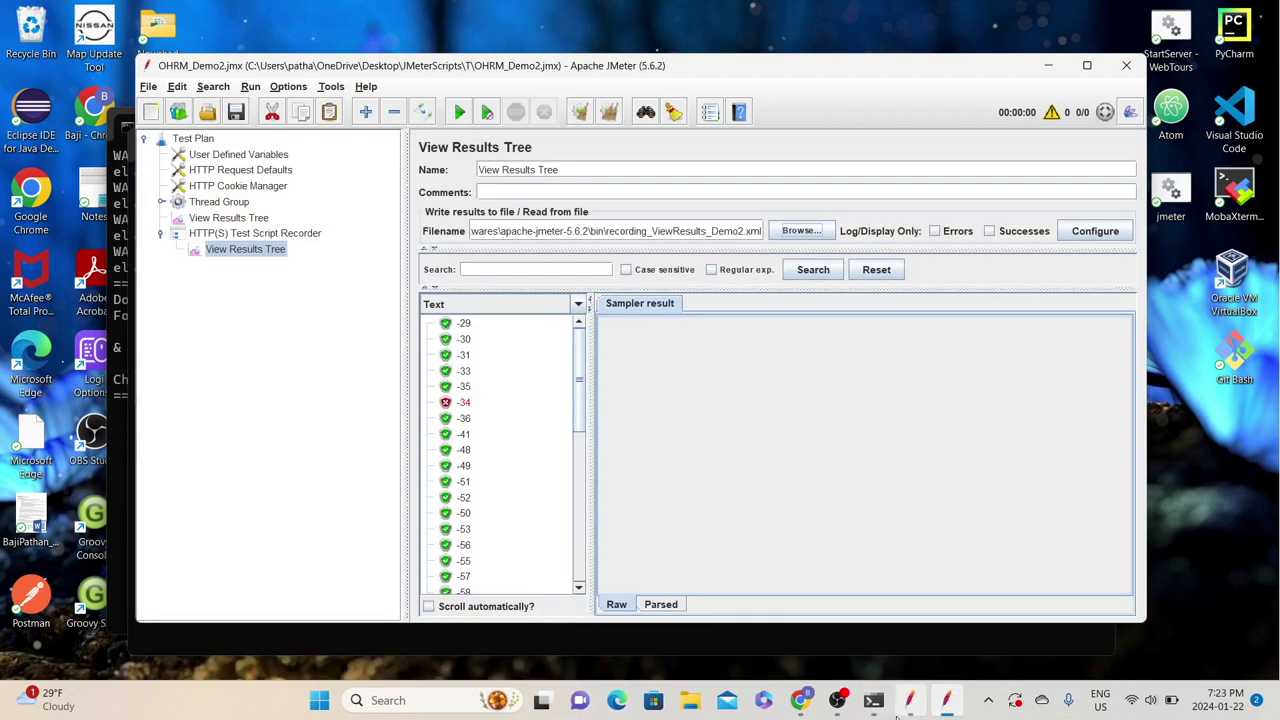
- Bring the OHRM_Demo1 window to the front and expand its Thread Group
{"action": "left_click", "coordinate": [952, 700]}
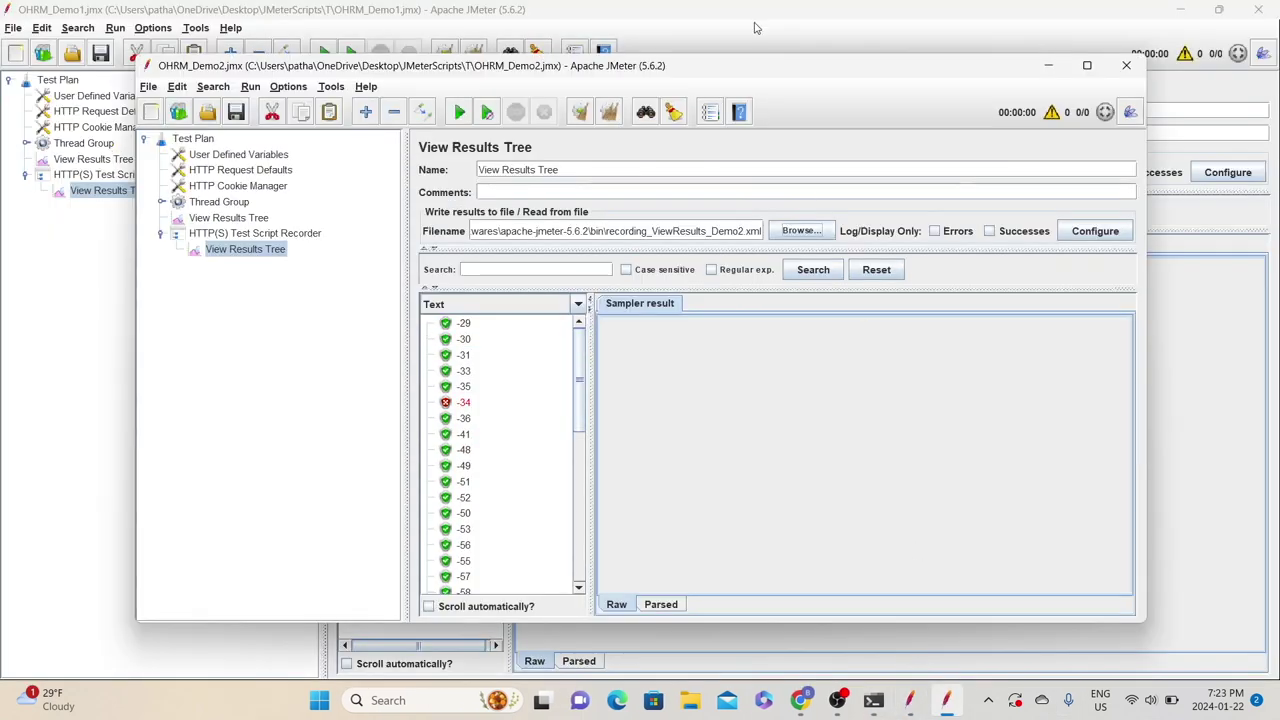
{"action": "left_click", "coordinate": [757, 29]}
{"action": "left_click", "coordinate": [128, 96]}
{"action": "left_click", "coordinate": [118, 130]}
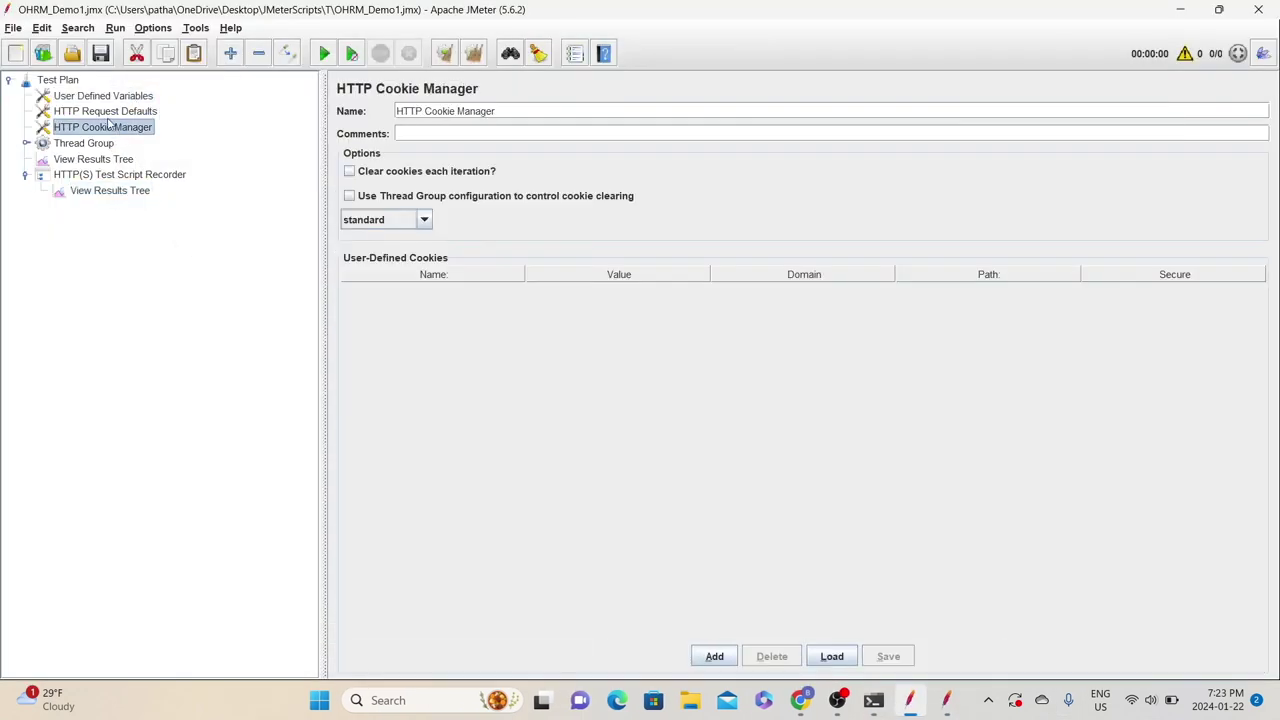
{"action": "left_click", "coordinate": [25, 144]}
{"action": "left_click", "coordinate": [46, 146]}
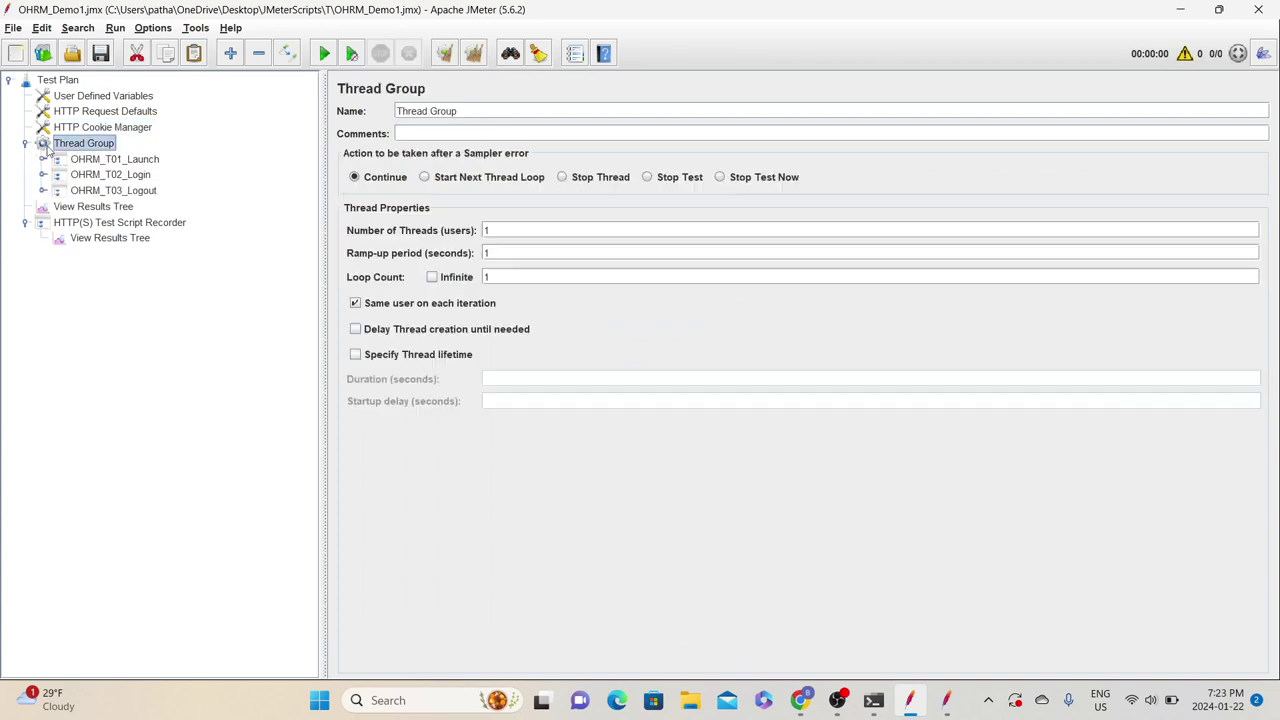
- Review the Launch, Login and Logout transaction controllers in OHRM_Demo1 and expand each to list its requests
{"action": "left_click", "coordinate": [143, 162]}
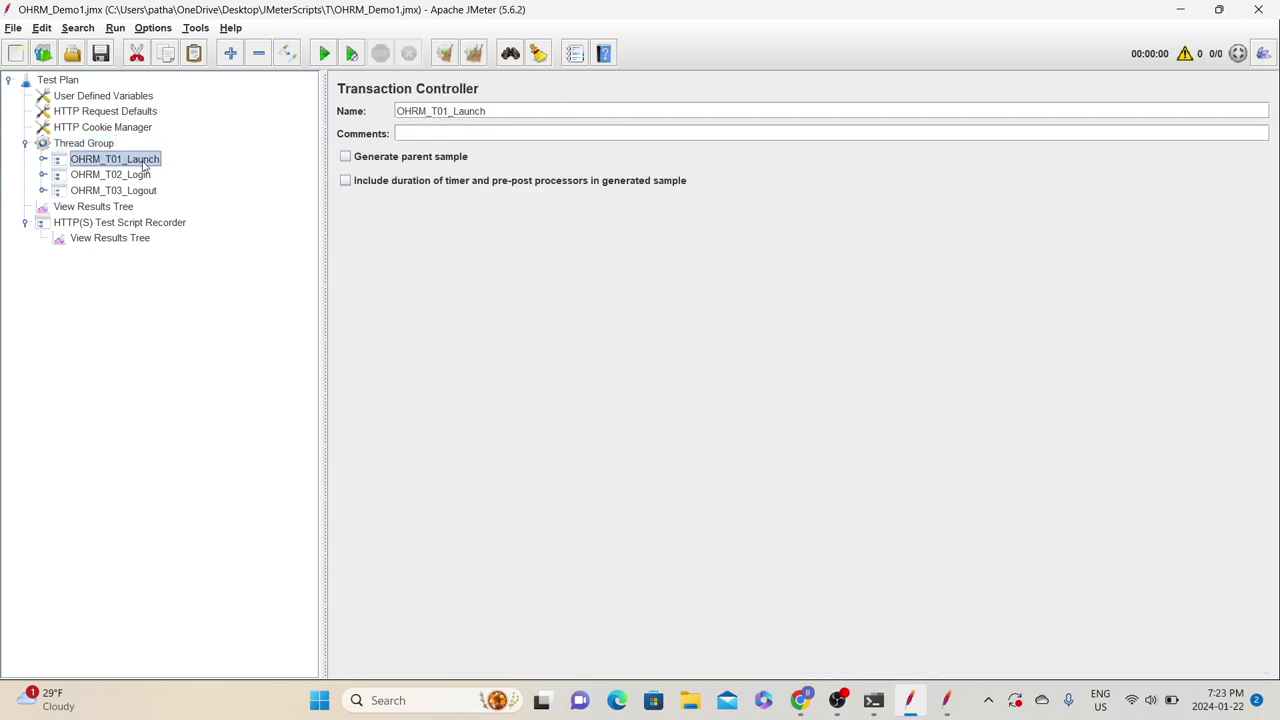
{"action": "left_click", "coordinate": [120, 178]}
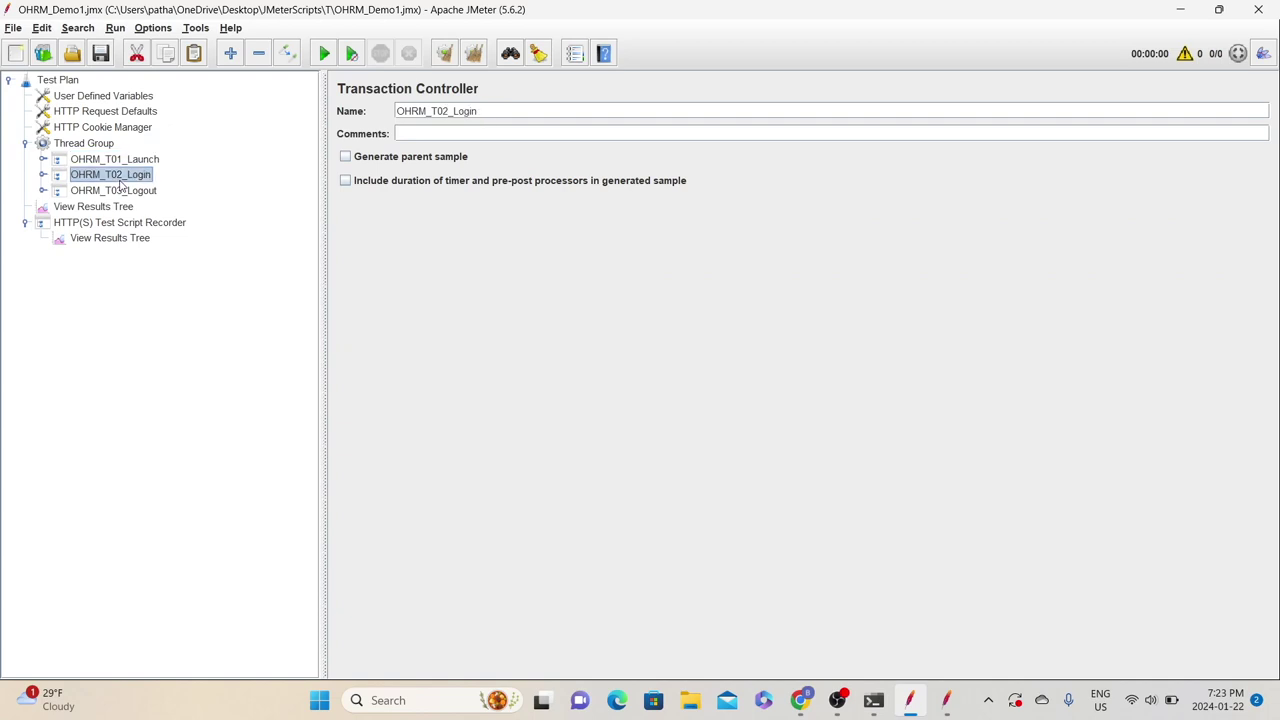
{"action": "left_click", "coordinate": [123, 192]}
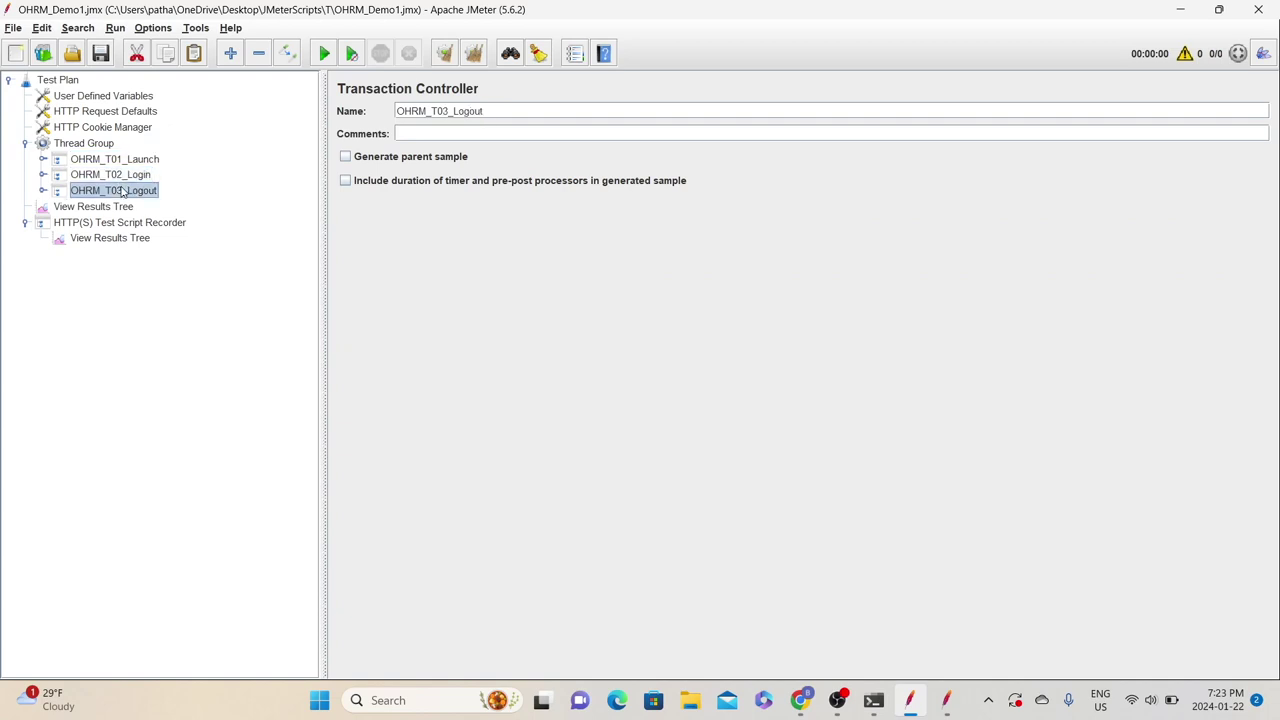
{"action": "left_click", "coordinate": [44, 160]}
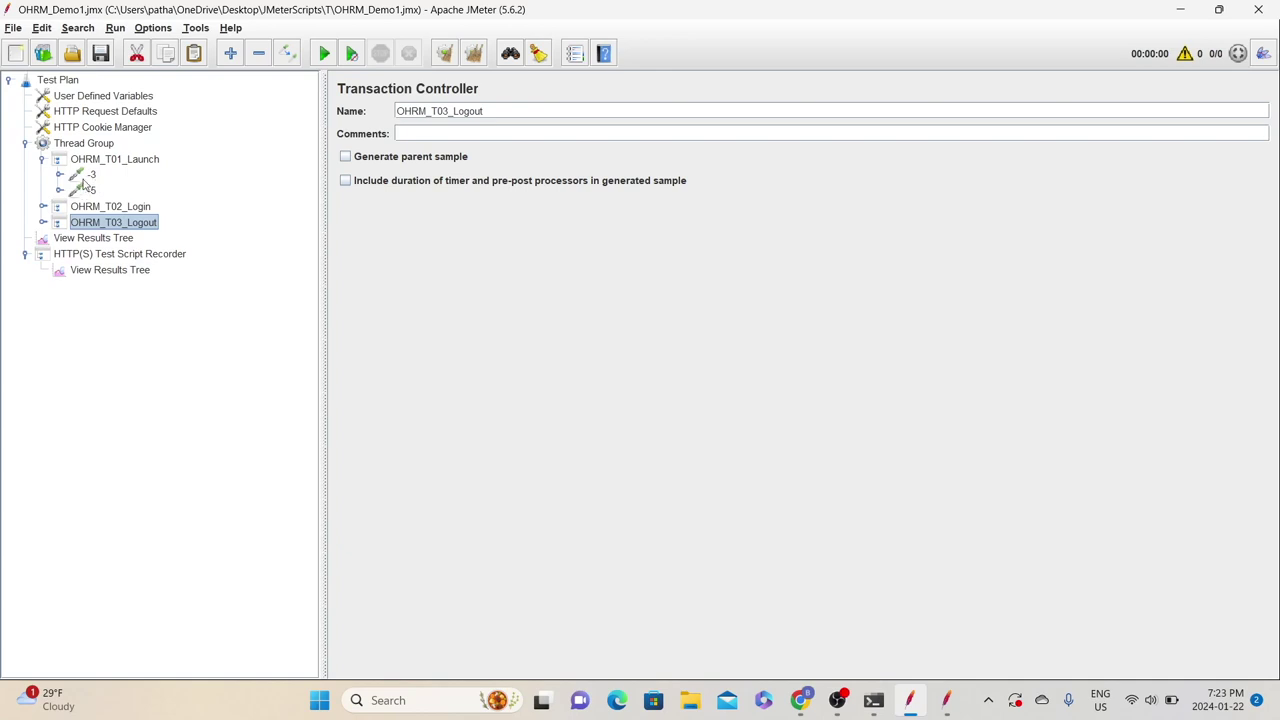
{"action": "left_click", "coordinate": [42, 206]}
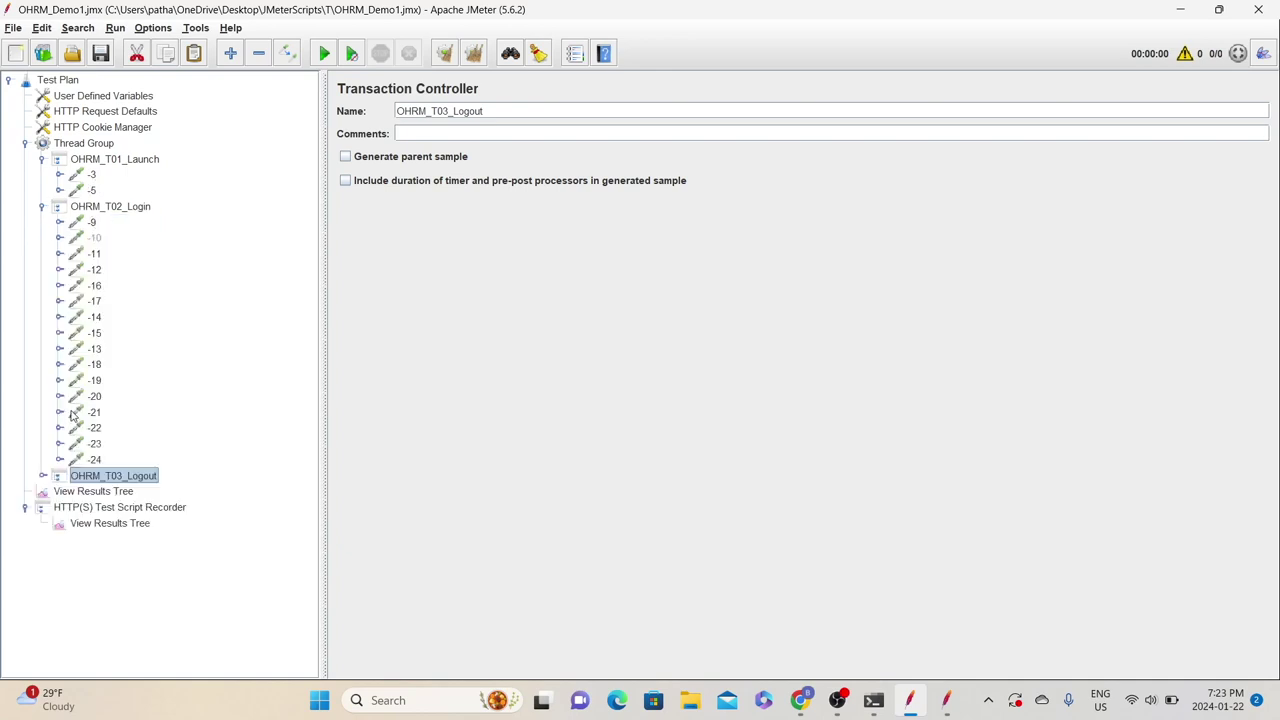
{"action": "left_click", "coordinate": [42, 476]}
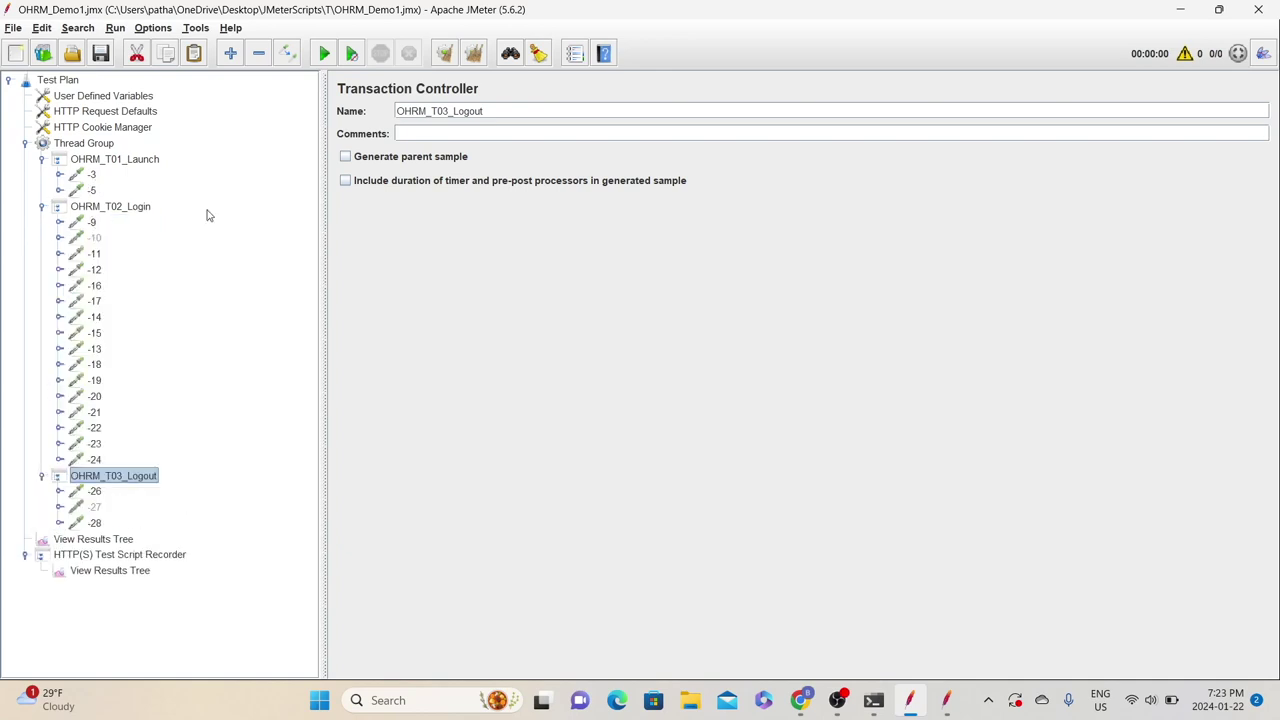
- Switch to the OHRM_Demo2 window and expand its Thread Group and the OHRM_T01_Launch controller
{"action": "key", "text": "alt+Tab"}
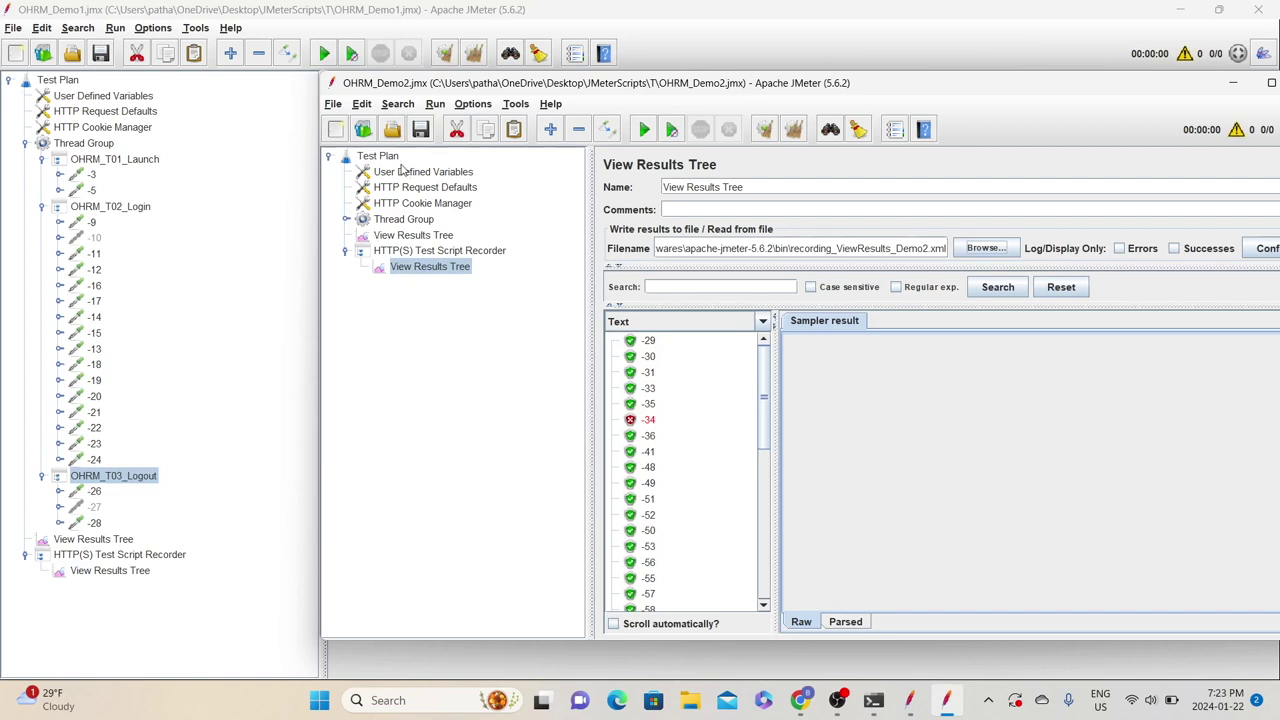
{"action": "left_click", "coordinate": [346, 219]}
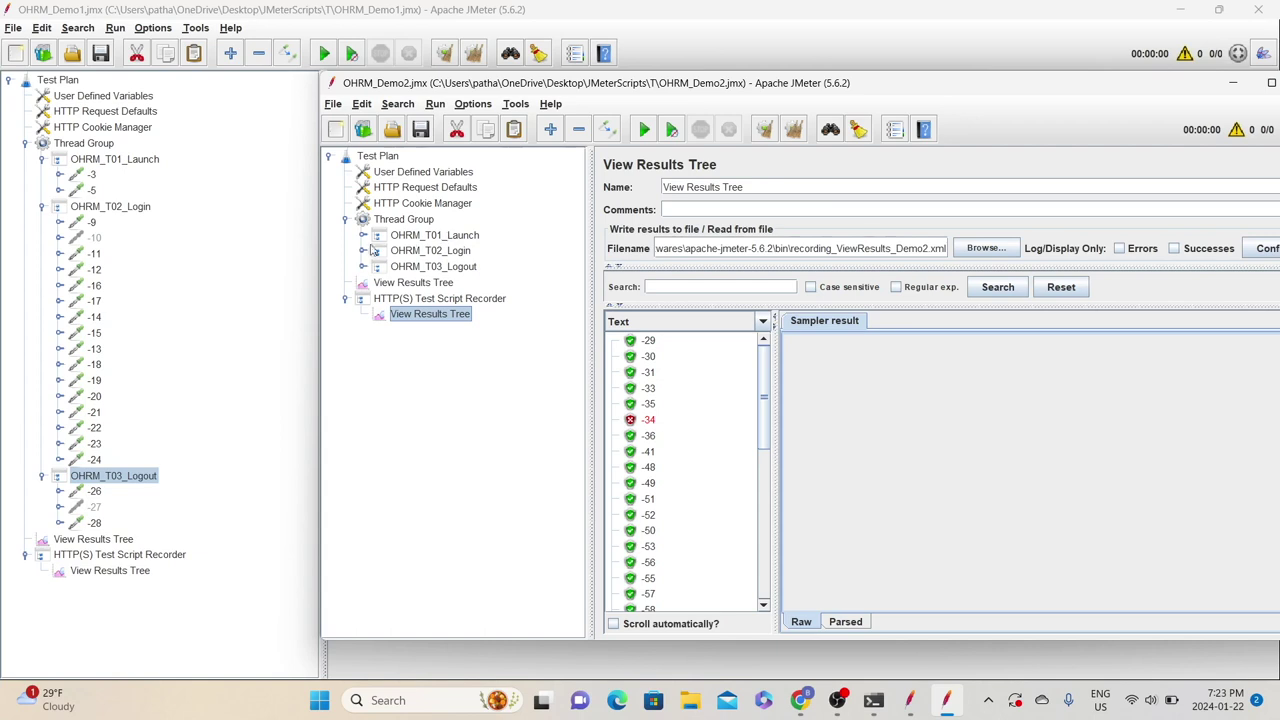
{"action": "left_click", "coordinate": [368, 240]}
{"action": "left_click", "coordinate": [362, 236]}
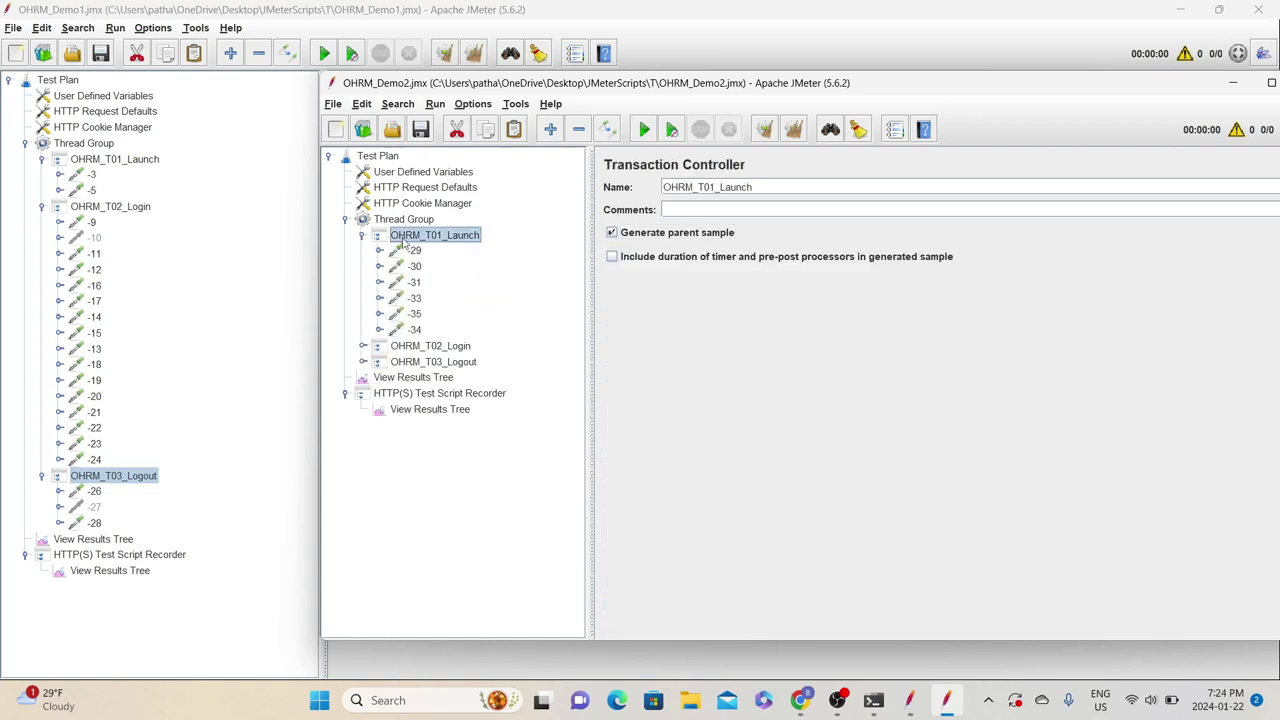
- Expand OHRM_T02_Login in OHRM_Demo2 and enable Generate parent sample for OHRM_T02_Login and OHRM_T03_Logout
{"action": "double_click", "coordinate": [375, 349]}
{"action": "left_click", "coordinate": [608, 231]}
{"action": "scroll", "coordinate": [392, 289], "scroll_direction": "up", "scroll_amount": 1}
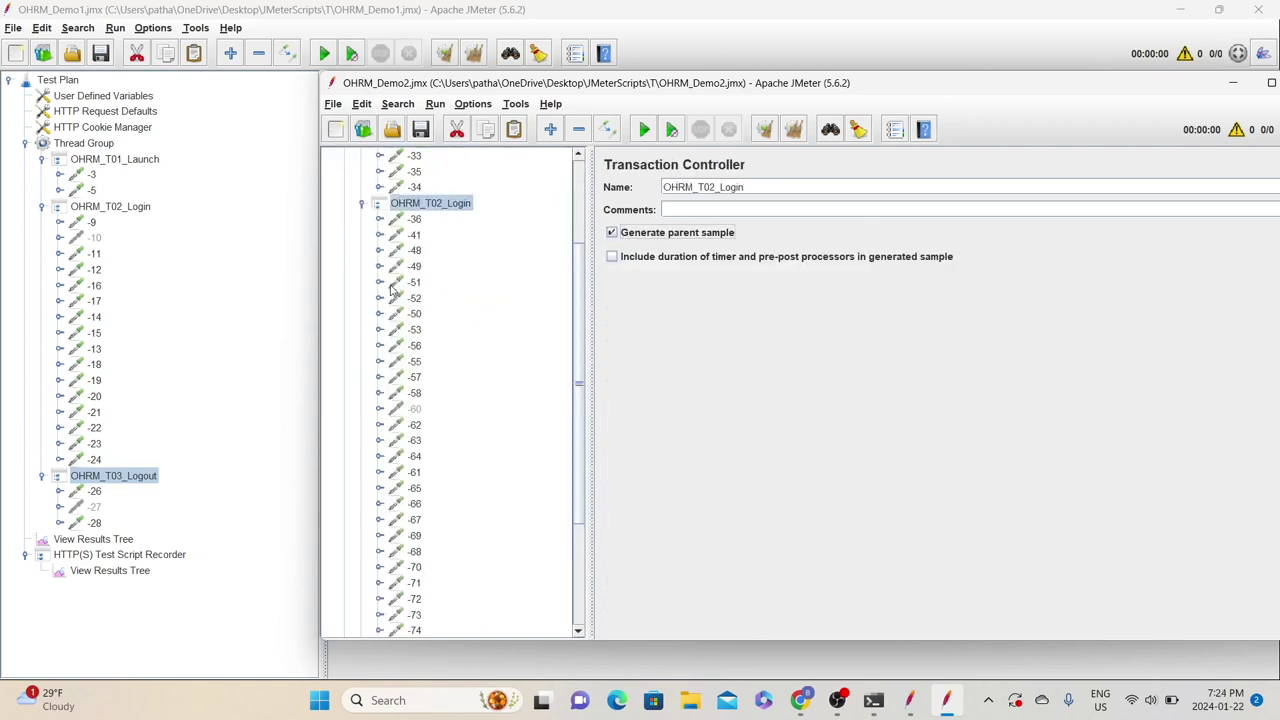
{"action": "scroll", "coordinate": [392, 289], "scroll_direction": "down", "scroll_amount": 4}
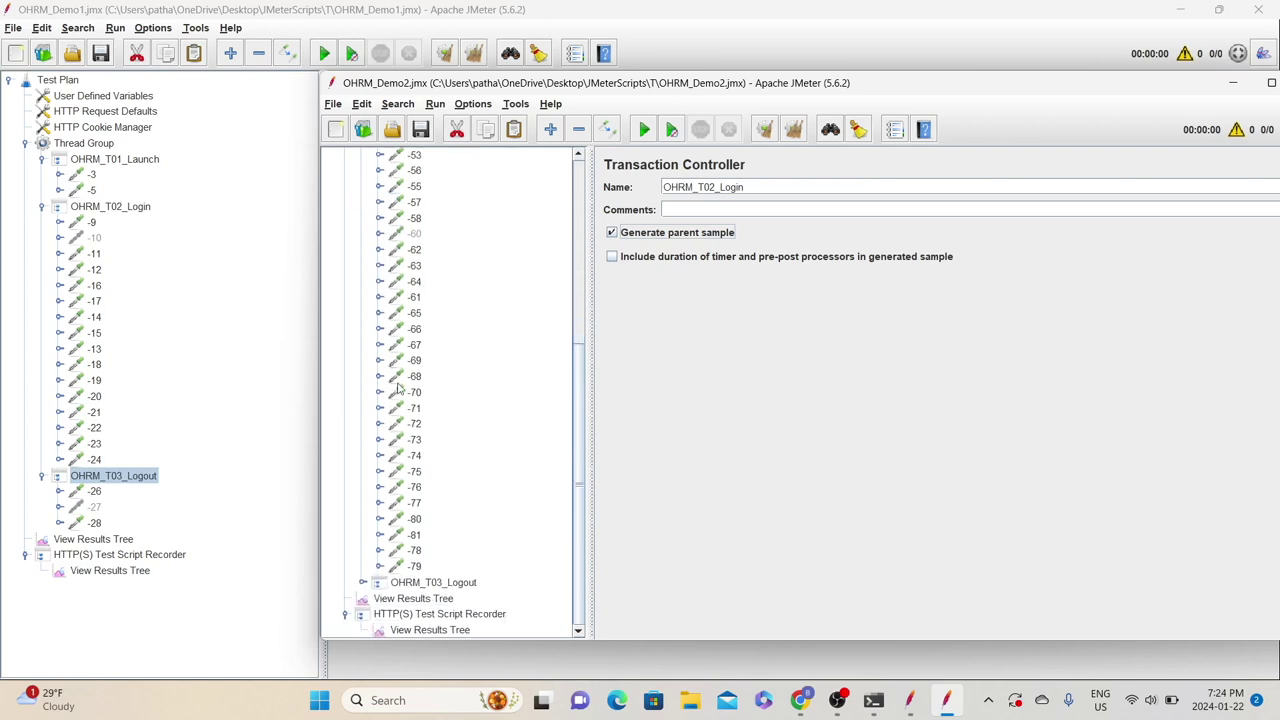
{"action": "left_click", "coordinate": [420, 582]}
{"action": "left_click", "coordinate": [622, 240]}
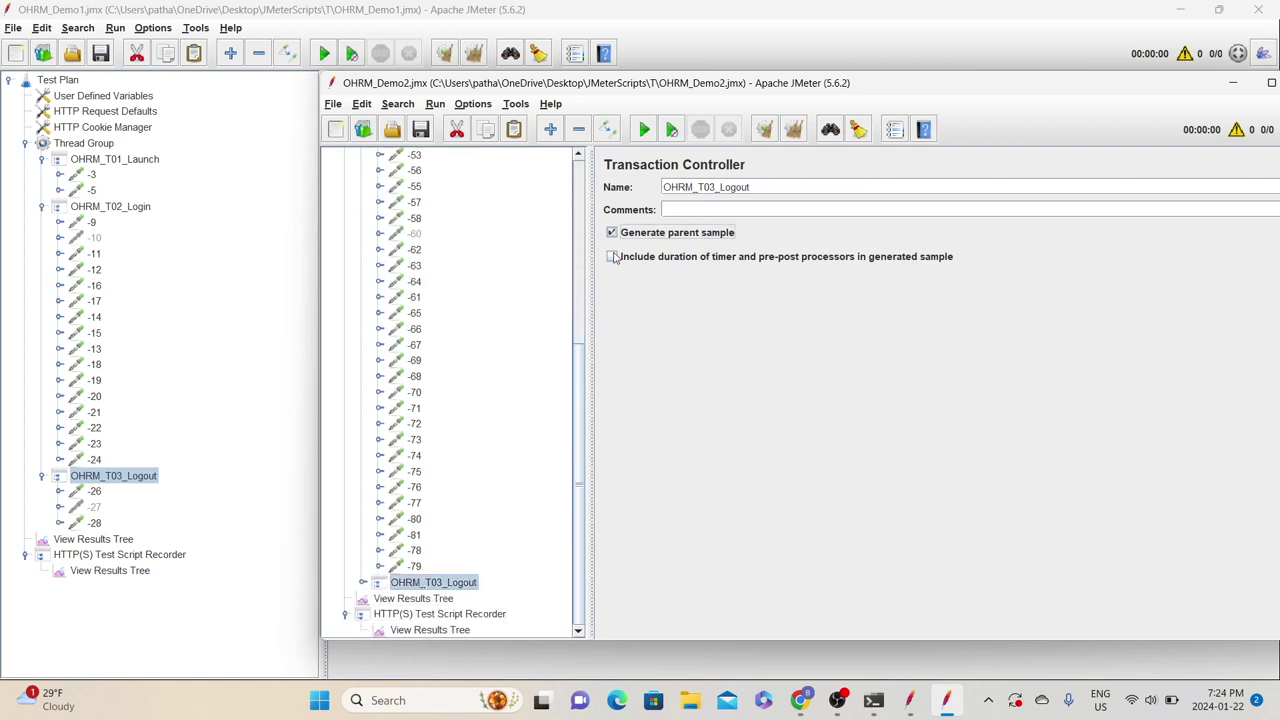
- Place the OHRM_Demo2 window beside the OHRM_Demo1 tree and check the server names of requests -29, -30 and -31
{"action": "scroll", "coordinate": [429, 466], "scroll_direction": "up", "scroll_amount": 7}
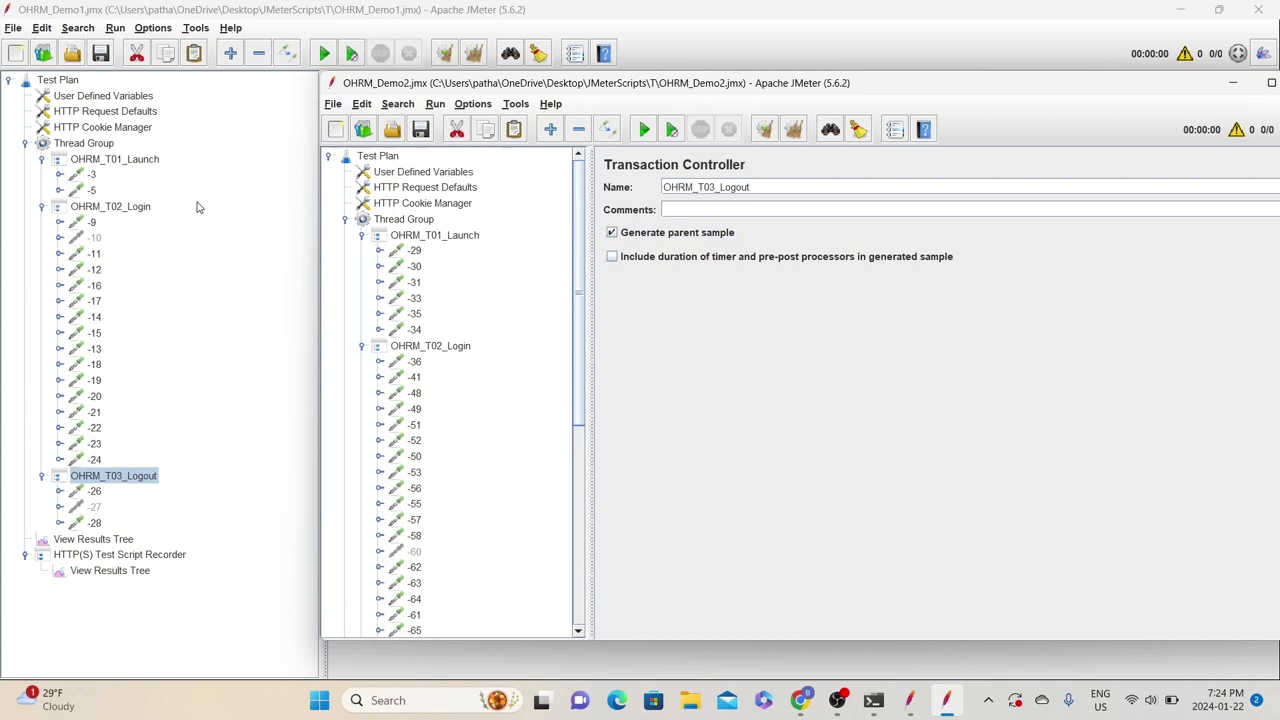
{"action": "left_click_drag", "start_coordinate": [395, 90], "coordinate": [359, 35]}
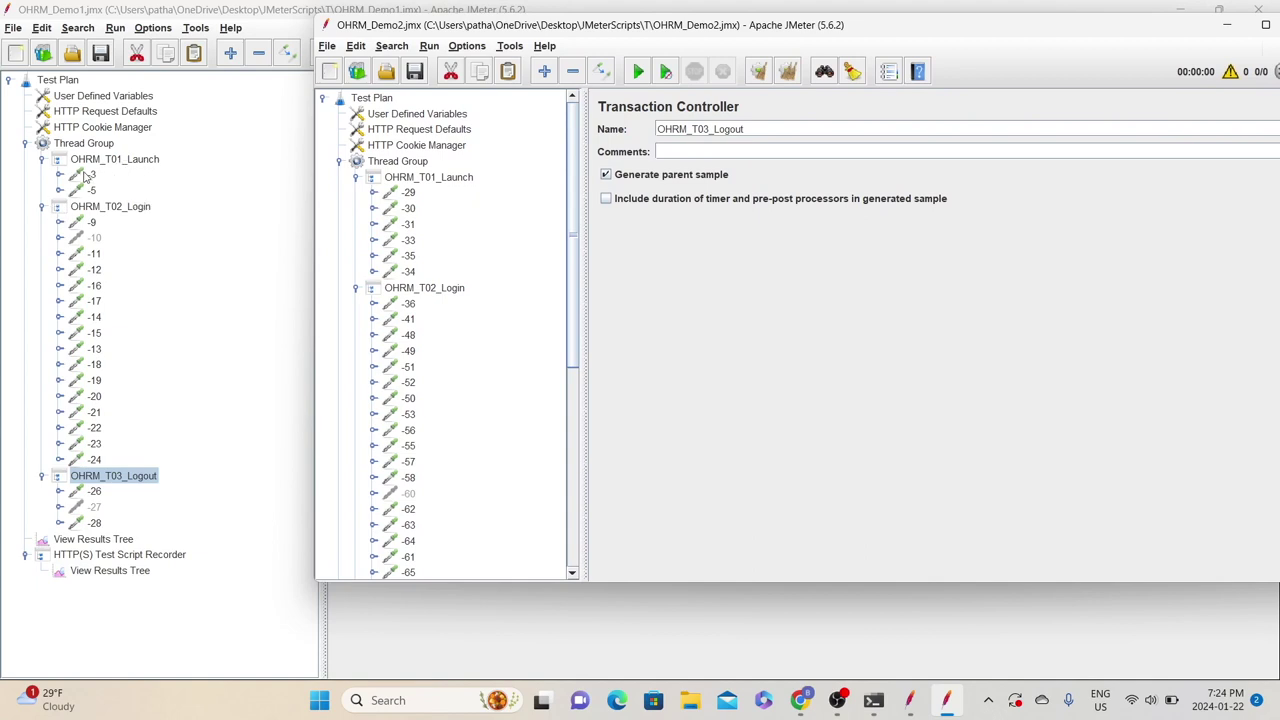
{"action": "left_click", "coordinate": [407, 193]}
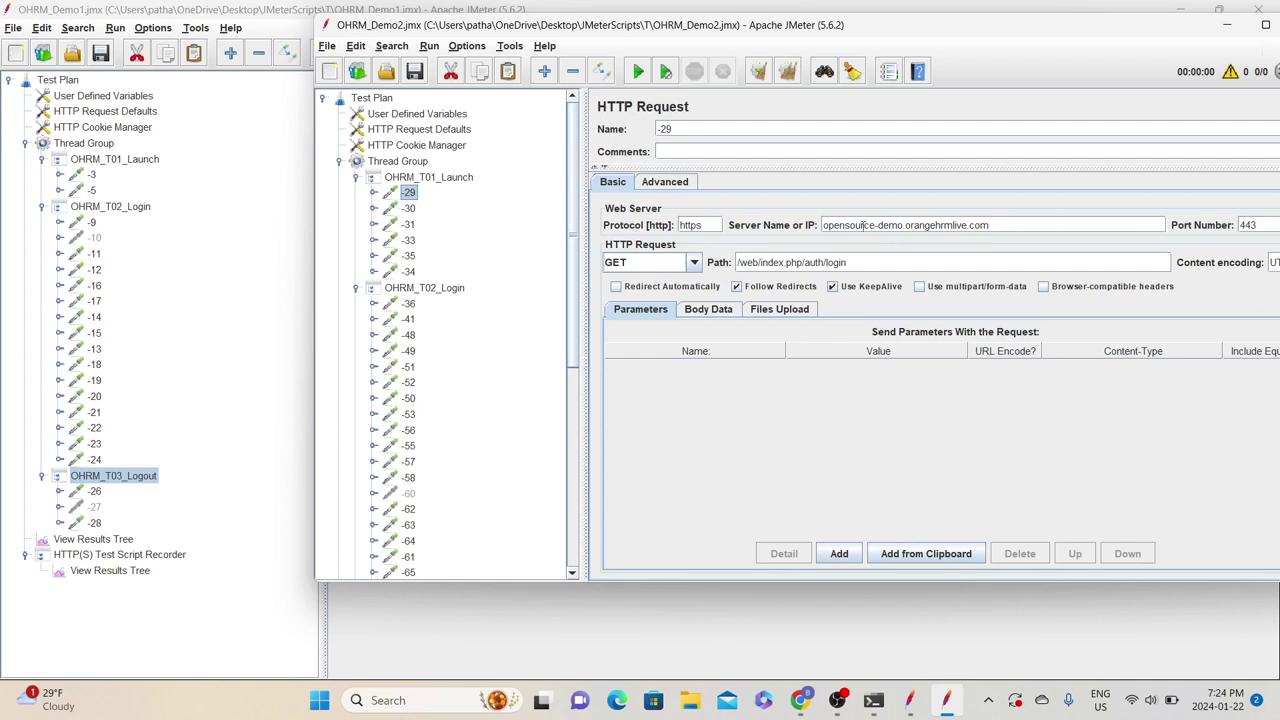
{"action": "left_click_drag", "start_coordinate": [827, 225], "coordinate": [999, 228]}
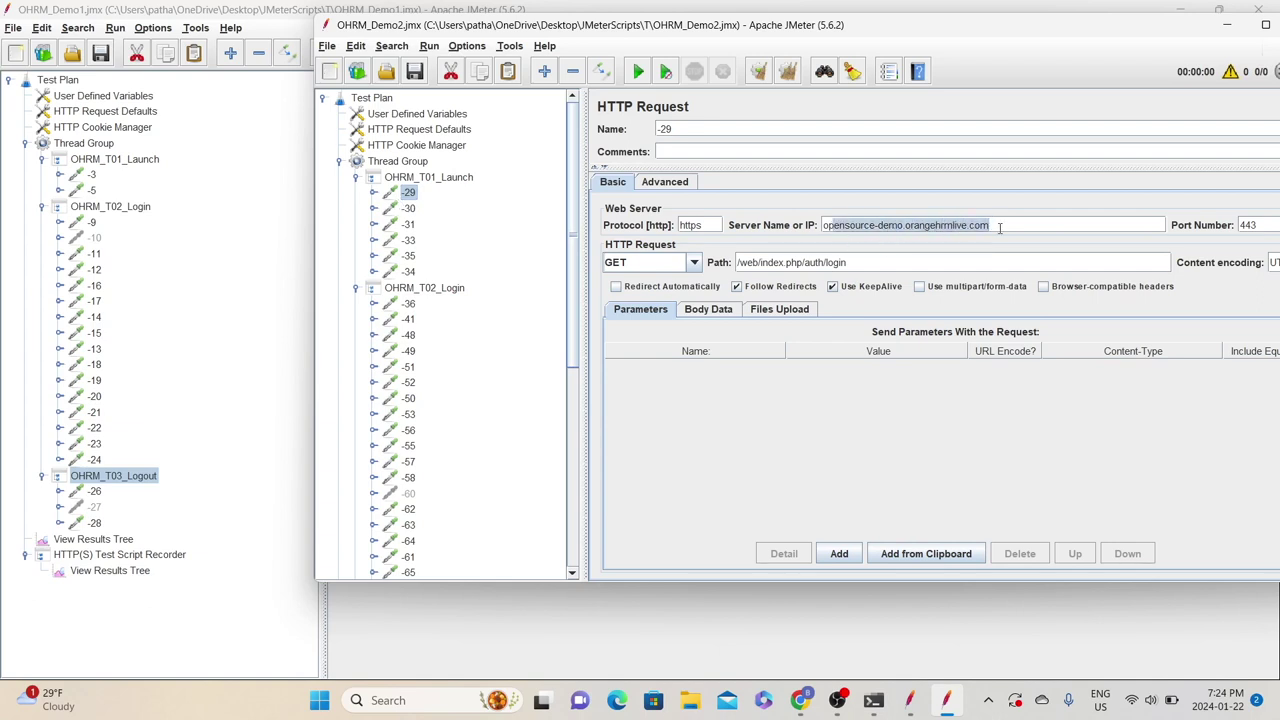
{"action": "left_click", "coordinate": [408, 208]}
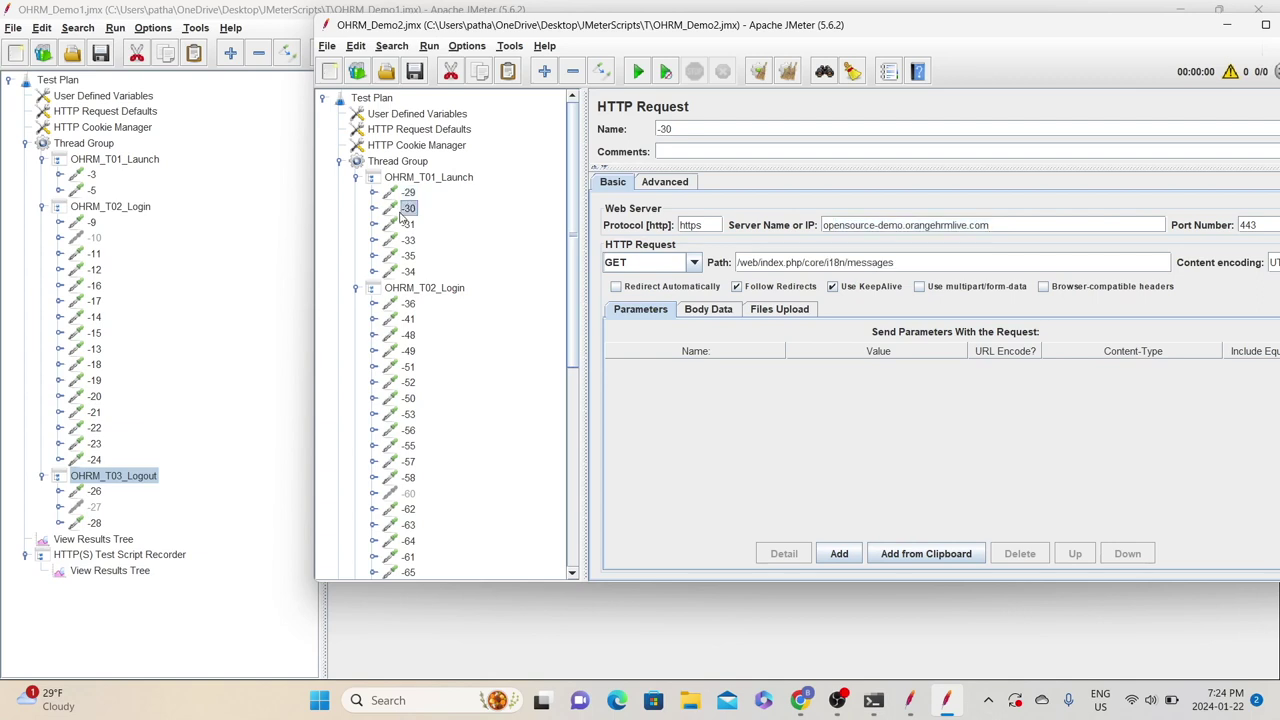
{"action": "left_click", "coordinate": [408, 224]}
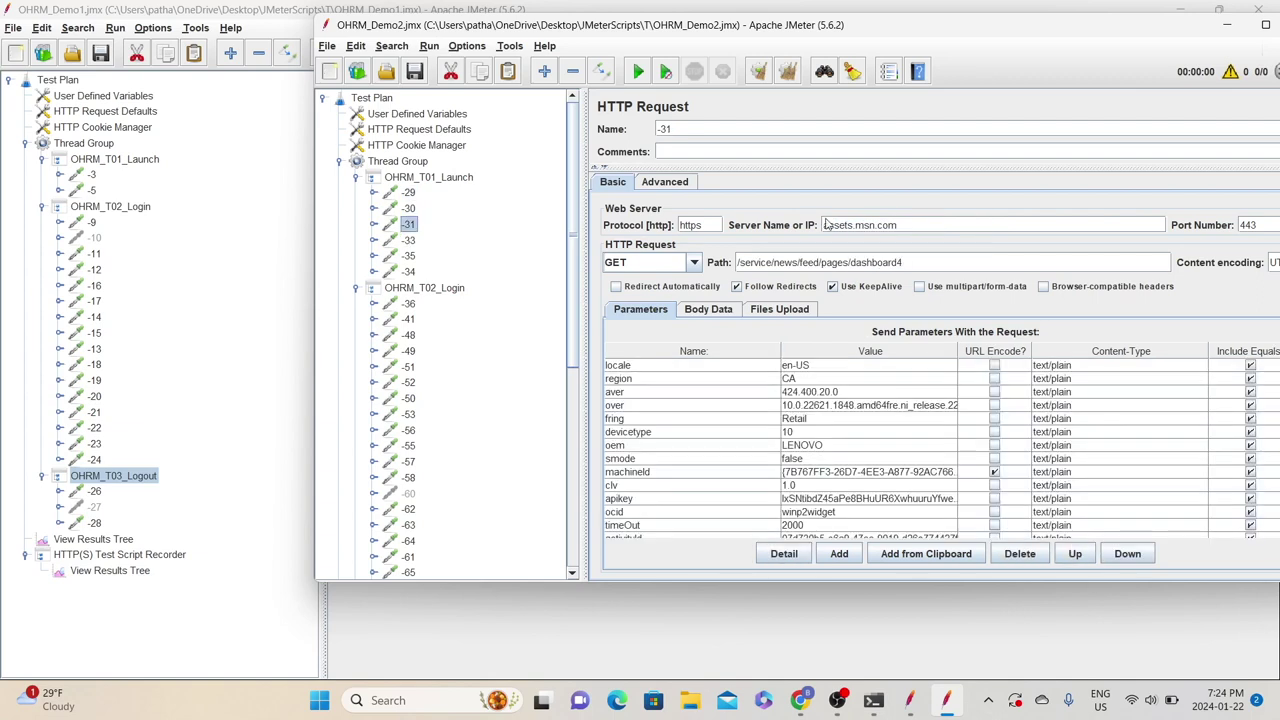
{"action": "left_click_drag", "start_coordinate": [920, 224], "coordinate": [726, 222]}
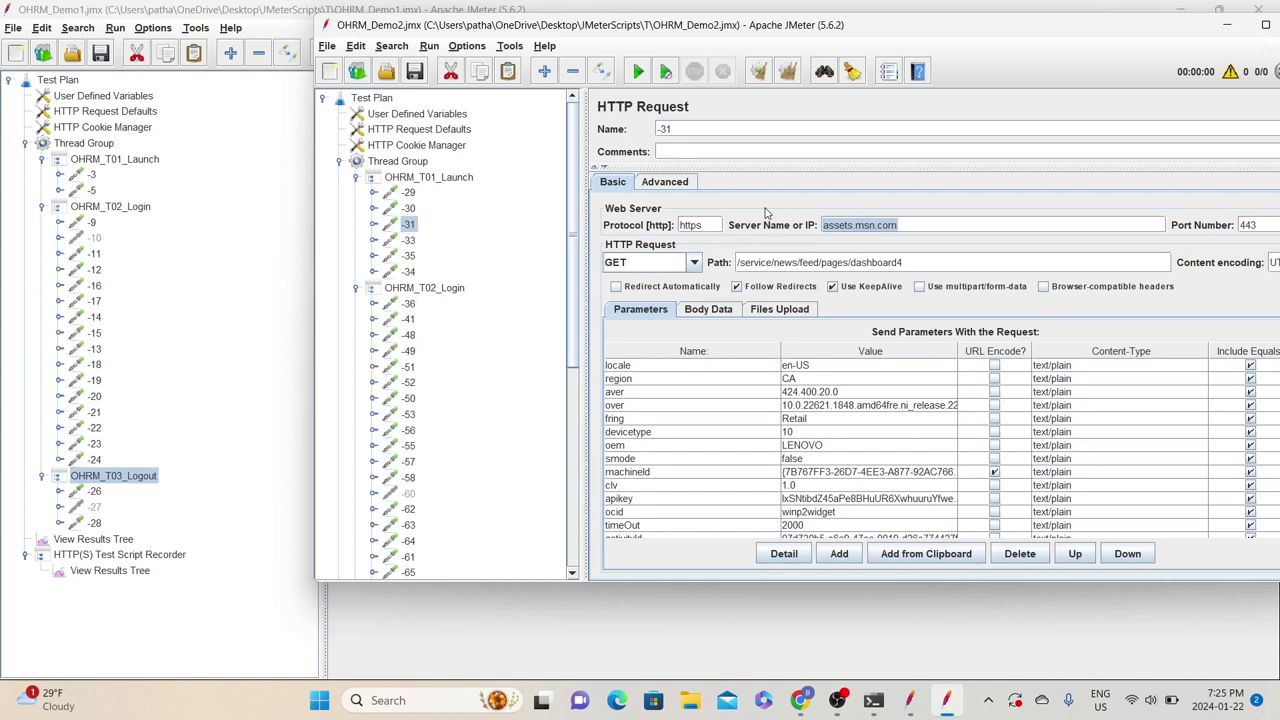
- Remove the non-OrangeHRM requests -31 and -33 from OHRM_T01_Launch in OHRM_Demo2
{"action": "right_click", "coordinate": [396, 226]}
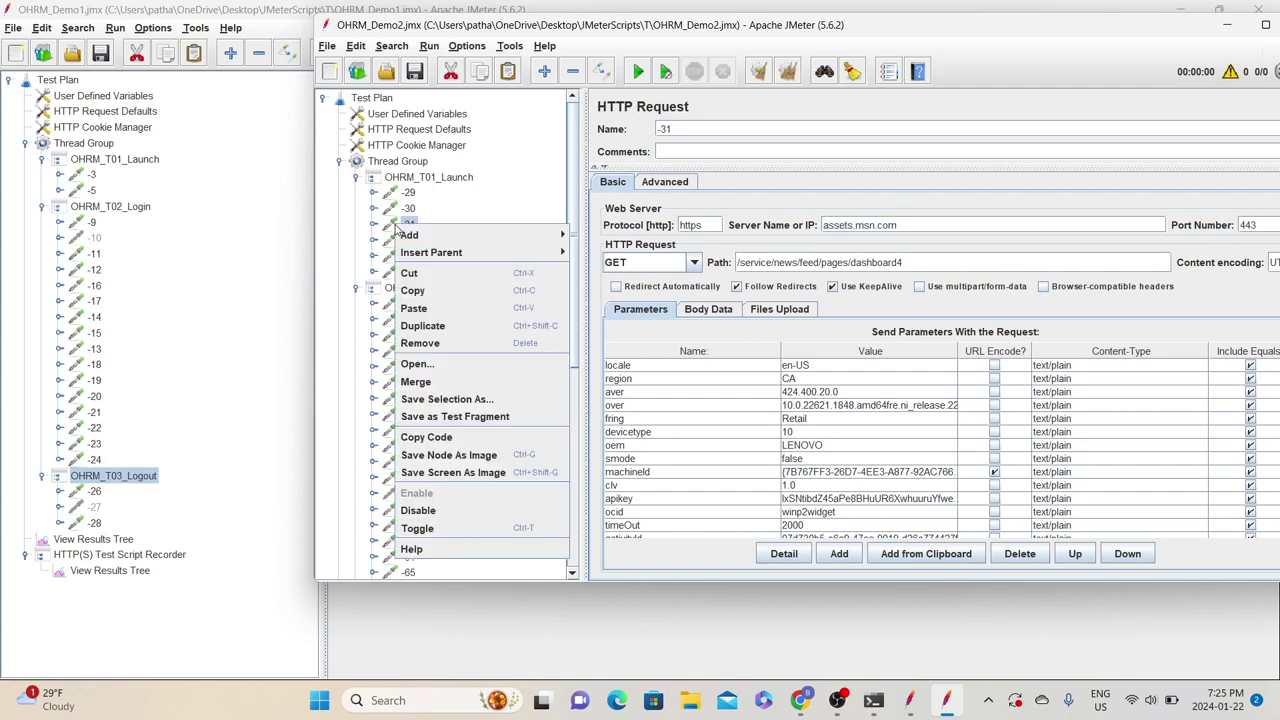
{"action": "left_click", "coordinate": [422, 343]}
{"action": "key", "text": "Return"}
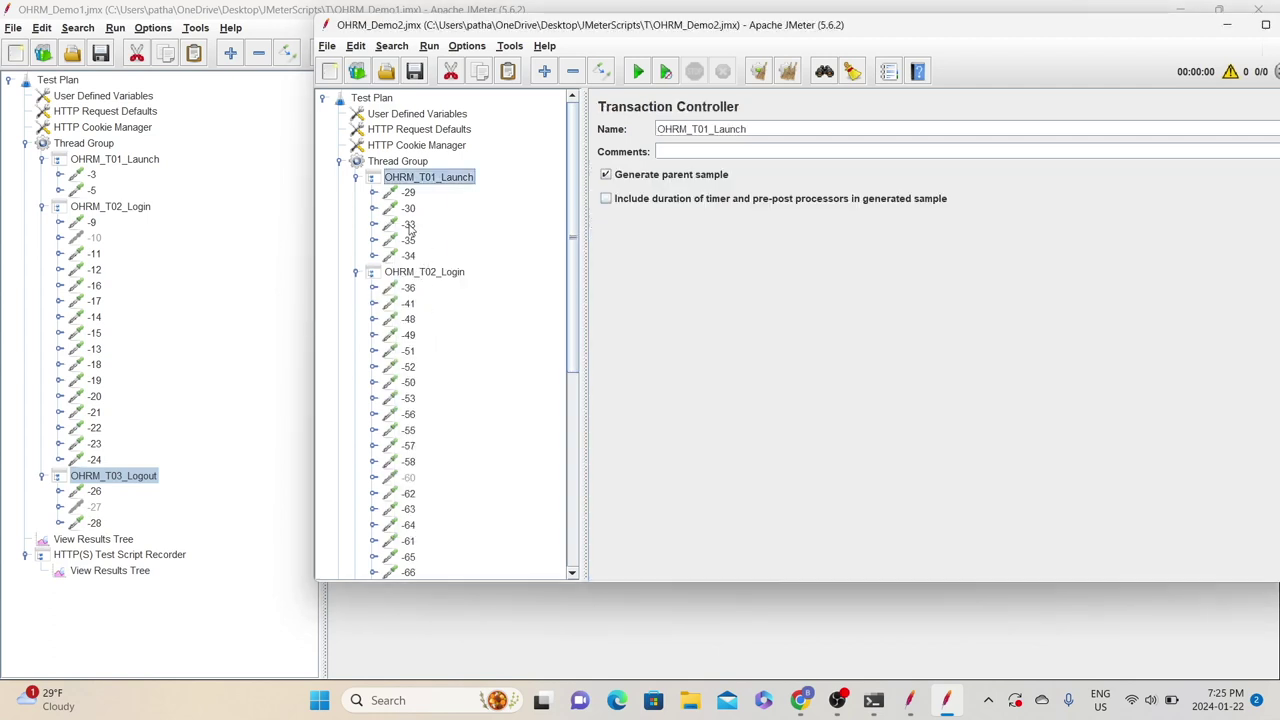
{"action": "left_click", "coordinate": [409, 226]}
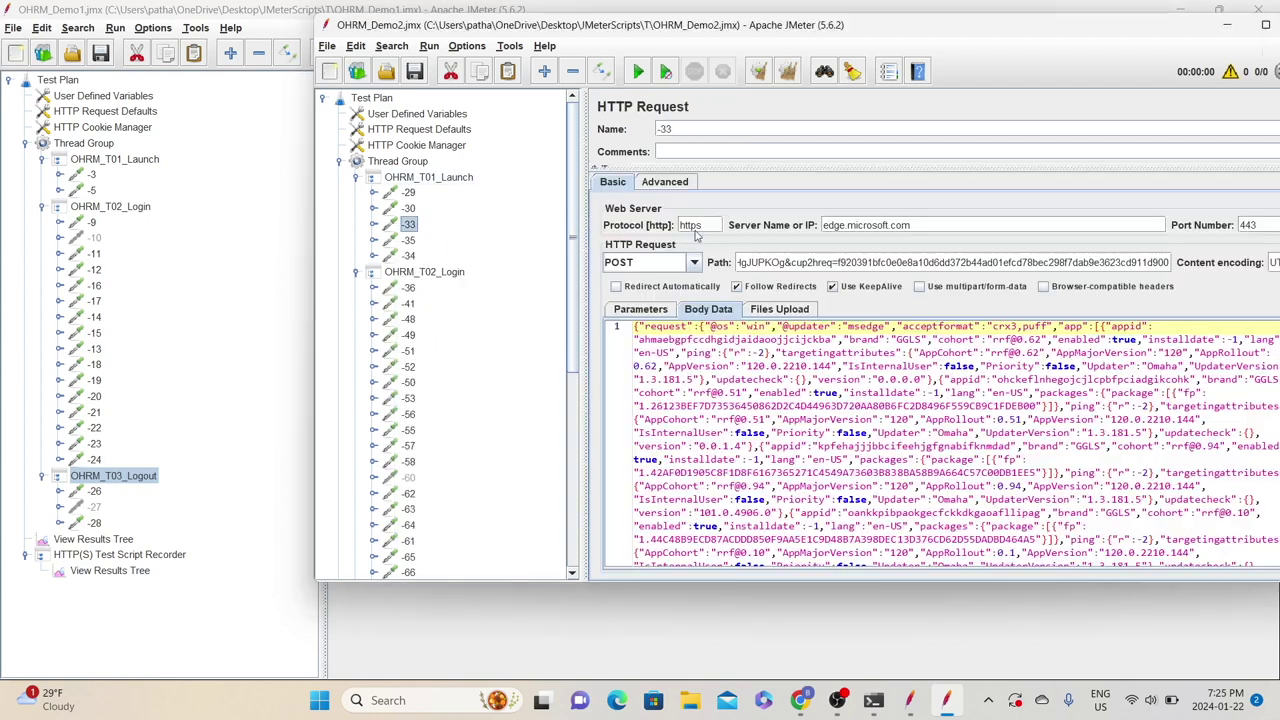
{"action": "right_click", "coordinate": [410, 228]}
{"action": "left_click", "coordinate": [422, 343]}
{"action": "key", "text": "Return"}
- Remove the Microsoft and MSN requests -35 and -34 from OHRM_T01_Launch
{"action": "left_click", "coordinate": [409, 226]}
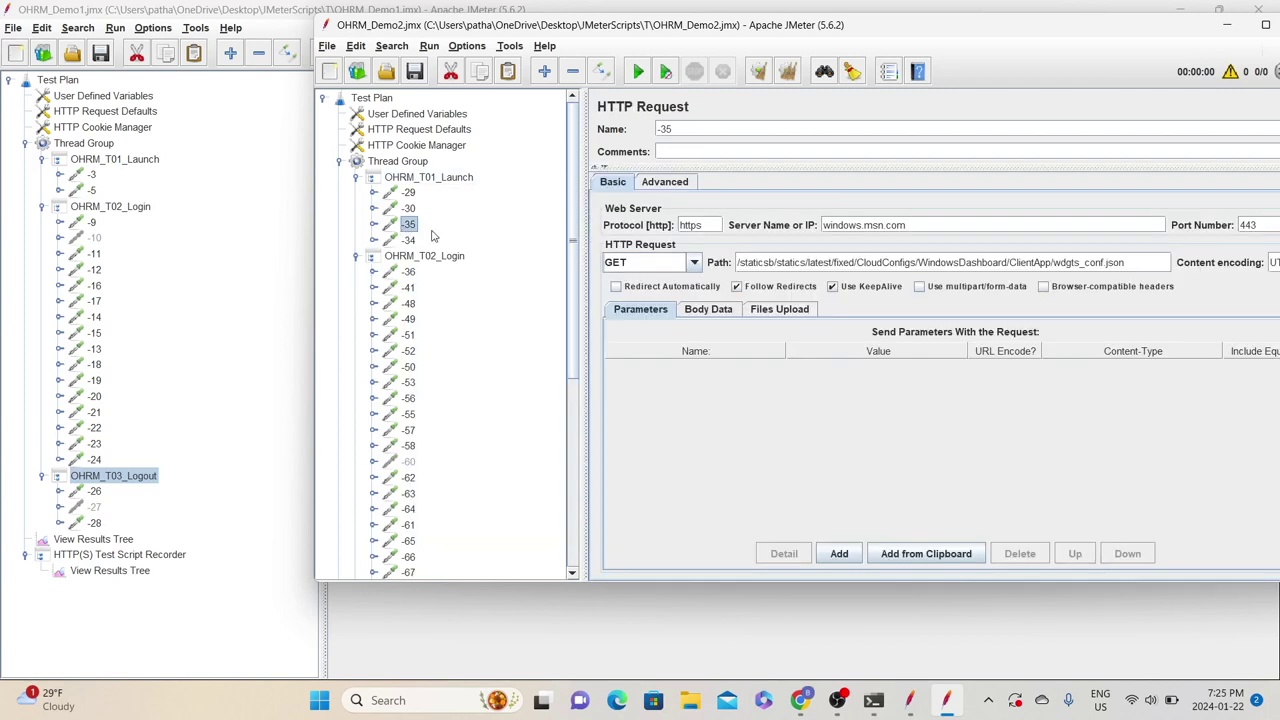
{"action": "right_click", "coordinate": [410, 226]}
{"action": "left_click", "coordinate": [422, 343]}
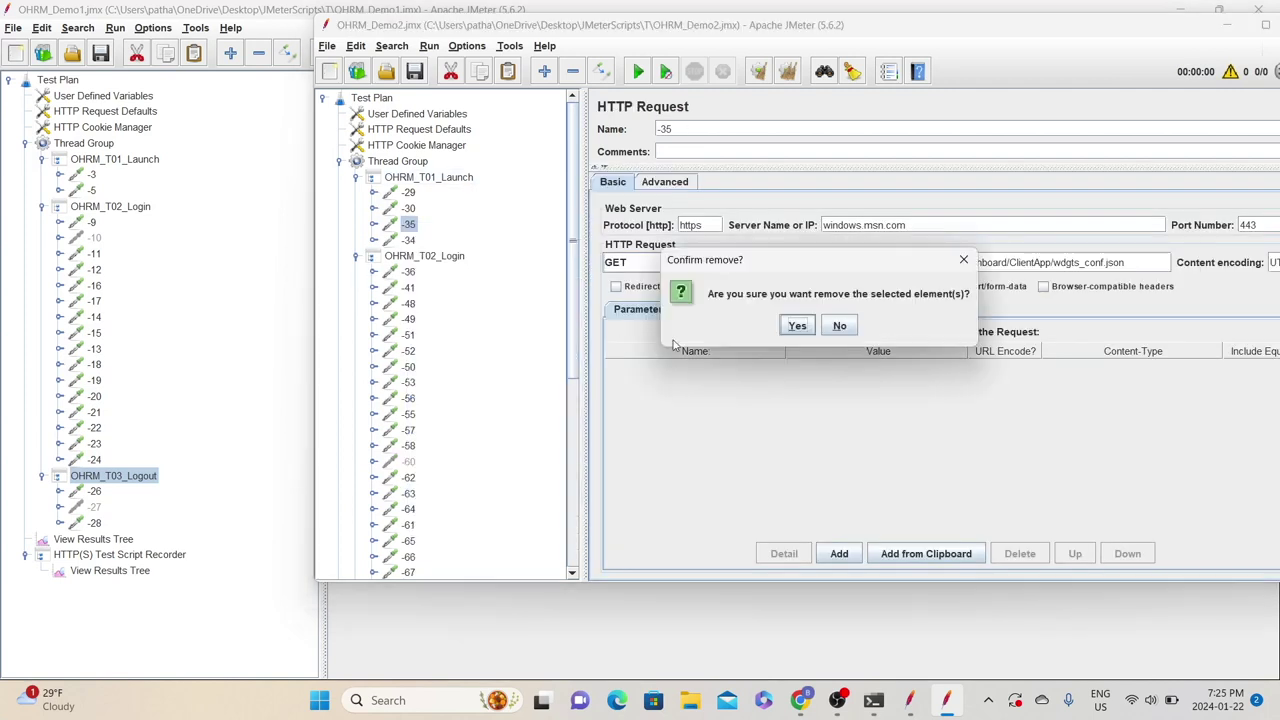
{"action": "left_click", "coordinate": [800, 322]}
{"action": "left_click", "coordinate": [409, 226]}
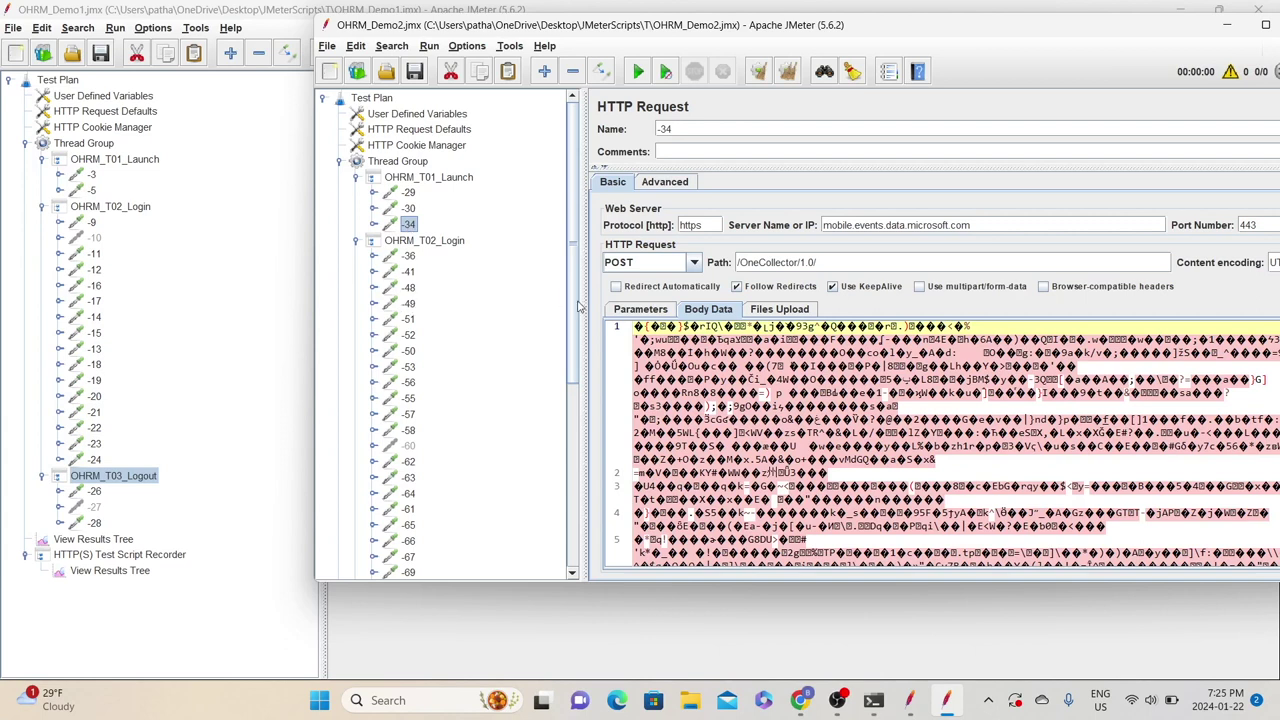
{"action": "right_click", "coordinate": [409, 233]}
{"action": "left_click", "coordinate": [451, 283]}
{"action": "key", "text": "Delete"}
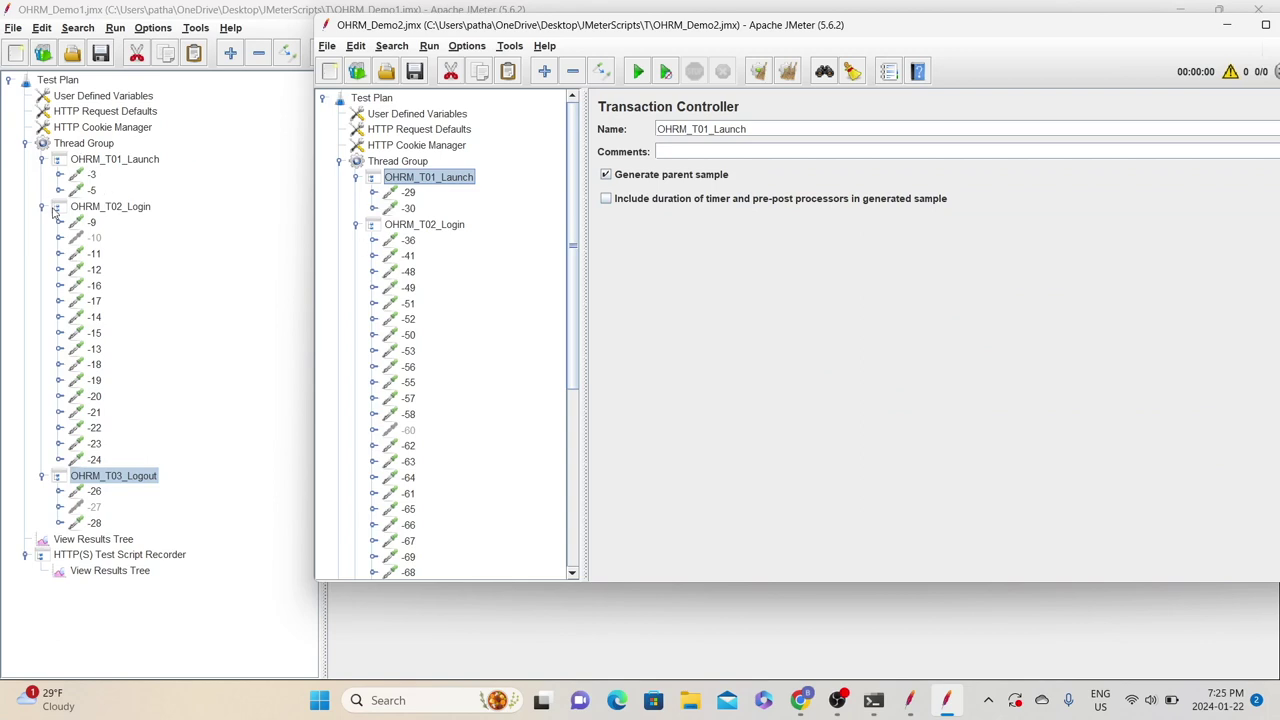
- Remove the unrelated requests -36, -41, -48, -49 and -51 from OHRM_T02_Login
{"action": "left_click", "coordinate": [430, 226]}
{"action": "left_click", "coordinate": [409, 242]}
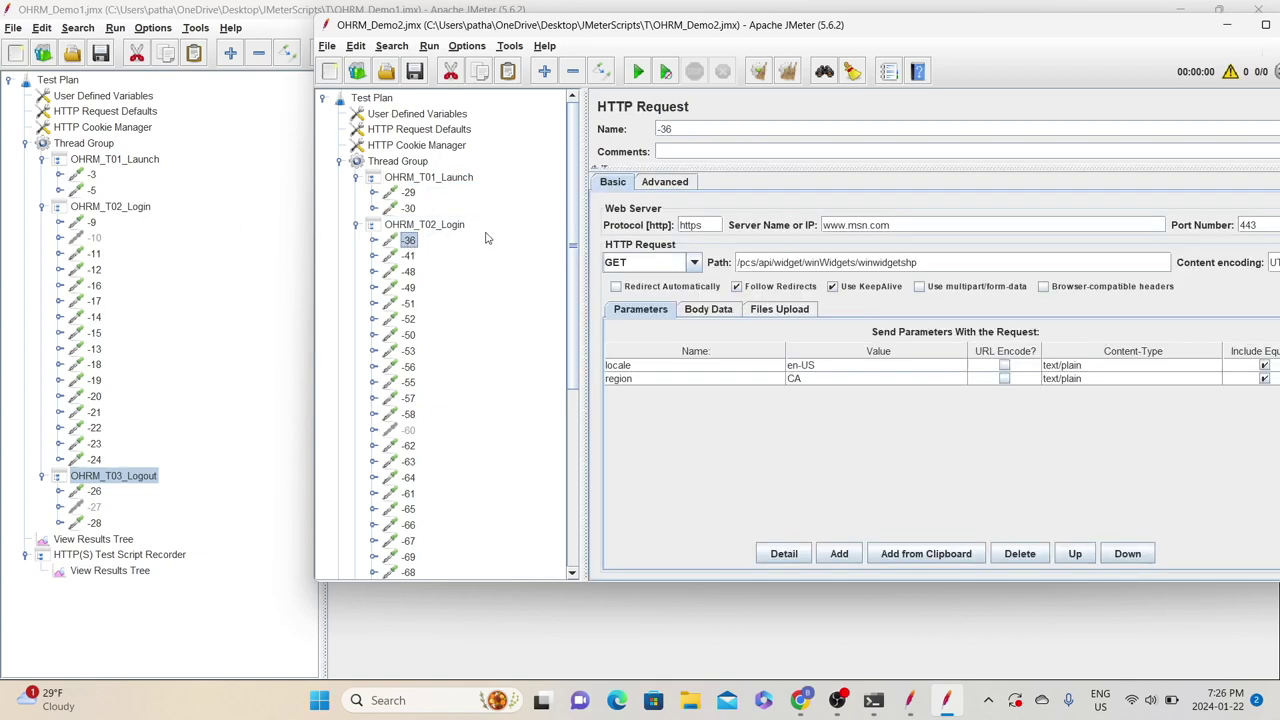
{"action": "right_click", "coordinate": [409, 242]}
{"action": "left_click", "coordinate": [430, 362]}
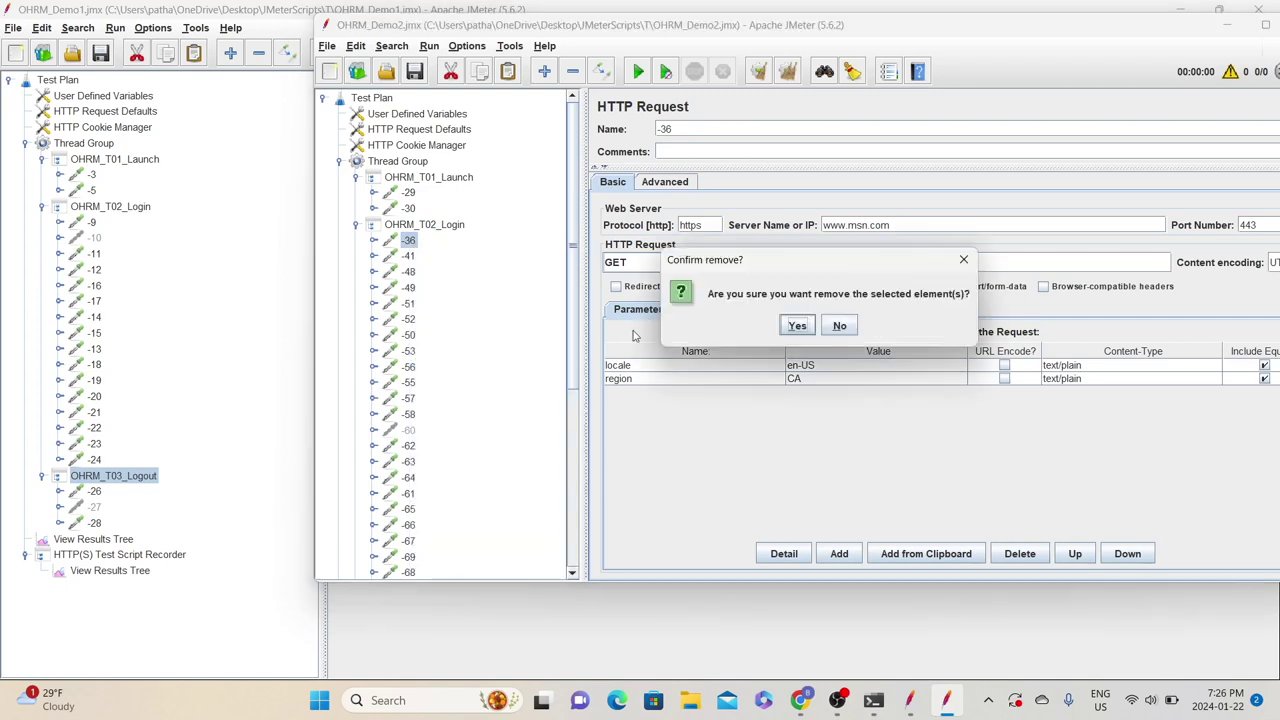
{"action": "left_click", "coordinate": [797, 325]}
{"action": "right_click", "coordinate": [410, 242]}
{"action": "left_click", "coordinate": [437, 359]}
{"action": "left_click", "coordinate": [797, 325]}
{"action": "right_click", "coordinate": [410, 242]}
{"action": "left_click", "coordinate": [436, 359]}
{"action": "left_click", "coordinate": [797, 325]}
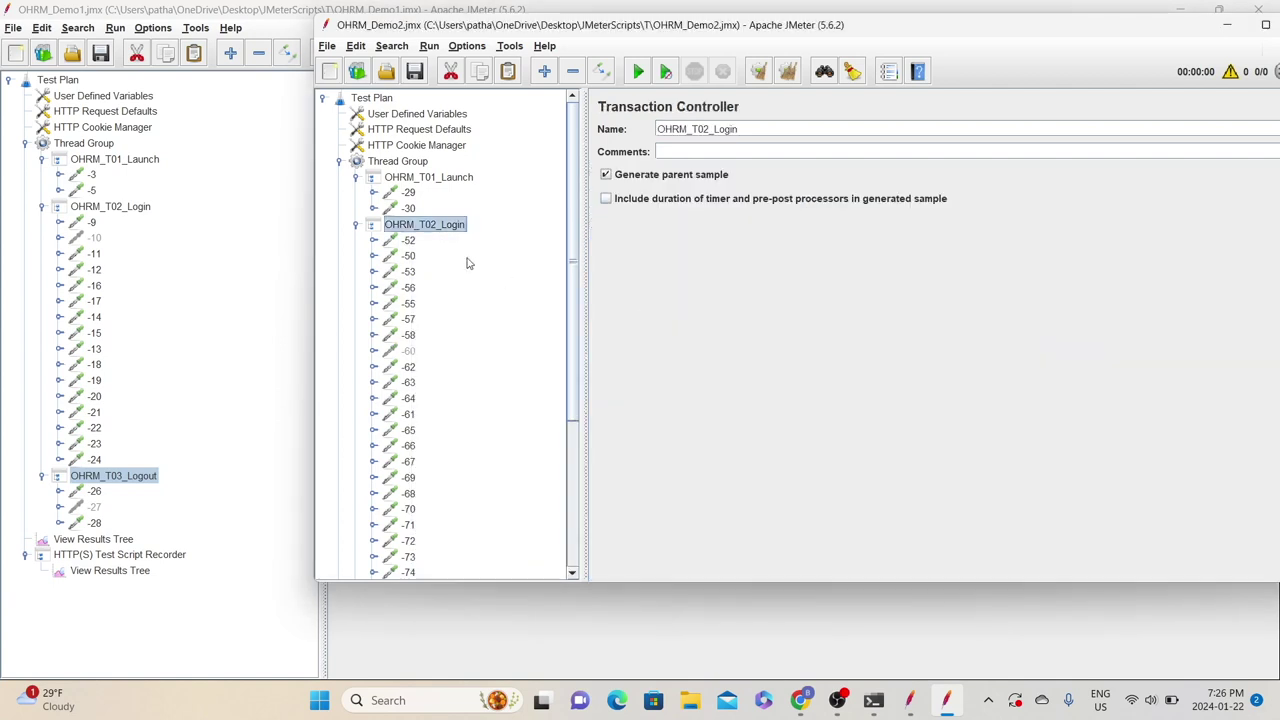
- Remove the Bing requests -52 and -50 from OHRM_T02_Login in OHRM_Demo2
{"action": "left_click", "coordinate": [404, 244]}
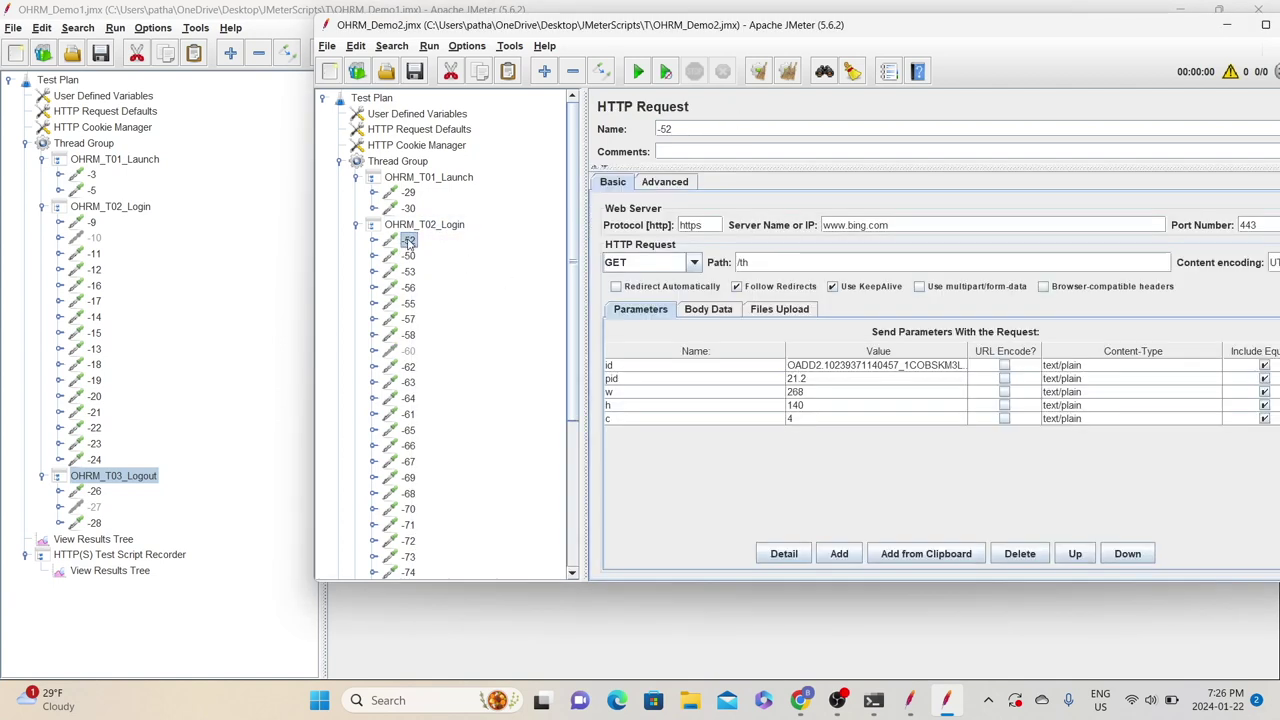
{"action": "key", "text": "Delete"}
{"action": "left_click", "coordinate": [798, 326]}
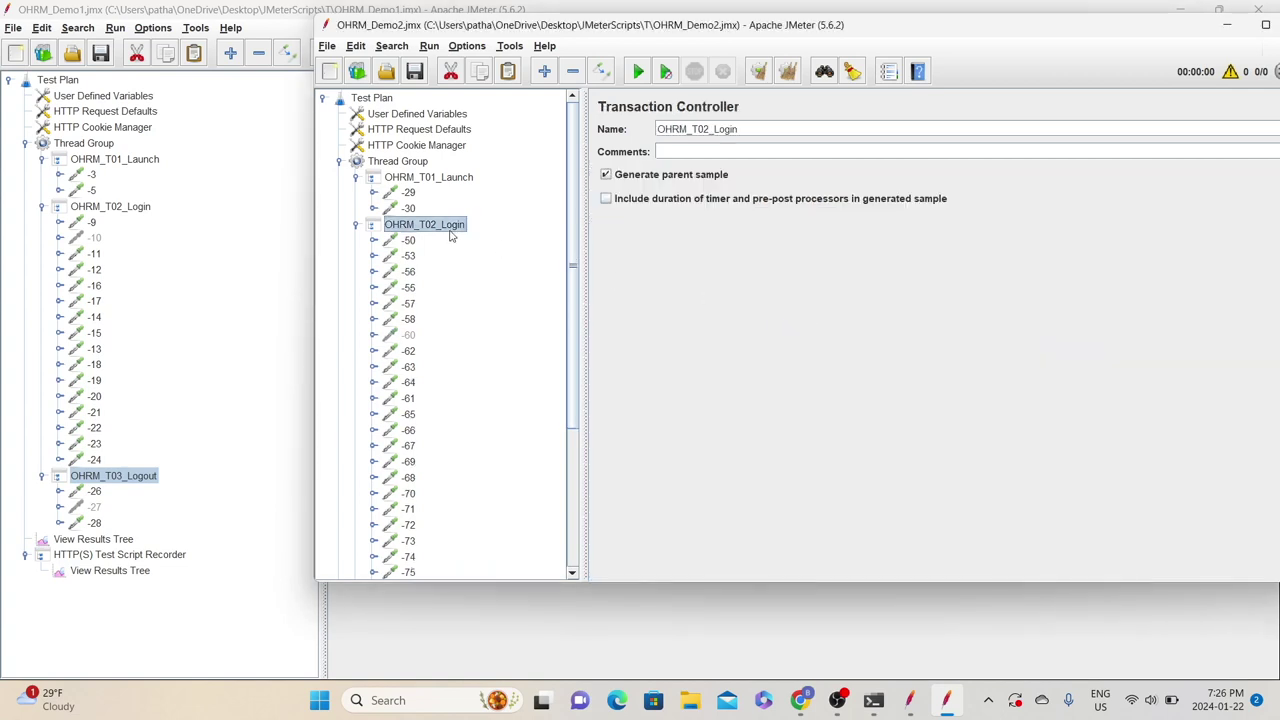
{"action": "left_click", "coordinate": [409, 241]}
{"action": "right_click", "coordinate": [409, 241]}
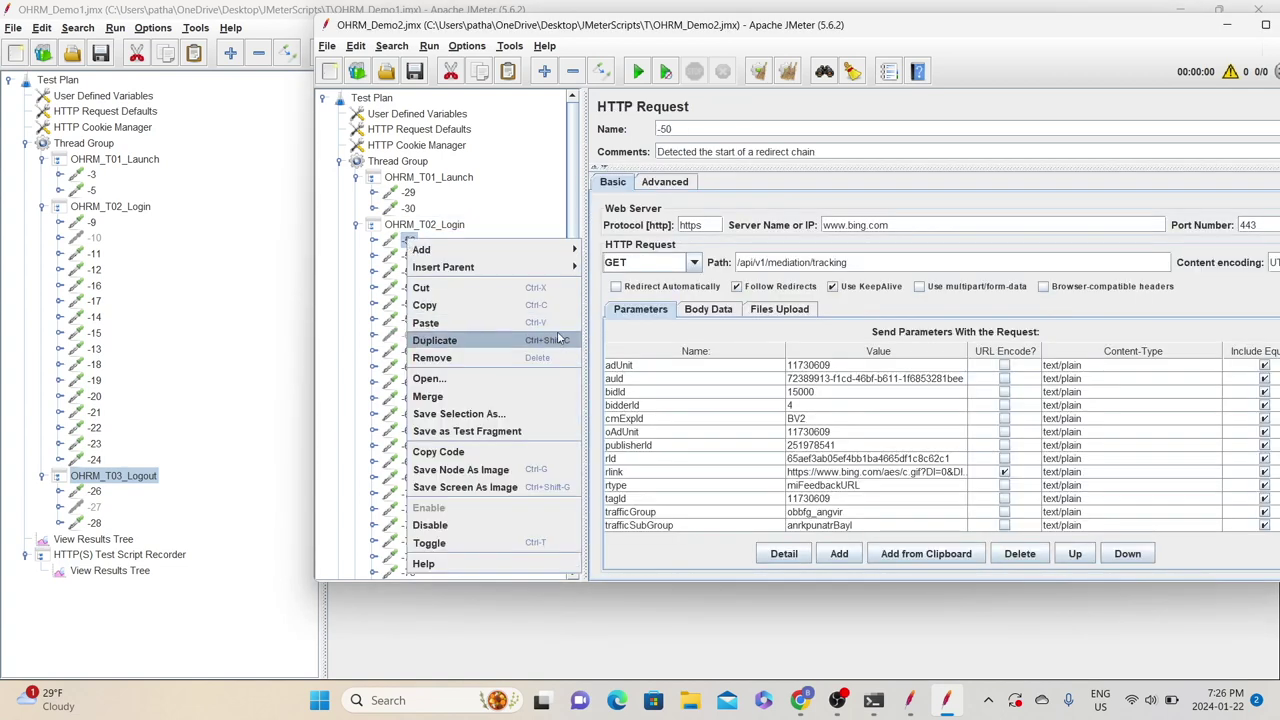
{"action": "left_click", "coordinate": [464, 360]}
- Remove the unrelated requests -53, -56, -55 and -57 from OHRM_T02_Login
{"action": "left_click", "coordinate": [409, 241]}
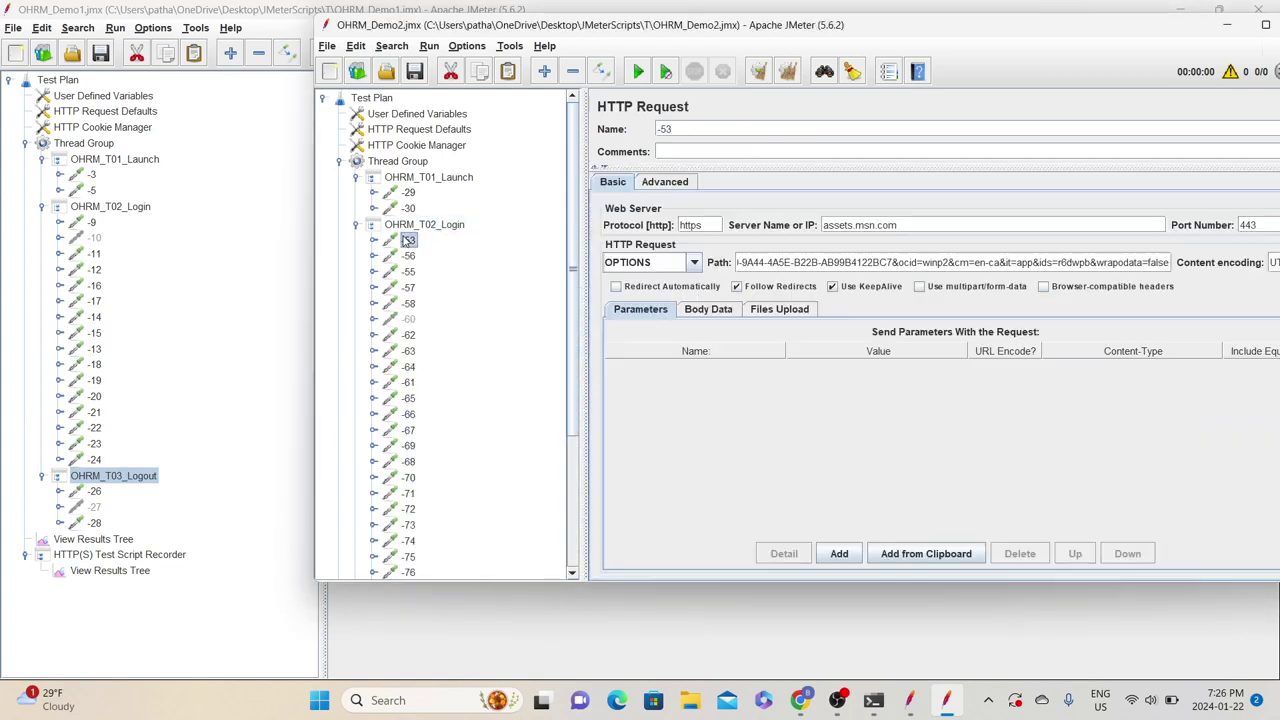
{"action": "right_click", "coordinate": [409, 241]}
{"action": "left_click", "coordinate": [440, 354]}
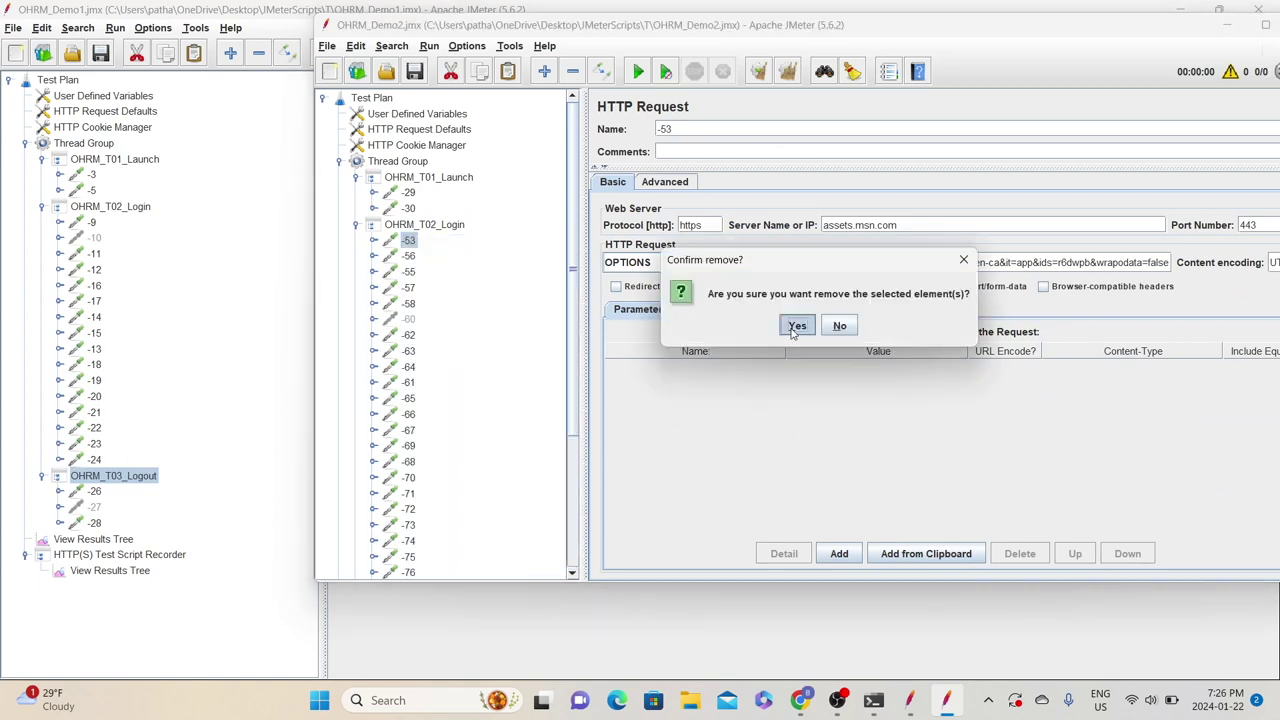
{"action": "left_click", "coordinate": [797, 327]}
{"action": "left_click", "coordinate": [405, 241]}
{"action": "right_click", "coordinate": [400, 240]}
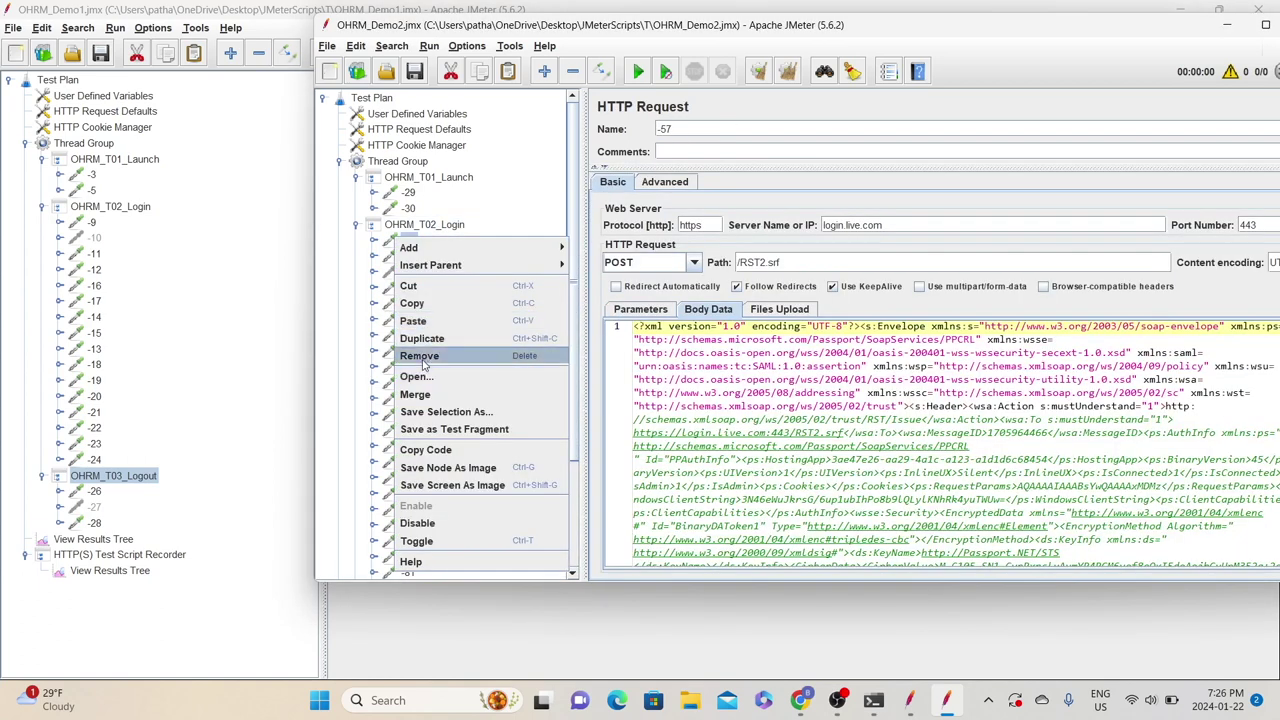
{"action": "left_click", "coordinate": [426, 356]}
{"action": "left_click", "coordinate": [797, 325]}
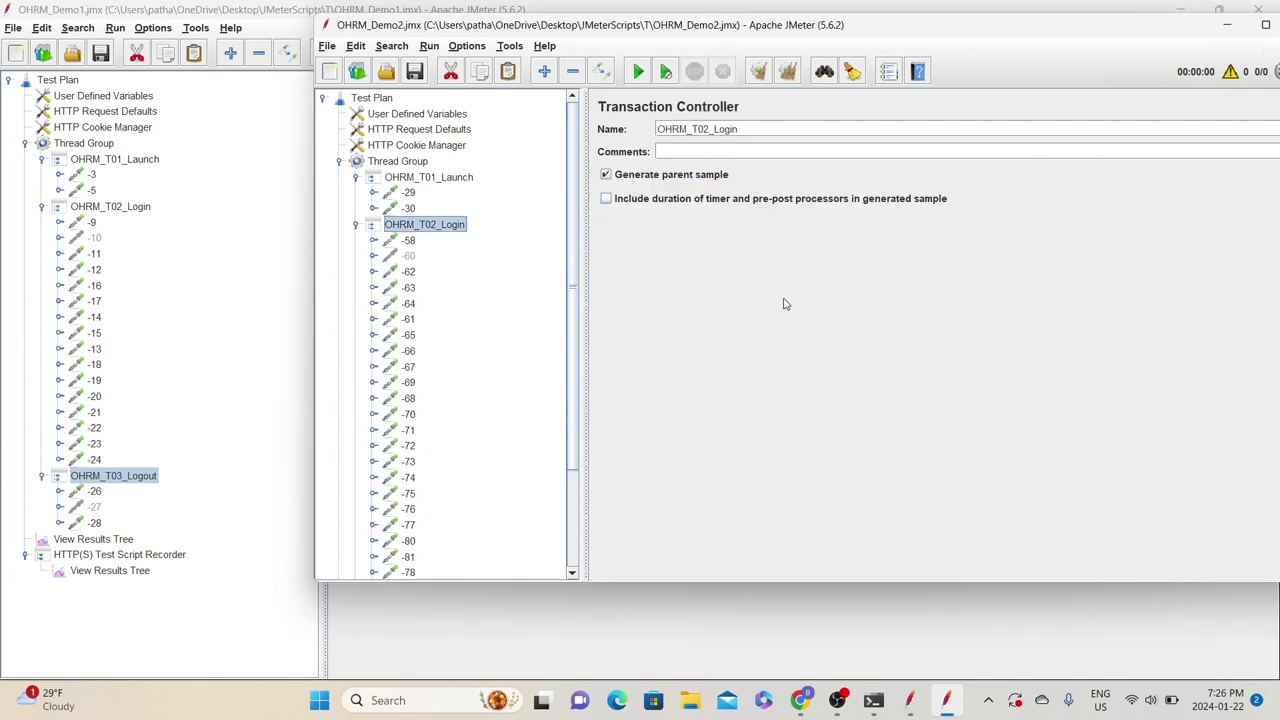
- Check the server name of request -58 in OHRM_T02_Login before deciding whether to keep it
{"action": "left_click", "coordinate": [409, 241]}
{"action": "right_click", "coordinate": [409, 245]}
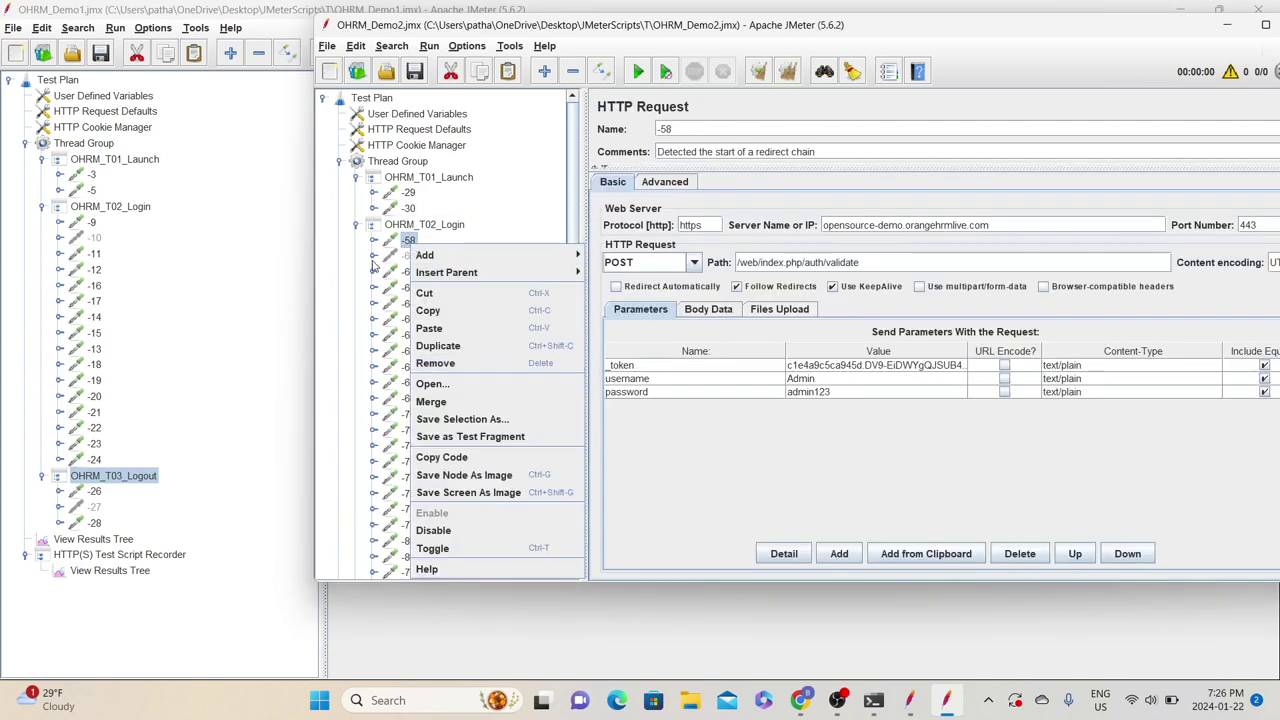
{"action": "mouse_move", "coordinate": [440, 255]}
{"action": "left_click", "coordinate": [832, 228]}
{"action": "left_click_drag", "start_coordinate": [832, 228], "coordinate": [993, 228]}
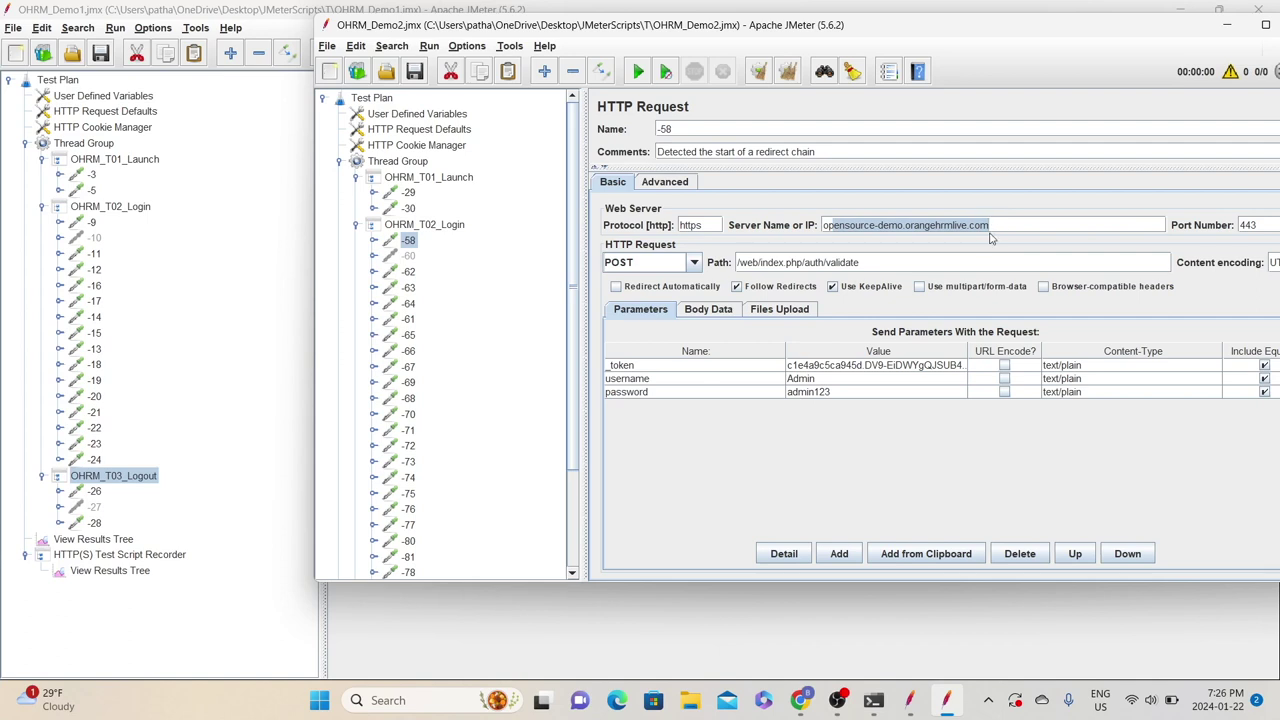
- Remove the unrelated requests -62, -63 and -64 from OHRM_T02_Login
{"action": "left_click", "coordinate": [409, 257]}
{"action": "left_click", "coordinate": [409, 272]}
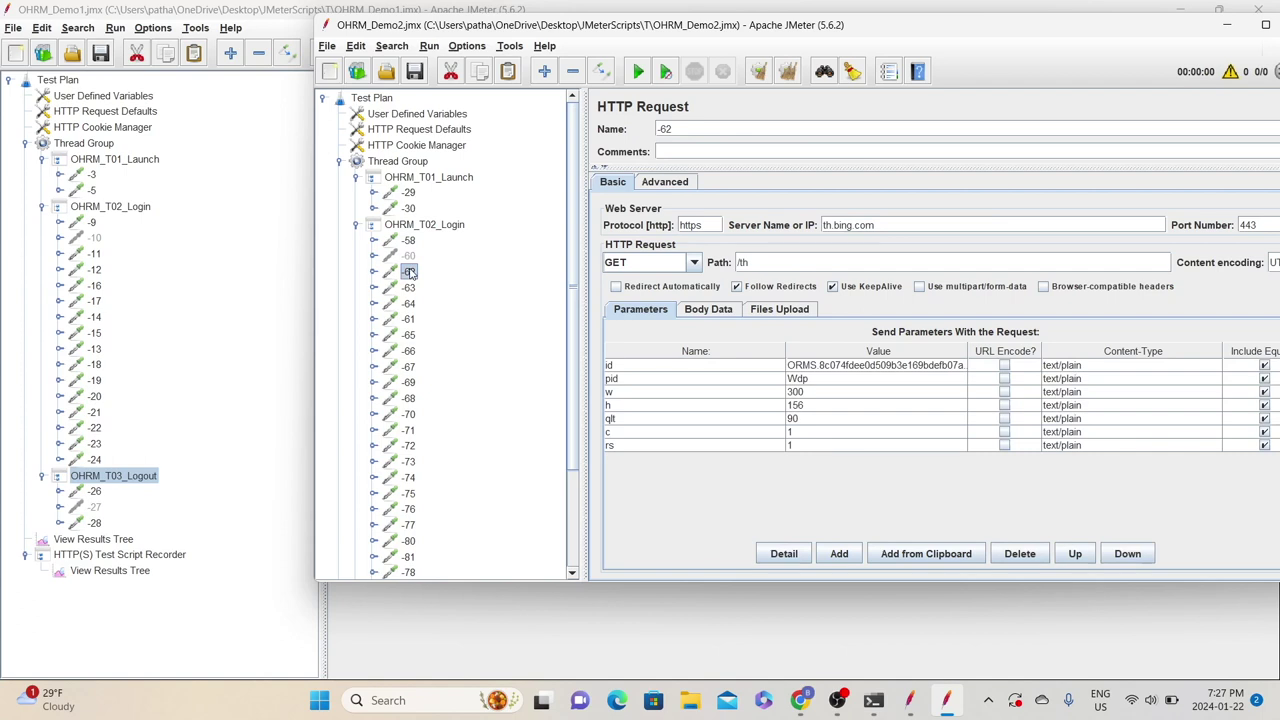
{"action": "right_click", "coordinate": [409, 272]}
{"action": "left_click", "coordinate": [455, 387]}
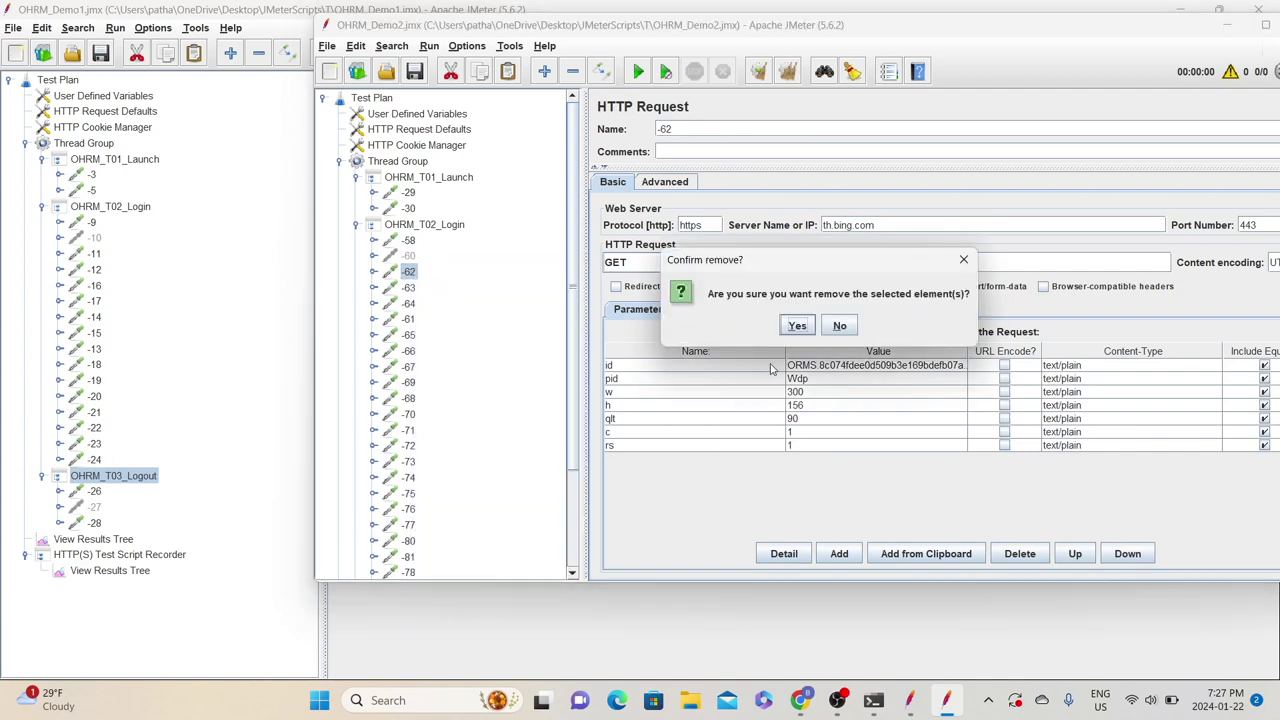
{"action": "key", "text": "Return"}
- Check the servers of requests -72 to -75 and remove the MSN image requests -80 and -81 from OHRM_T02_Login
{"action": "left_click", "coordinate": [409, 398]}
{"action": "left_click", "coordinate": [409, 414]}
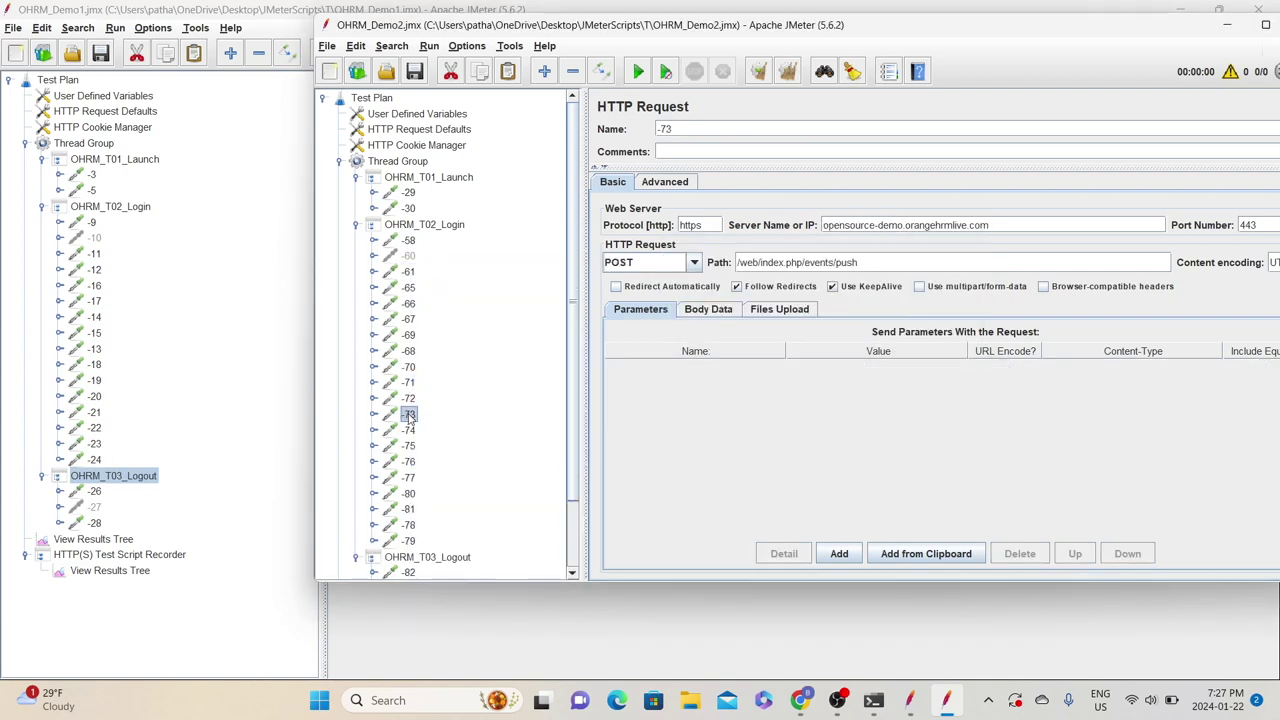
{"action": "left_click", "coordinate": [409, 430]}
{"action": "left_click", "coordinate": [409, 446]}
{"action": "left_click", "coordinate": [409, 493]}
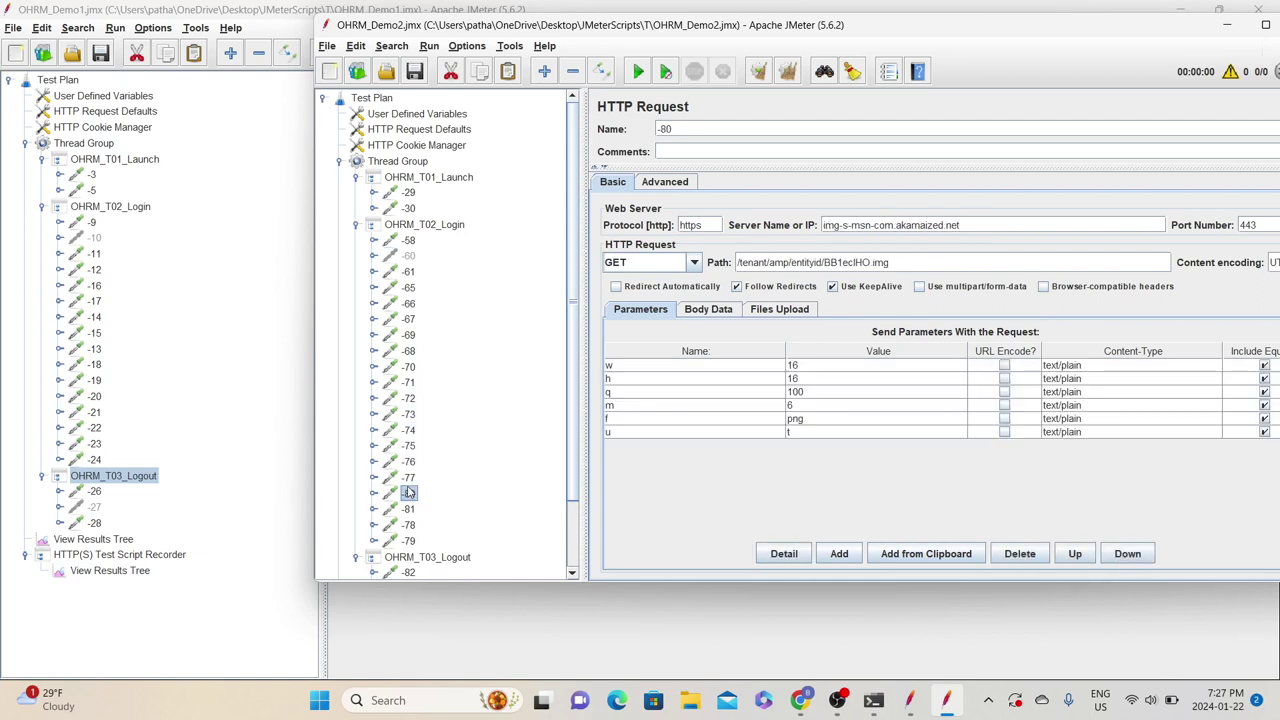
{"action": "right_click", "coordinate": [409, 493]}
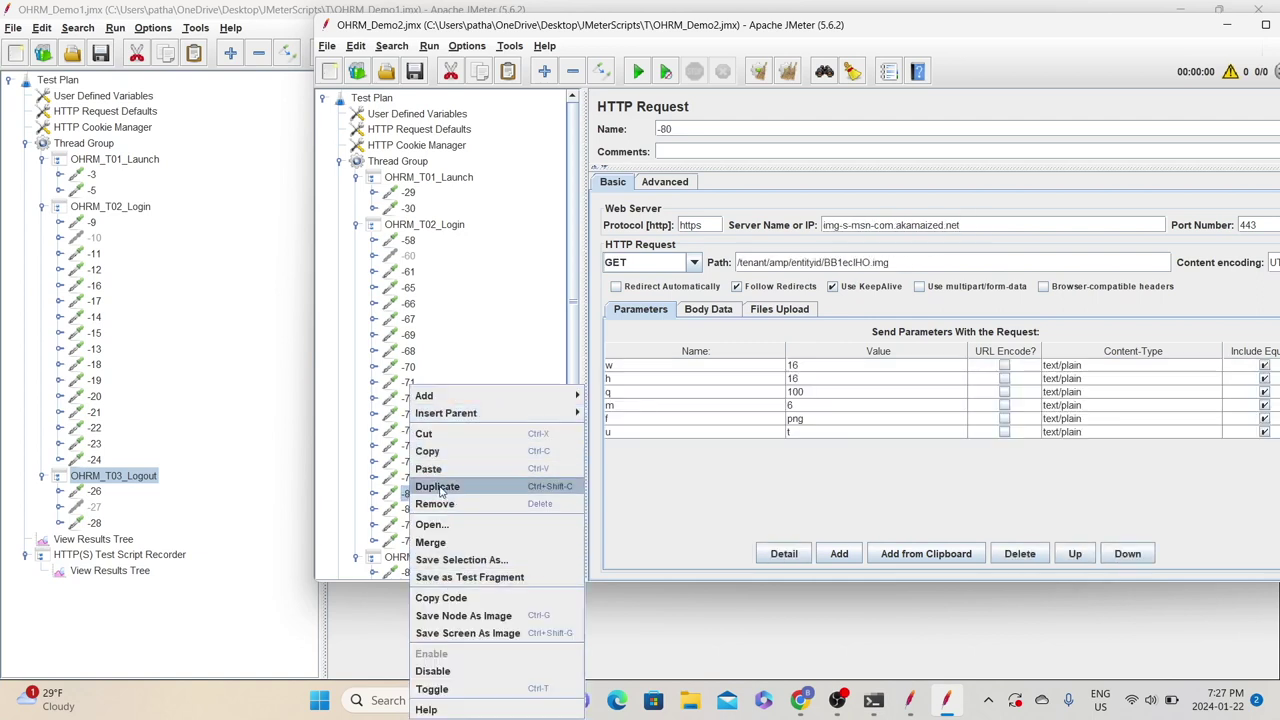
{"action": "left_click", "coordinate": [435, 503]}
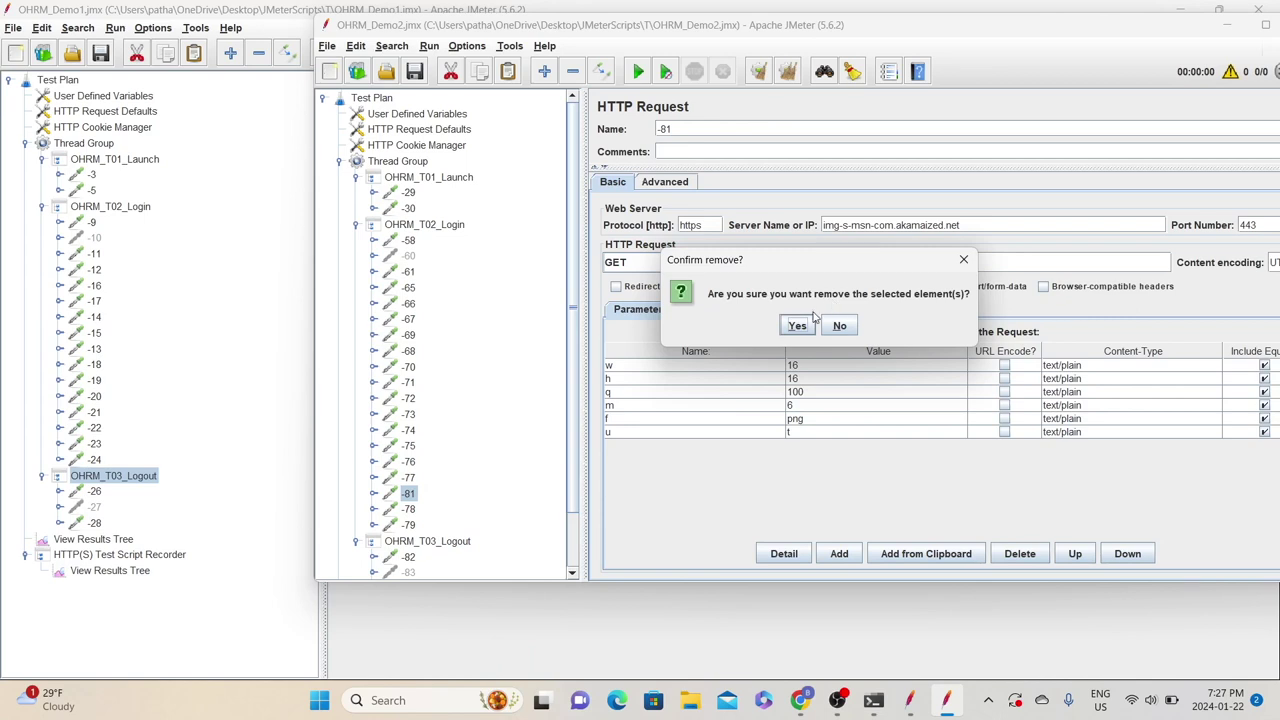
{"action": "left_click", "coordinate": [779, 332]}
- Remove the Bing requests -78 and -79 from the end of OHRM_T02_Login
{"action": "left_click", "coordinate": [408, 494]}
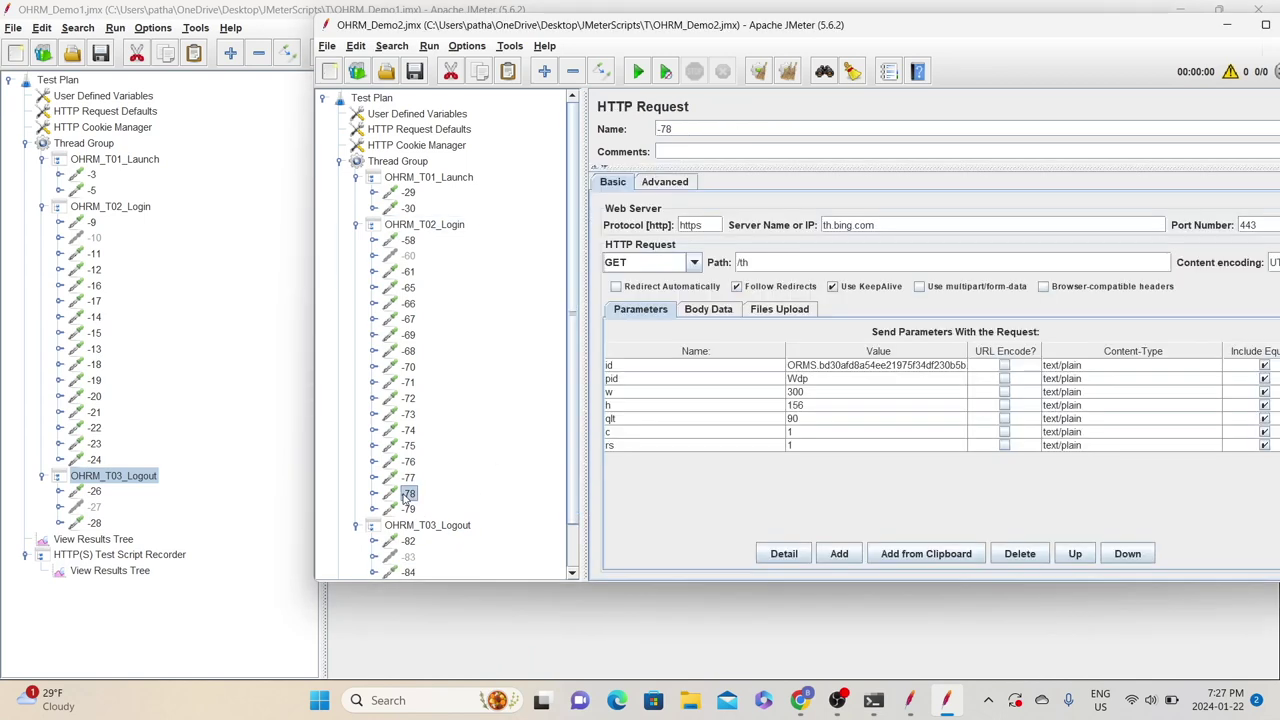
{"action": "right_click", "coordinate": [405, 496]}
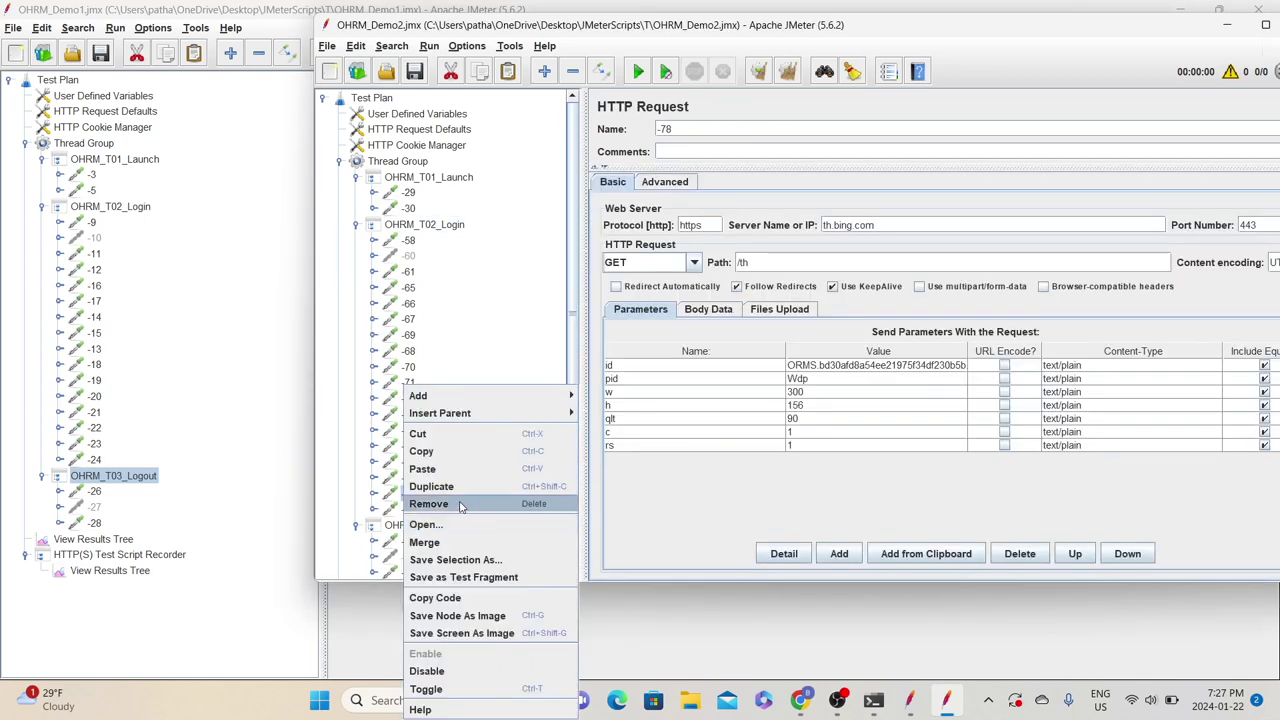
{"action": "left_click", "coordinate": [430, 503]}
{"action": "left_click", "coordinate": [799, 325]}
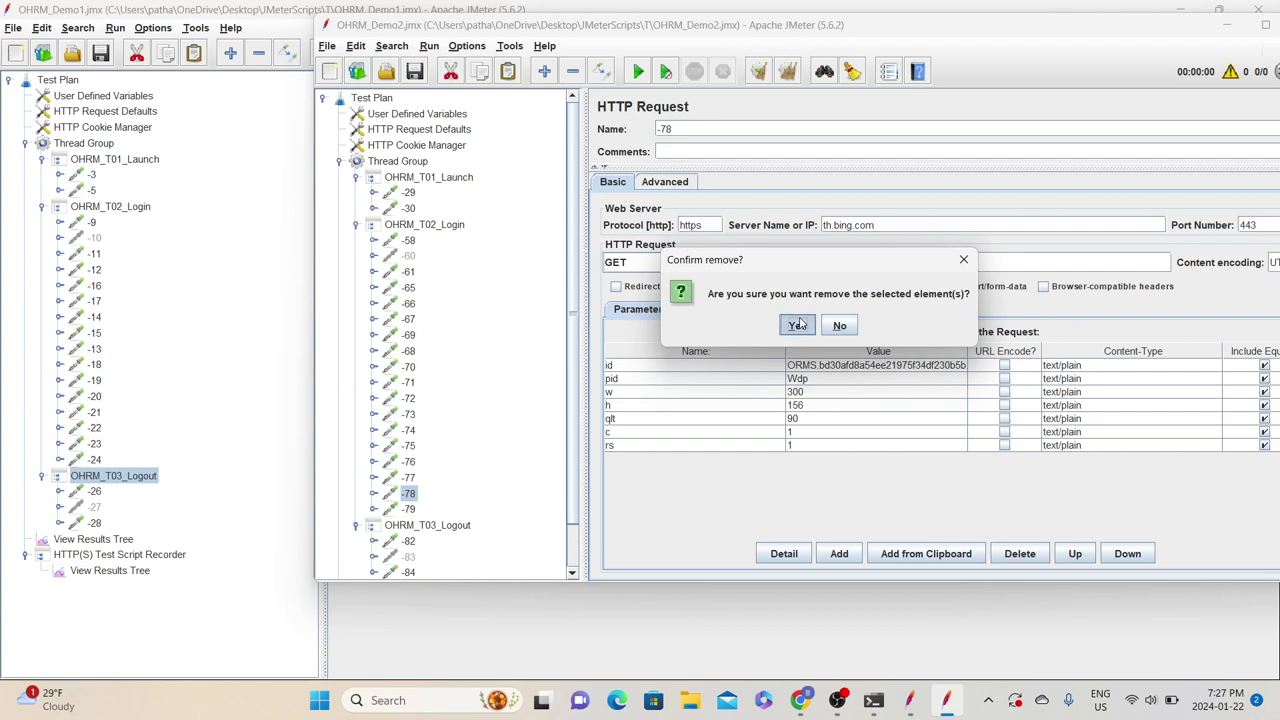
{"action": "left_click", "coordinate": [412, 496]}
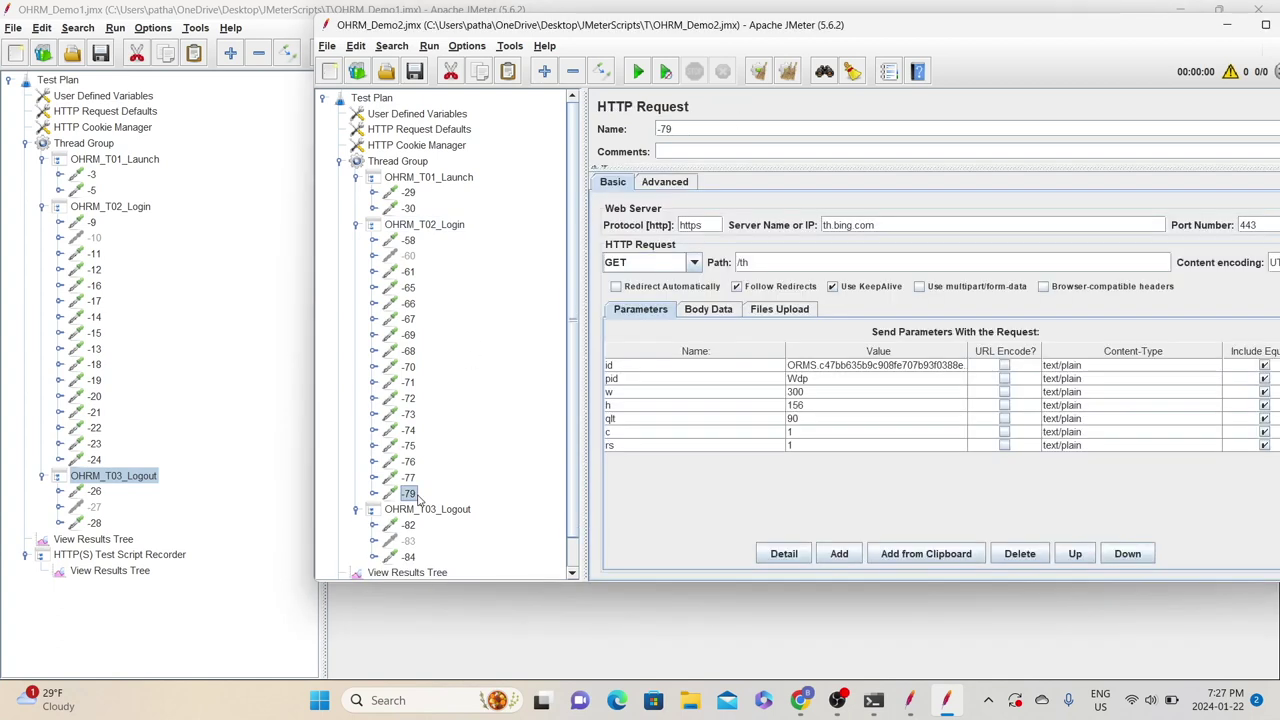
{"action": "right_click", "coordinate": [418, 497]}
{"action": "left_click", "coordinate": [479, 505]}
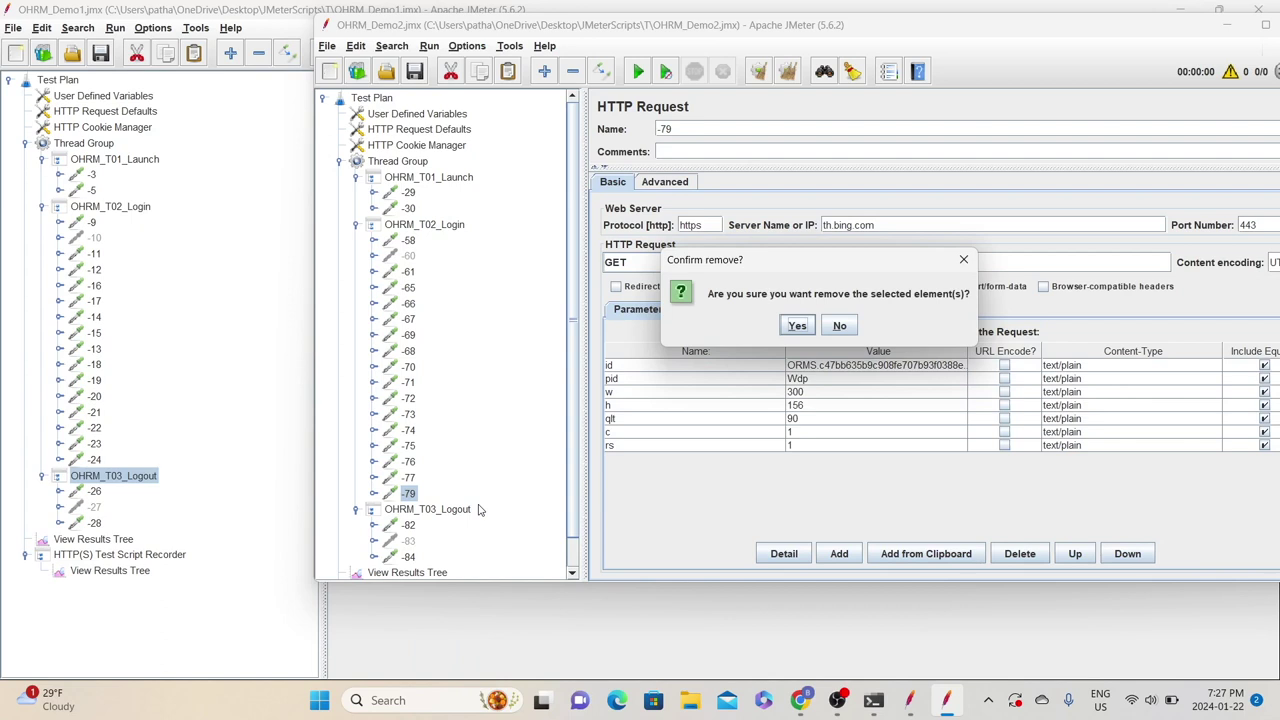
{"action": "left_click", "coordinate": [796, 326]}
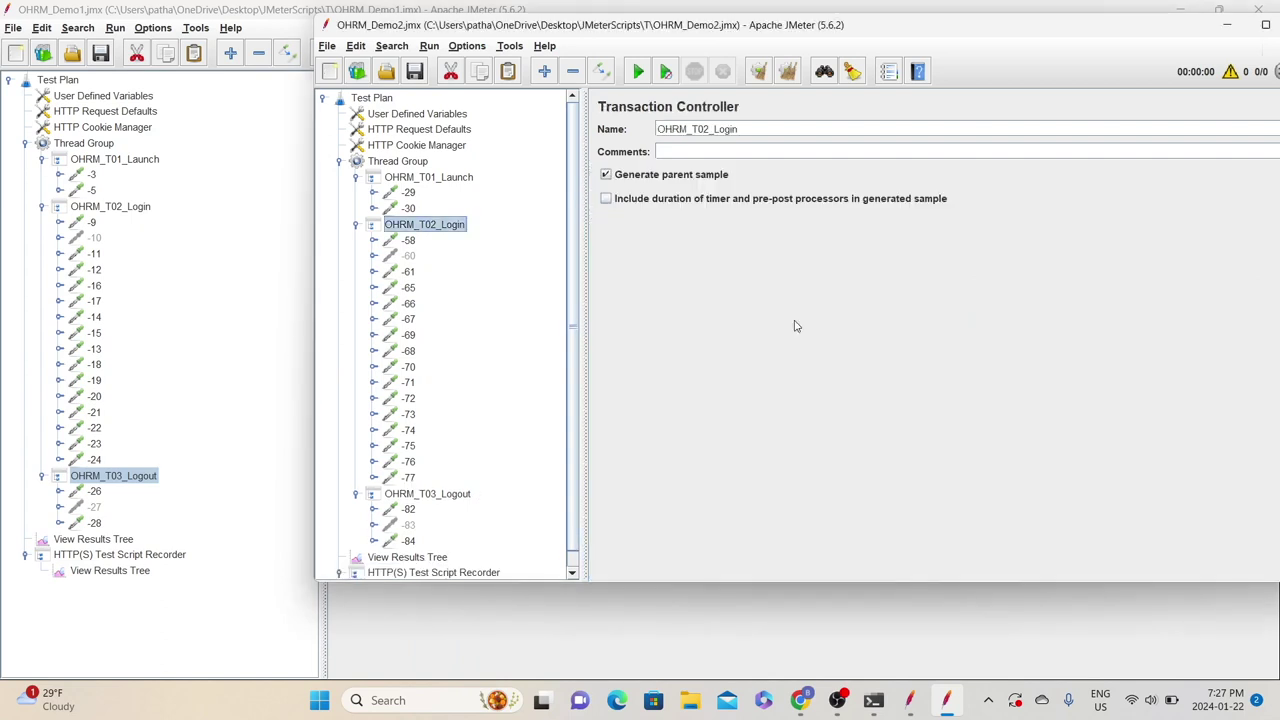
- Examine the server names of the remaining requests in OHRM_T02_Login and OHRM_T03_Logout of OHRM_Demo2
{"action": "key", "text": "Down"}
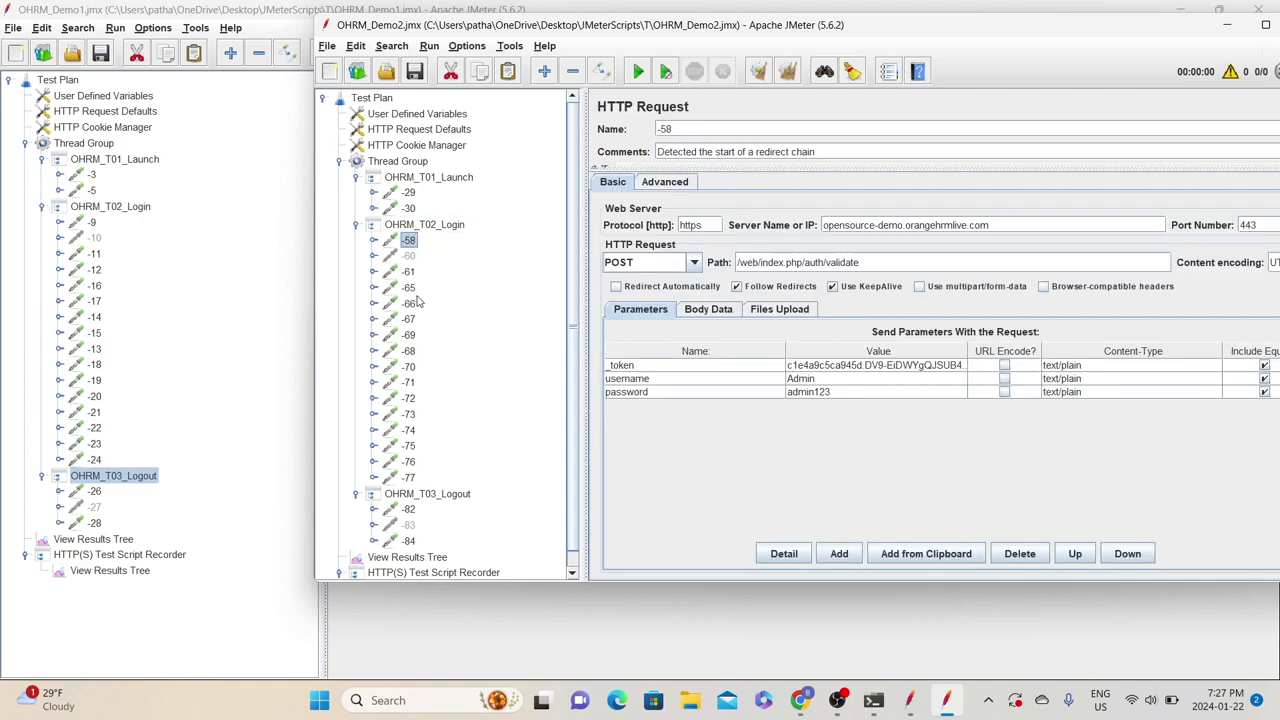
{"action": "key", "text": "Down"}
{"action": "key", "text": "Down"}
{"action": "key", "text": "Down"}
{"action": "key", "text": "Down"}
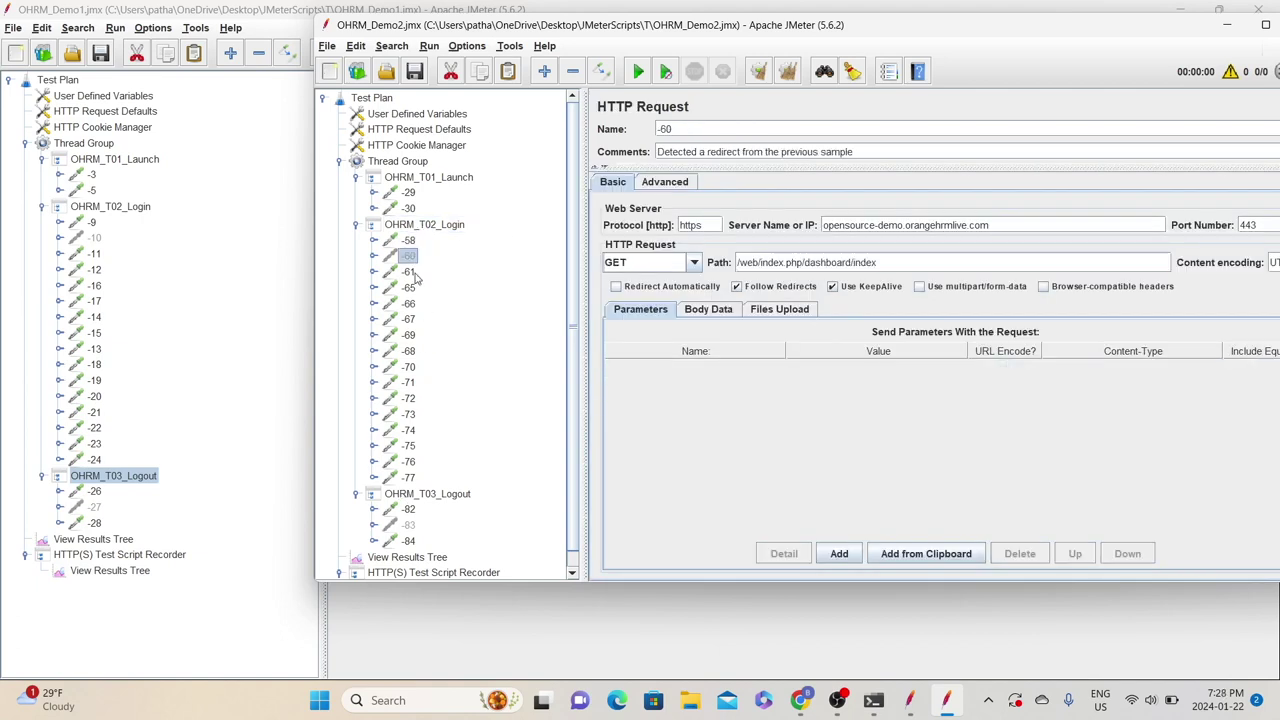
{"action": "key", "text": "Down"}
{"action": "key", "text": "Down"}
{"action": "key", "text": "Down"}
{"action": "key", "text": "Down"}
{"action": "key", "text": "Down"}
{"action": "key", "text": "Down"}
{"action": "key", "text": "Down"}
{"action": "key", "text": "Down"}
{"action": "key", "text": "Down"}
{"action": "key", "text": "Down"}
{"action": "key", "text": "Down"}
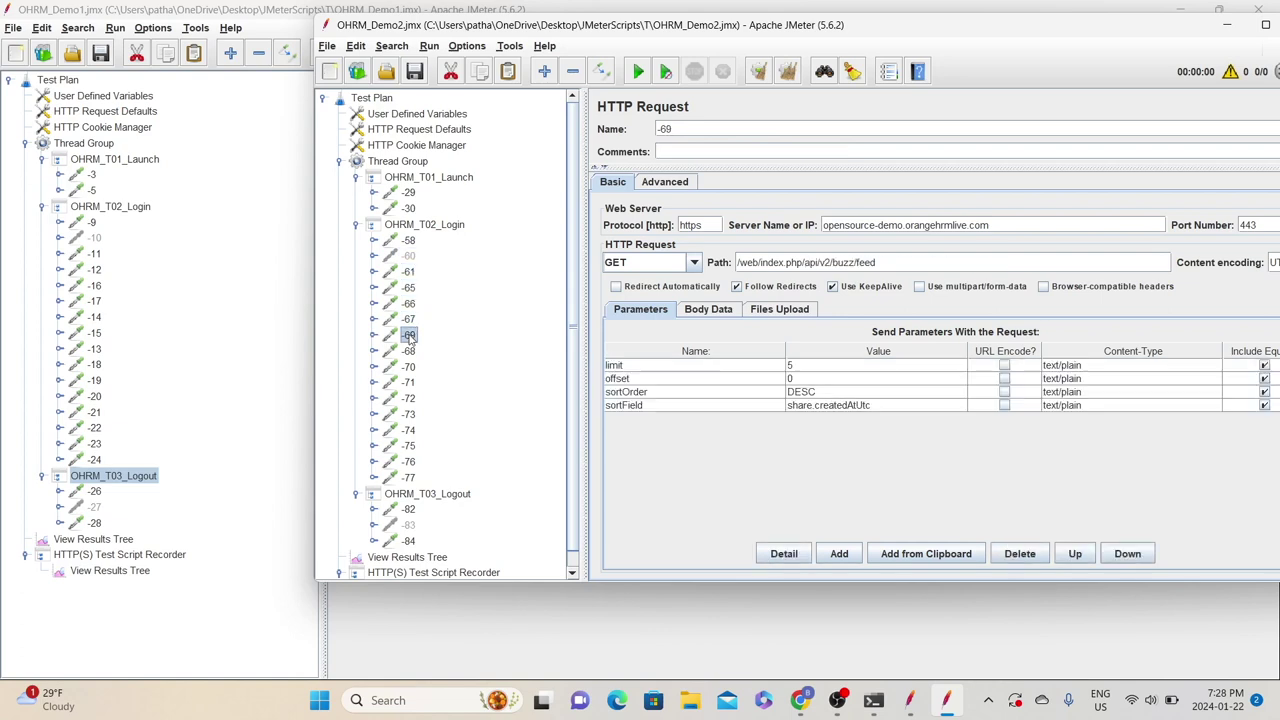
{"action": "left_click", "coordinate": [408, 508]}
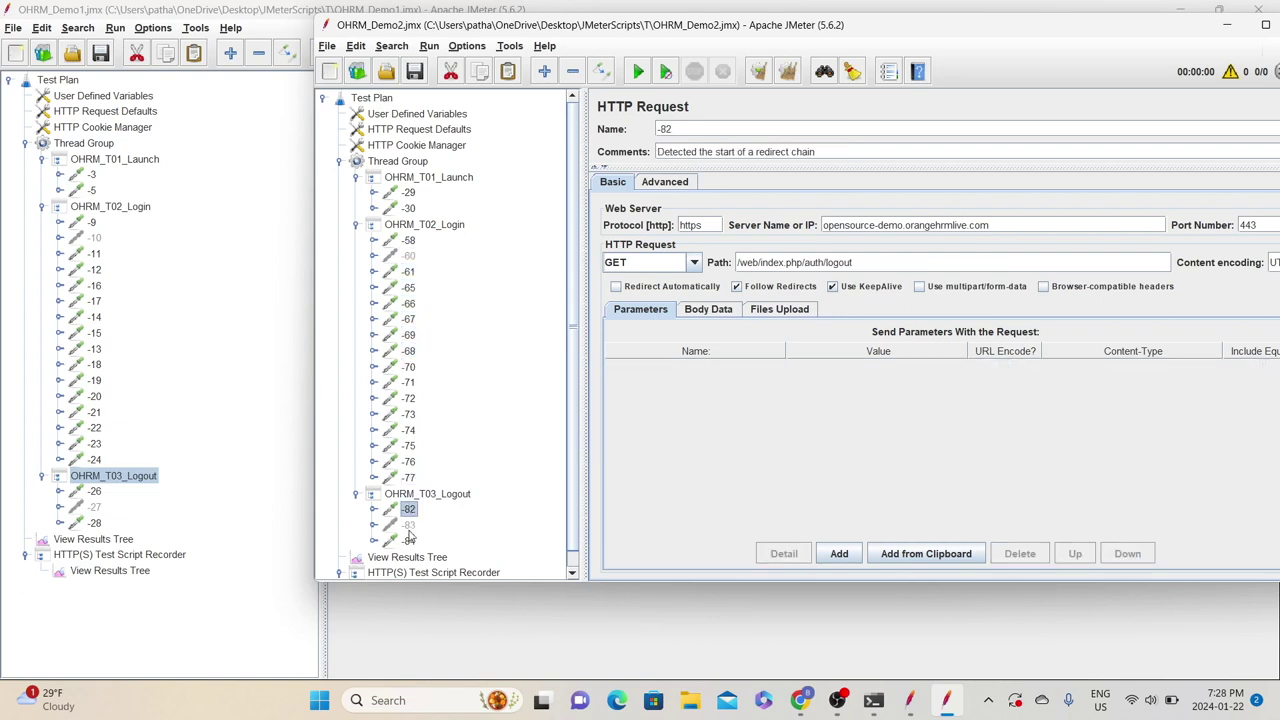
{"action": "left_click", "coordinate": [408, 540]}
{"action": "left_click", "coordinate": [407, 557]}
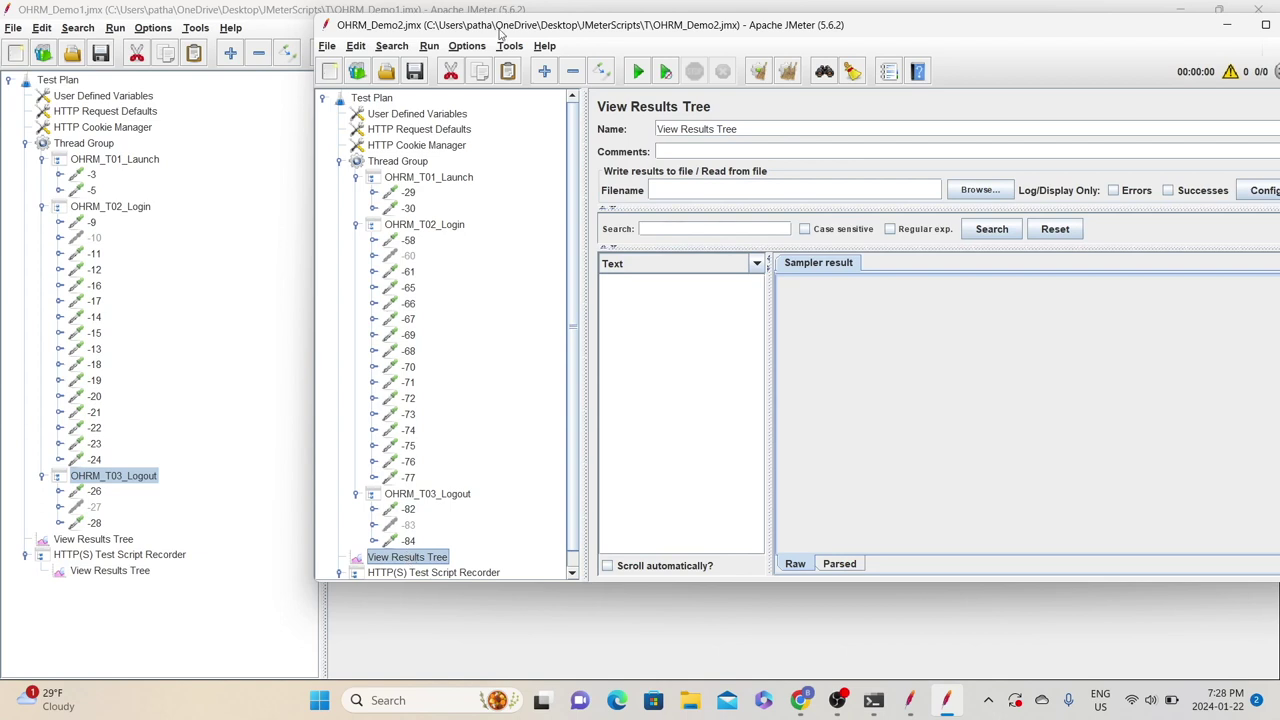
- Check requests -3, -5 and -28 in OHRM_Demo1 and place the OHRM_Demo2 window beside its tree for comparison
{"action": "left_click", "coordinate": [92, 176]}
{"action": "left_click", "coordinate": [93, 191]}
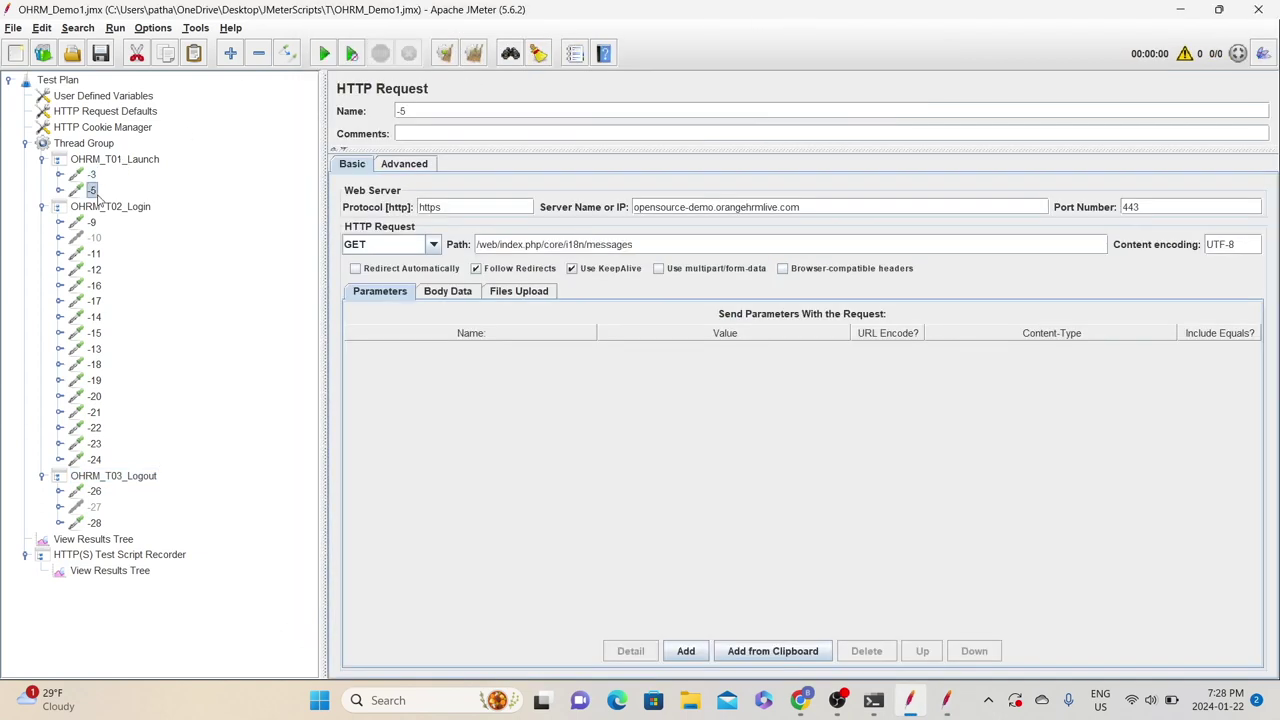
{"action": "left_click", "coordinate": [94, 523]}
{"action": "left_click", "coordinate": [946, 700]}
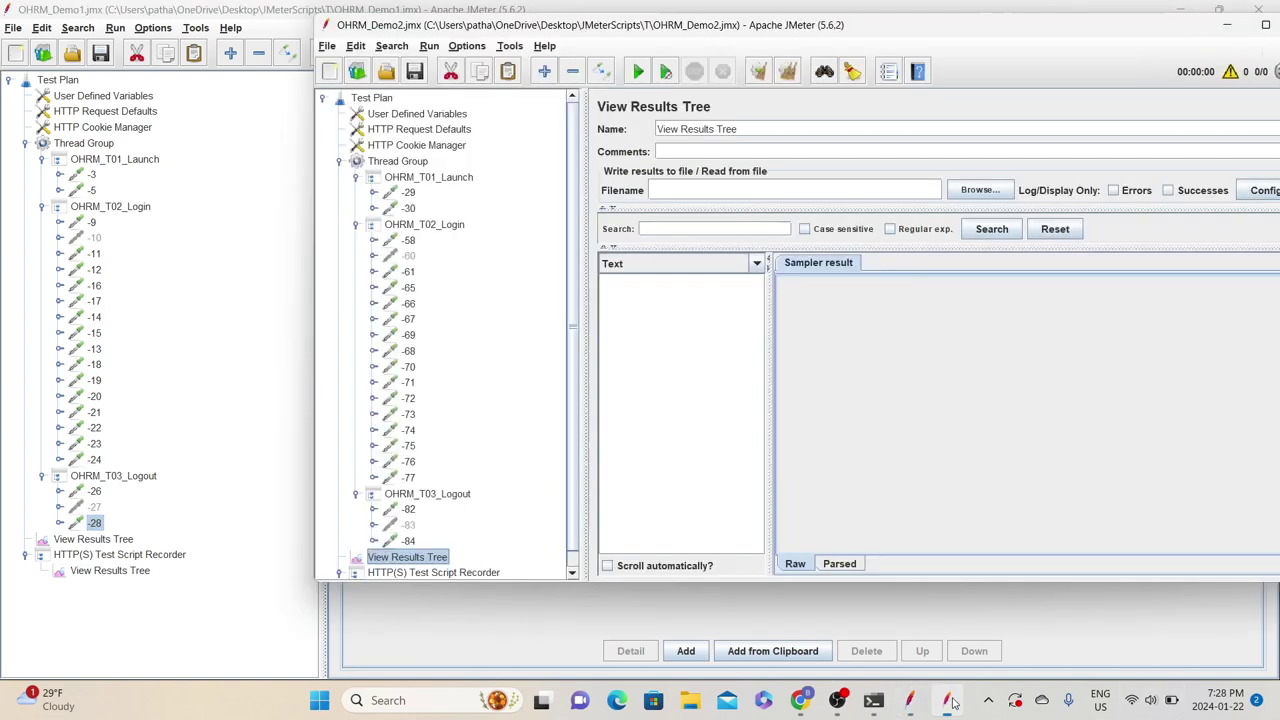
{"action": "left_click_drag", "start_coordinate": [1093, 29], "coordinate": [1052, 47]}
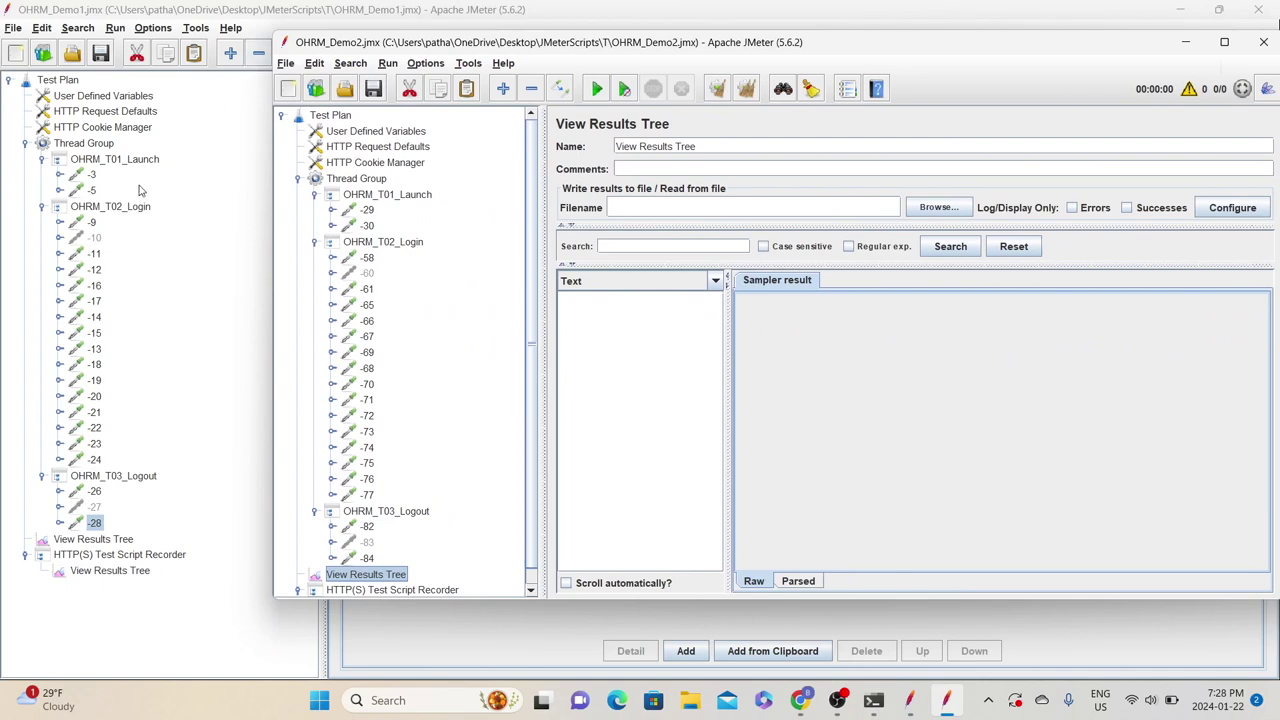
- Inspect the paths and parameters of requests -3, -5 and -9 in OHRM_Demo1 for dynamic values
{"action": "left_click", "coordinate": [85, 176]}
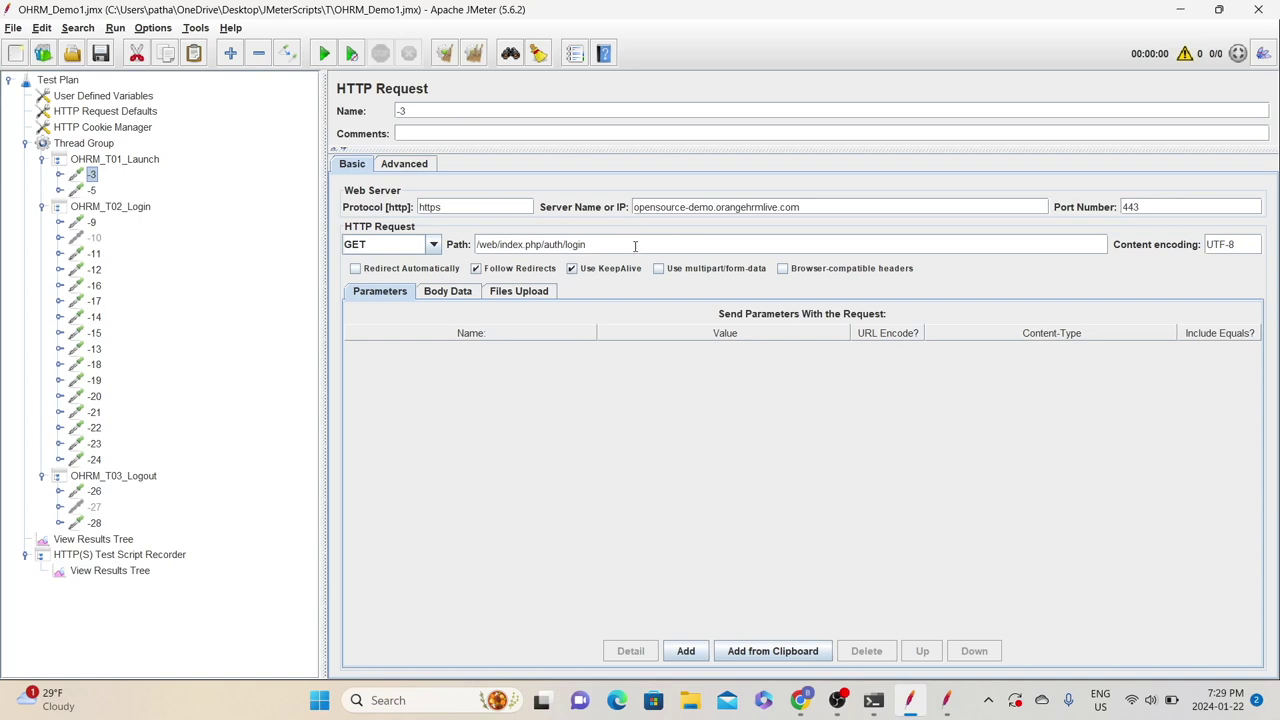
{"action": "left_click", "coordinate": [92, 190]}
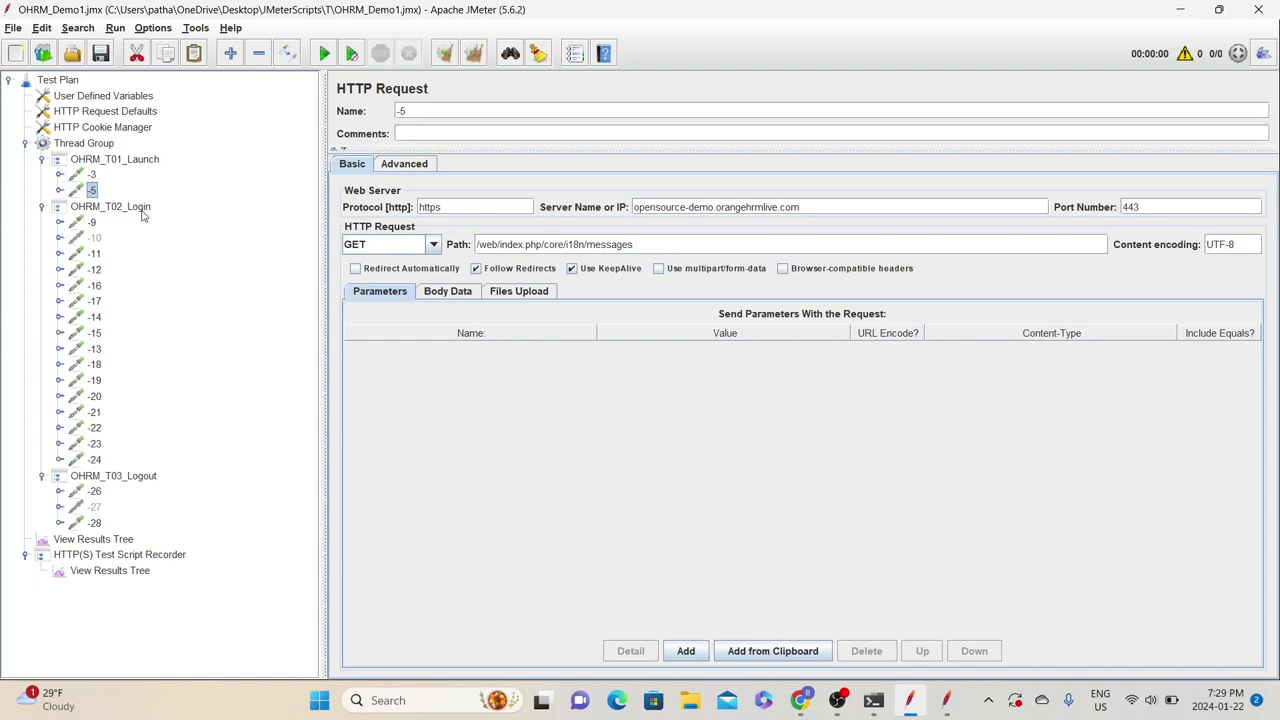
{"action": "left_click", "coordinate": [92, 222]}
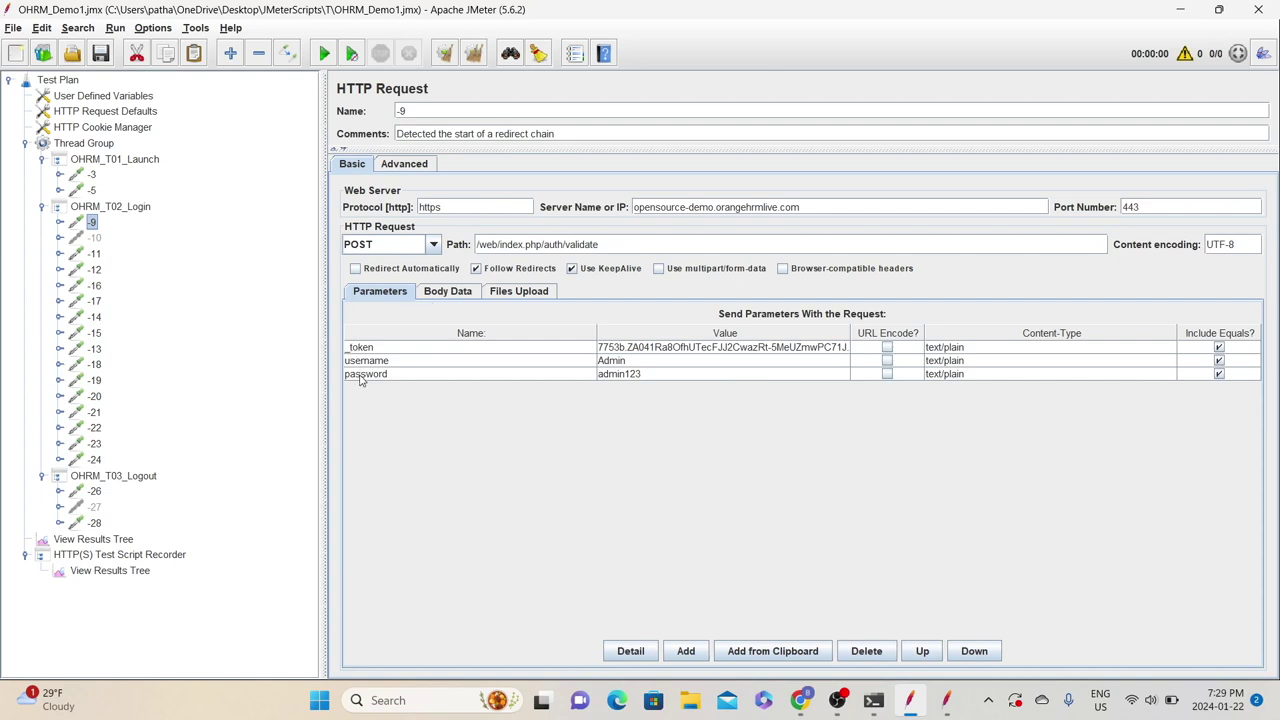
- Copy the _token value of request -9 in OHRM_Demo1 and paste the token into a blank Notepad file
{"action": "double_click", "coordinate": [598, 347]}
{"action": "key", "text": "ctrl+v"}
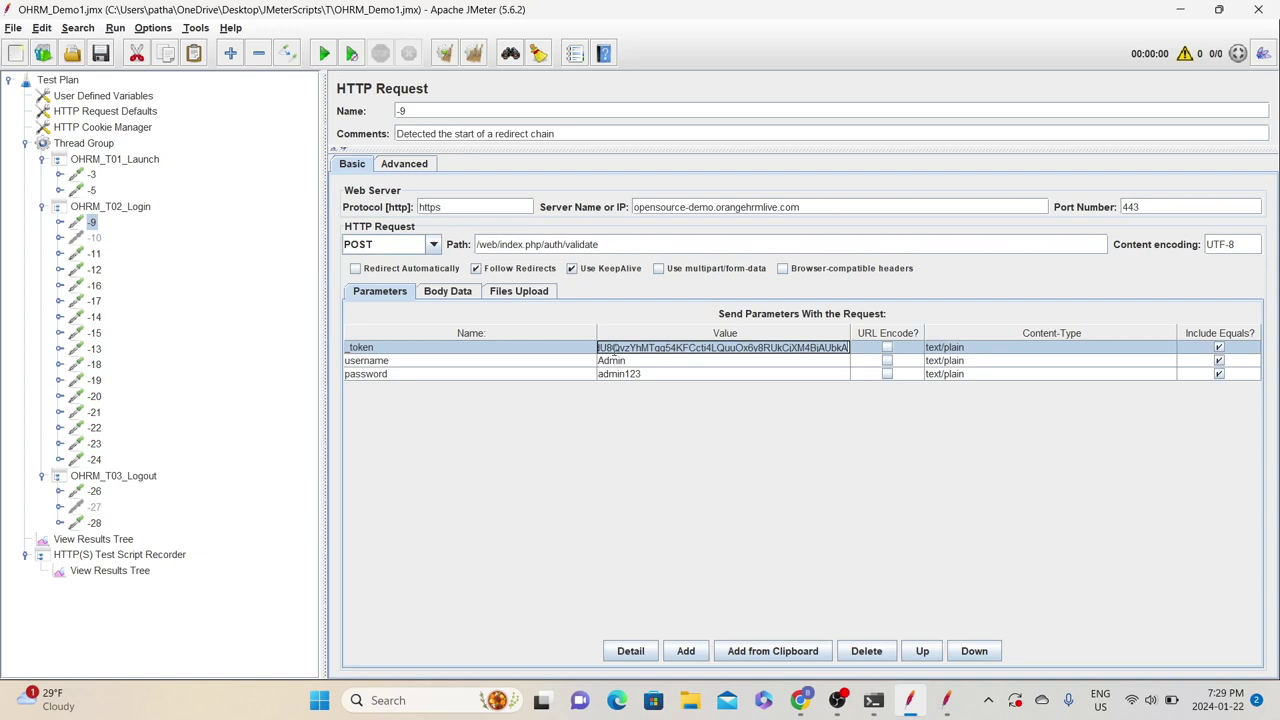
{"action": "key", "text": "super+r"}
{"action": "key", "text": "Return"}
{"action": "key", "text": "ctrl+v"}
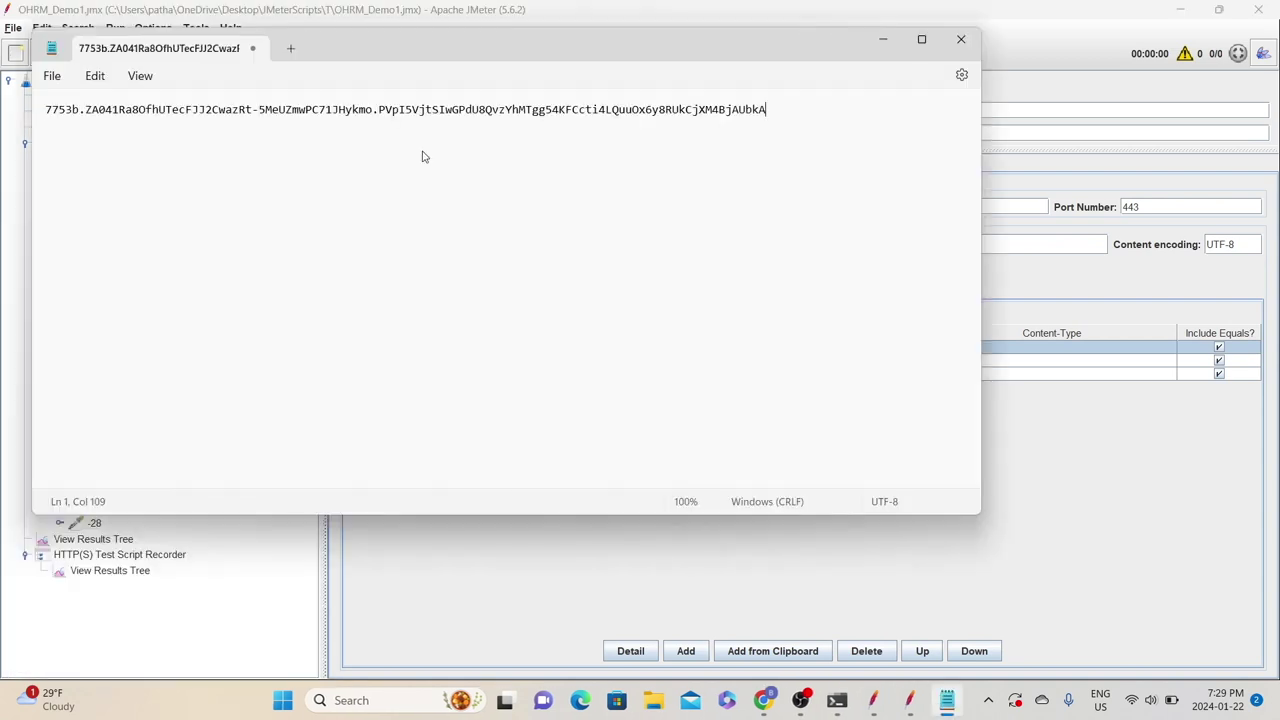
- Add the heading Demo1 on its own line above the pasted token in Notepad
{"action": "left_click", "coordinate": [42, 110]}
{"action": "key", "text": "Return"}
{"action": "key", "text": "Up"}
{"action": "type", "text": "Dem"}
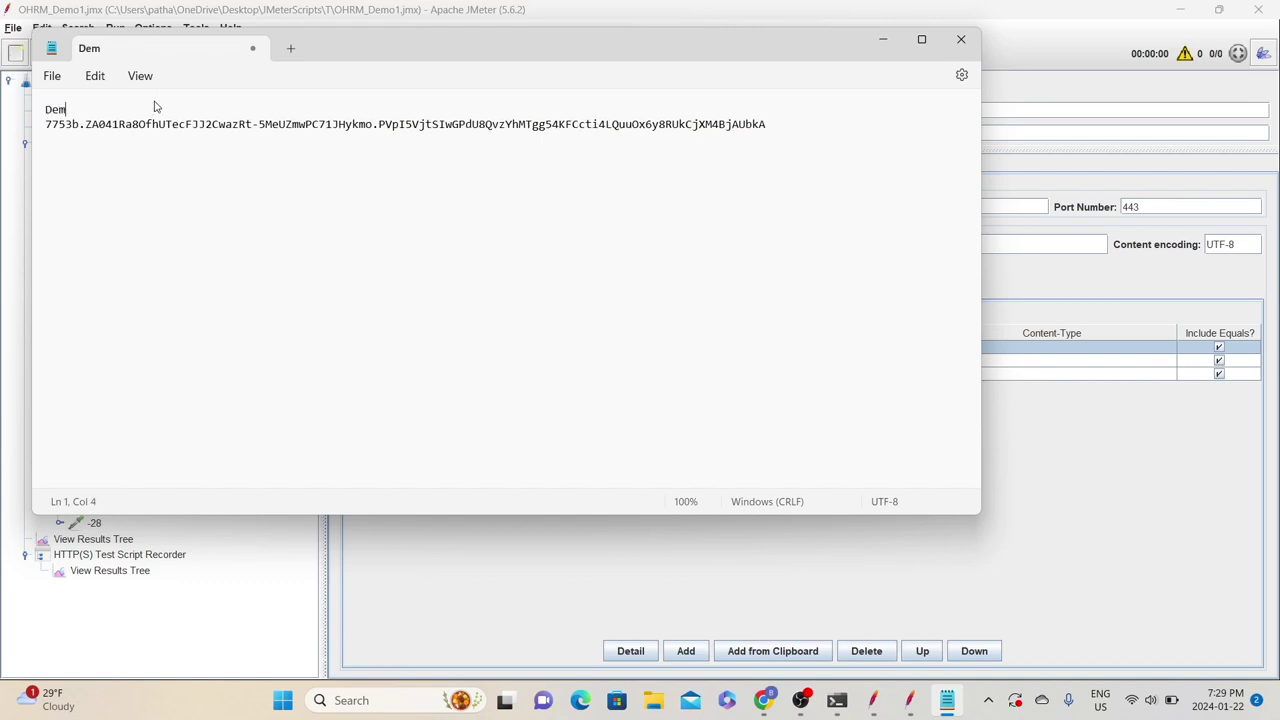
- Switch to OHRM_Demo2 in JMeter and copy the _token value of request -58 in OHRM_T02_Login
{"action": "left_click", "coordinate": [873, 700]}
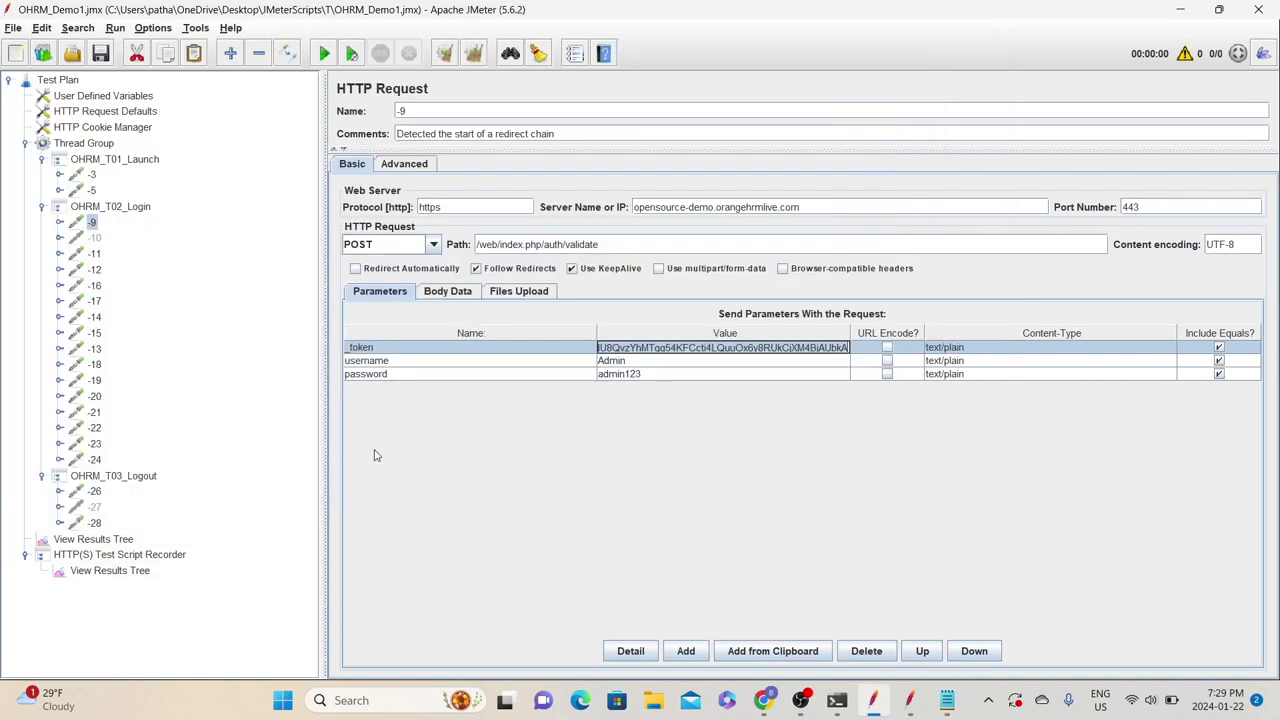
{"action": "left_click", "coordinate": [909, 700]}
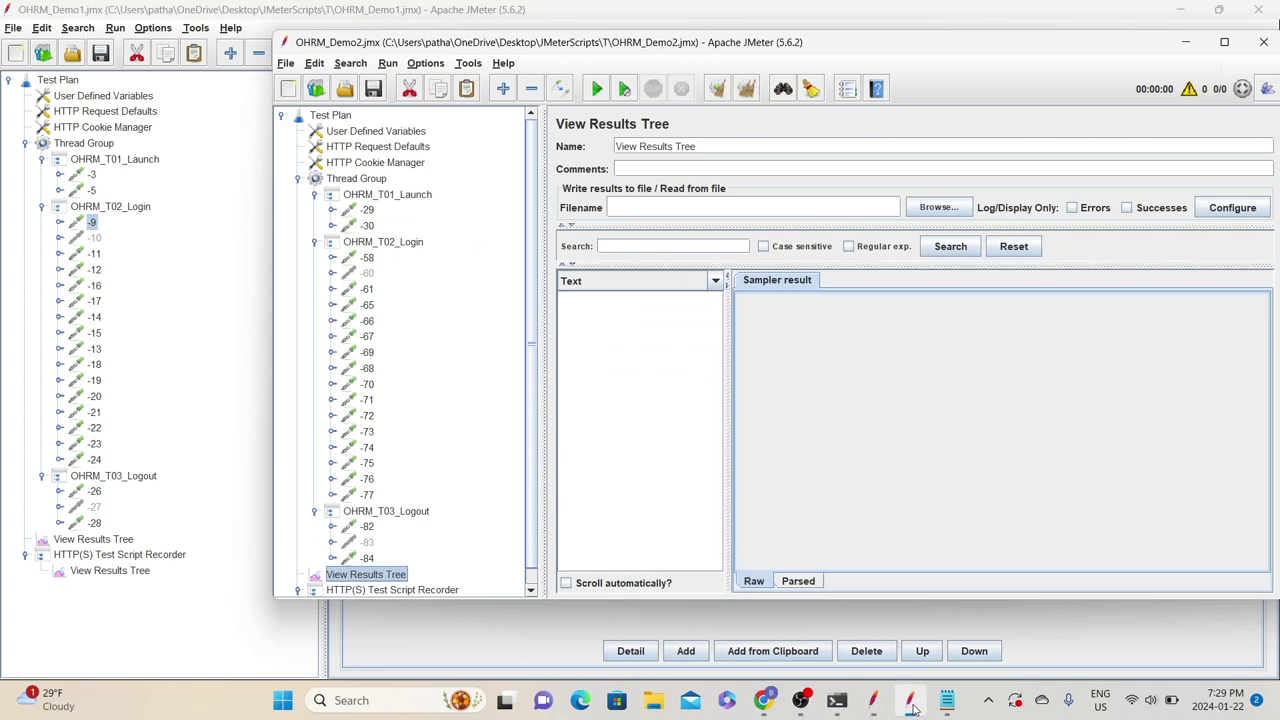
{"action": "left_click", "coordinate": [366, 258]}
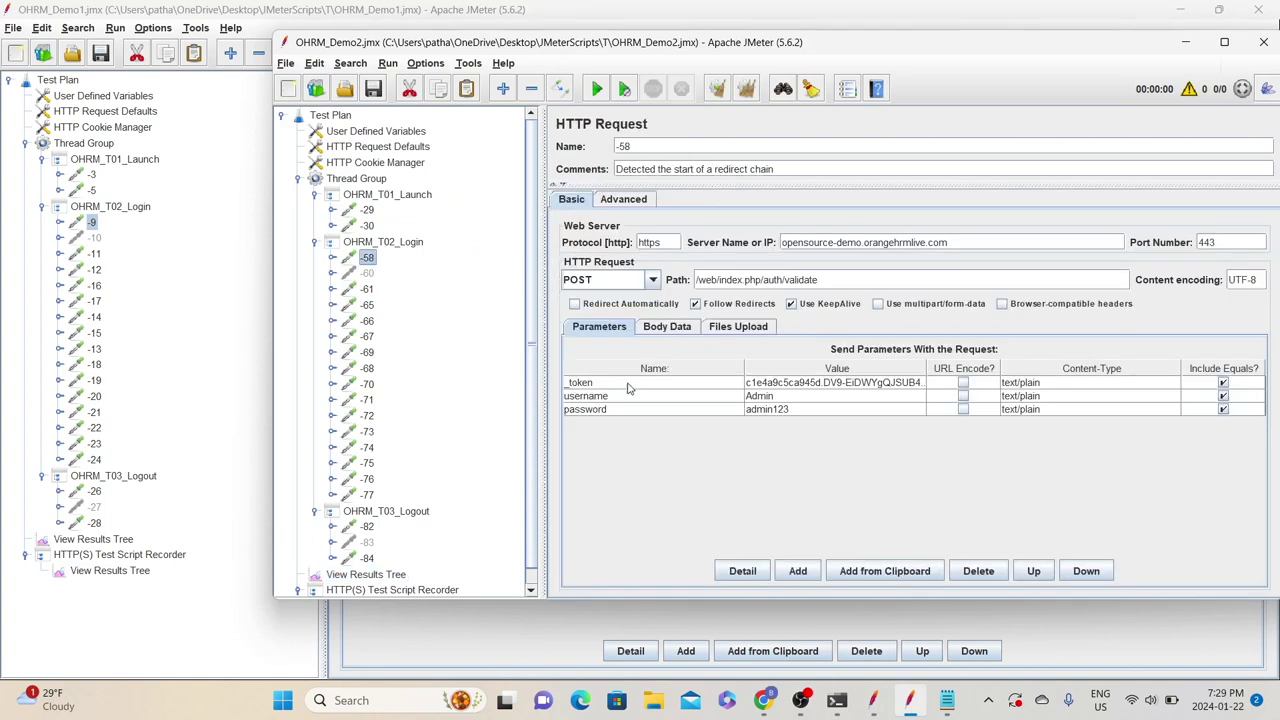
{"action": "left_click", "coordinate": [760, 383]}
{"action": "double_click", "coordinate": [762, 384]}
{"action": "key", "text": "ctrl+v"}
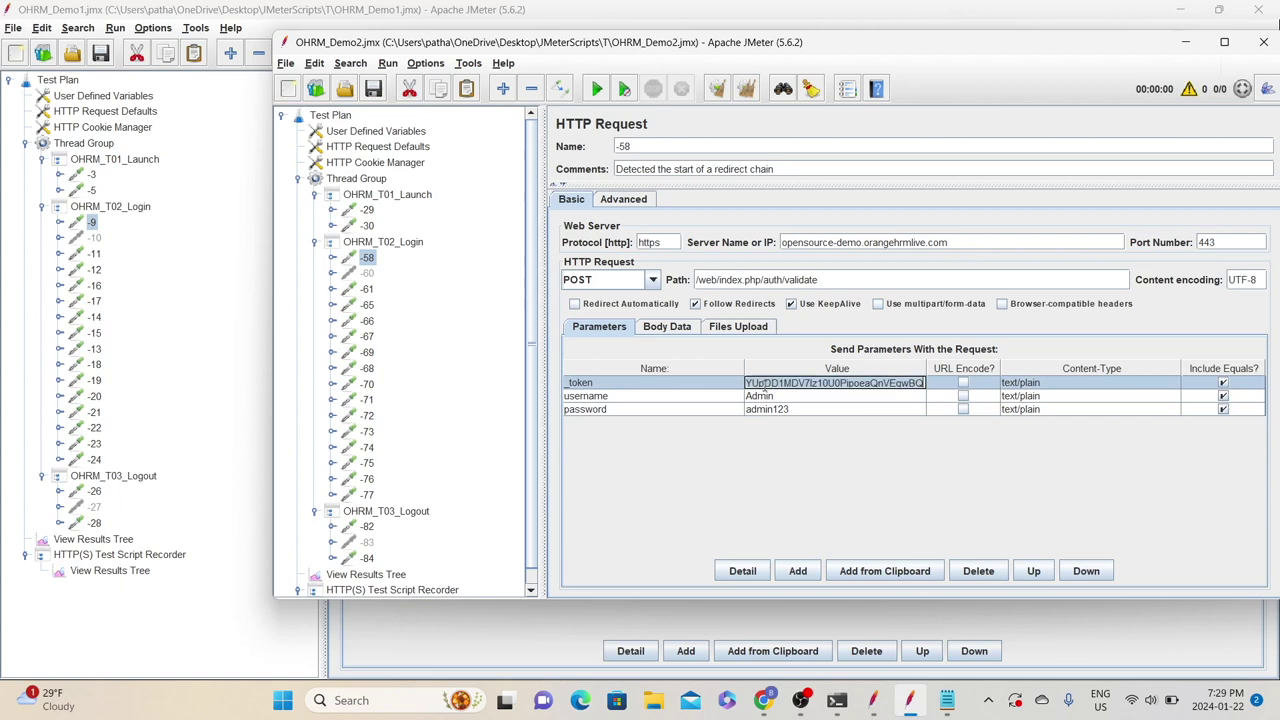
- Switch to Notepad, add the heading Demo2 below the first token and paste the copied token under it
{"action": "key", "text": "alt+Tab"}
{"action": "key", "text": "alt+Tab"}
{"action": "type", "text": "Demo2"}
{"action": "key", "text": "Return"}
{"action": "key", "text": "ctrl+v"}
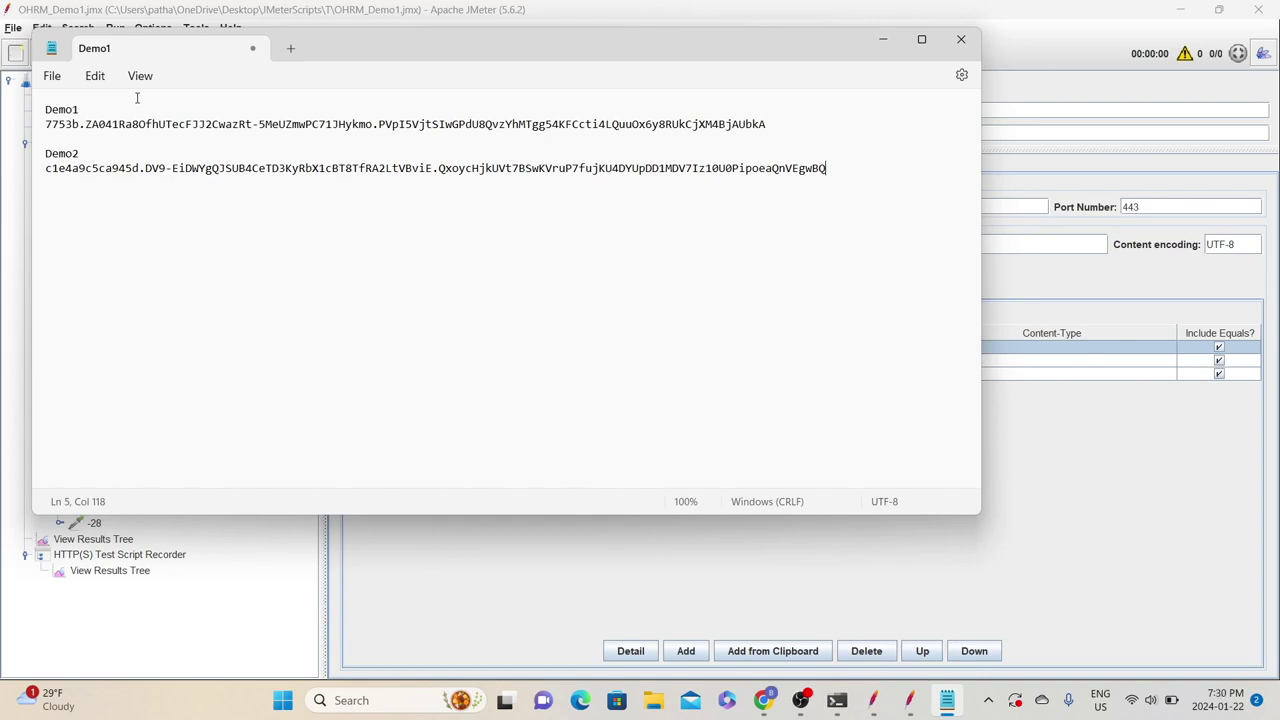
- Return to OHRM_Demo1 and examine the paths and parameters of requests -10 to -28 for other dynamic values
{"action": "left_click", "coordinate": [517, 562]}
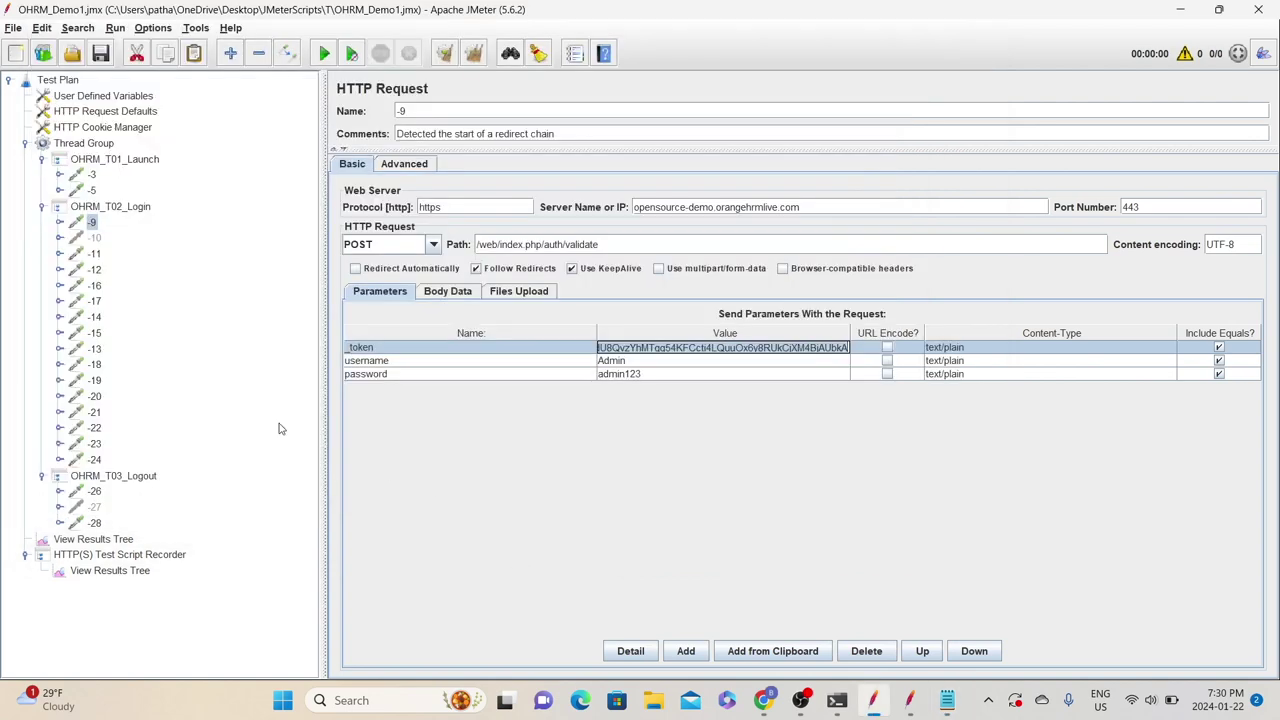
{"action": "left_click", "coordinate": [93, 238]}
{"action": "left_click", "coordinate": [94, 253]}
{"action": "left_click", "coordinate": [95, 270]}
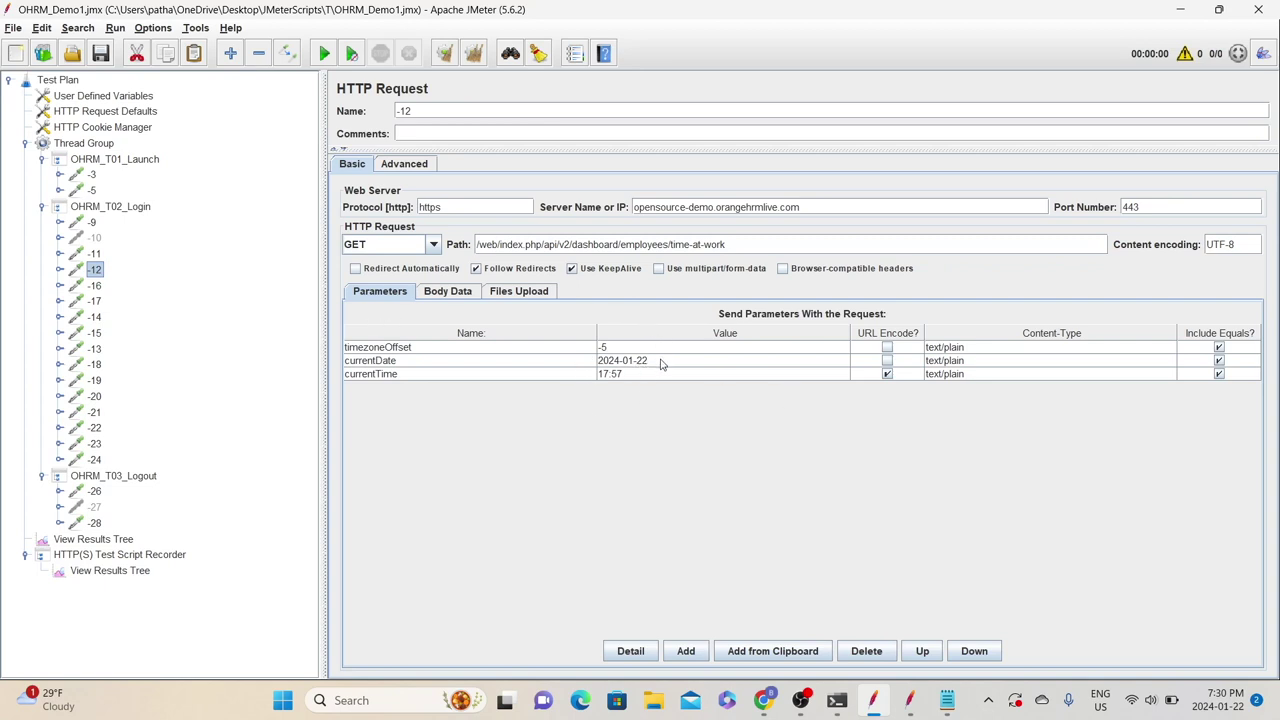
{"action": "left_click", "coordinate": [94, 286]}
{"action": "left_click", "coordinate": [97, 303]}
{"action": "left_click", "coordinate": [94, 333]}
{"action": "left_click", "coordinate": [94, 349]}
{"action": "left_click", "coordinate": [94, 364]}
{"action": "left_click", "coordinate": [94, 380]}
{"action": "left_click", "coordinate": [94, 397]}
{"action": "left_click", "coordinate": [94, 412]}
{"action": "left_click", "coordinate": [94, 427]}
{"action": "left_click", "coordinate": [94, 443]}
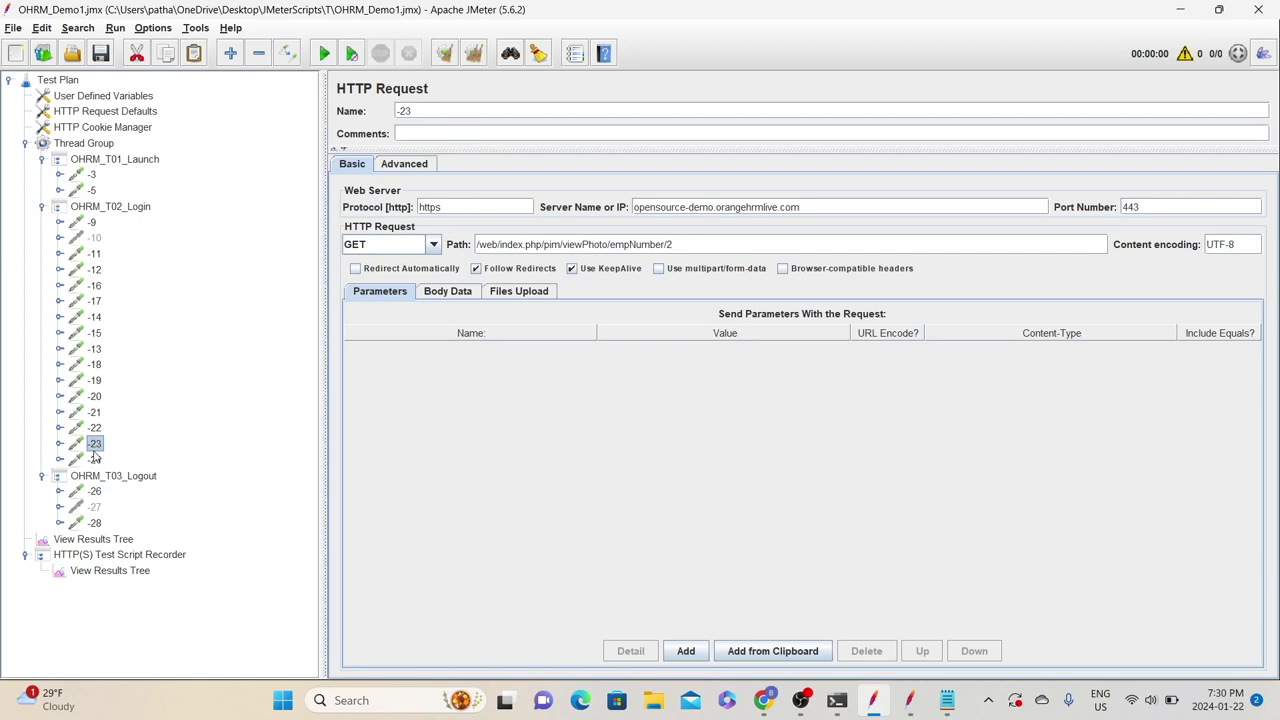
{"action": "left_click", "coordinate": [94, 459]}
{"action": "left_click", "coordinate": [94, 491]}
{"action": "left_click", "coordinate": [94, 507]}
{"action": "left_click", "coordinate": [94, 522]}
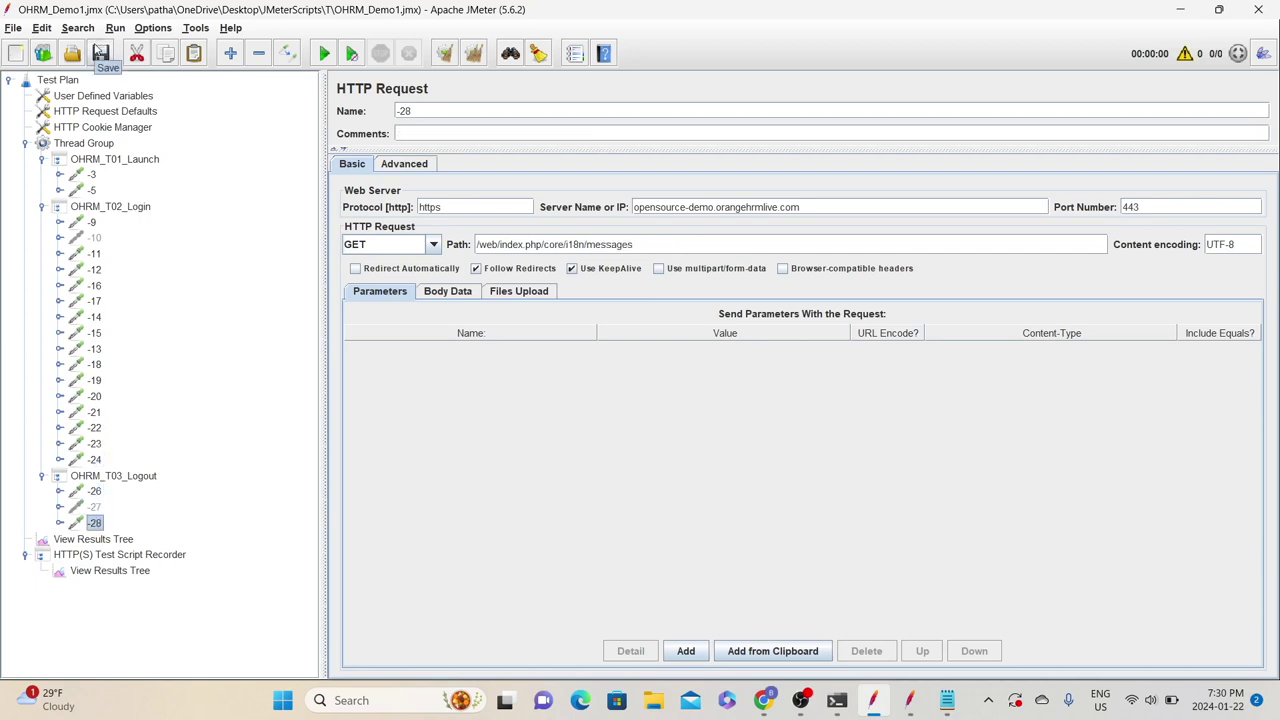
- Save OHRM_Demo1 and search the recorder's View Results Tree for the Demo1 token copied from Notepad
{"action": "left_click", "coordinate": [100, 54]}
{"action": "left_click", "coordinate": [140, 573]}
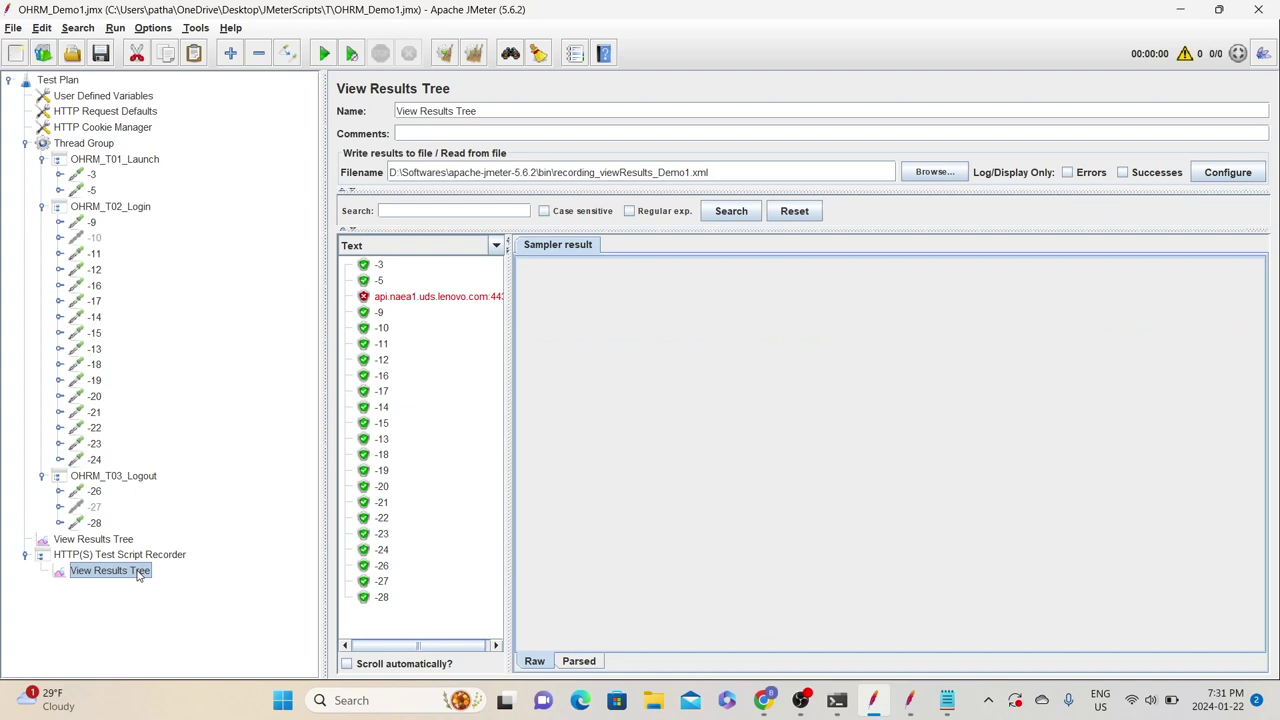
{"action": "left_click", "coordinate": [940, 702]}
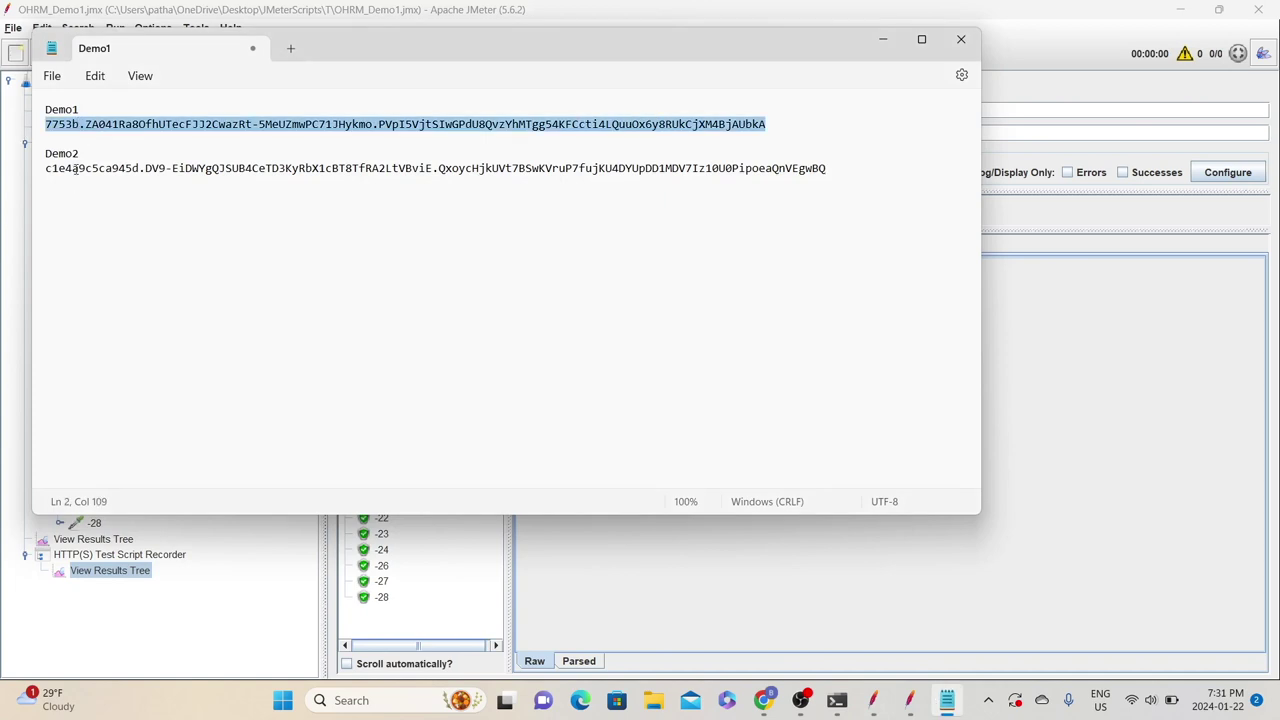
{"action": "left_click", "coordinate": [91, 18]}
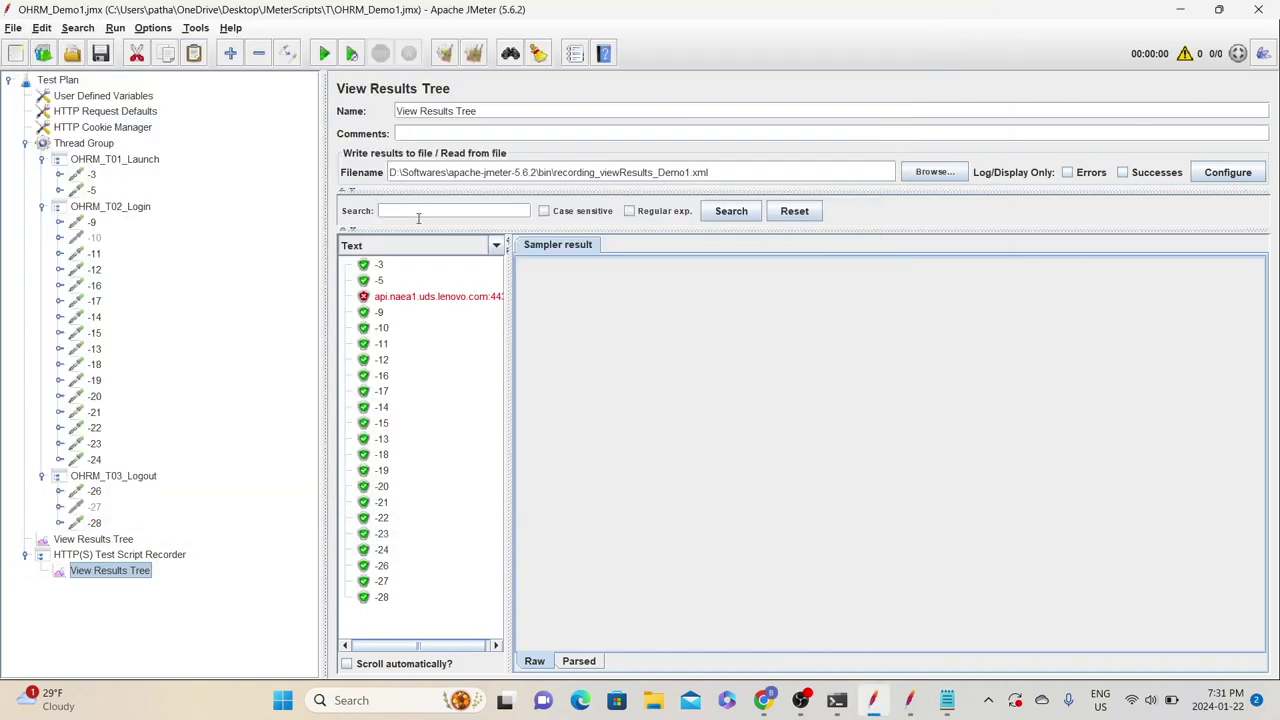
{"action": "key", "text": "ctrl+v"}
{"action": "left_click", "coordinate": [731, 211]}
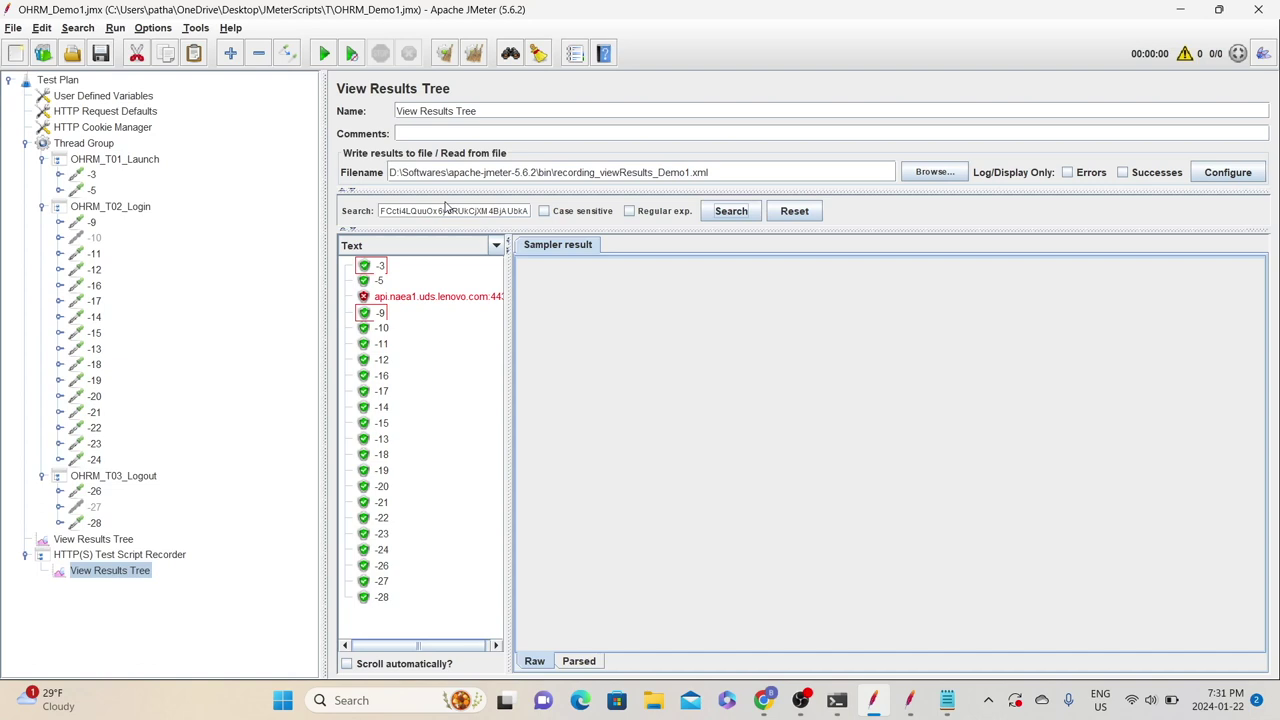
- Inspect the request and response data of sample -3 and find the Demo1 token in its response body
{"action": "left_click", "coordinate": [372, 268]}
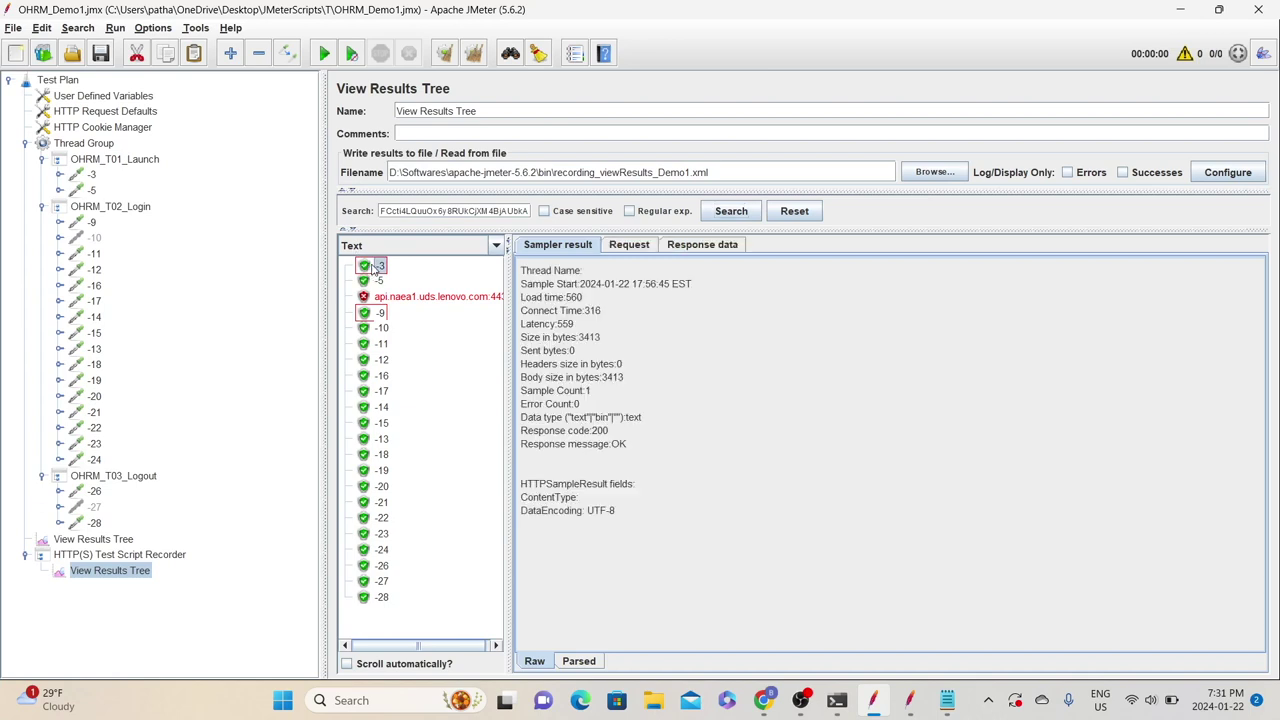
{"action": "left_click", "coordinate": [643, 246]}
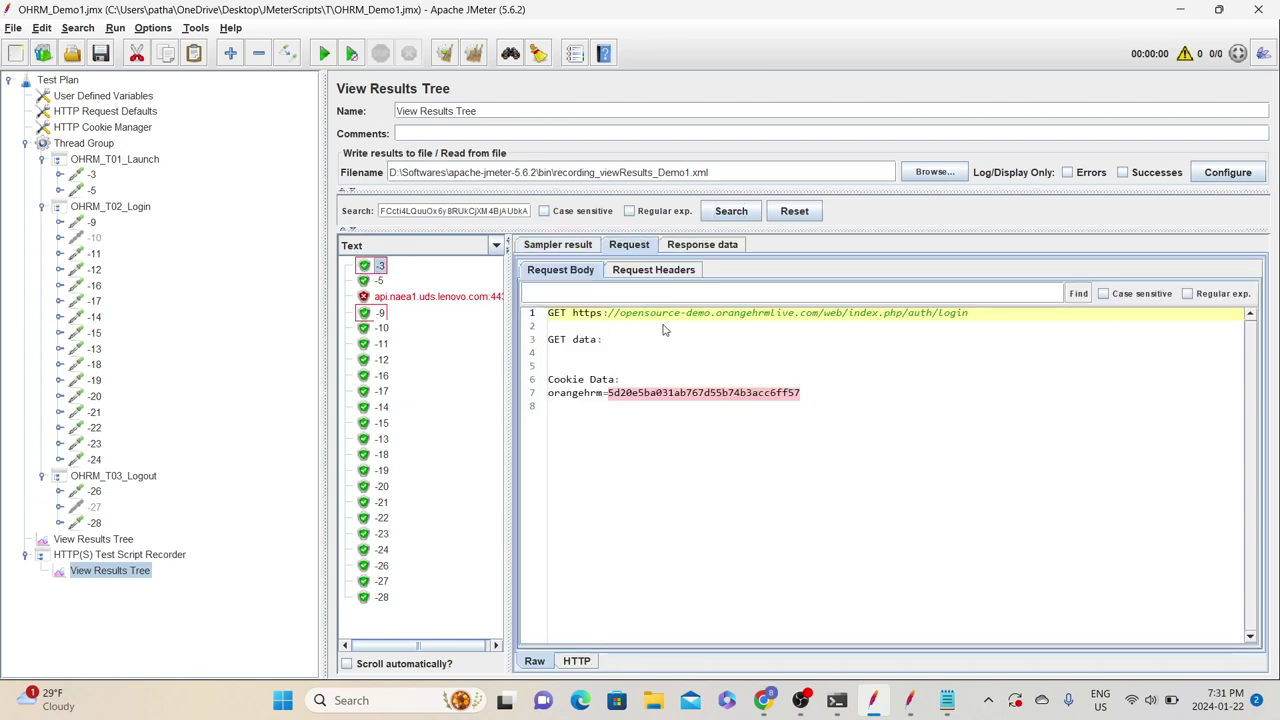
{"action": "left_click", "coordinate": [694, 248]}
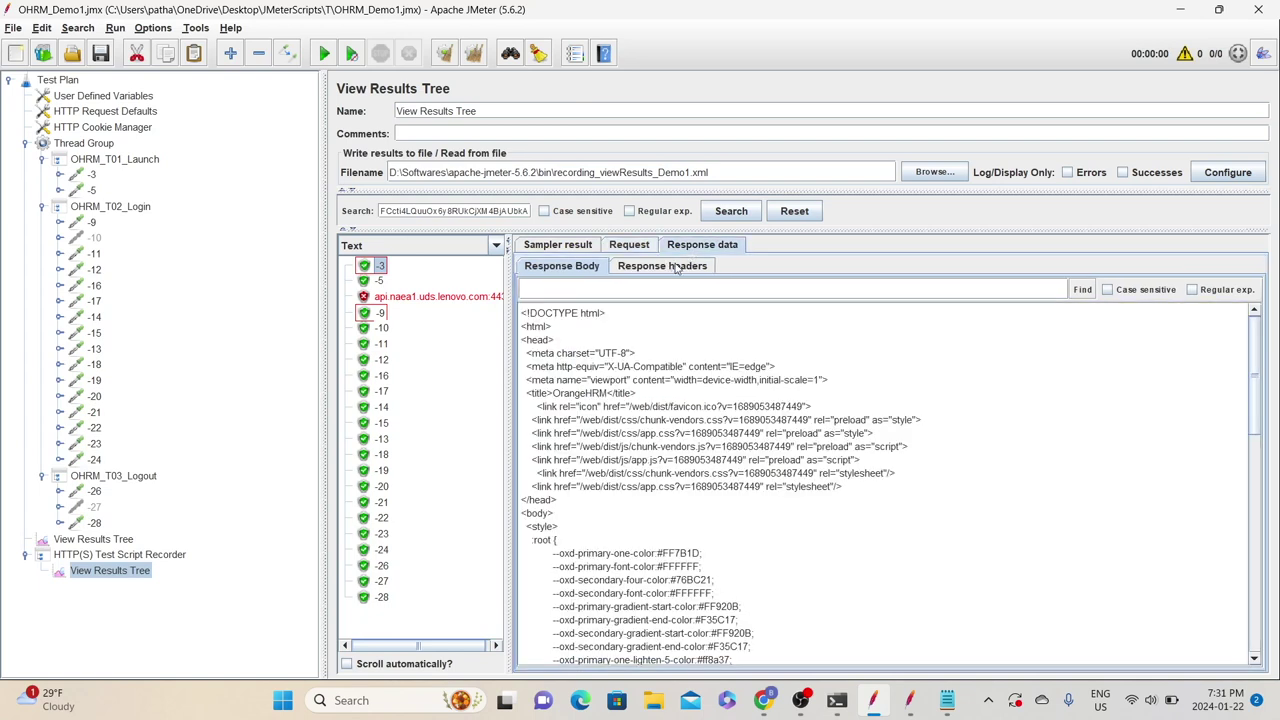
{"action": "left_click", "coordinate": [676, 267]}
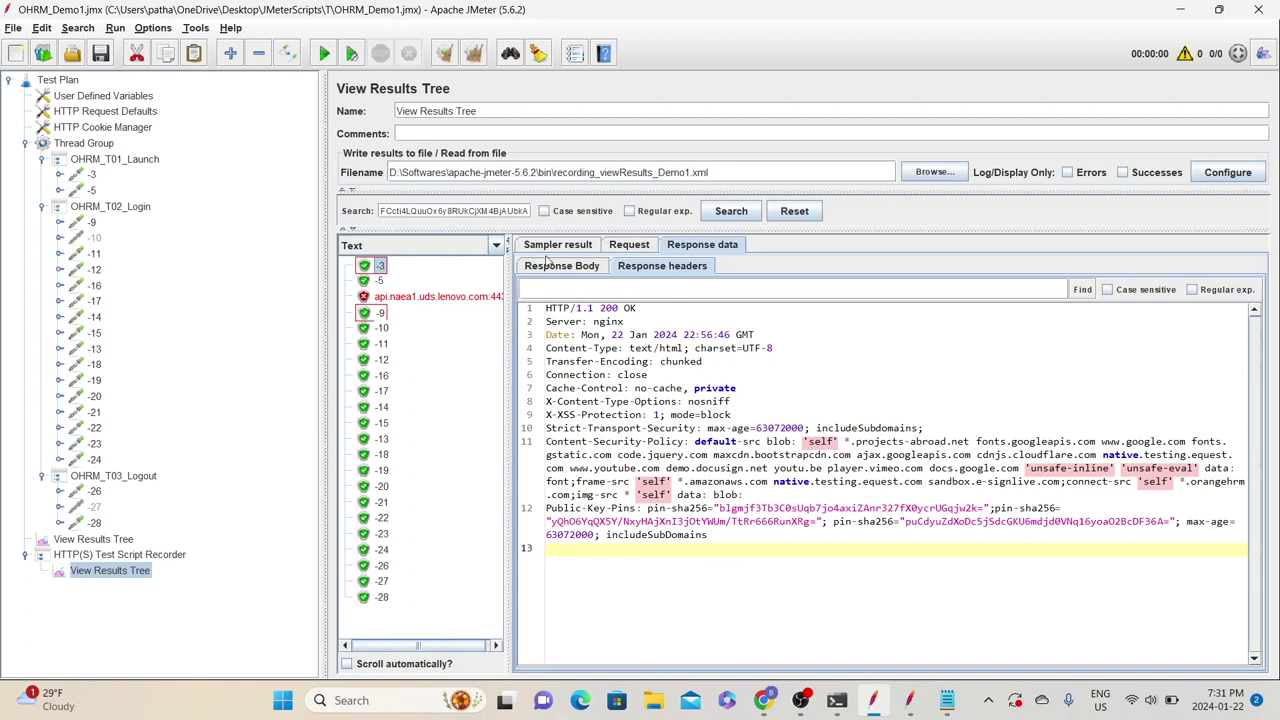
{"action": "left_click", "coordinate": [584, 268]}
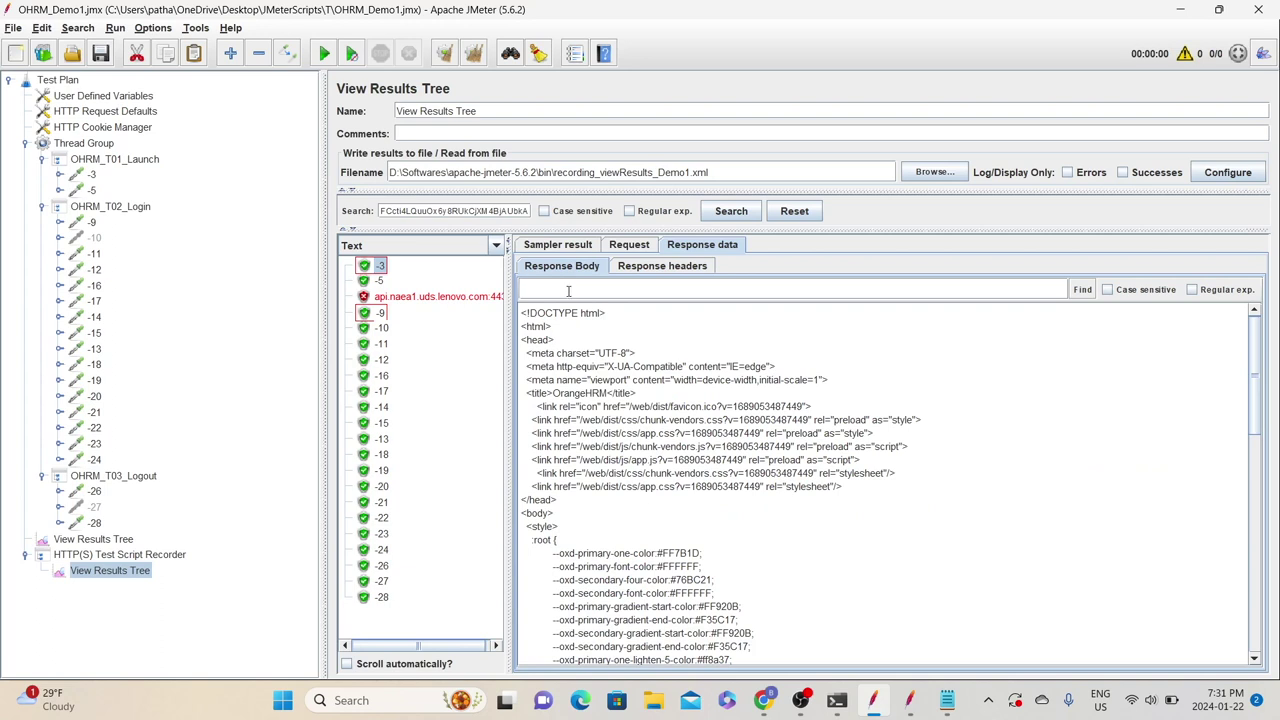
{"action": "key", "text": "ctrl+v"}
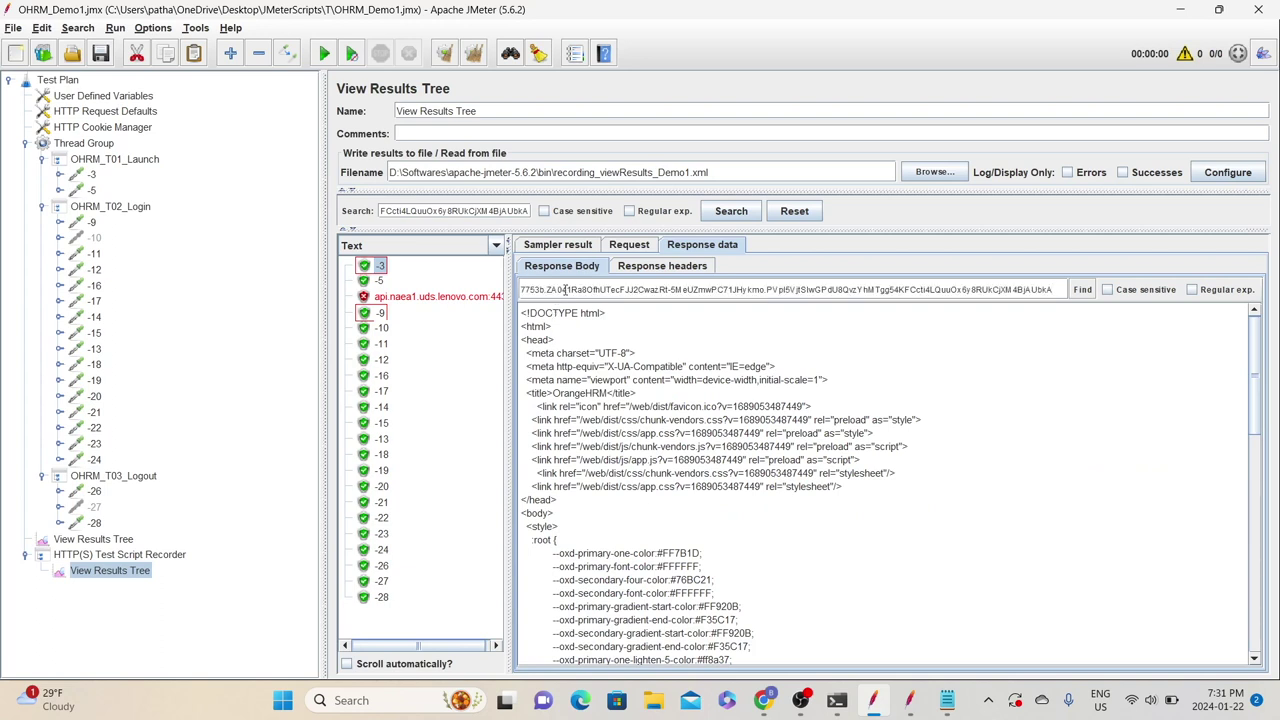
{"action": "key", "text": "Return"}
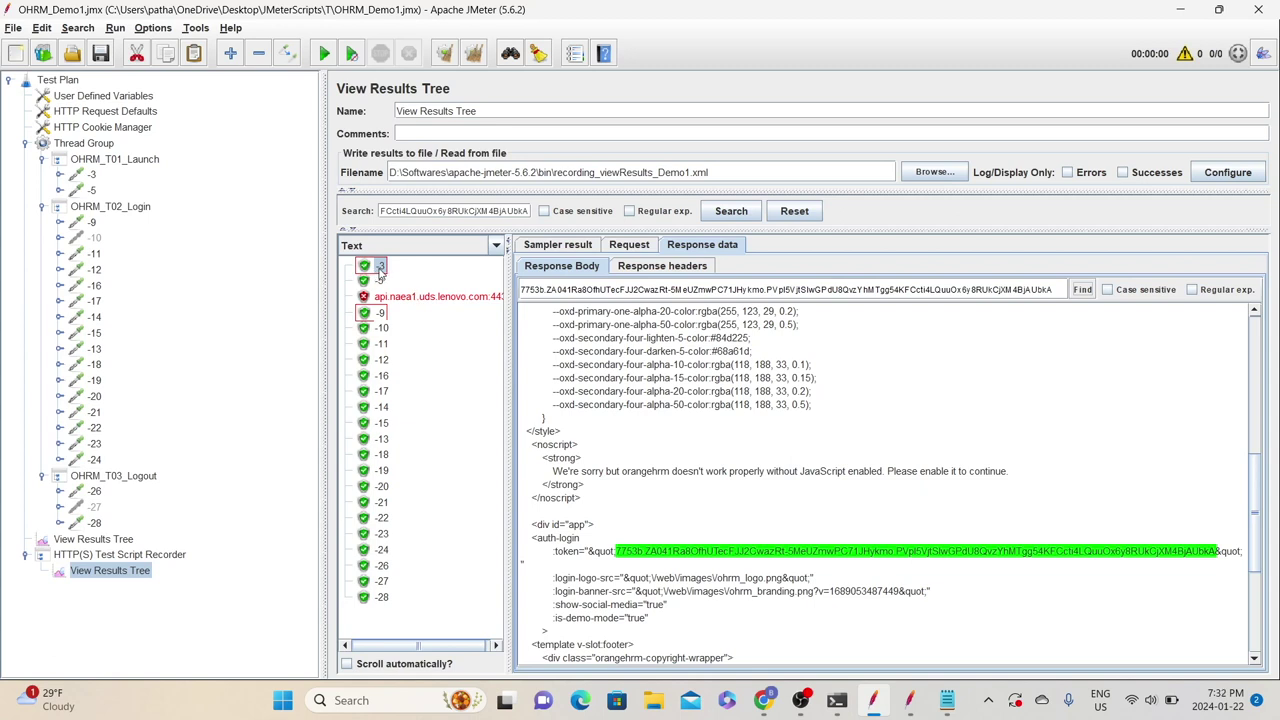
- Copy the whole :token attribute from sample -3's response body and find it there as the search text
{"action": "left_click_drag", "start_coordinate": [552, 551], "coordinate": [545, 567]}
{"action": "key", "text": "ctrl+c"}
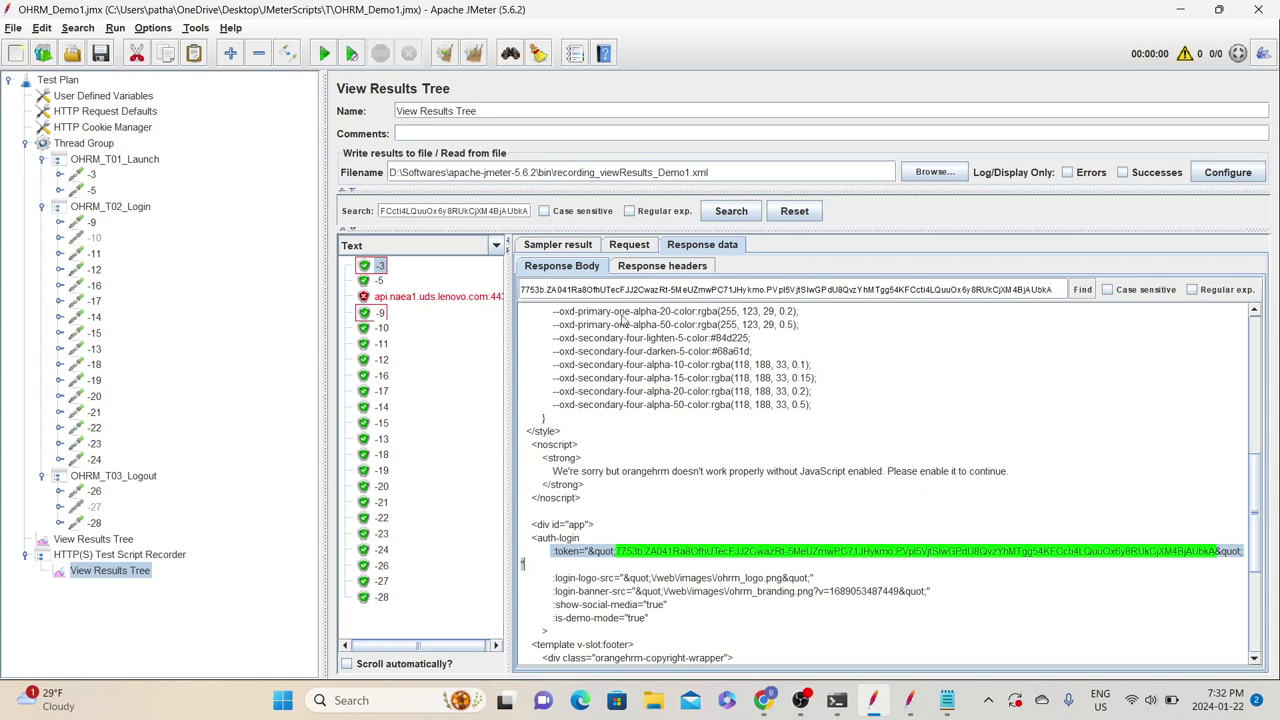
{"action": "triple_click", "coordinate": [632, 289]}
{"action": "key", "text": "ctrl+v"}
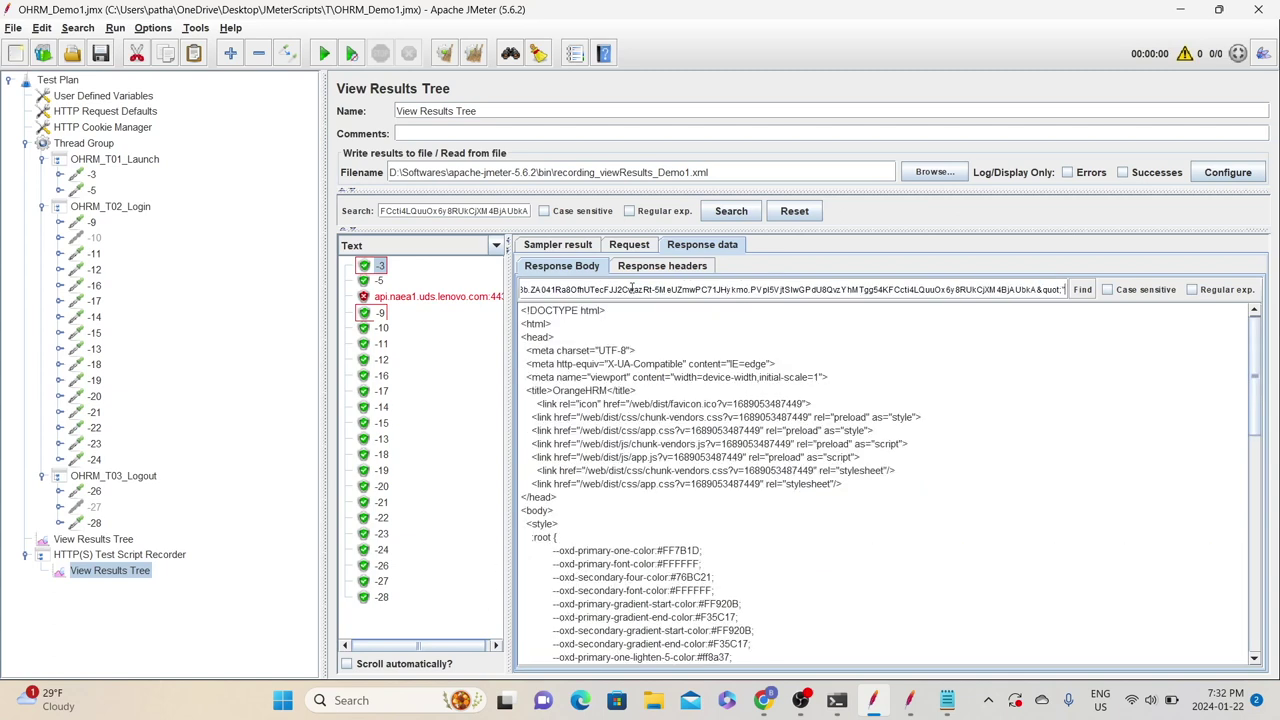
{"action": "left_click", "coordinate": [1082, 290]}
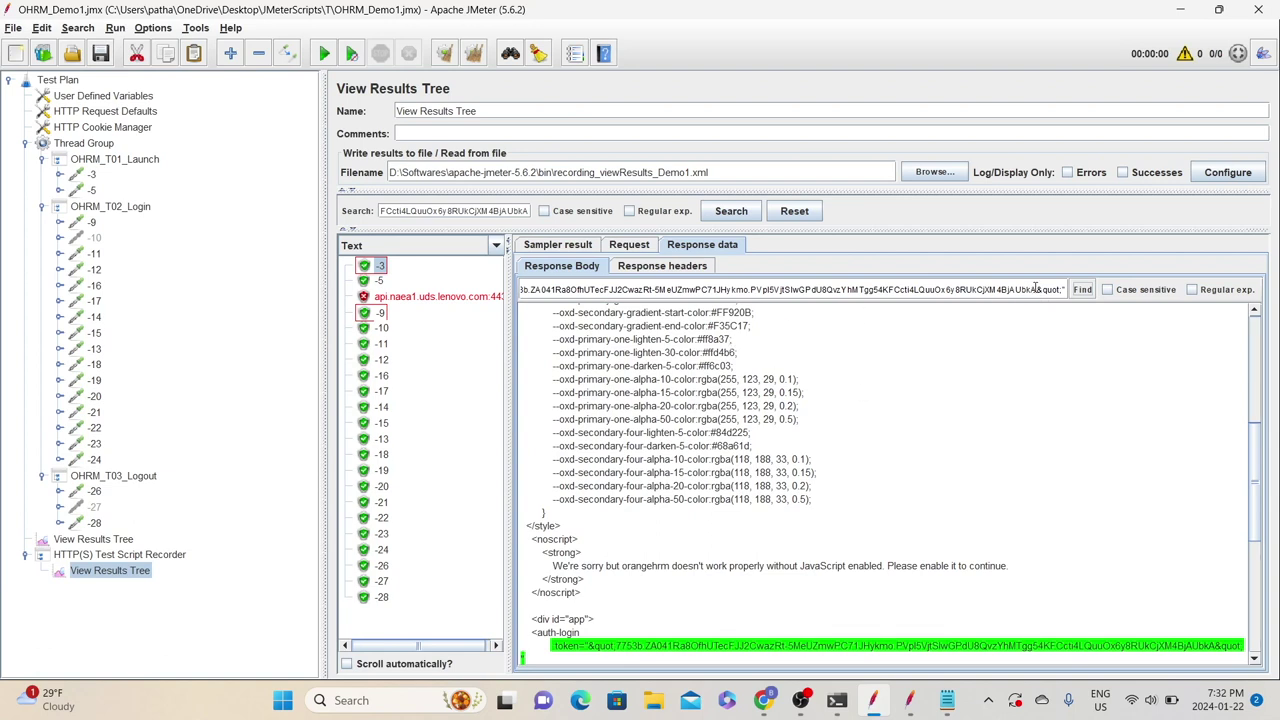
- Replace the token value in the search text with (.+?) and find :token="&quot;(.+?)&quot;" as a regular expression
{"action": "left_click_drag", "start_coordinate": [1035, 289], "coordinate": [476, 237]}
{"action": "key", "text": "BackSpace"}
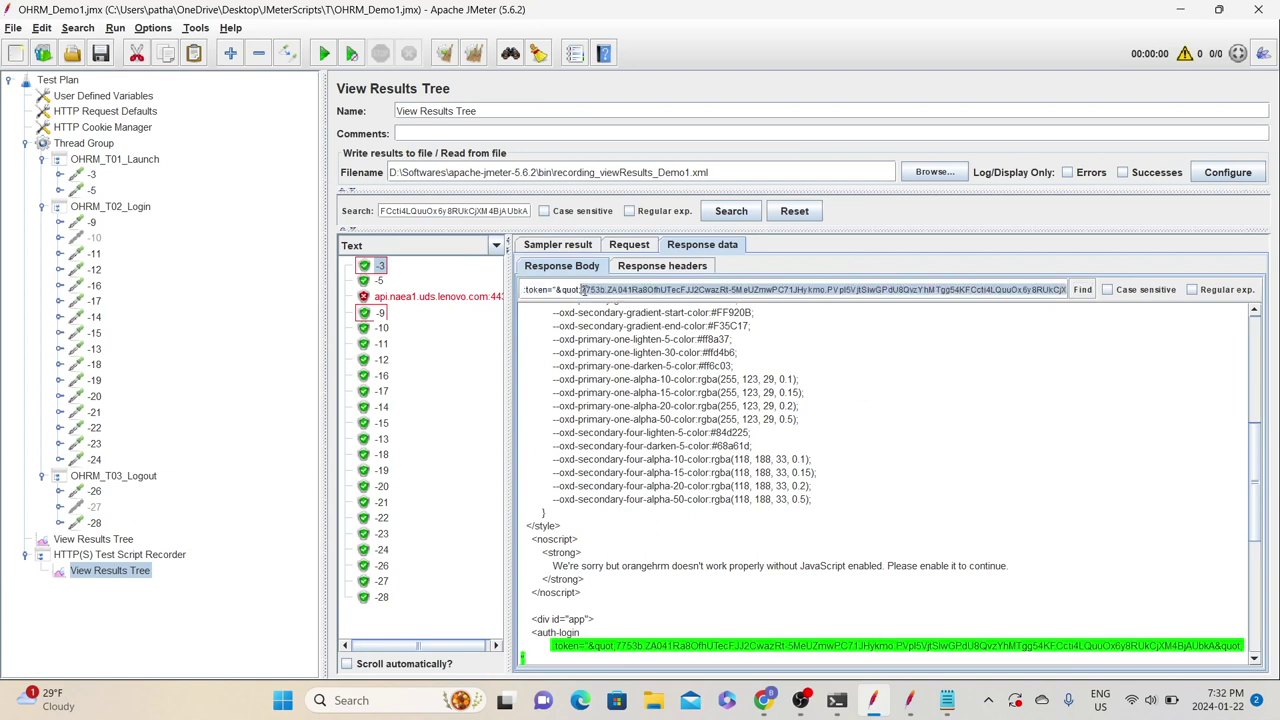
{"action": "scroll", "coordinate": [828, 349], "scroll_direction": "up", "scroll_amount": 8}
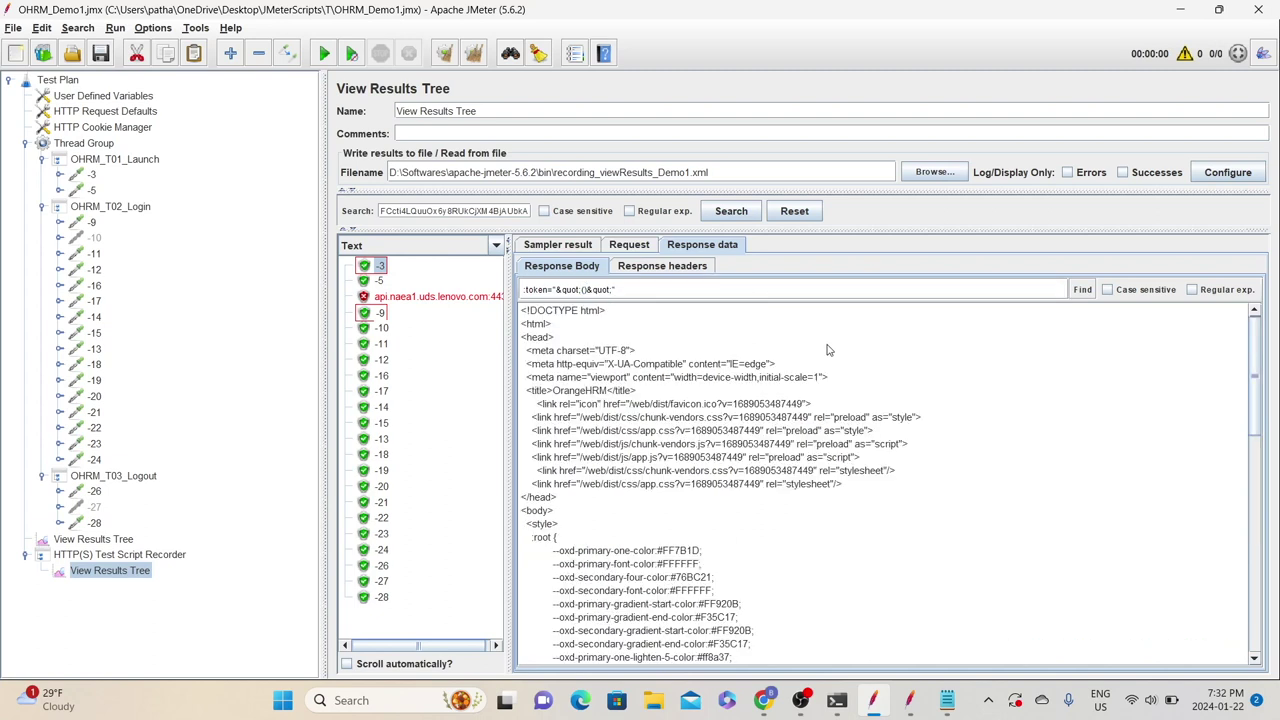
{"action": "type", "text": "().+?"}
{"action": "triple_click", "coordinate": [676, 287]}
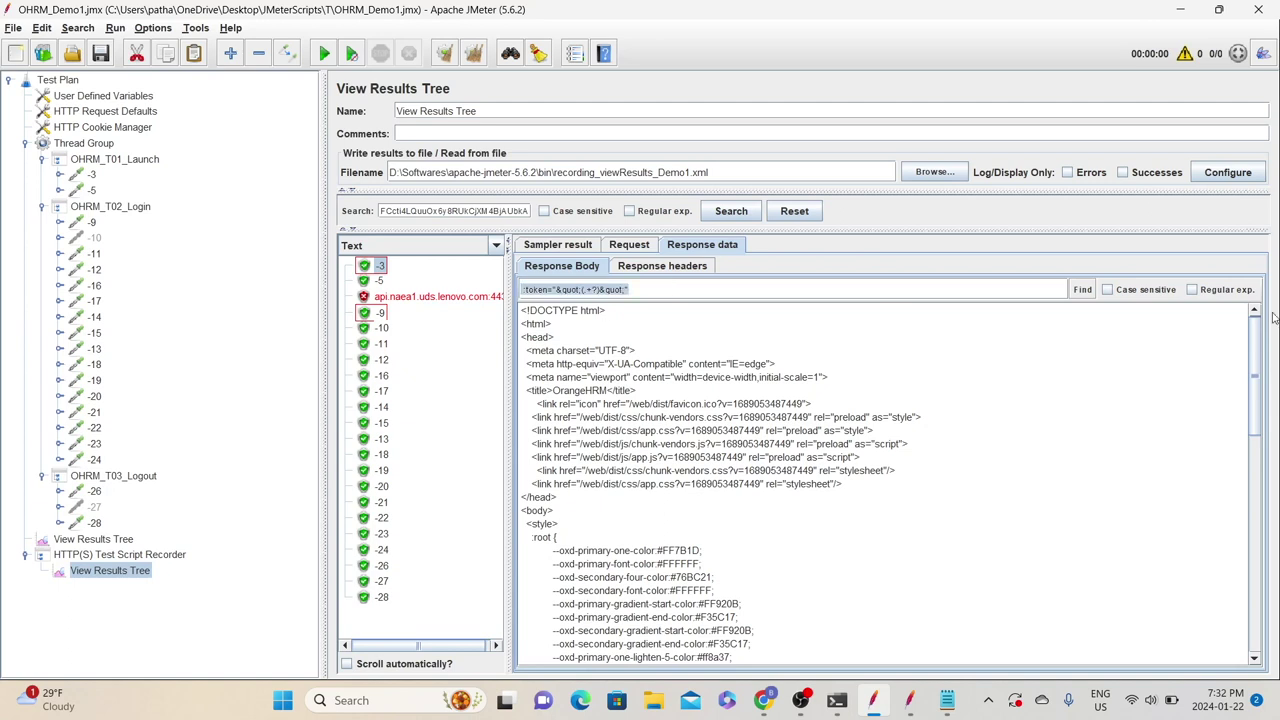
{"action": "left_click", "coordinate": [1192, 290]}
{"action": "left_click", "coordinate": [1082, 289]}
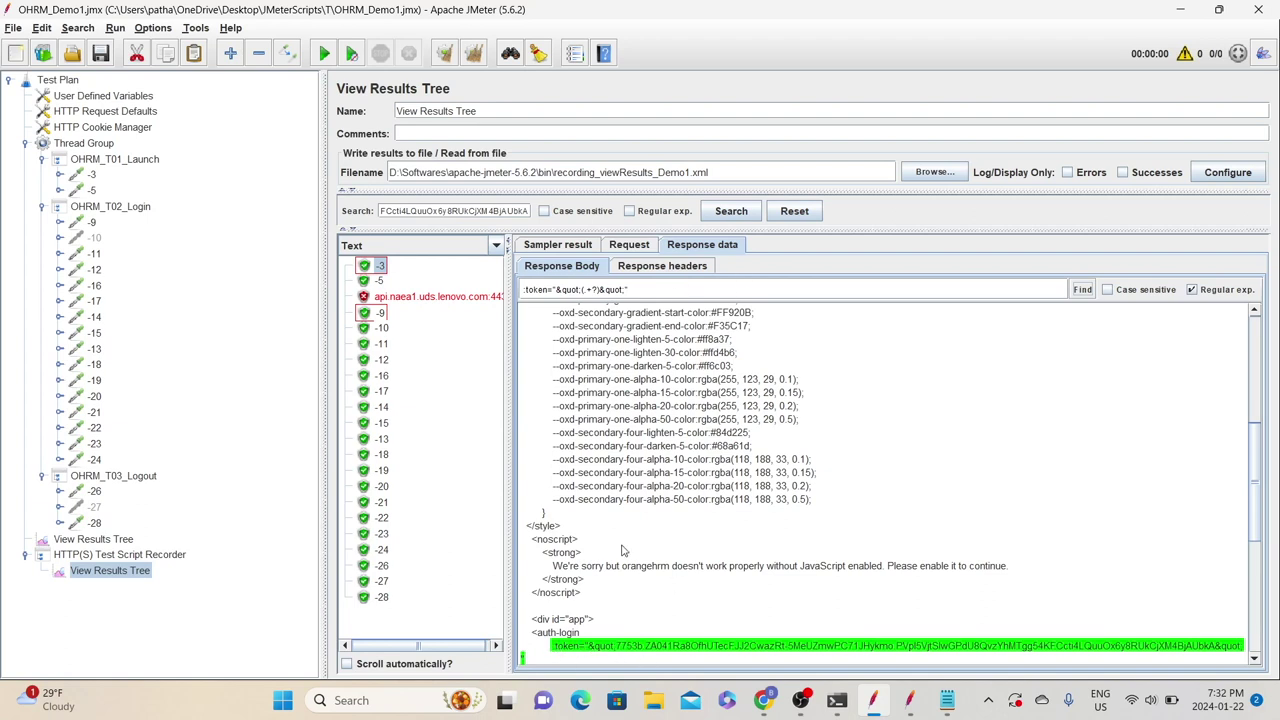
{"action": "scroll", "coordinate": [622, 560], "scroll_direction": "down", "scroll_amount": 5}
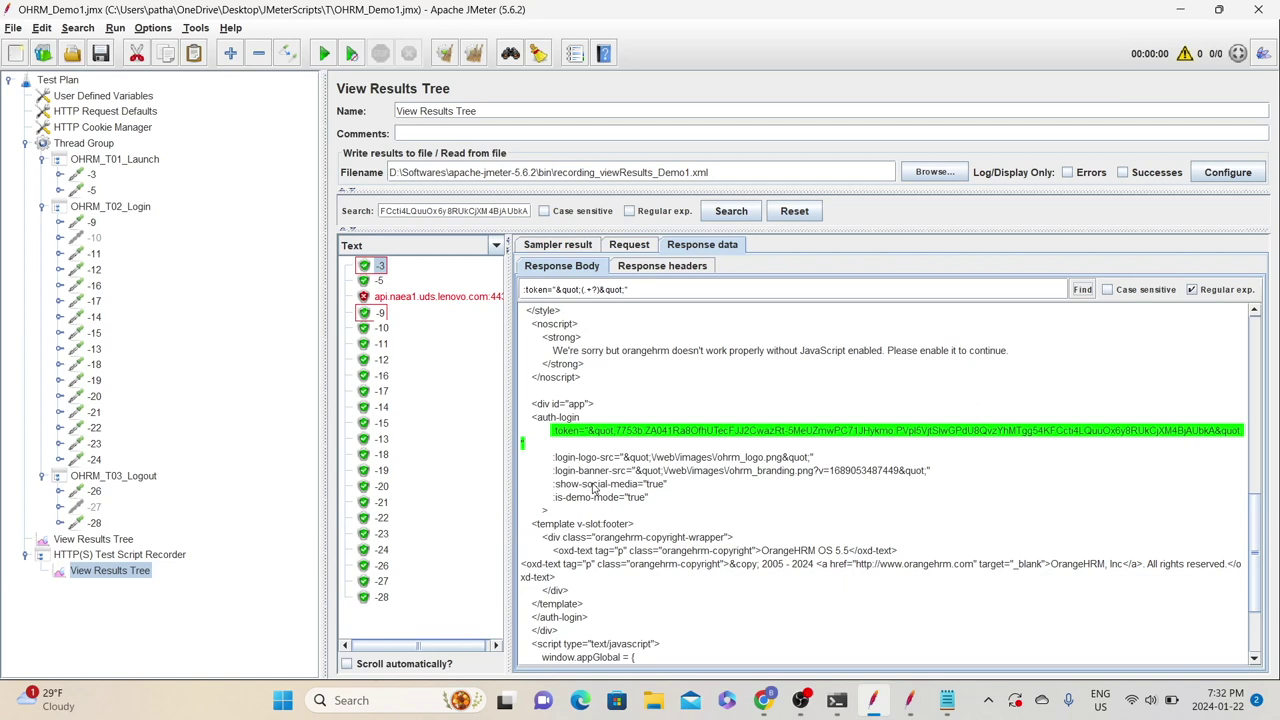
- Copy the expression :token="&quot;(.+?)&quot;" into the RegExp Tester and test it against sample -3's response
{"action": "triple_click", "coordinate": [578, 284]}
{"action": "key", "text": "ctrl+c"}
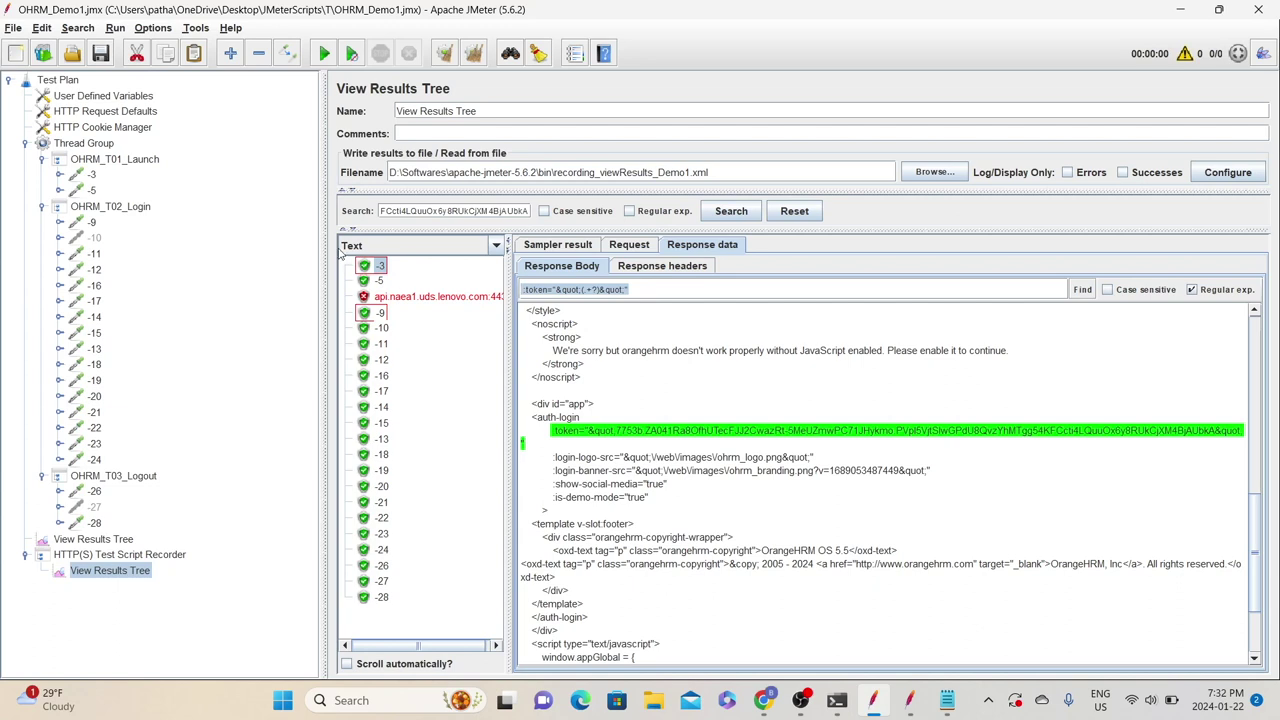
{"action": "left_click", "coordinate": [378, 249]}
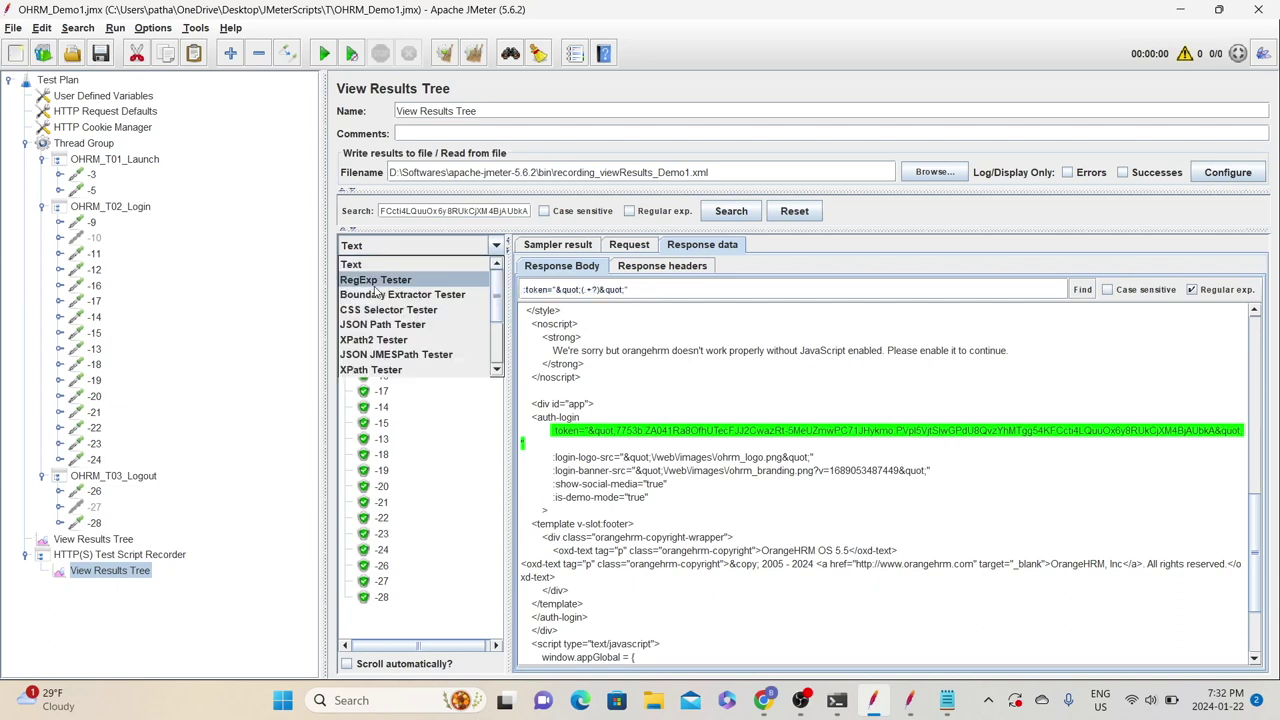
{"action": "left_click", "coordinate": [384, 262]}
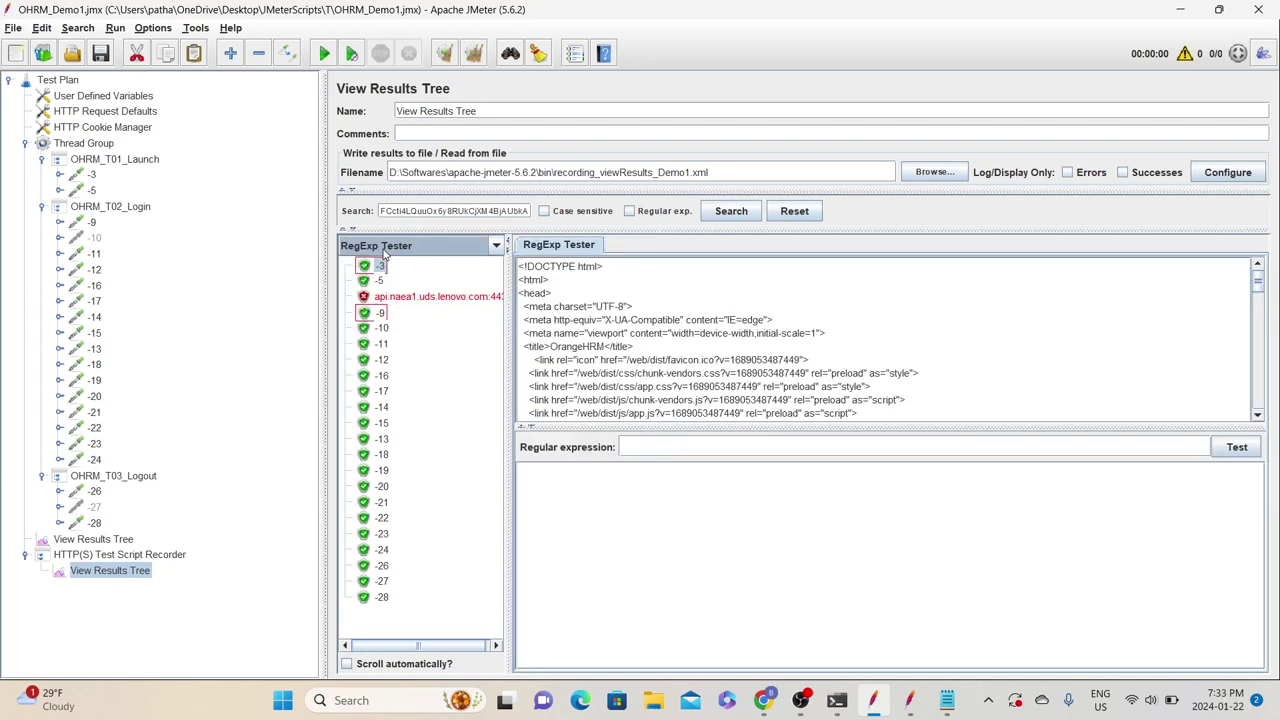
{"action": "left_click", "coordinate": [648, 443]}
{"action": "key", "text": "ctrl+v"}
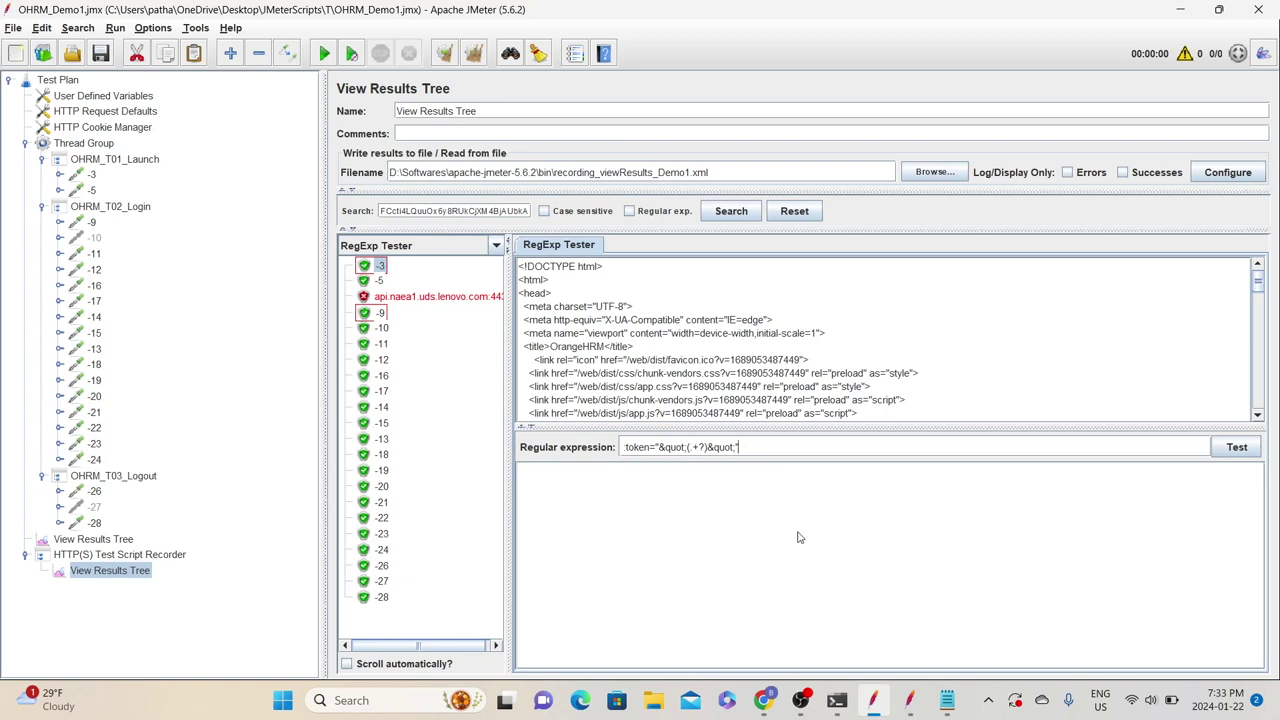
{"action": "left_click", "coordinate": [1232, 450]}
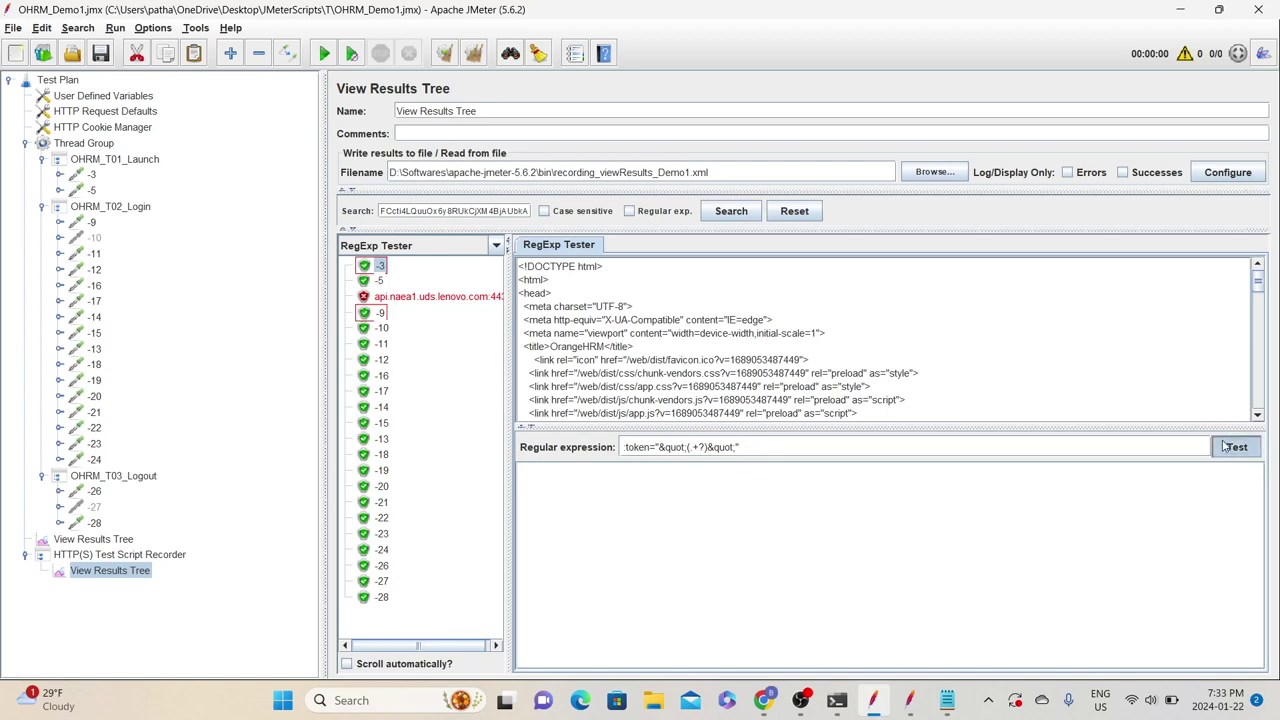
{"action": "left_click", "coordinate": [1225, 447]}
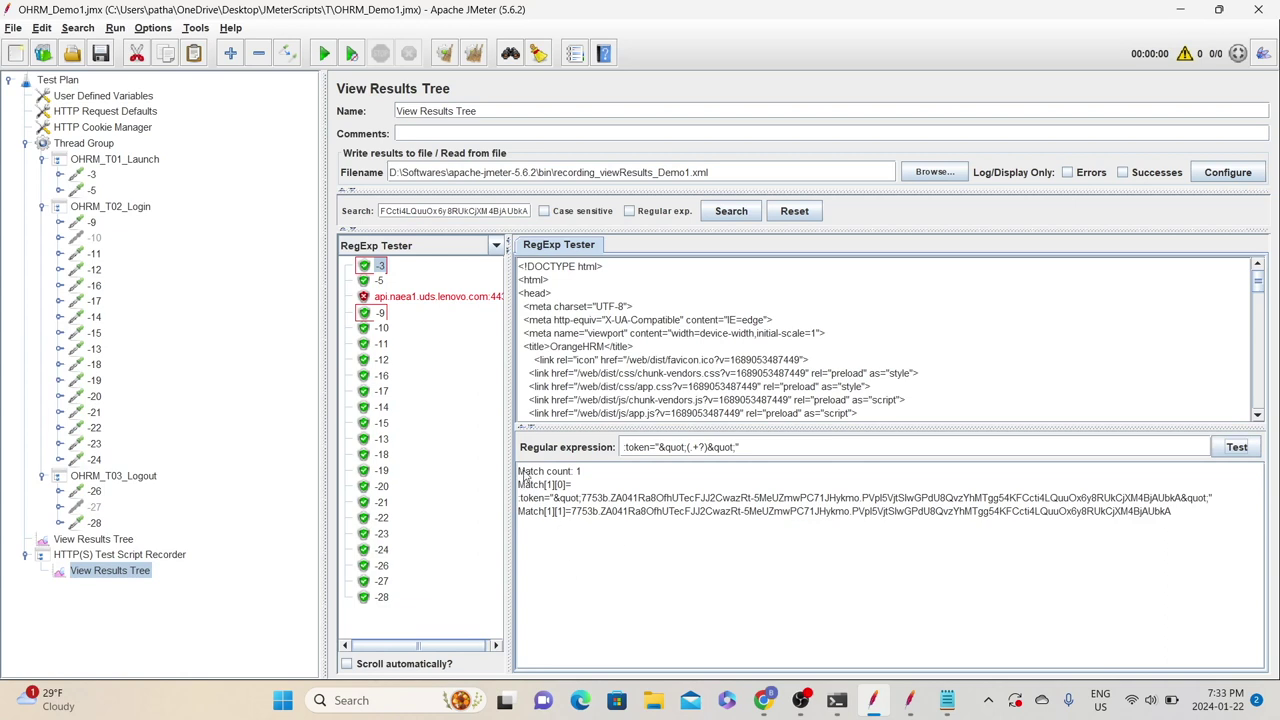
- Copy the expression :token="&quot;(.+?)&quot; from the RegExp Tester into the Demo1 notes in Notepad below the Demo2 token
{"action": "left_click_drag", "start_coordinate": [519, 471], "coordinate": [582, 471]}
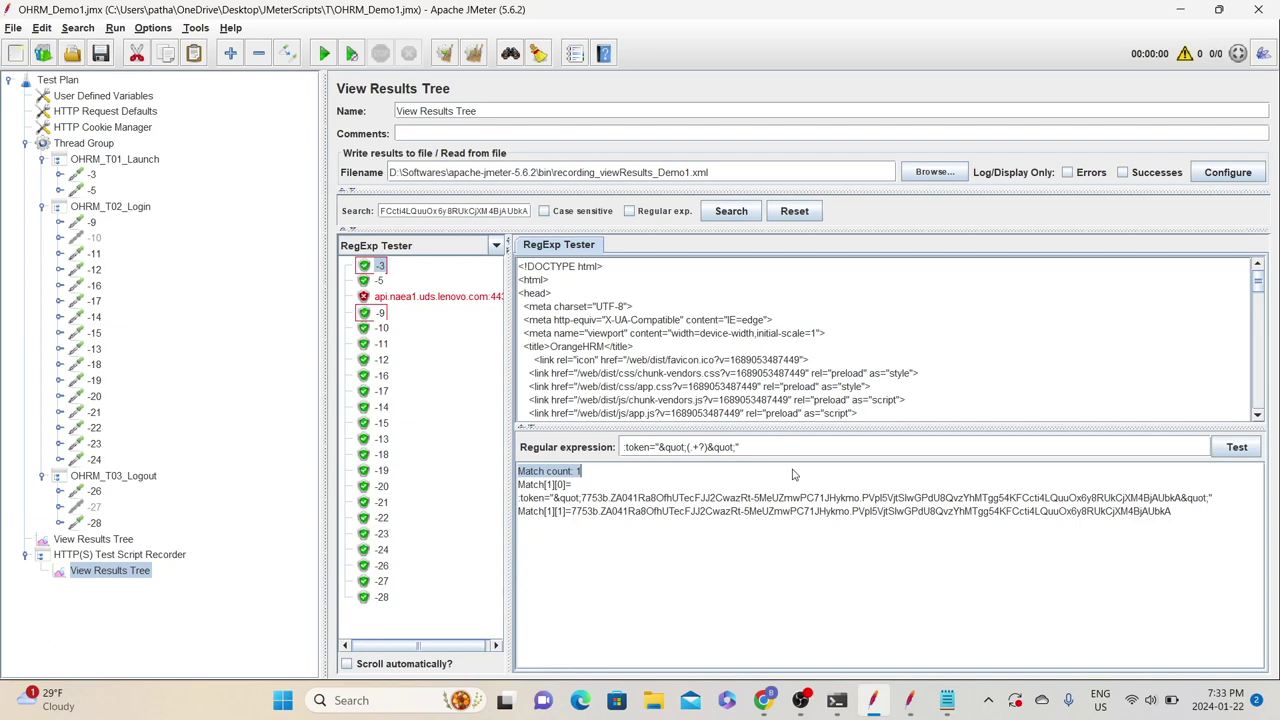
{"action": "left_click", "coordinate": [737, 447]}
{"action": "left_click_drag", "start_coordinate": [737, 447], "coordinate": [646, 447]}
{"action": "key", "text": "shift+Left"}
{"action": "key", "text": "shift+Left"}
{"action": "key", "text": "shift+Left"}
{"action": "key", "text": "shift+Left"}
{"action": "key", "text": "shift+Left"}
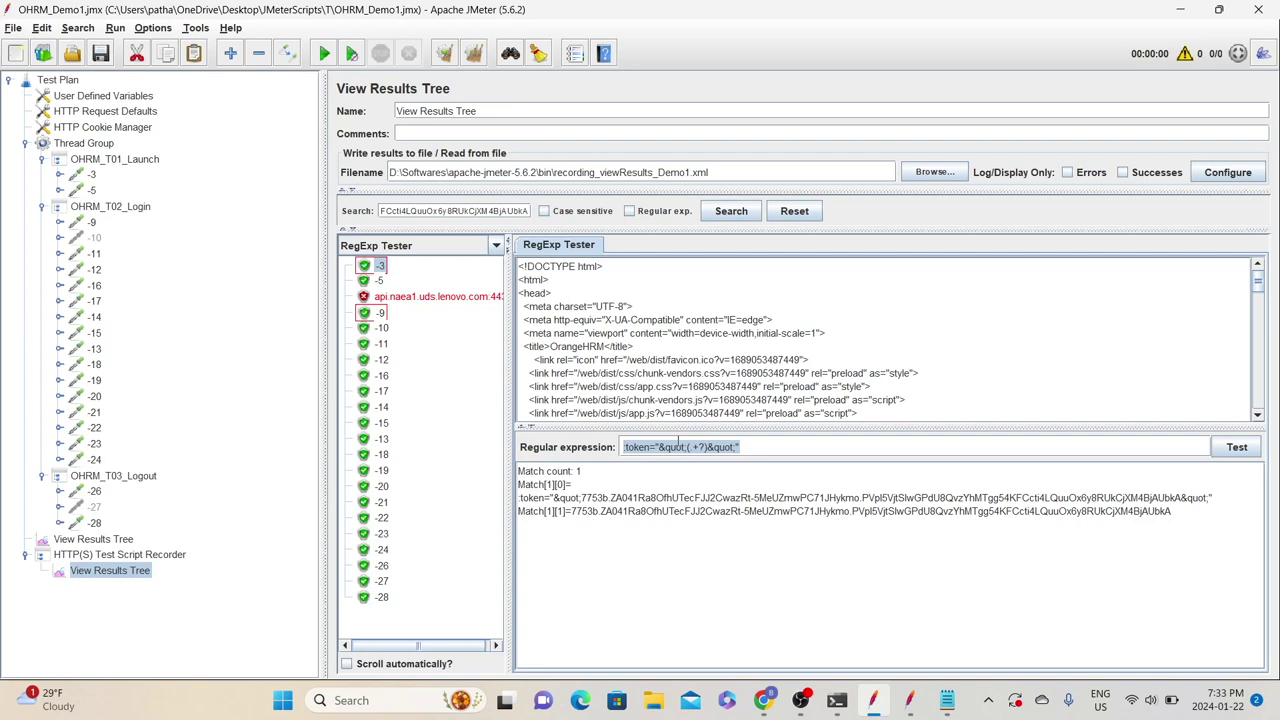
{"action": "left_click_drag", "start_coordinate": [757, 447], "coordinate": [527, 416]}
{"action": "key", "text": "ctrl+c"}
{"action": "left_click", "coordinate": [947, 700]}
{"action": "key", "text": "Return"}
{"action": "key", "text": "Return"}
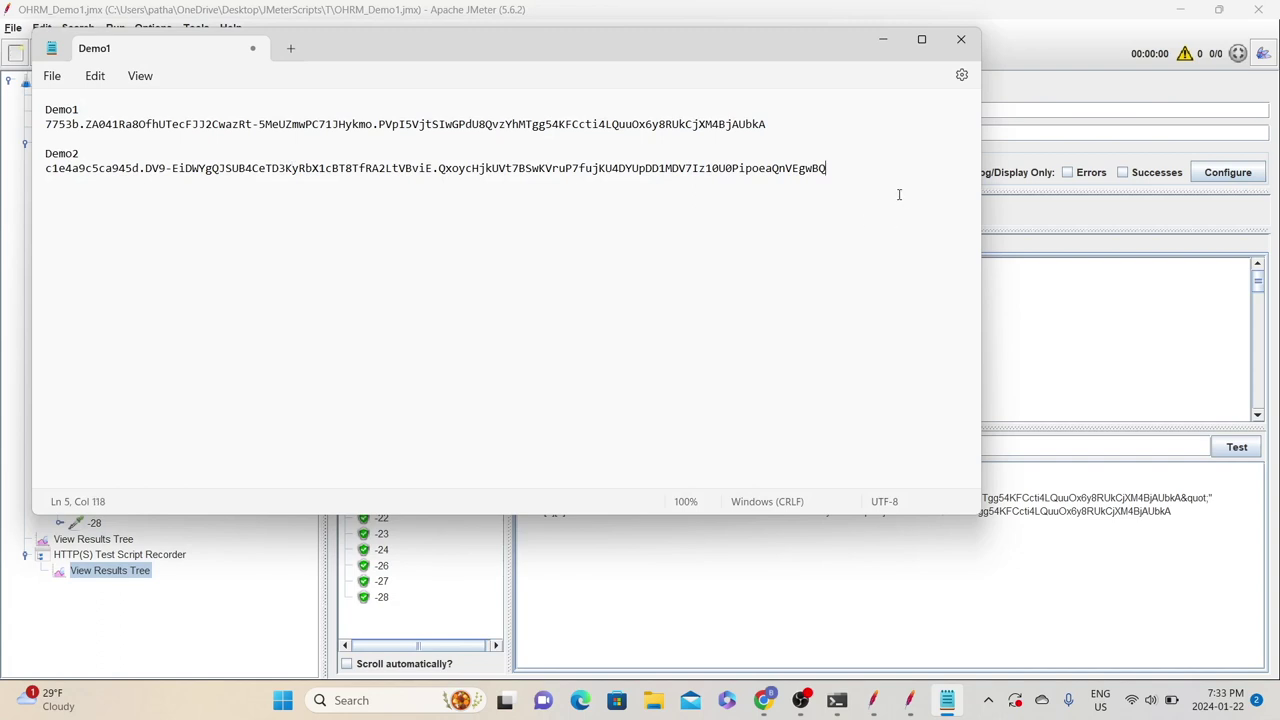
{"action": "key", "text": "ctrl+v"}
{"action": "left_click", "coordinate": [883, 39]}
- Inspect sample -9's request body and response data as text and compare its _token with the search text
{"action": "left_click", "coordinate": [378, 313]}
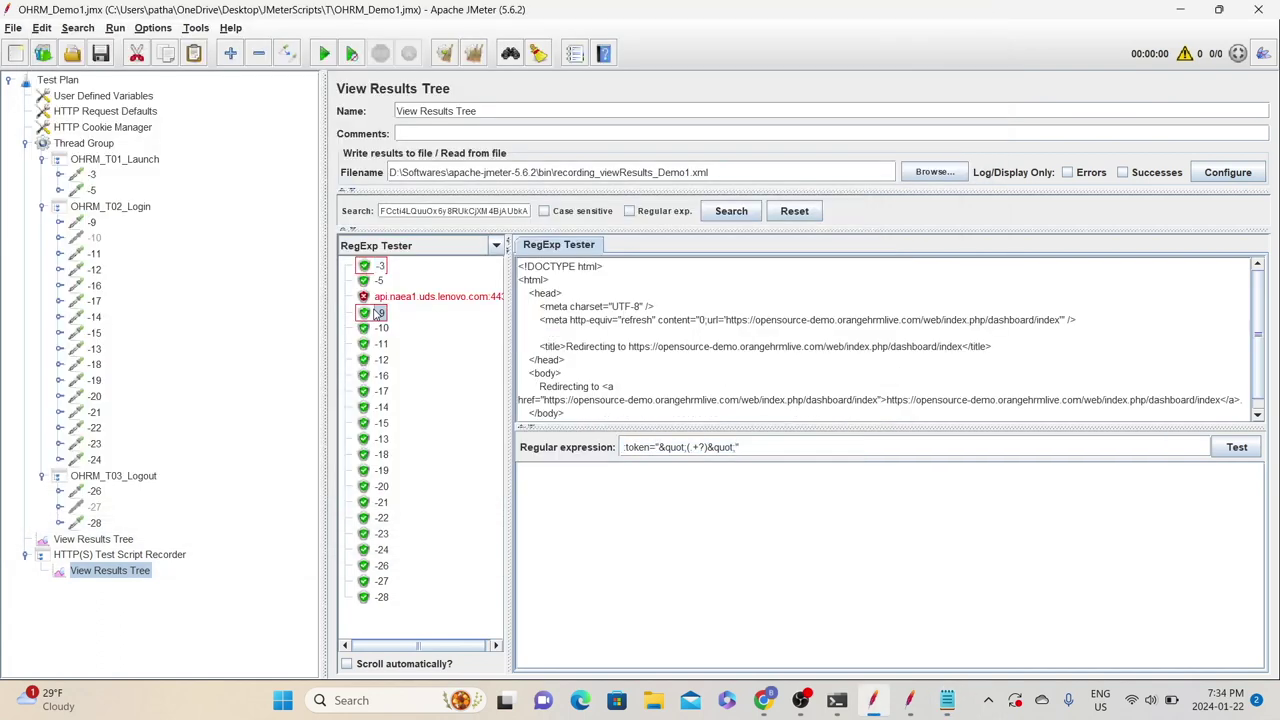
{"action": "left_click", "coordinate": [430, 245]}
{"action": "left_click", "coordinate": [443, 275]}
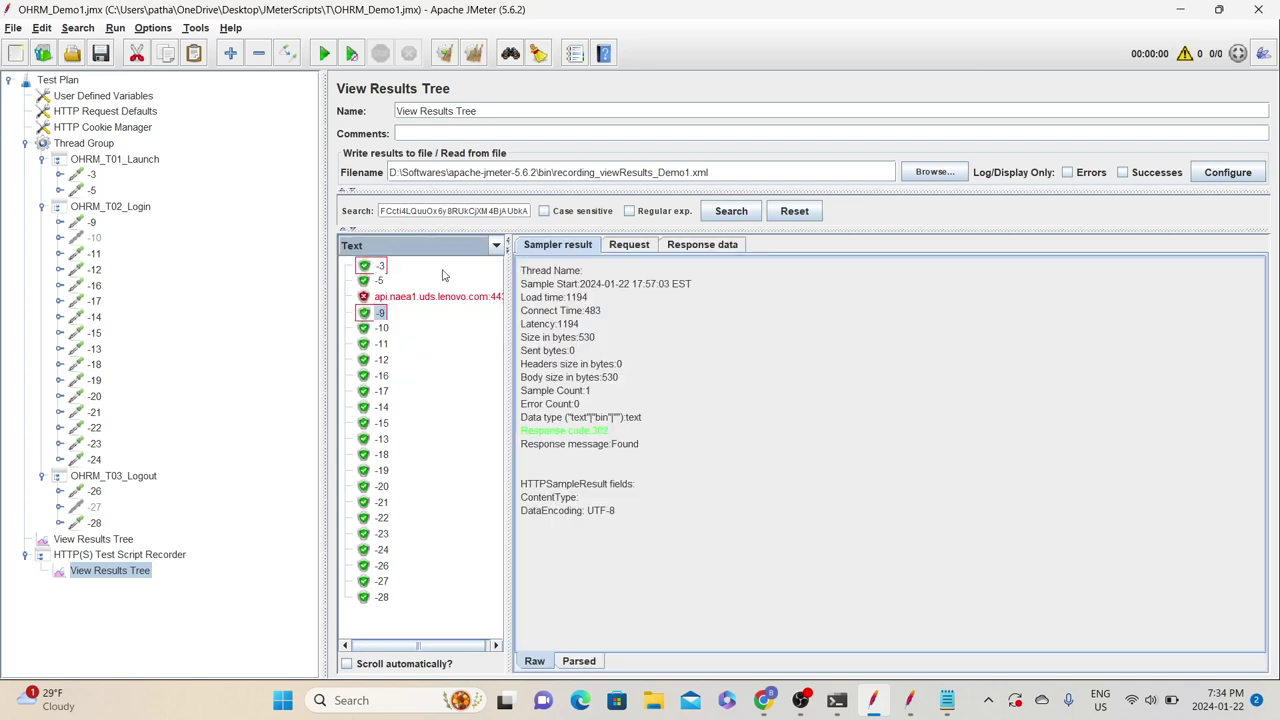
{"action": "left_click", "coordinate": [632, 245]}
{"action": "mouse_move", "coordinate": [597, 358]}
{"action": "left_mouse_down"}
{"action": "mouse_move", "coordinate": [960, 366]}
{"action": "mouse_move", "coordinate": [1011, 355]}
{"action": "mouse_move", "coordinate": [583, 373]}
{"action": "left_mouse_up"}
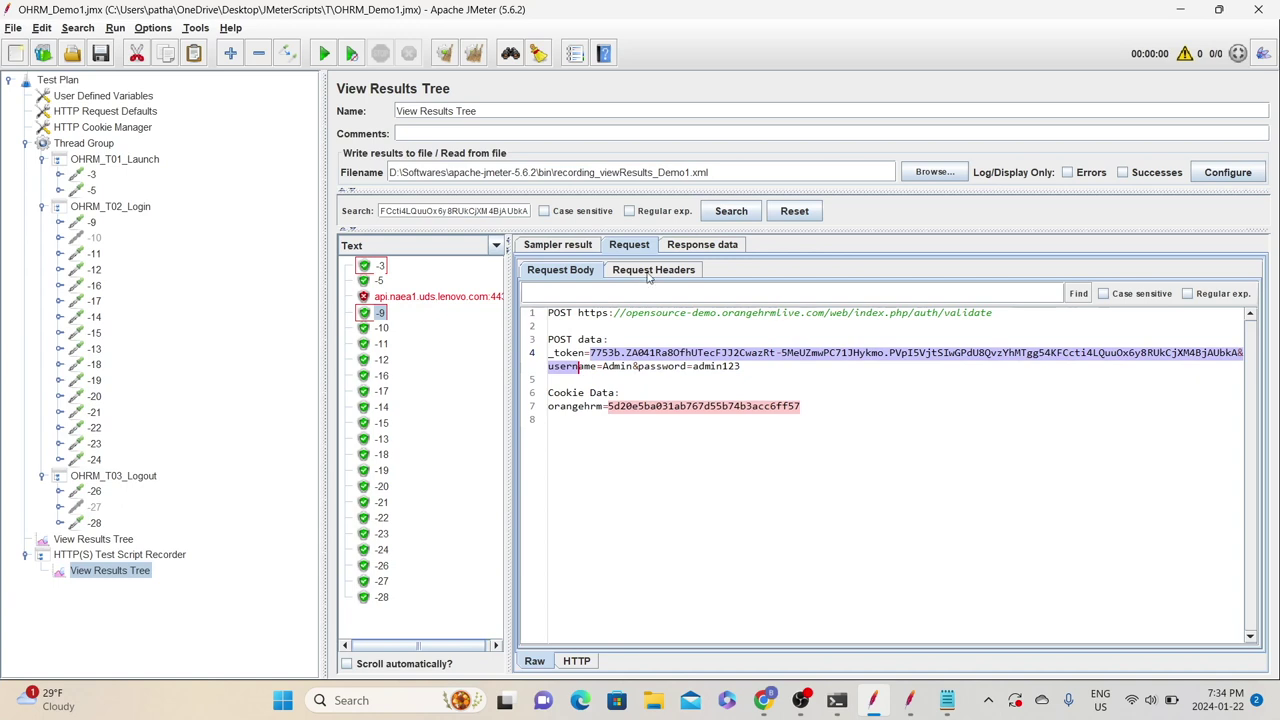
{"action": "left_click", "coordinate": [716, 250]}
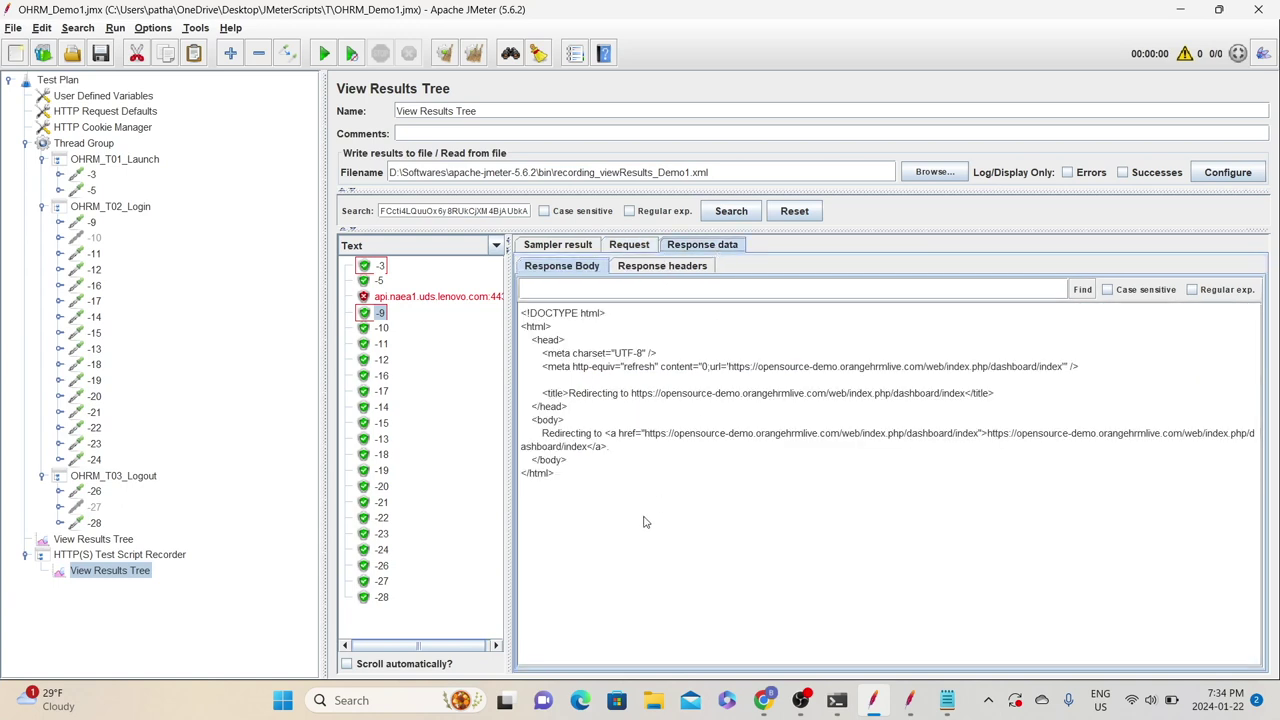
{"action": "left_click", "coordinate": [645, 248]}
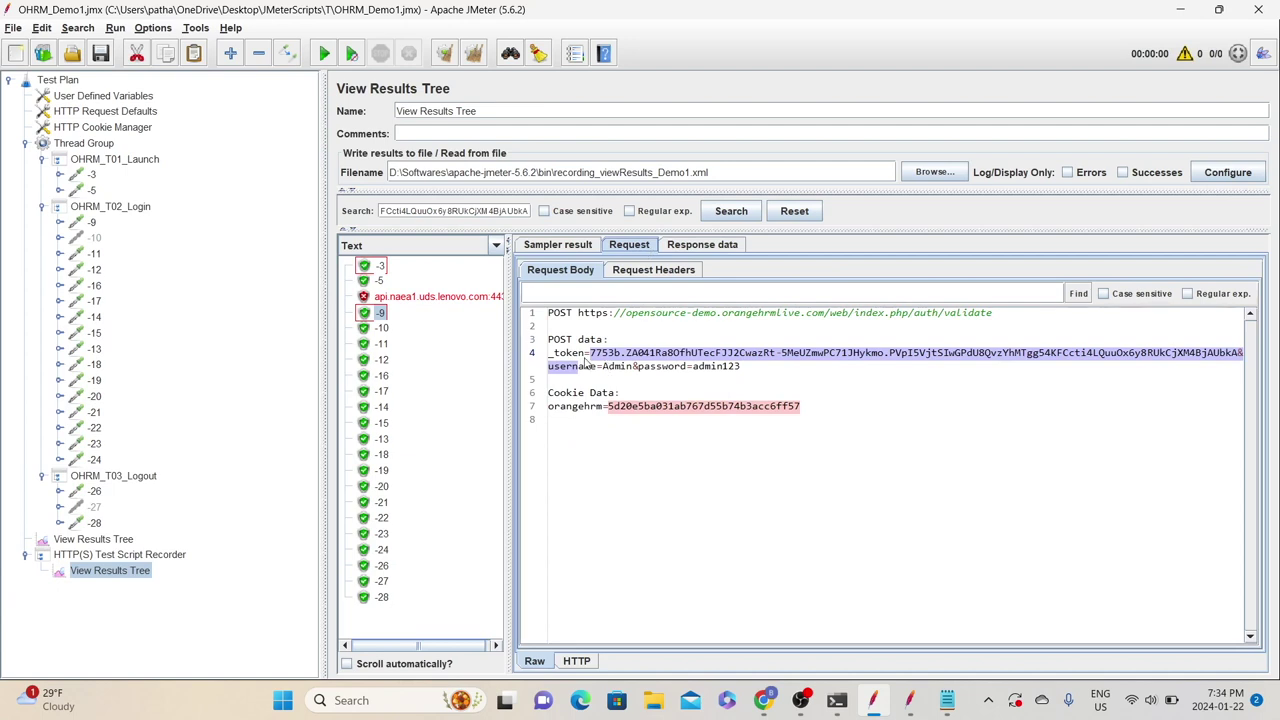
{"action": "triple_click", "coordinate": [390, 210]}
{"action": "key", "text": "ctrl+v"}
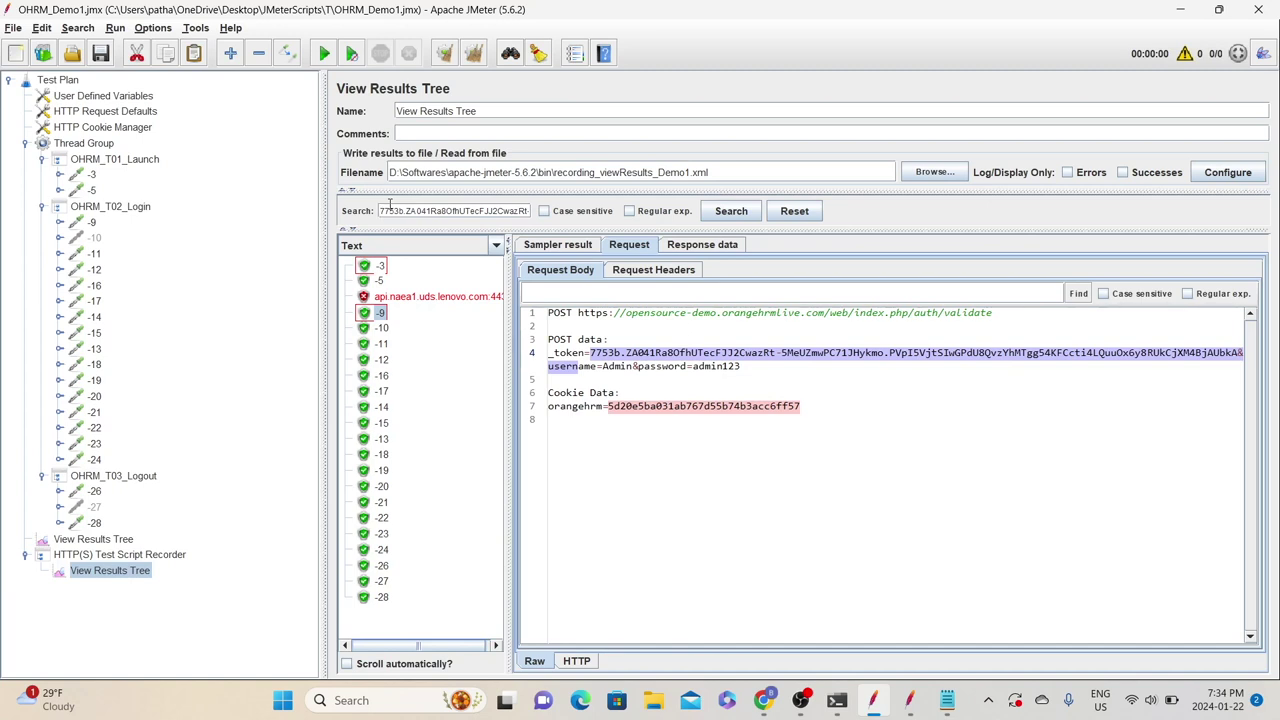
- Add a Regular Expression Extractor post-processor to HTTP request -3 under OHRM_T01_Launch
{"action": "left_click", "coordinate": [91, 176]}
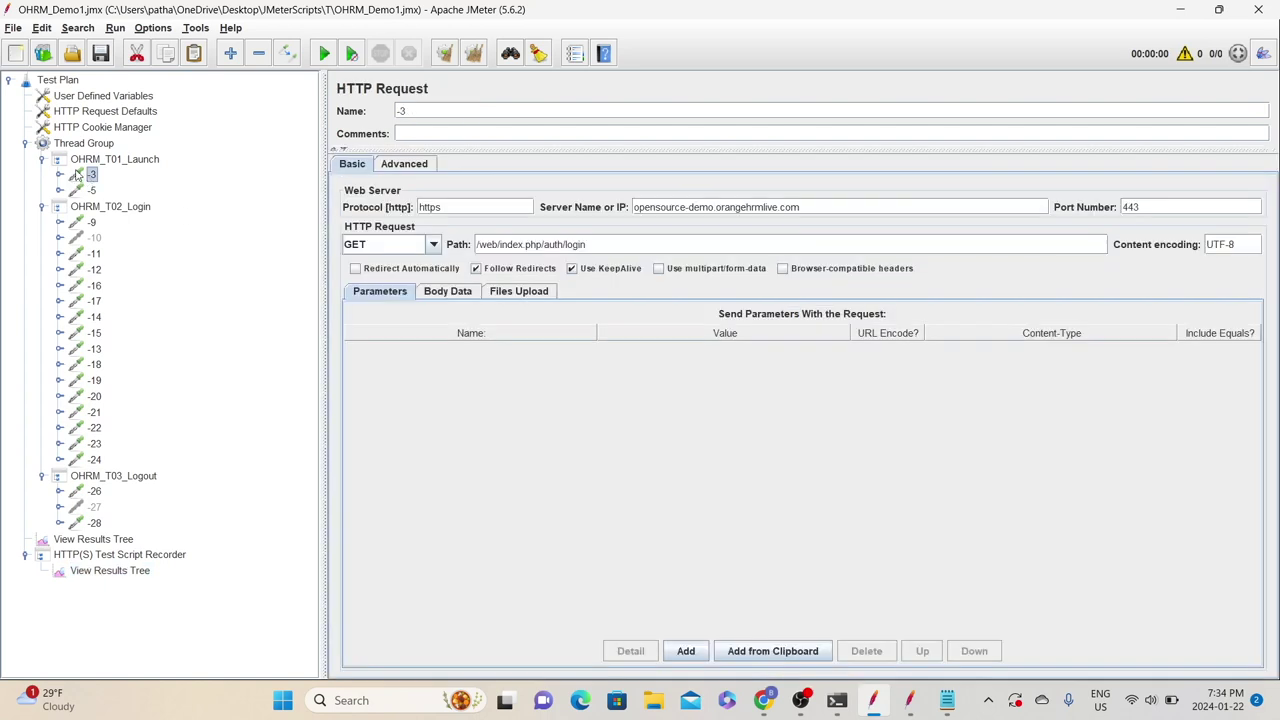
{"action": "right_click", "coordinate": [77, 175]}
{"action": "mouse_move", "coordinate": [150, 181]}
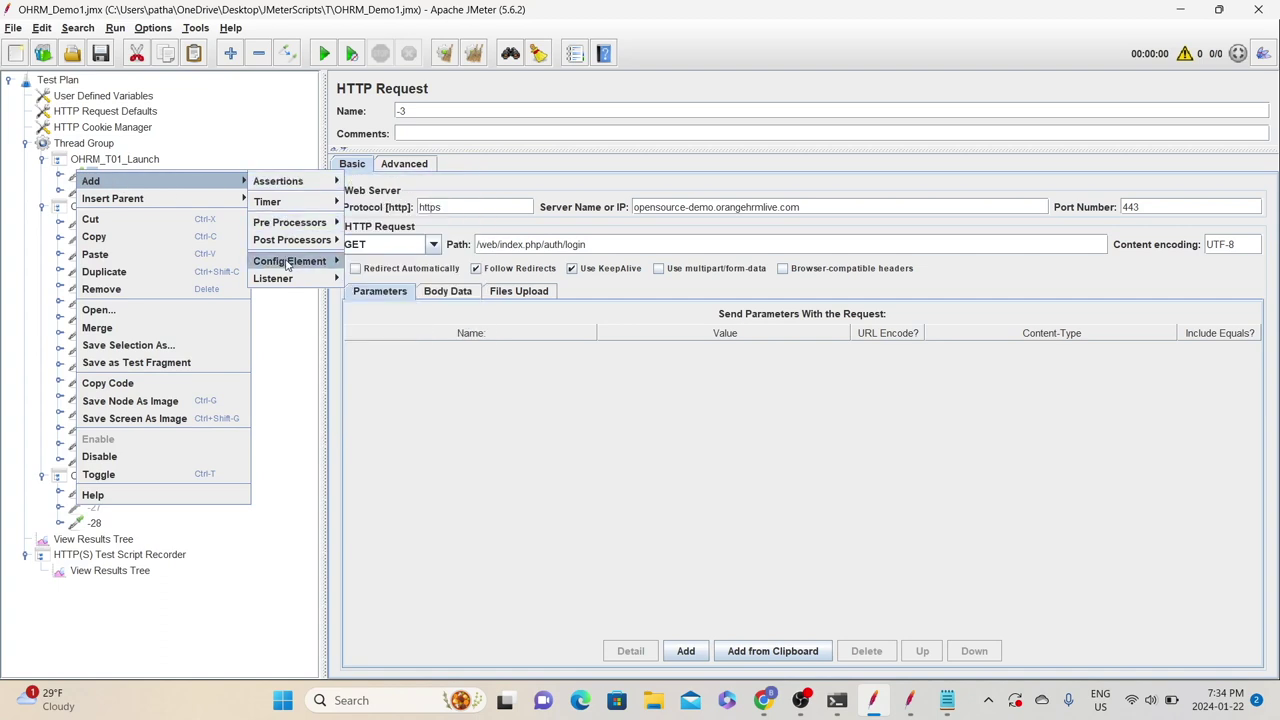
{"action": "mouse_move", "coordinate": [296, 241]}
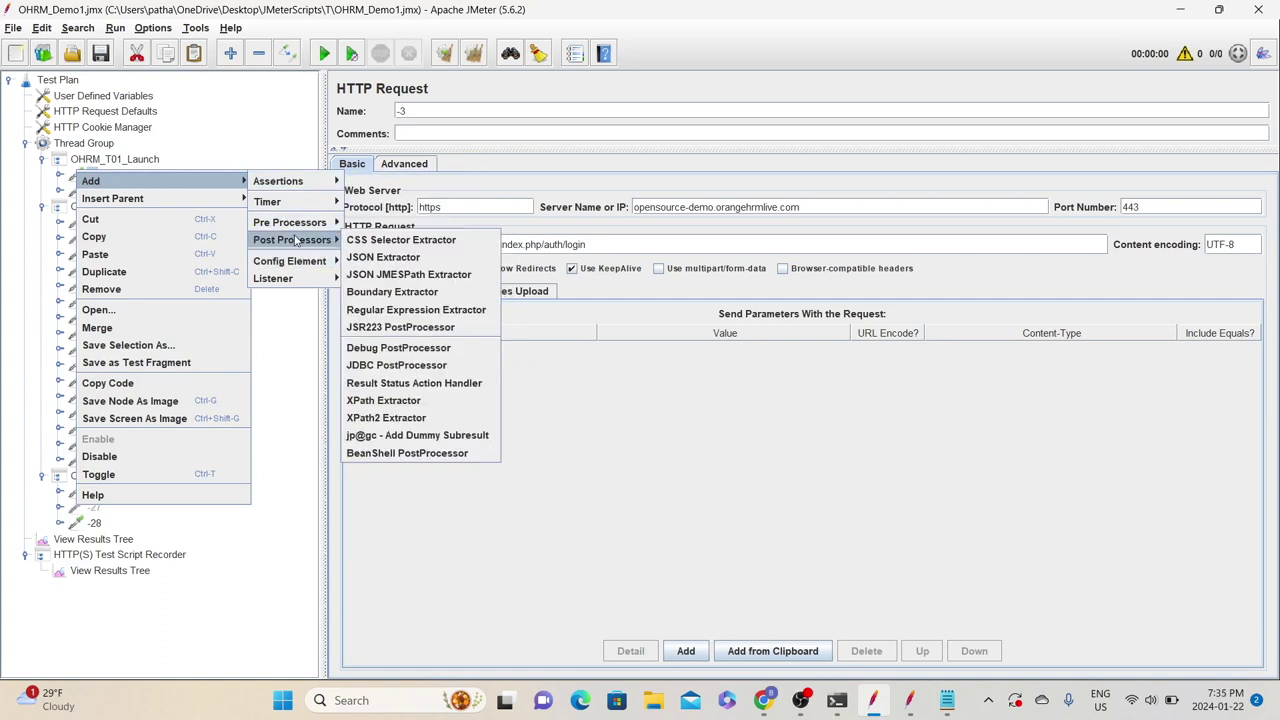
{"action": "left_click", "coordinate": [450, 310]}
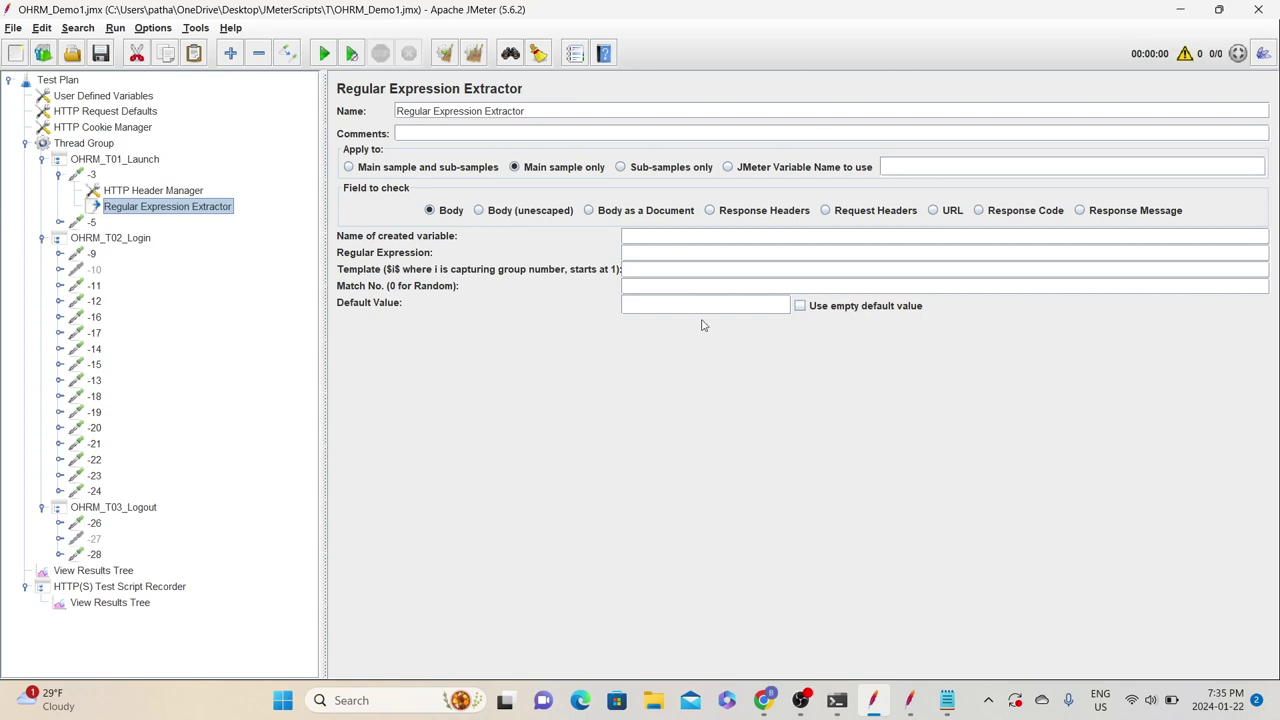
- Apply the extractor to the main sample only, check the Body field, and name the created variable C_Token
{"action": "left_click", "coordinate": [477, 134]}
{"action": "left_click", "coordinate": [514, 167]}
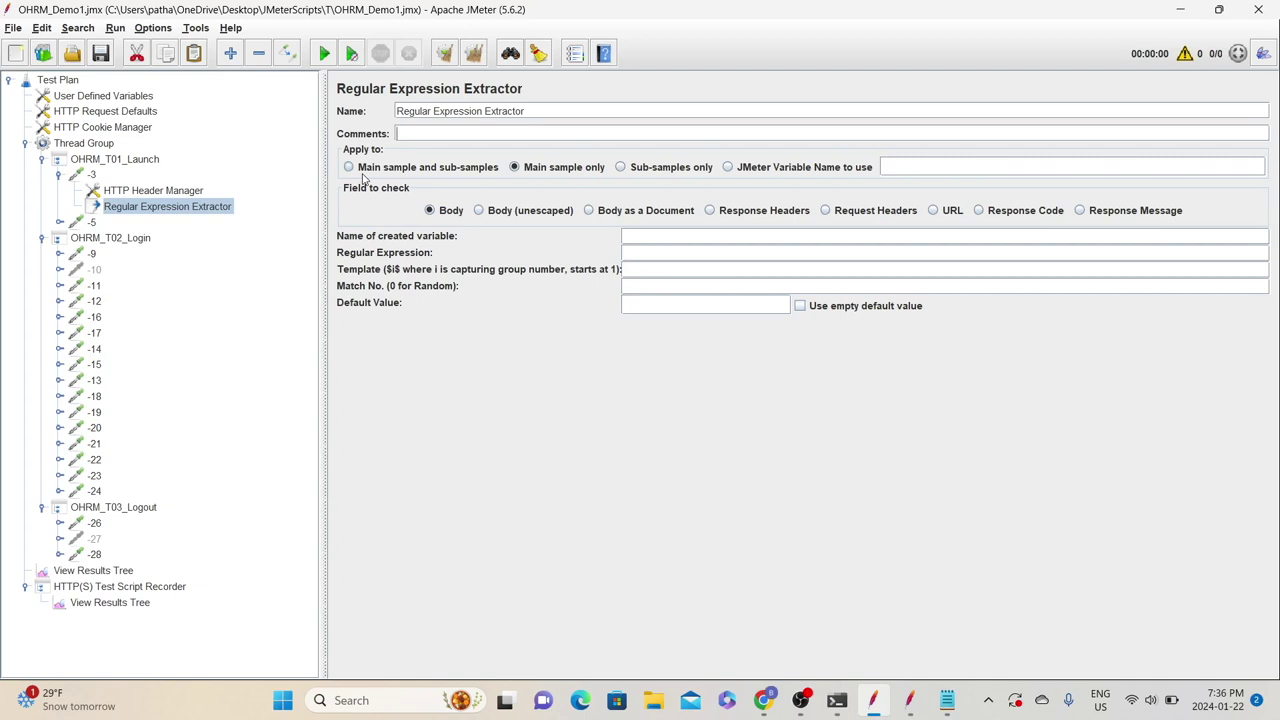
{"action": "left_click", "coordinate": [722, 212]}
{"action": "left_click", "coordinate": [825, 210]}
{"action": "left_click", "coordinate": [928, 222]}
{"action": "left_click", "coordinate": [443, 211]}
{"action": "left_click", "coordinate": [632, 238]}
{"action": "type", "text": "C_Token"}
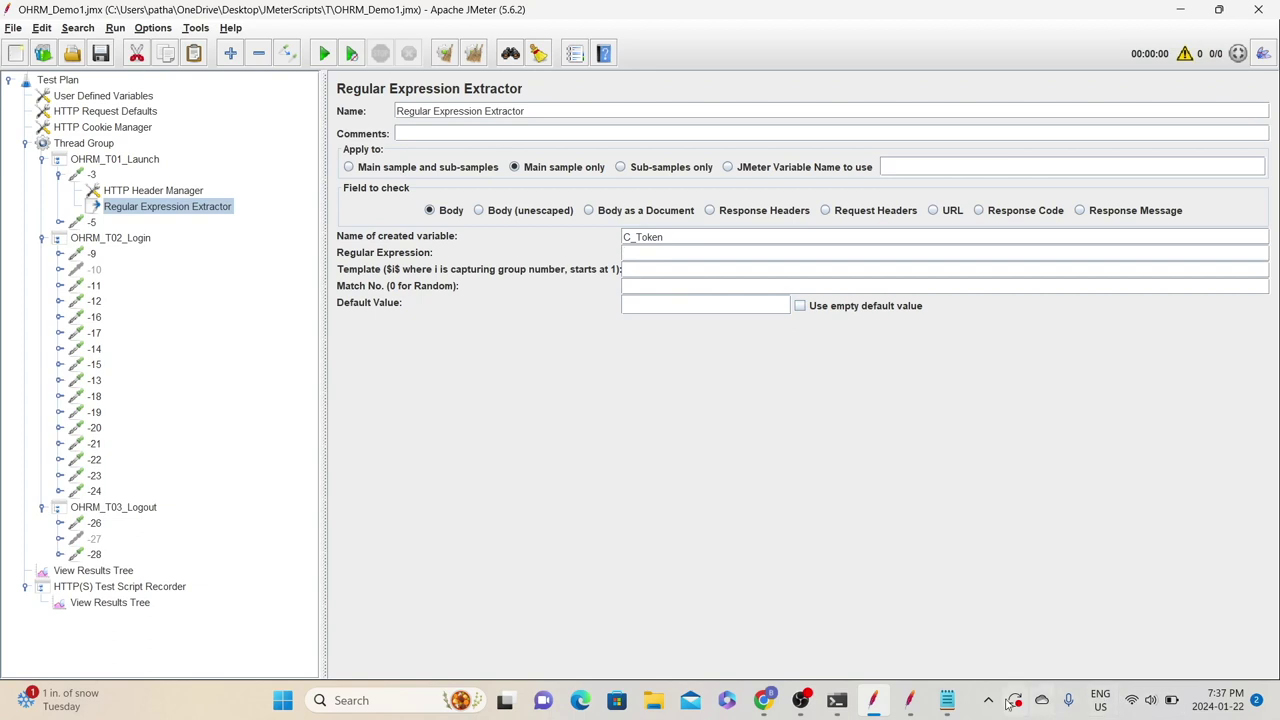
- Copy the expression :token="&quot;(.+?)&quot; from the Notepad notes into the extractor's Regular Expression
{"action": "left_click", "coordinate": [947, 700]}
{"action": "left_click_drag", "start_coordinate": [244, 206], "coordinate": [4, 213]}
{"action": "key", "text": "ctrl+c"}
{"action": "key", "text": "alt+Tab"}
{"action": "key", "text": "ctrl+v"}
{"action": "key", "text": "alt+Tab"}
- Write (.+?) in the Notepad notes below the token expression and explain its parentheses as "() - Group"
{"action": "left_click", "coordinate": [251, 269]}
{"action": "type", "text": "(.+?)"}
{"action": "key", "text": "Return"}
{"action": "key", "text": "Return"}
{"action": "type", "text": "() -"}
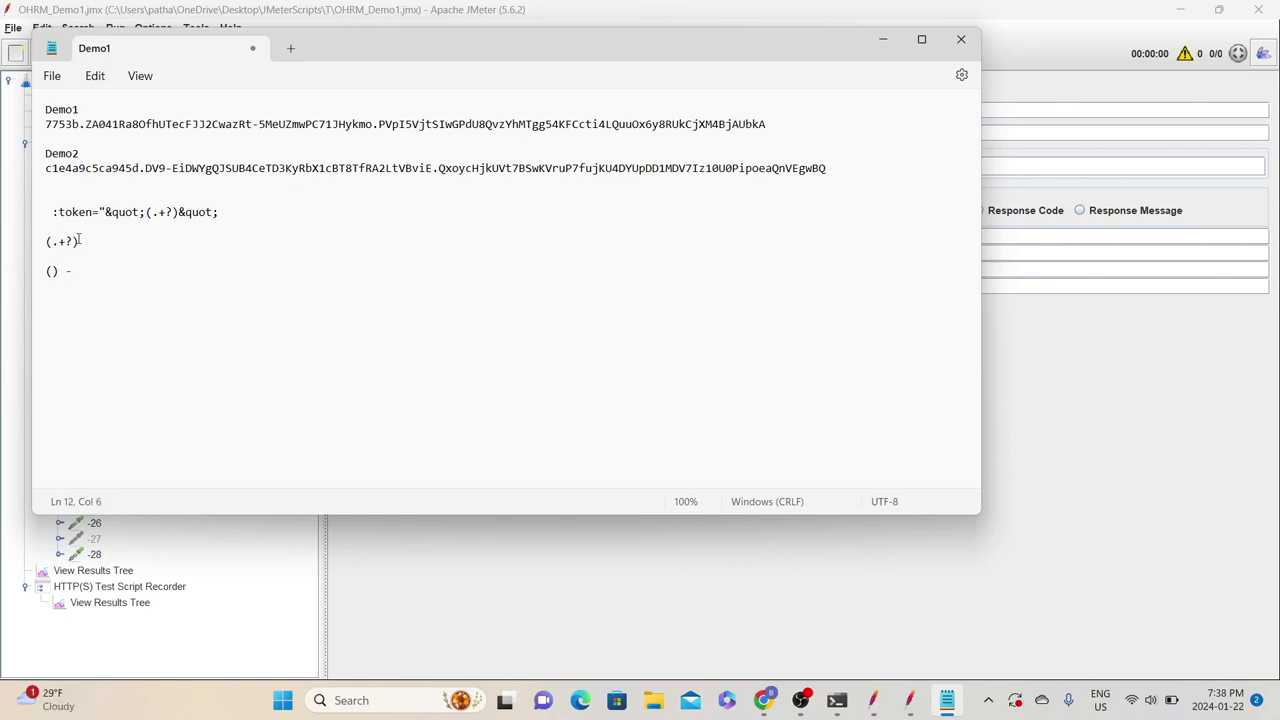
{"action": "left_click_drag", "start_coordinate": [62, 271], "coordinate": [44, 271]}
{"action": "triple_click", "coordinate": [46, 218]}
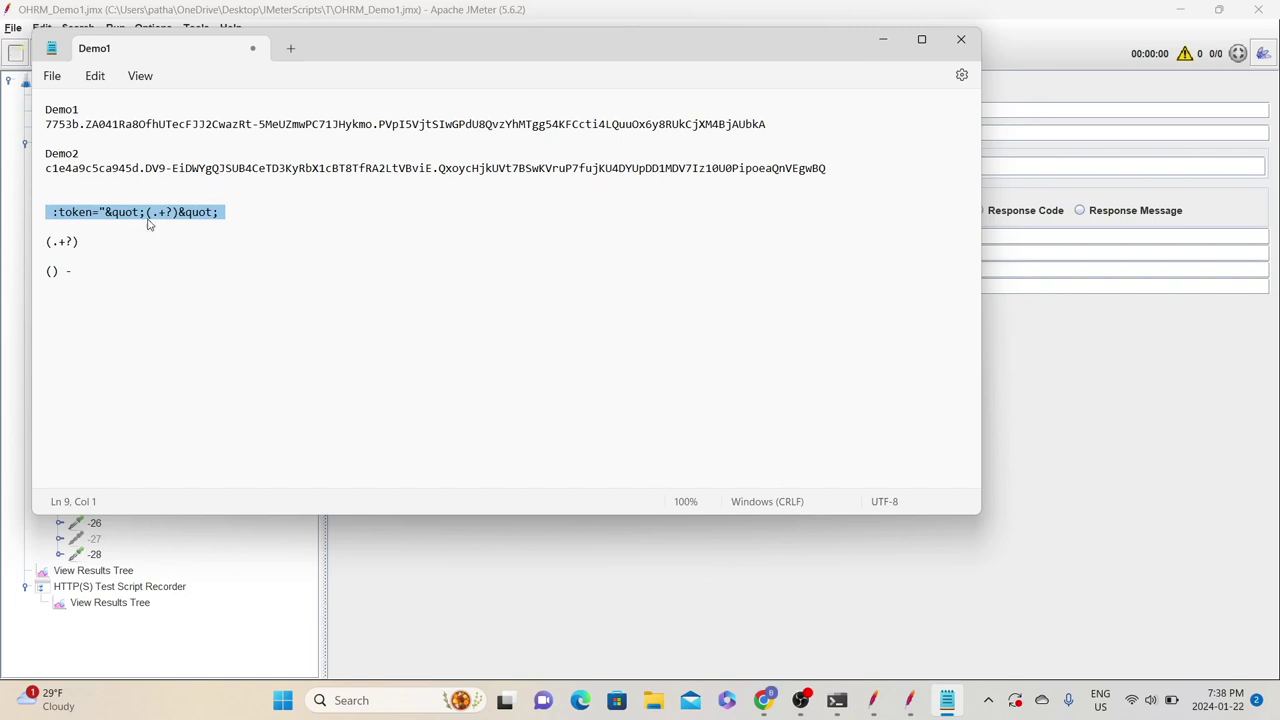
{"action": "left_click", "coordinate": [76, 268]}
{"action": "type", "text": "Group"}
{"action": "key", "text": "Return"}
- Try out two more (.+?) groups with filler text after the token expression in the notes and delete them
{"action": "left_click", "coordinate": [236, 212]}
{"action": "type", "text": "(."}
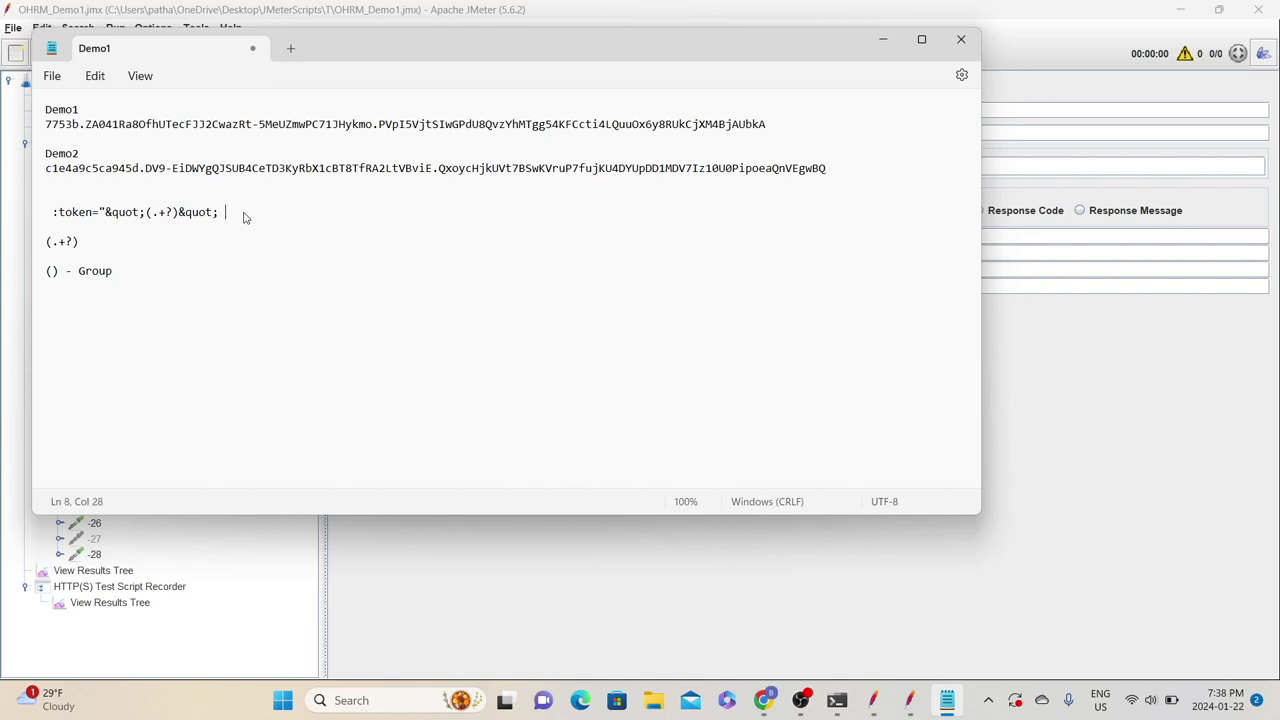
{"action": "type", "text": "+?) adfadf (.+?) adfads"}
{"action": "left_click", "coordinate": [159, 213]}
{"action": "left_click", "coordinate": [319, 212]}
{"action": "left_click_drag", "start_coordinate": [482, 211], "coordinate": [225, 212]}
{"action": "key", "text": "BackSpace"}
{"action": "key", "text": "Return"}
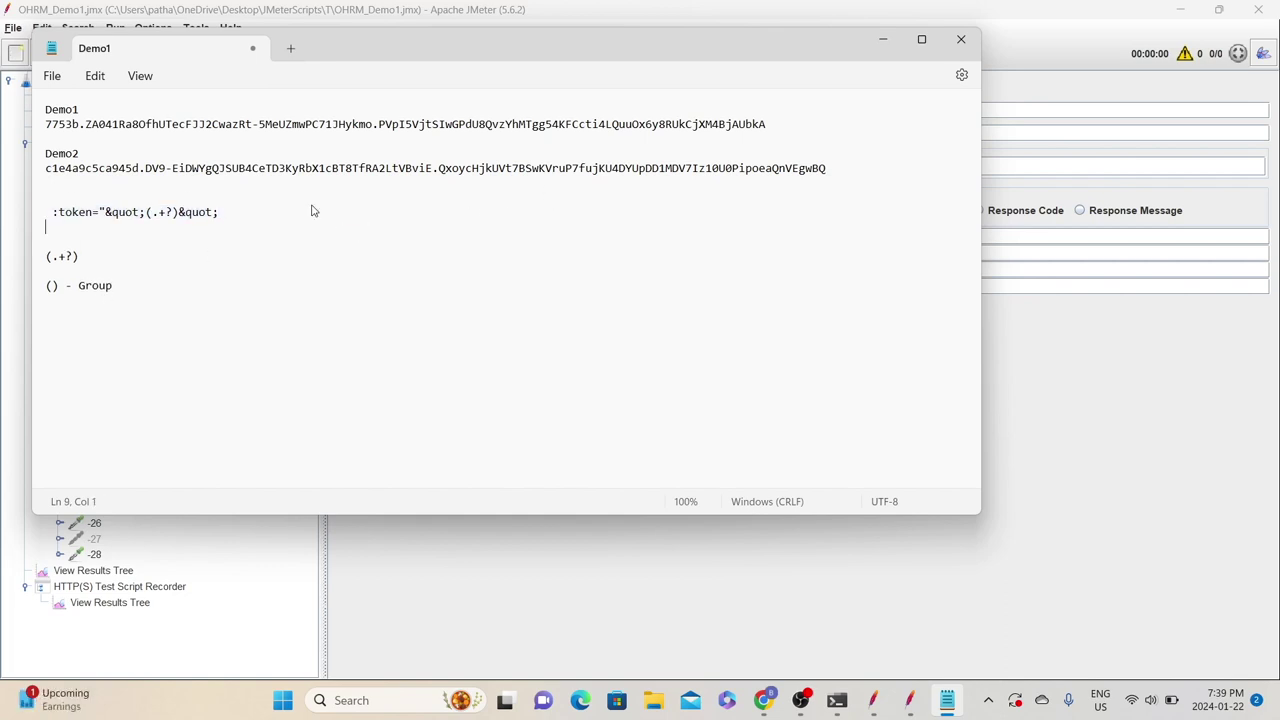
- Add the note ". - match any character" below the Group line and point out matching characters in the Demo1 token
{"action": "left_click", "coordinate": [170, 300]}
{"action": "type", "text": ". - match any character"}
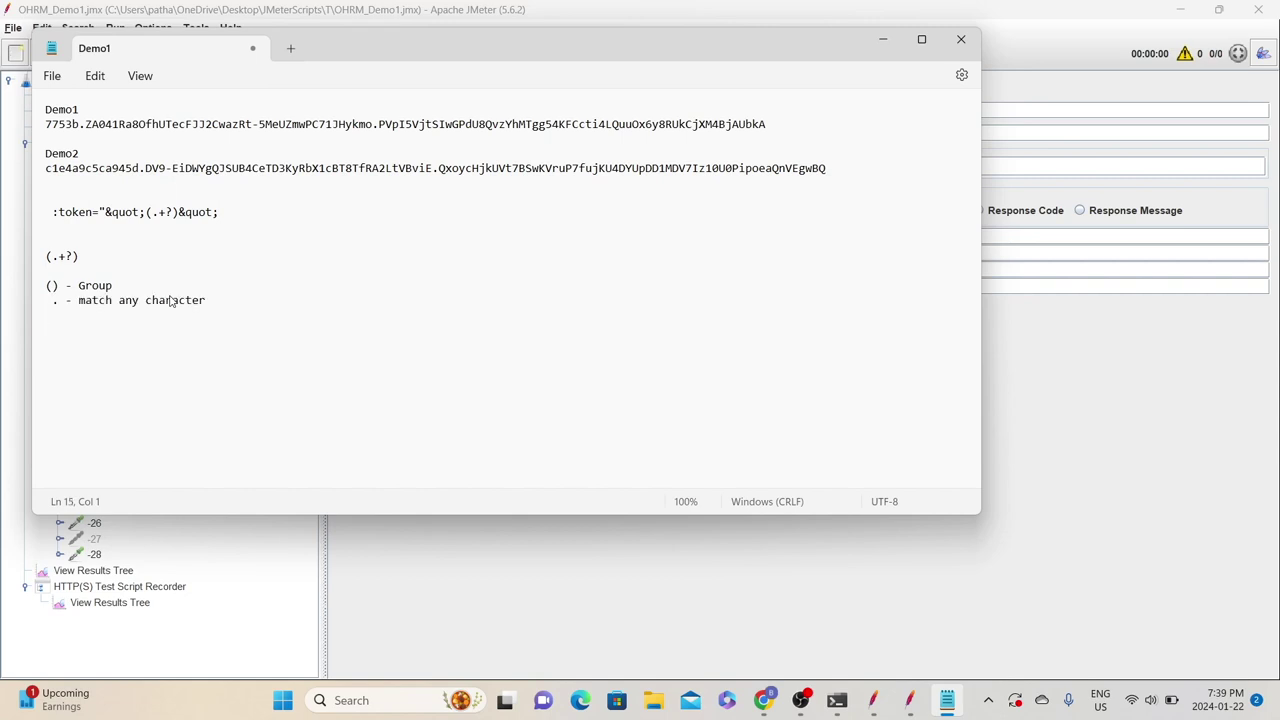
{"action": "triple_click", "coordinate": [44, 124]}
{"action": "left_click_drag", "start_coordinate": [72, 124], "coordinate": [112, 124]}
{"action": "left_click", "coordinate": [82, 125]}
{"action": "left_click_drag", "start_coordinate": [52, 300], "coordinate": [59, 301]}
- Add the notes "+ - one or more time" and "? -" below the line explaining the dot
{"action": "left_click", "coordinate": [210, 303]}
{"action": "key", "text": "Return"}
{"action": "type", "text": "+ -one"}
{"action": "key", "text": "BackSpace"}
{"action": "key", "text": "BackSpace"}
{"action": "key", "text": "BackSpace"}
{"action": "key", "text": "BackSpace"}
{"action": "key", "text": "BackSpace"}
{"action": "type", "text": "- one or more time"}
{"action": "key", "text": "Return"}
{"action": "left_click", "coordinate": [47, 124]}
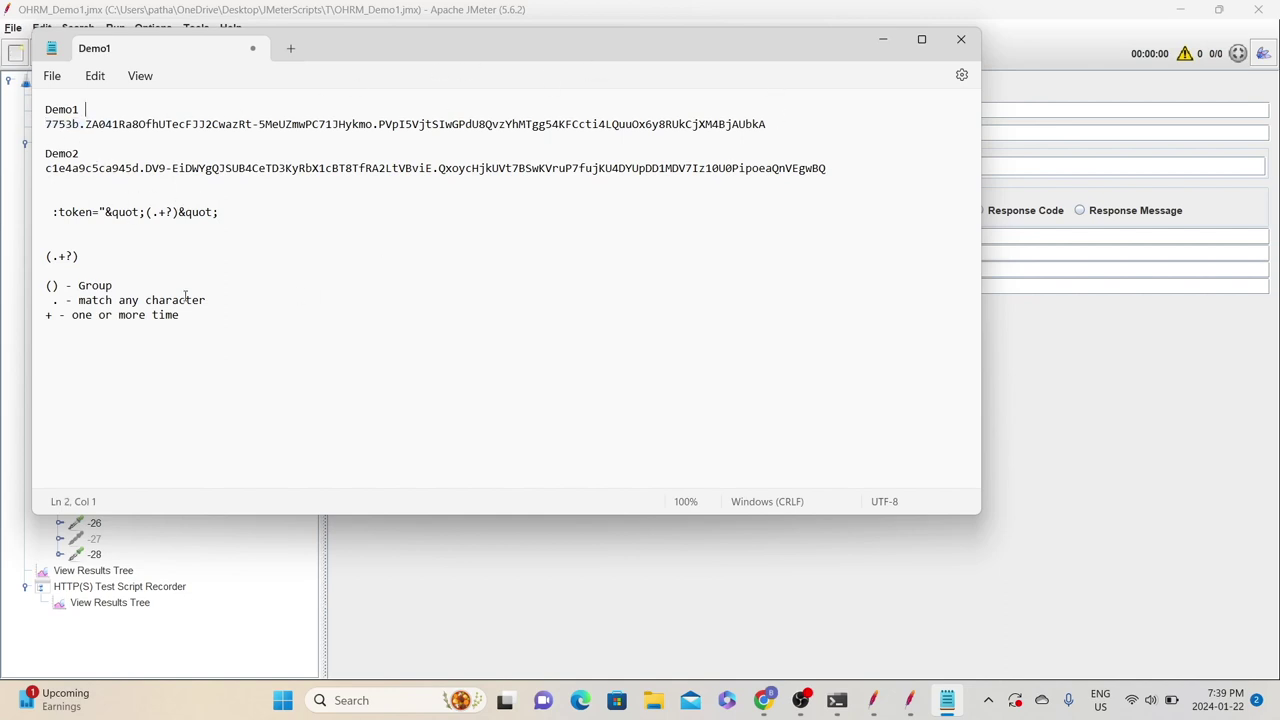
{"action": "left_click", "coordinate": [226, 316]}
{"action": "key", "text": "Return"}
{"action": "type", "text": "?"}
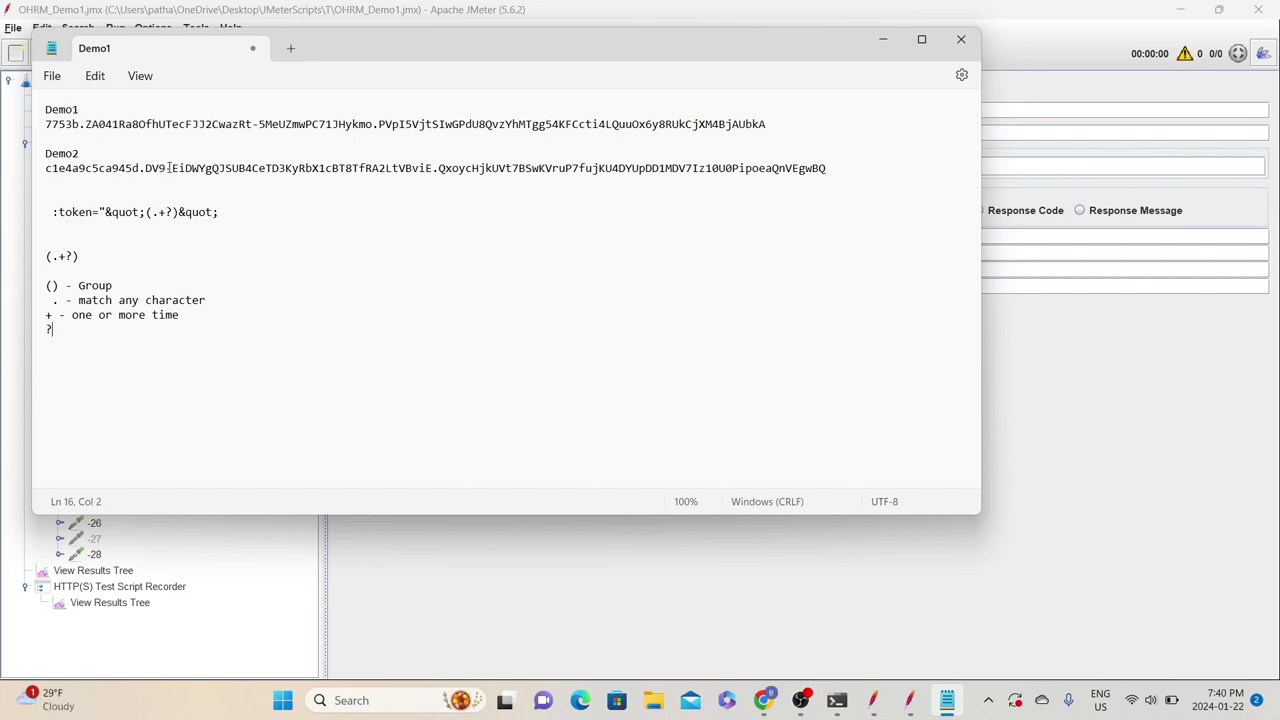
{"action": "type", "text": "-"}
- Return to JMeter and set the Regular Expression Extractor's template to $1$
{"action": "left_click", "coordinate": [1191, 277]}
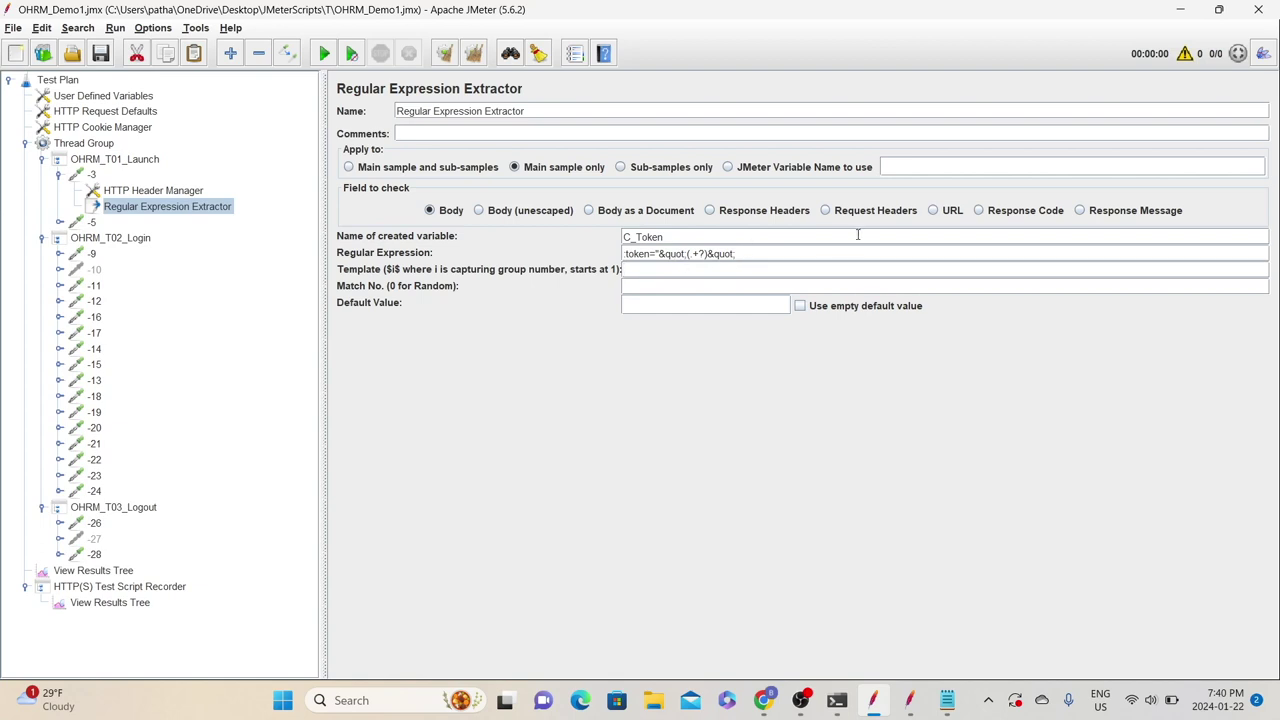
{"action": "left_click_drag", "start_coordinate": [709, 253], "coordinate": [682, 253]}
{"action": "left_click", "coordinate": [655, 269]}
{"action": "type", "text": "$1$"}
- Extend the token expression line in the Notepad notes with the example groups (.+?)afa(.+?)
{"action": "left_click", "coordinate": [940, 700]}
{"action": "left_click", "coordinate": [233, 213]}
{"action": "key", "text": "ctrl+v"}
{"action": "type", "text": "afa"}
{"action": "key", "text": "ctrl+v"}
- List three example groups in the notes, each written as (.+?), with the values abc, 424 and def
{"action": "left_click", "coordinate": [166, 366]}
{"action": "key", "text": "ctrl+v"}
{"action": "type", "text": "- abc"}
{"action": "key", "text": "Return"}
{"action": "key", "text": "ctrl+v"}
{"action": "type", "text": "- 424"}
{"action": "key", "text": "Return"}
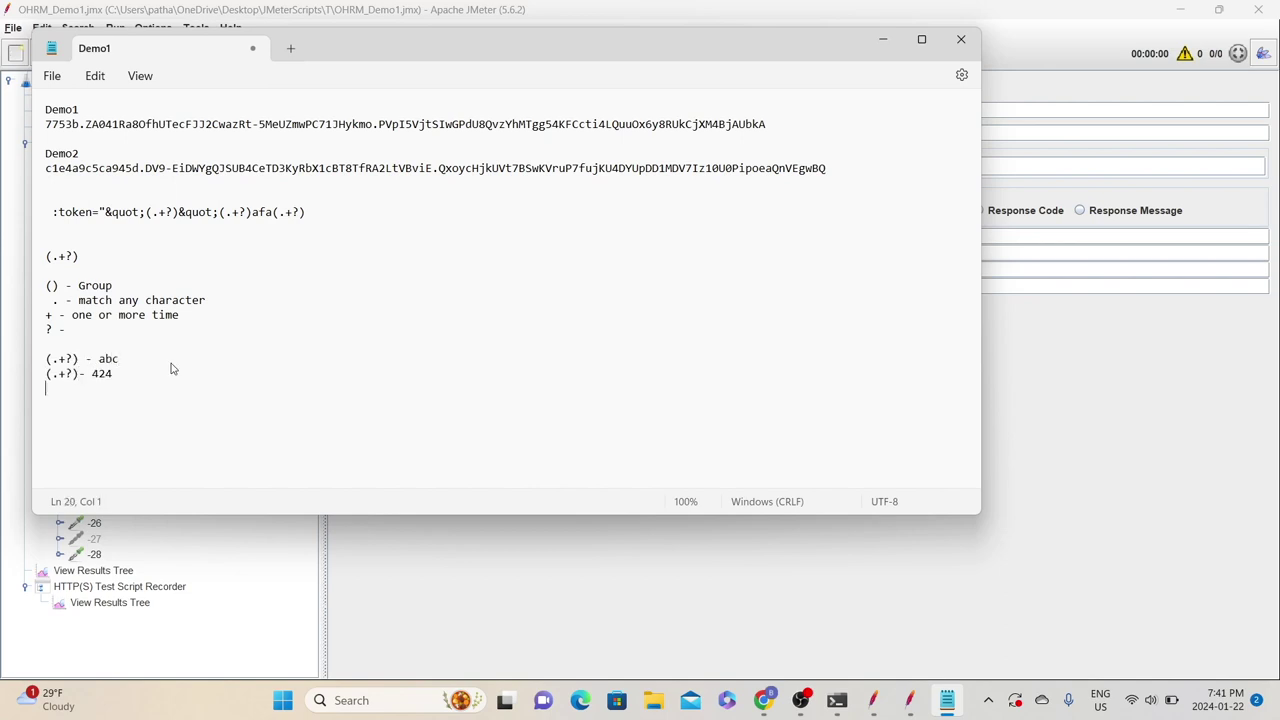
{"action": "key", "text": "ctrl+v"}
{"action": "type", "text": "- def"}
- Write the combined example value def424abc in the notes with its template $3$$2$$1$ underneath
{"action": "key", "text": "Return"}
{"action": "key", "text": "Return"}
{"action": "type", "text": "def424abc"}
{"action": "key", "text": "Return"}
{"action": "type", "text": "$"}
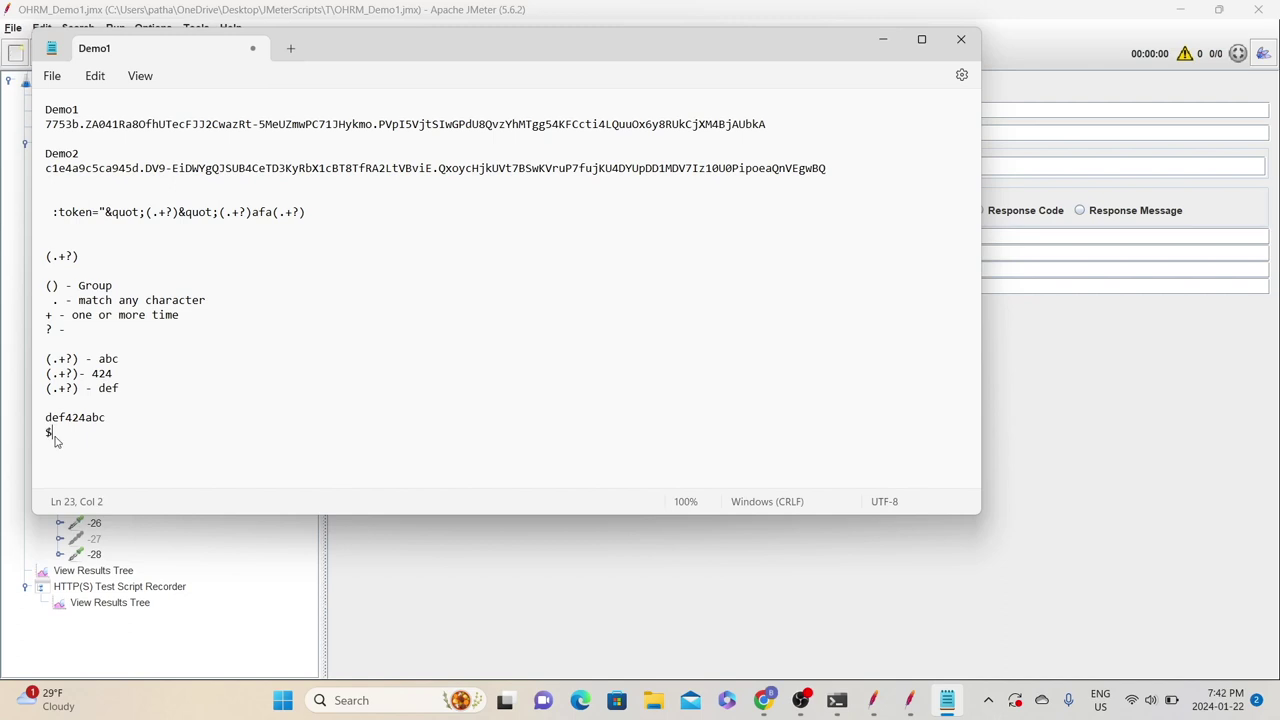
{"action": "type", "text": "3$$2$$1$"}
{"action": "double_click", "coordinate": [120, 418]}
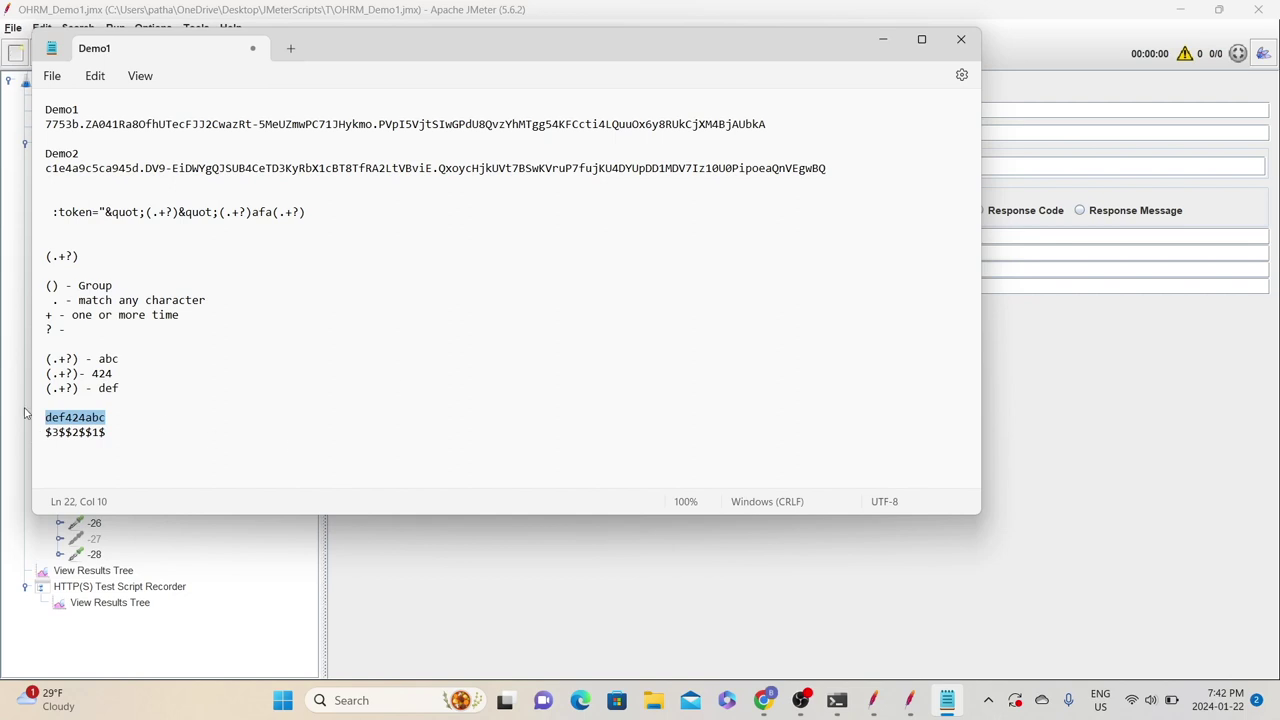
- Add the single-group template example "$1$ - abc" at the end of the notes
{"action": "left_click", "coordinate": [119, 449]}
{"action": "key", "text": "Return"}
{"action": "key", "text": "Return"}
{"action": "type", "text": "$"}
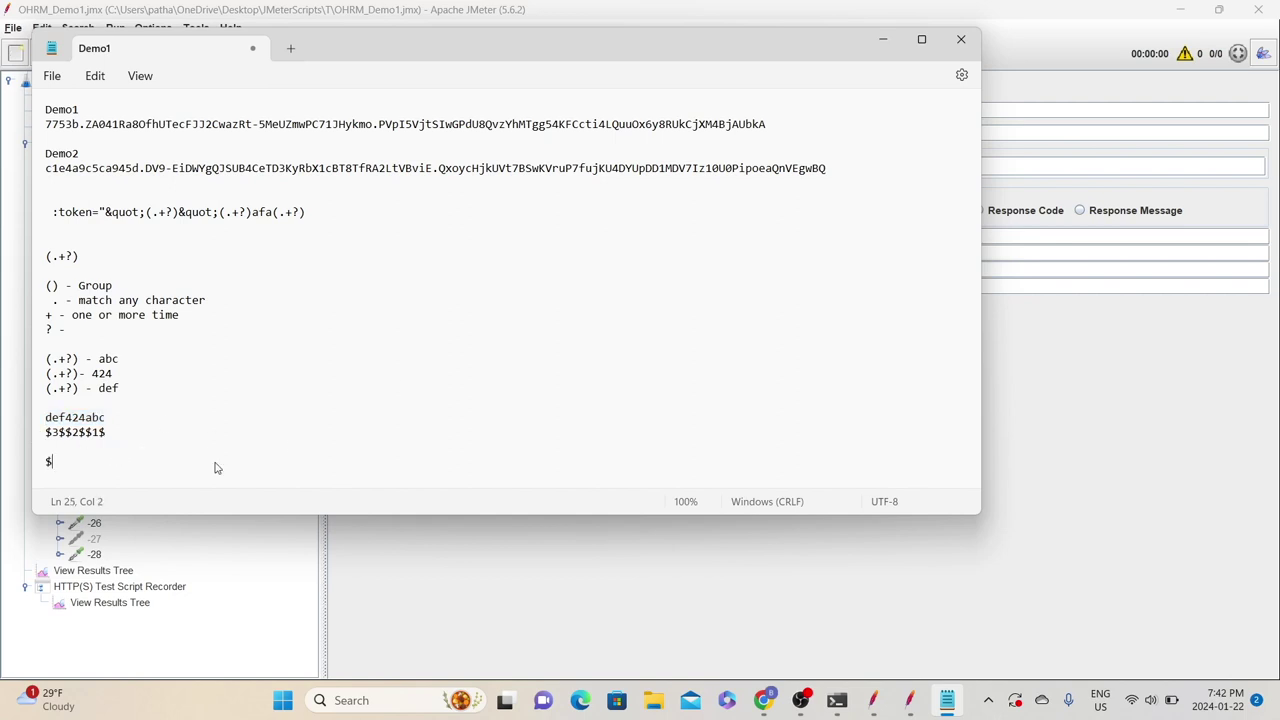
{"action": "type", "text": "1$ - abc"}
- Set the extractor's match number to 1 and test :token="&quot;(.+?)&quot; against sample -3's response in the RegExp Tester
{"action": "key", "text": "alt+Tab"}
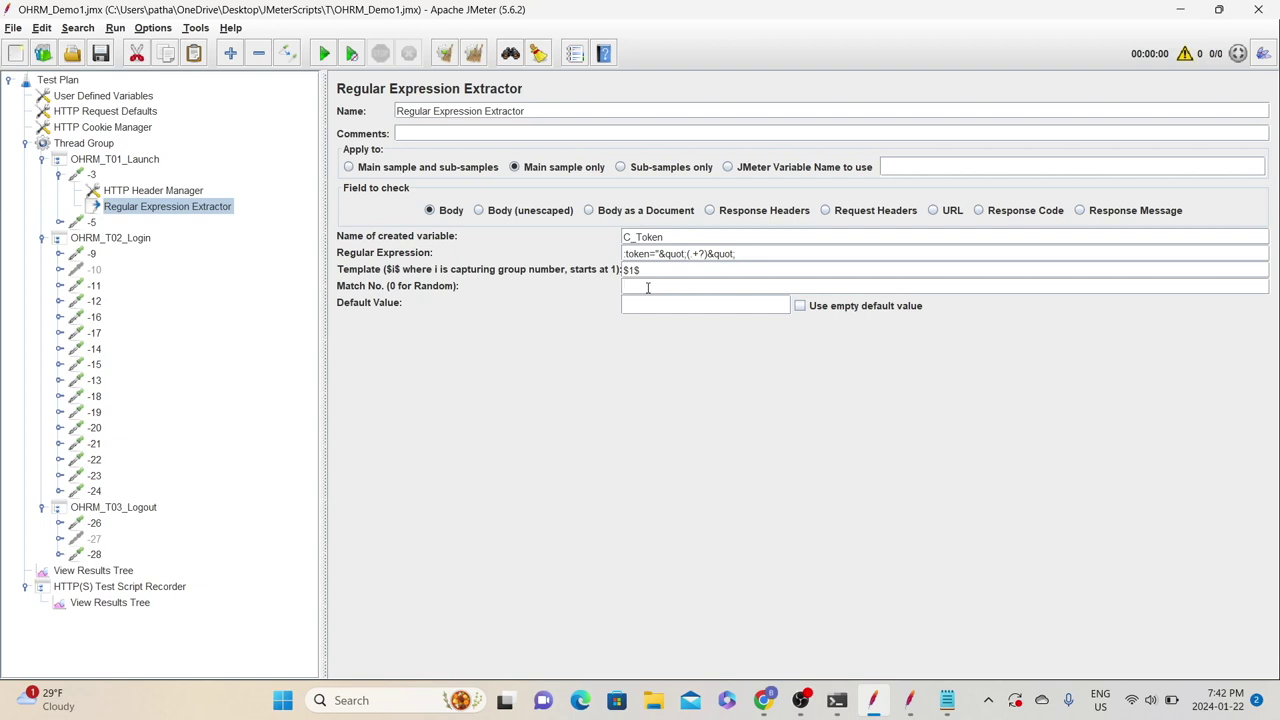
{"action": "type", "text": "1"}
{"action": "left_click", "coordinate": [97, 606]}
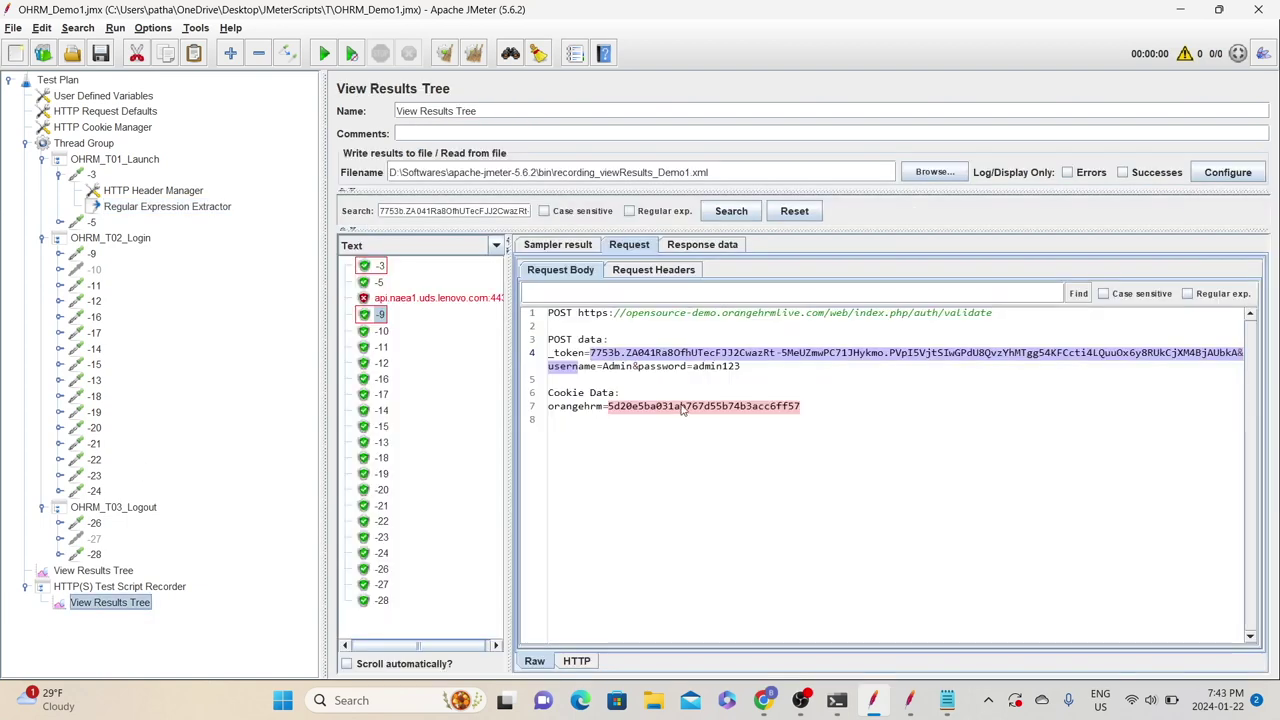
{"action": "left_click", "coordinate": [378, 266]}
{"action": "left_click", "coordinate": [390, 245]}
{"action": "left_click", "coordinate": [376, 280]}
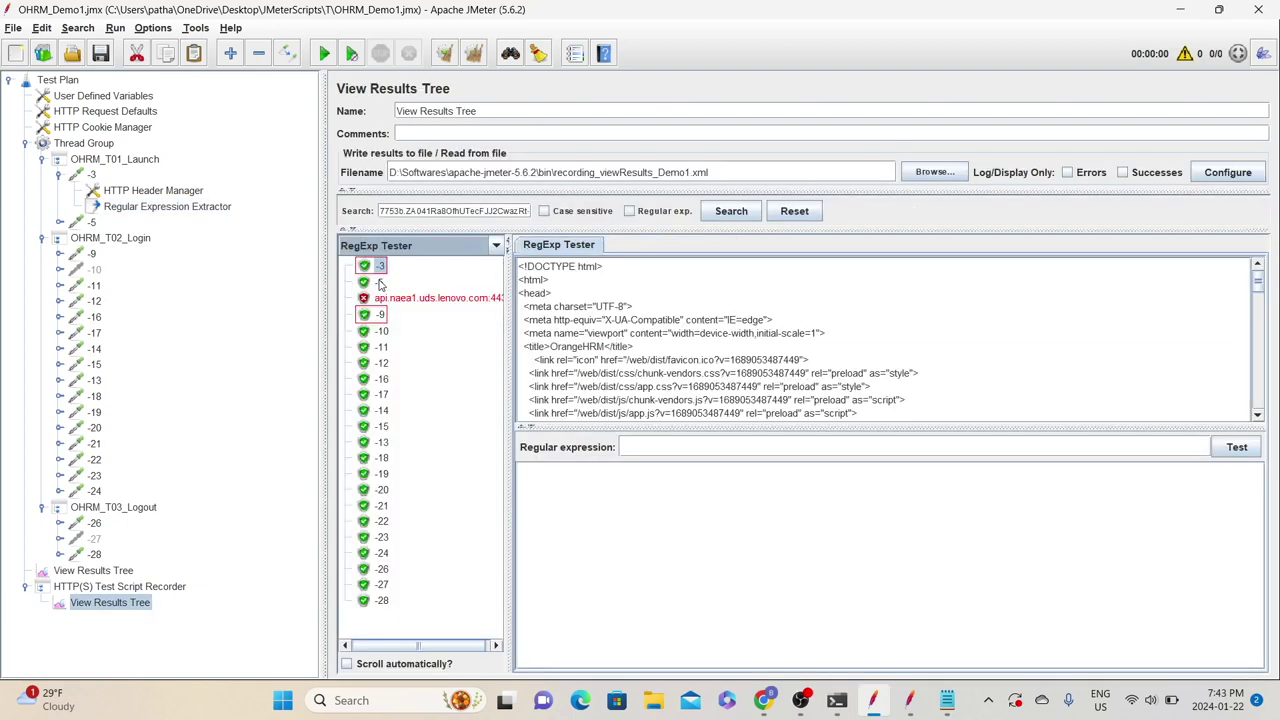
{"action": "left_click", "coordinate": [947, 700]}
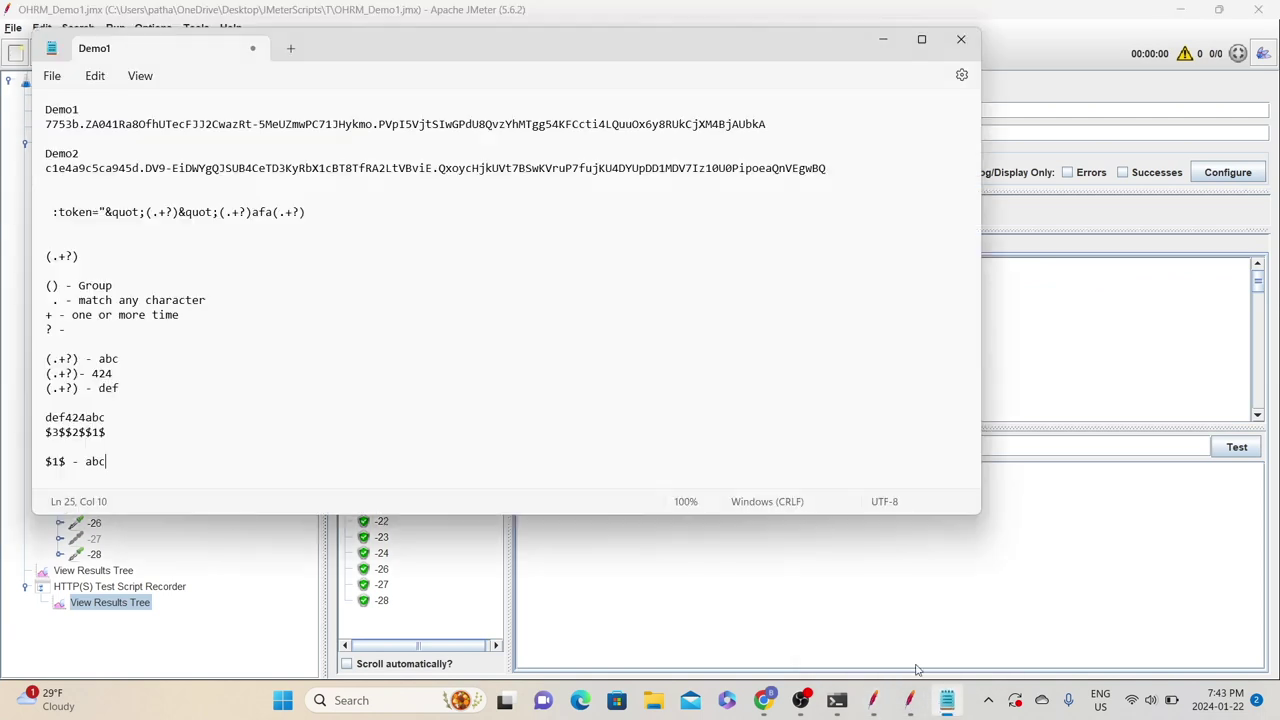
{"action": "left_click", "coordinate": [1150, 447]}
{"action": "key", "text": "ctrl+v"}
{"action": "left_click", "coordinate": [1222, 447]}
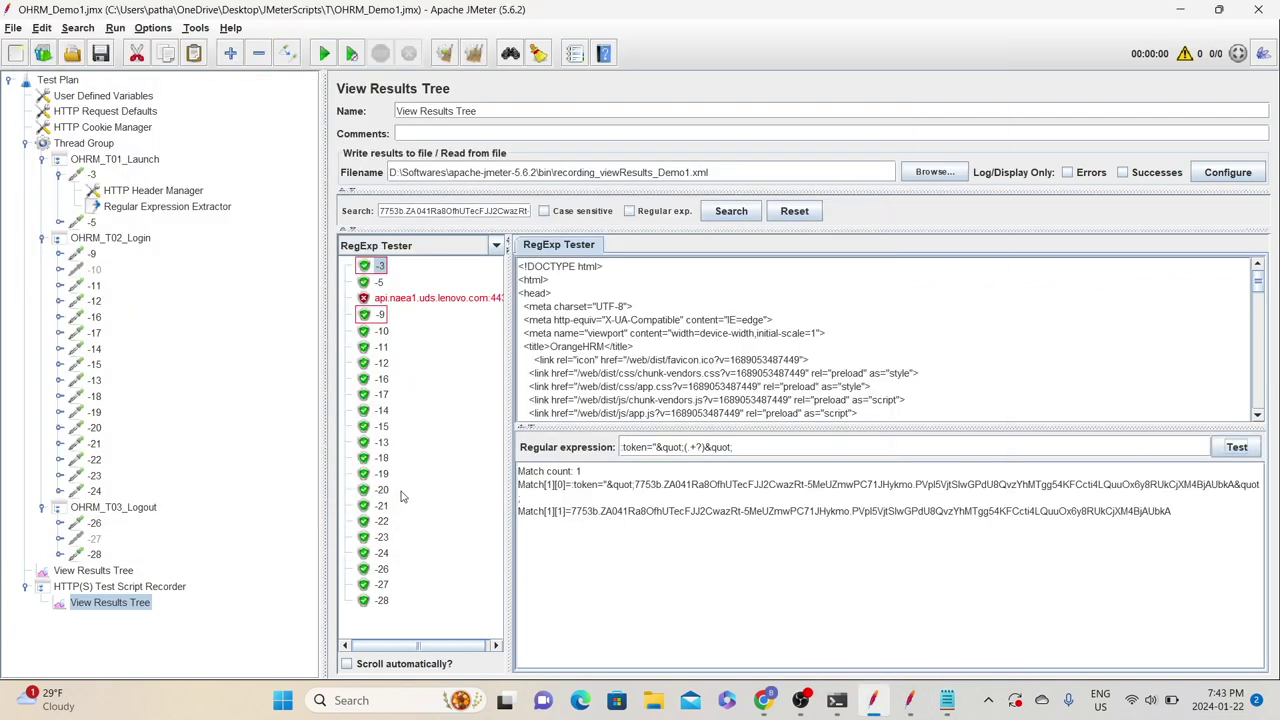
{"action": "left_click_drag", "start_coordinate": [576, 471], "coordinate": [517, 471]}
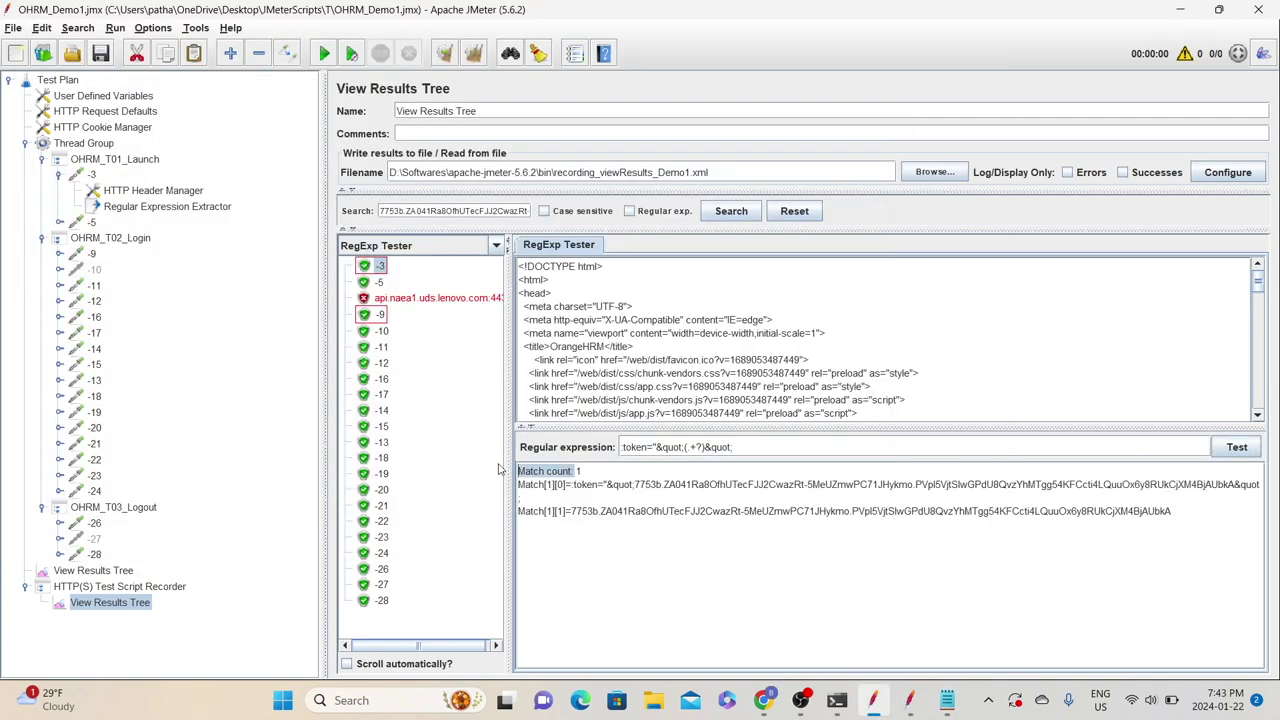
- Set the Regular Expression Extractor's default value to Token_Not_Found
{"action": "left_click", "coordinate": [117, 204]}
{"action": "left_click", "coordinate": [677, 286]}
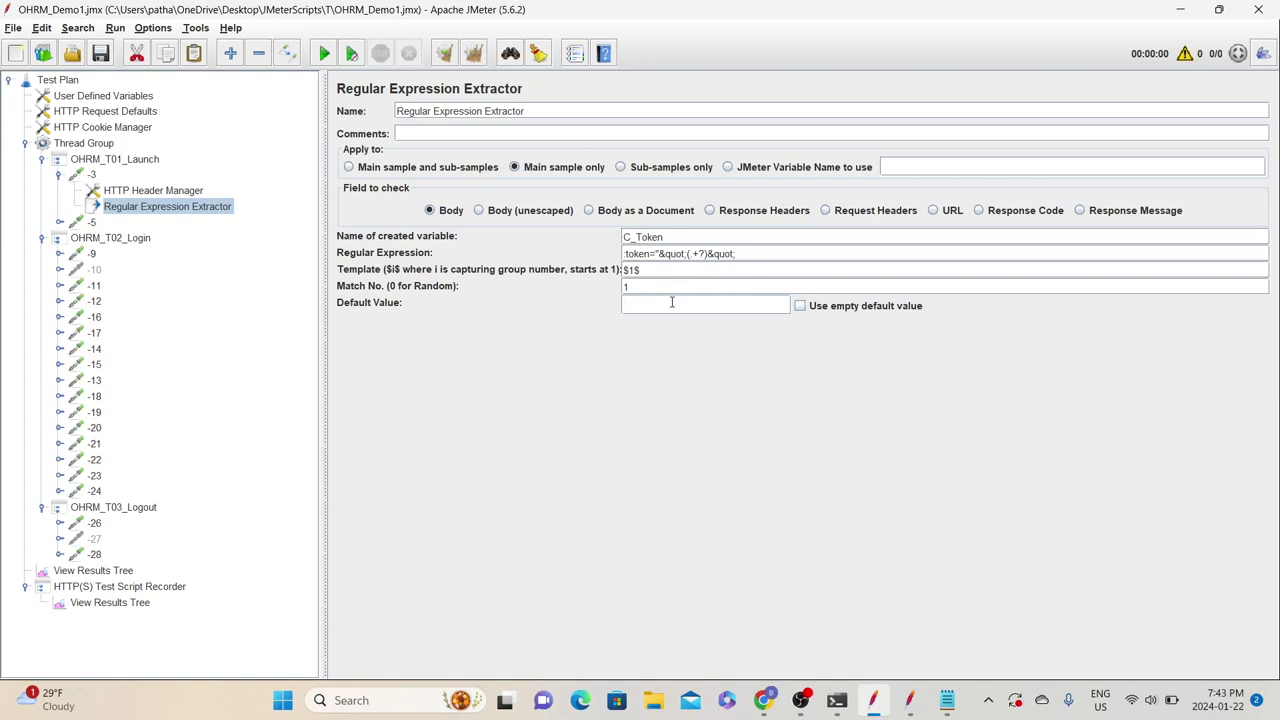
{"action": "type", "text": "Token_Not_Found"}
{"action": "left_click_drag", "start_coordinate": [729, 305], "coordinate": [593, 296]}
- Replace the recorded _token value in request -9 with the extractor's variable reference ${C_Token}
{"action": "left_click", "coordinate": [661, 238]}
{"action": "double_click", "coordinate": [660, 236]}
{"action": "left_click", "coordinate": [92, 254]}
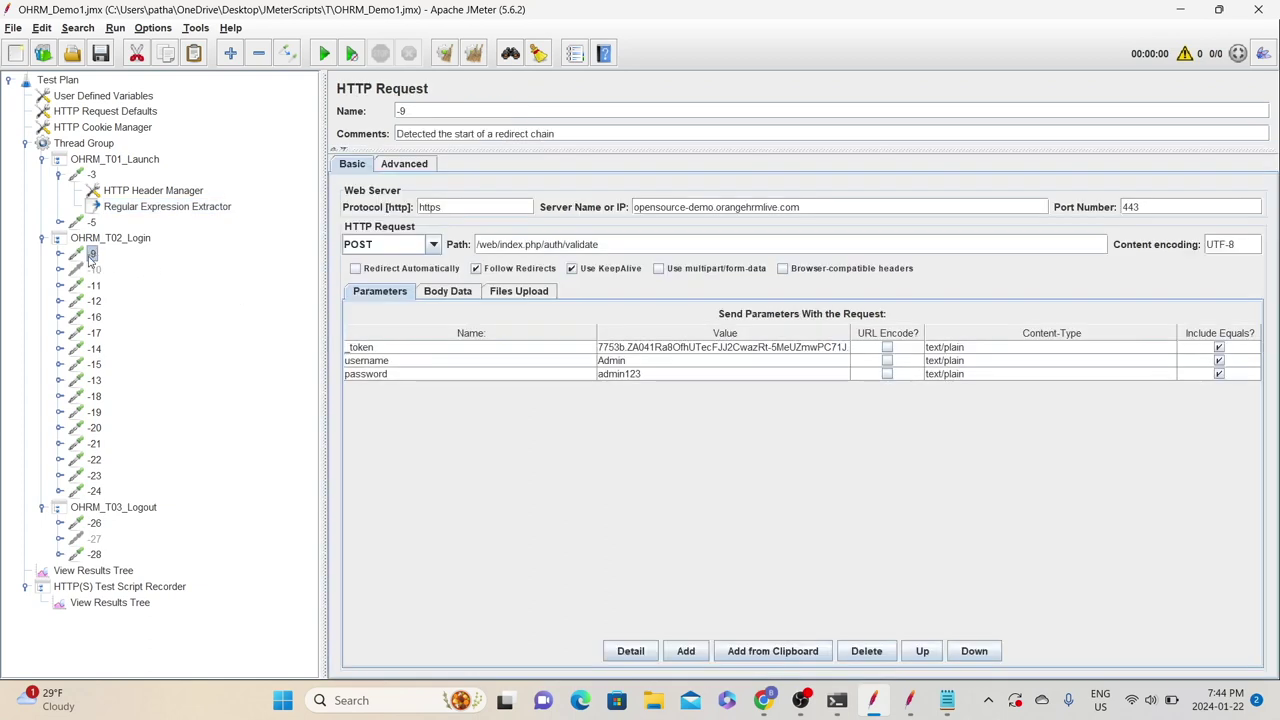
{"action": "double_click", "coordinate": [642, 346]}
{"action": "key", "text": "ctrl+a"}
{"action": "key", "text": "BackSpace"}
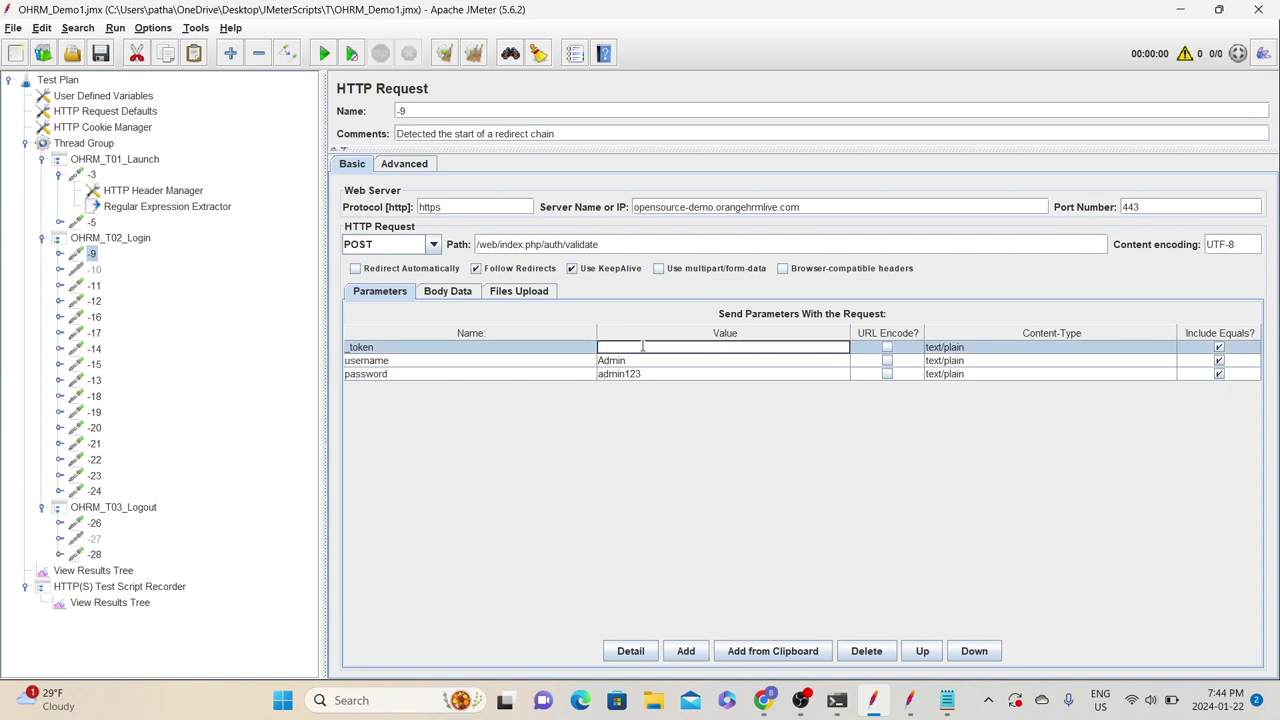
{"action": "type", "text": "${}C_Token"}
{"action": "left_click", "coordinate": [320, 366]}
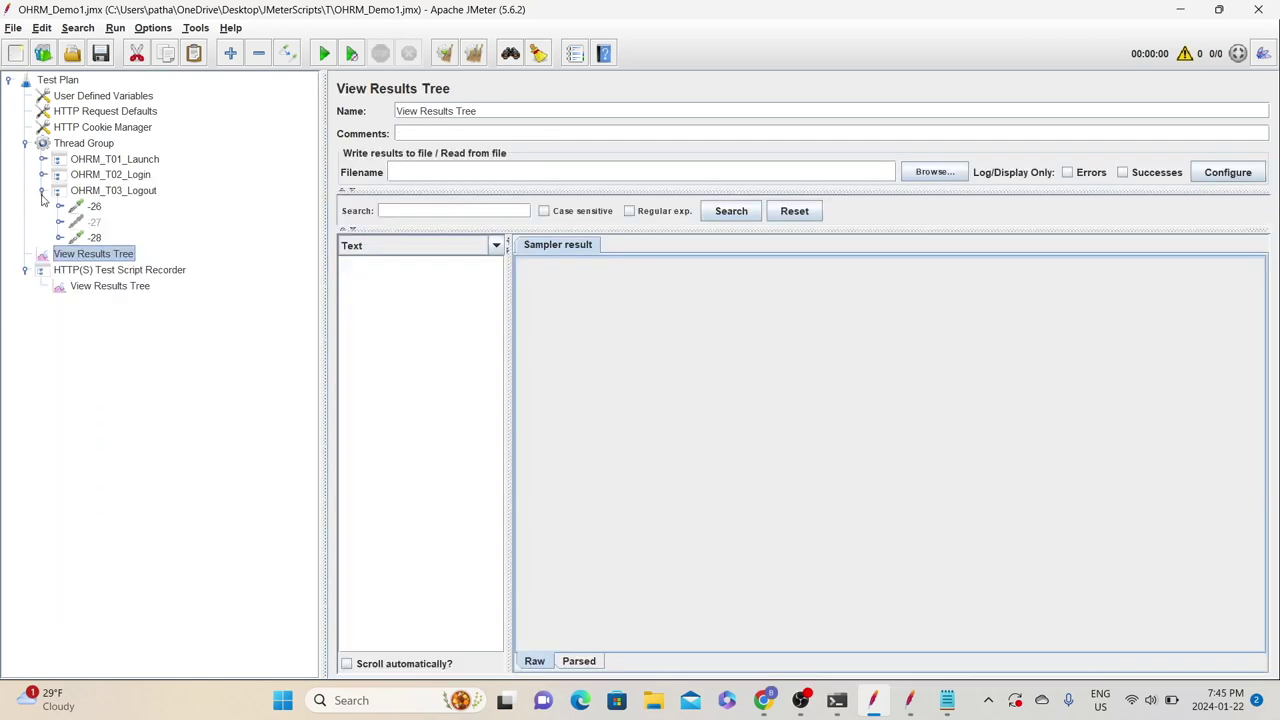
- Add a Debug Sampler at the end of the Thread Group and look over its System properties options
{"action": "left_click", "coordinate": [42, 190]}
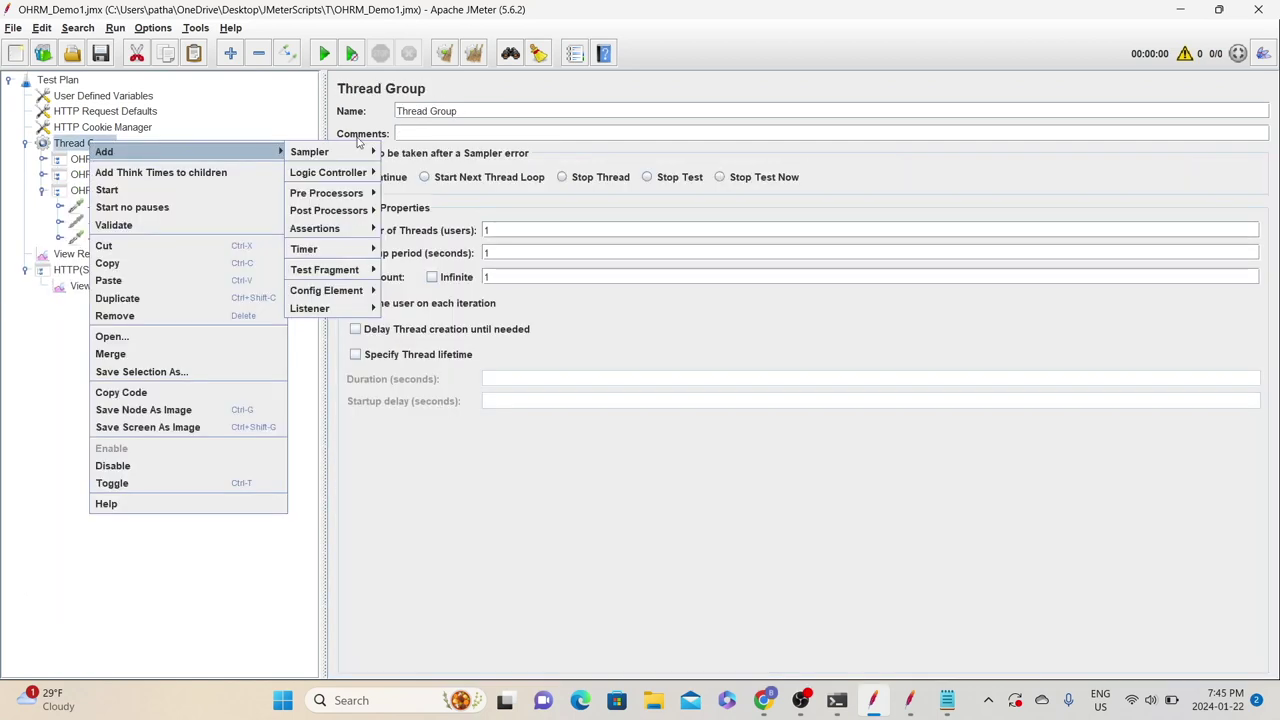
{"action": "mouse_move", "coordinate": [350, 151]}
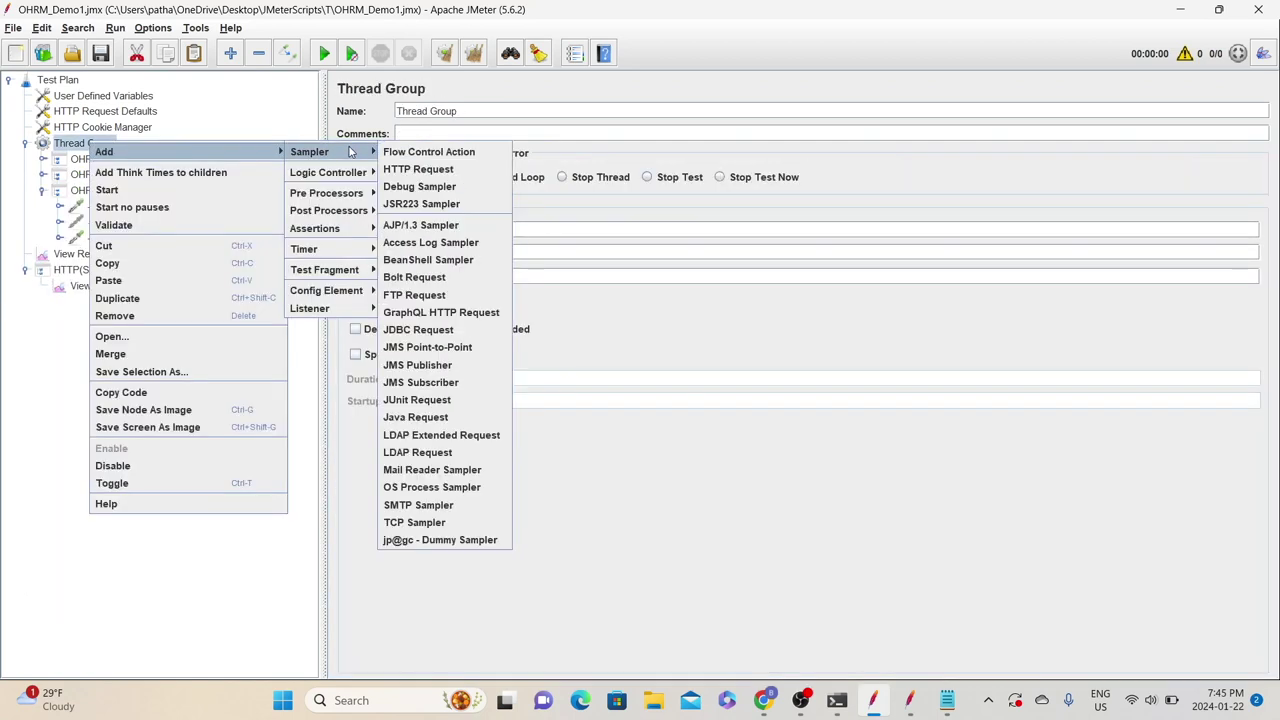
{"action": "left_click", "coordinate": [428, 193]}
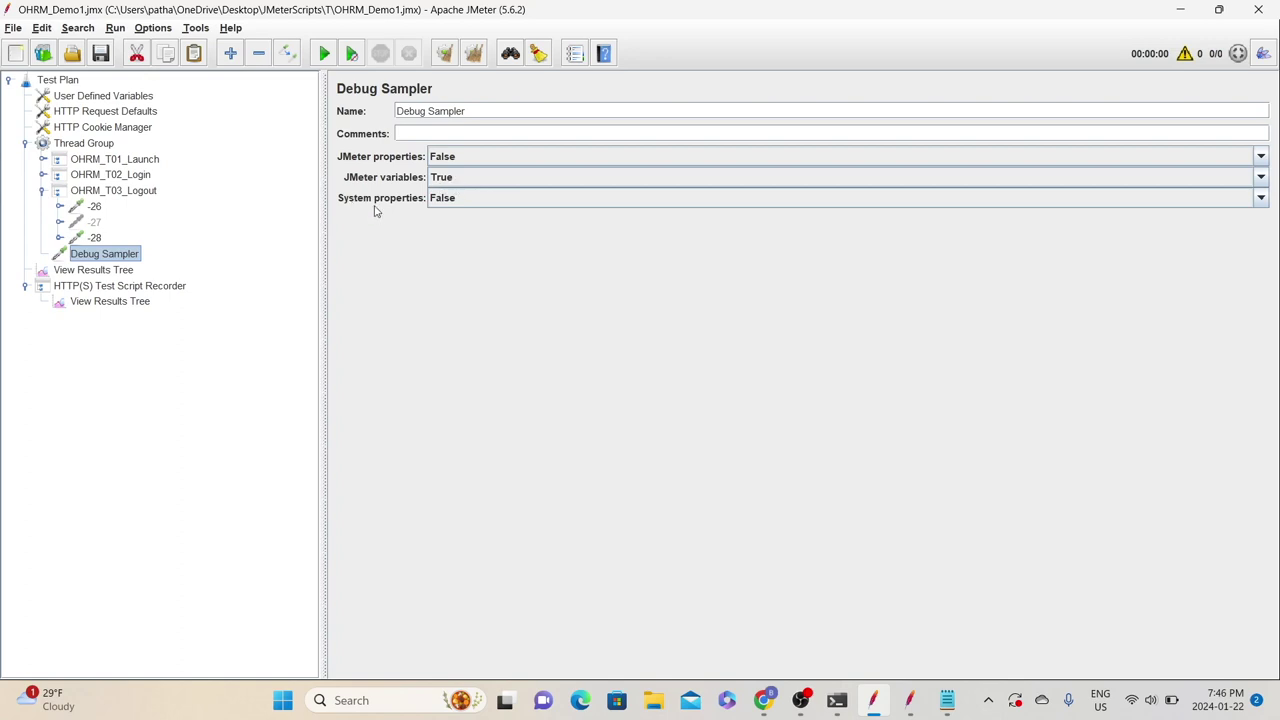
{"action": "left_click", "coordinate": [476, 199]}
{"action": "left_click", "coordinate": [475, 200]}
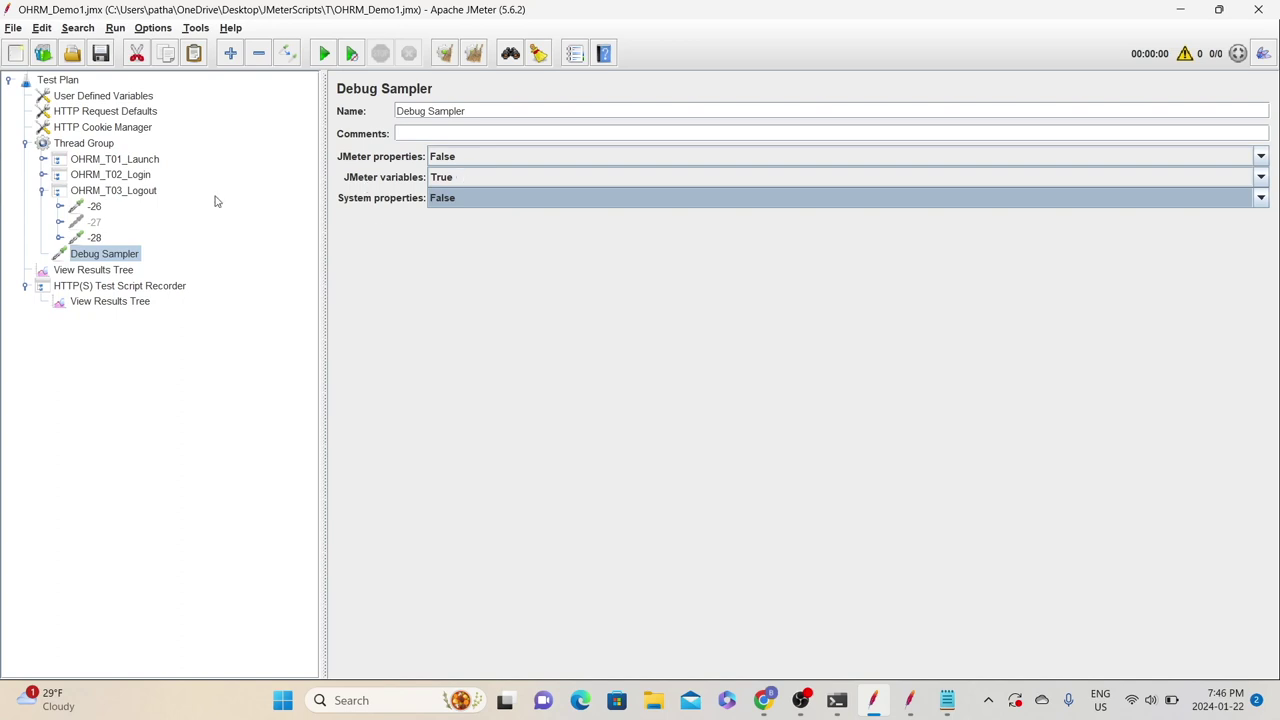
- Run the test plan with View Results Tree open, appending to the existing recording_viewResults_Demo1.xml file
{"action": "left_click", "coordinate": [100, 270]}
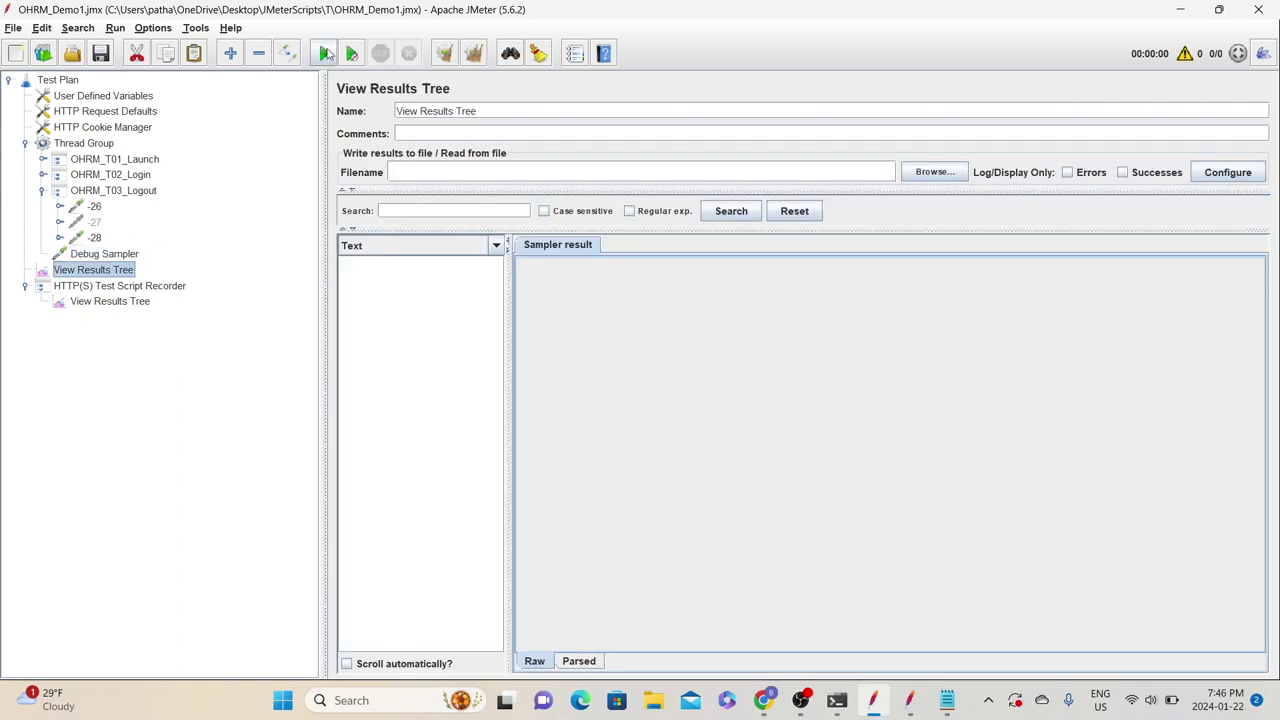
{"action": "left_click", "coordinate": [325, 53]}
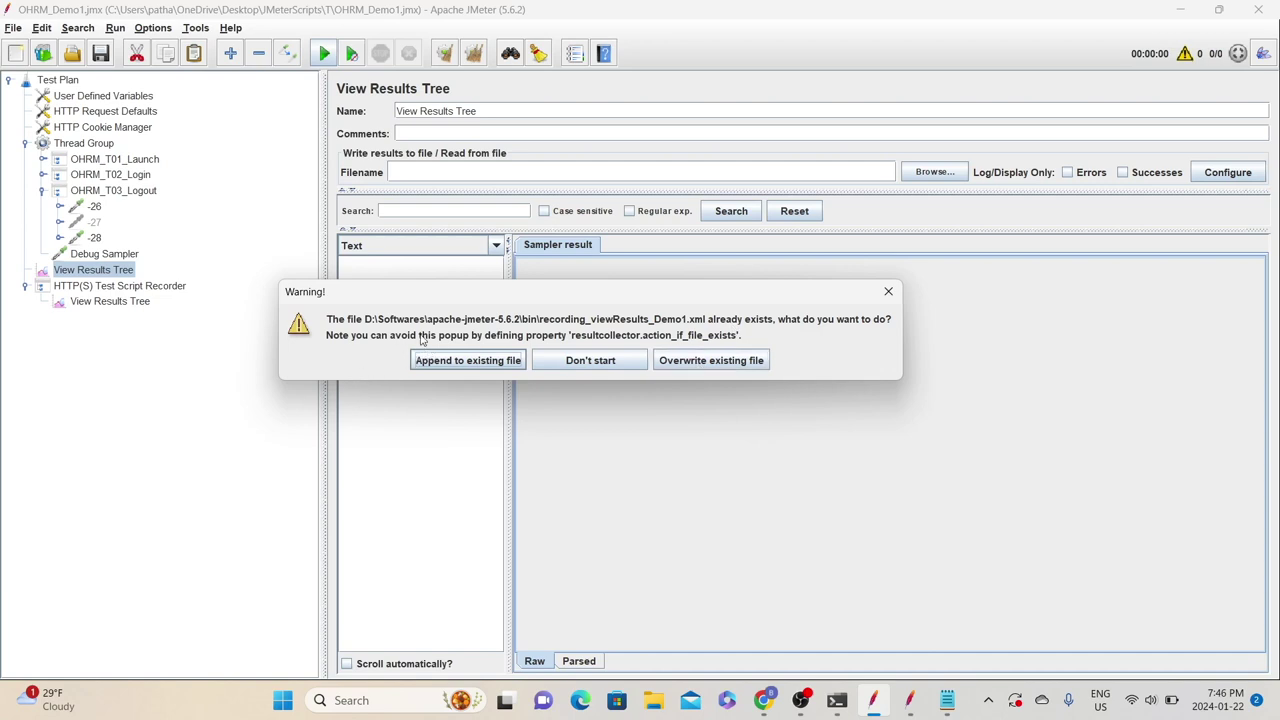
{"action": "left_click", "coordinate": [450, 358]}
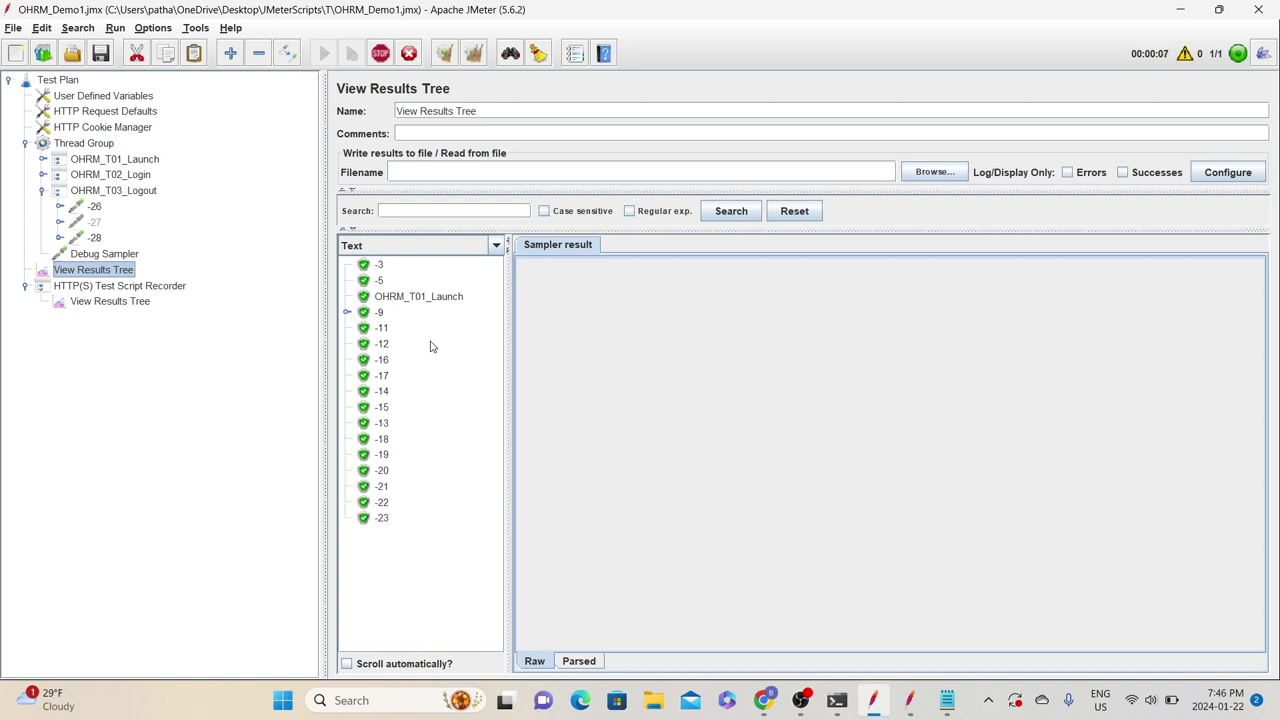
- Enable Generate parent sample on the OHRM_T01_Launch, OHRM_T02_Login and OHRM_T03_Logout controllers and rerun the test
{"action": "left_click", "coordinate": [98, 163]}
{"action": "left_click", "coordinate": [345, 156]}
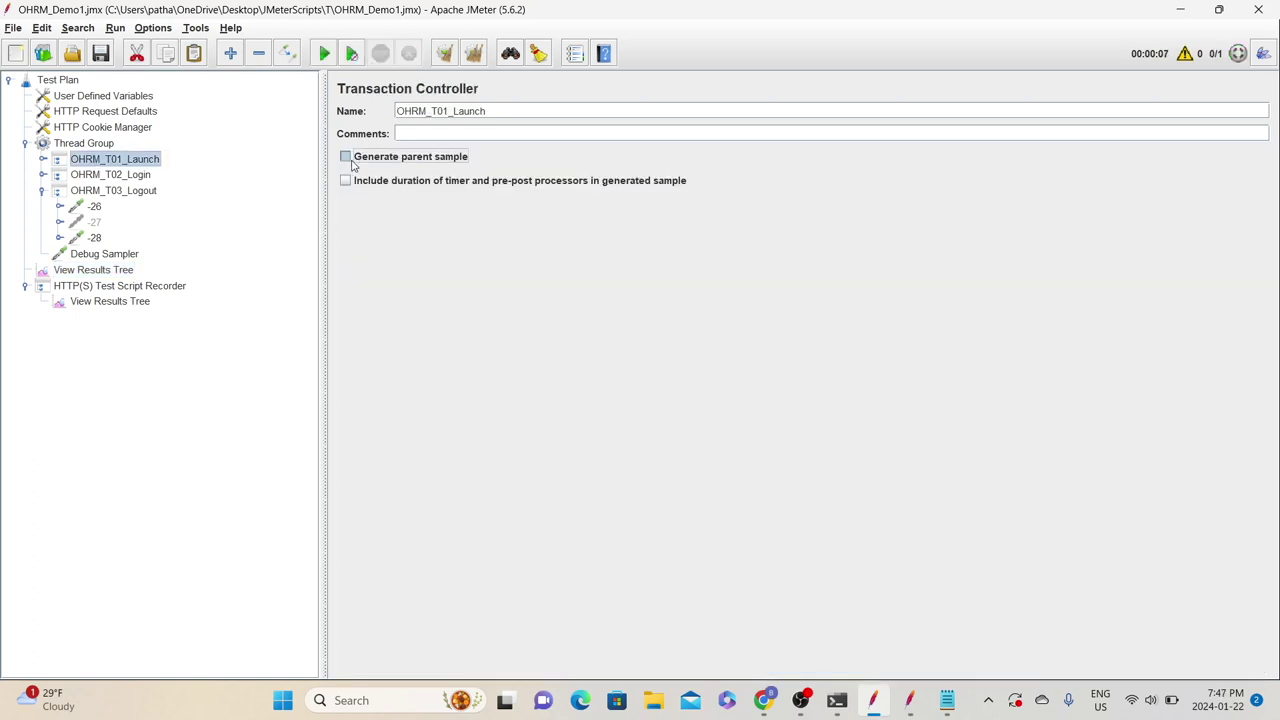
{"action": "left_click", "coordinate": [100, 176]}
{"action": "left_click", "coordinate": [345, 156]}
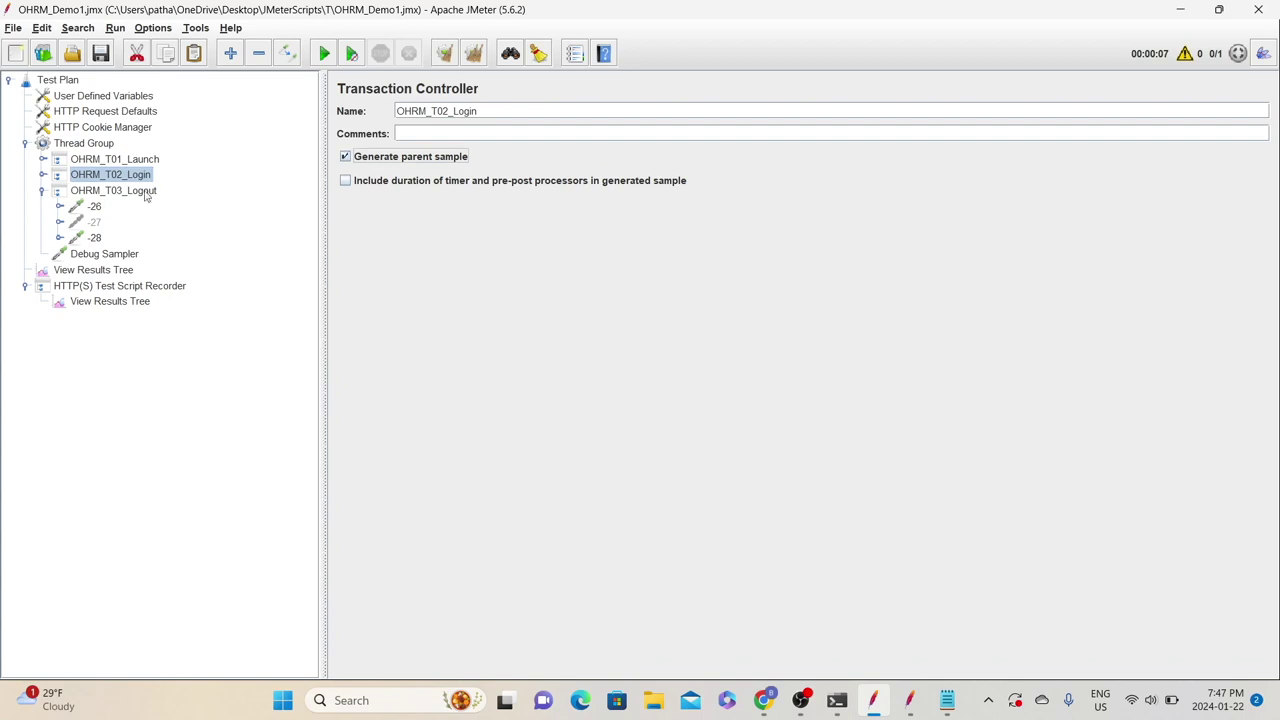
{"action": "left_click", "coordinate": [146, 191]}
{"action": "left_click", "coordinate": [345, 156]}
{"action": "left_click", "coordinate": [324, 53]}
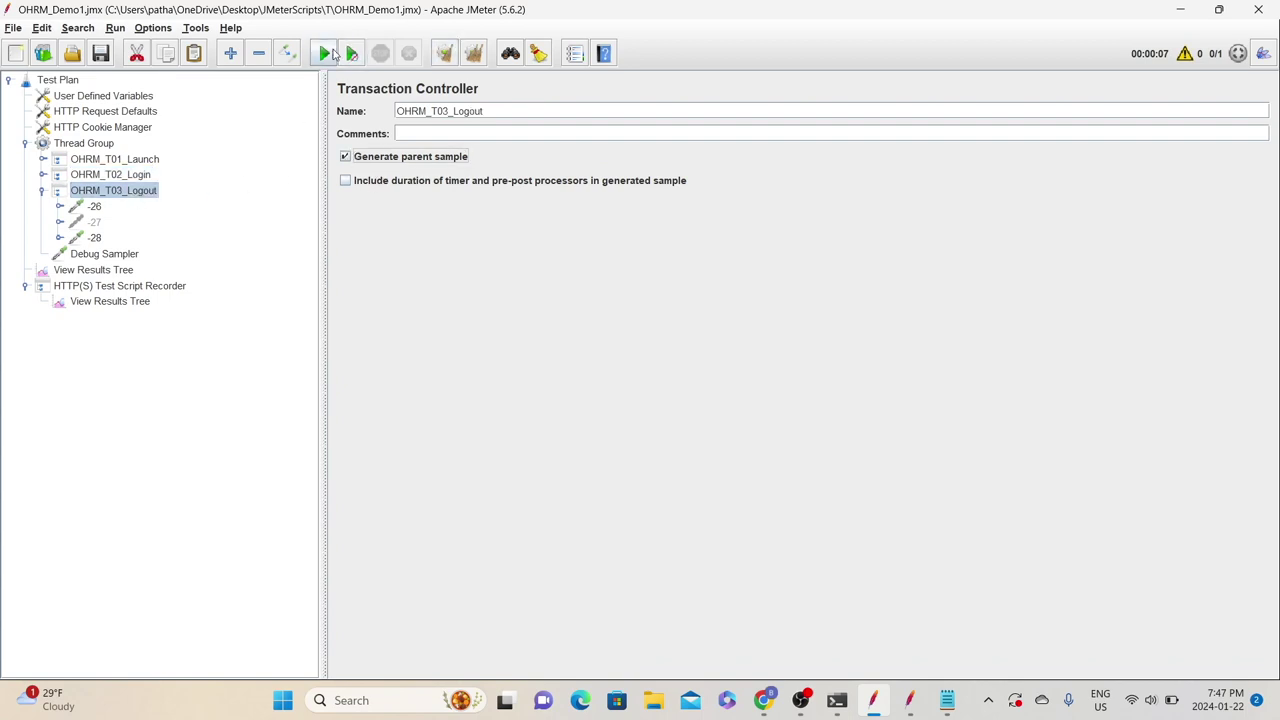
{"action": "left_click", "coordinate": [505, 374]}
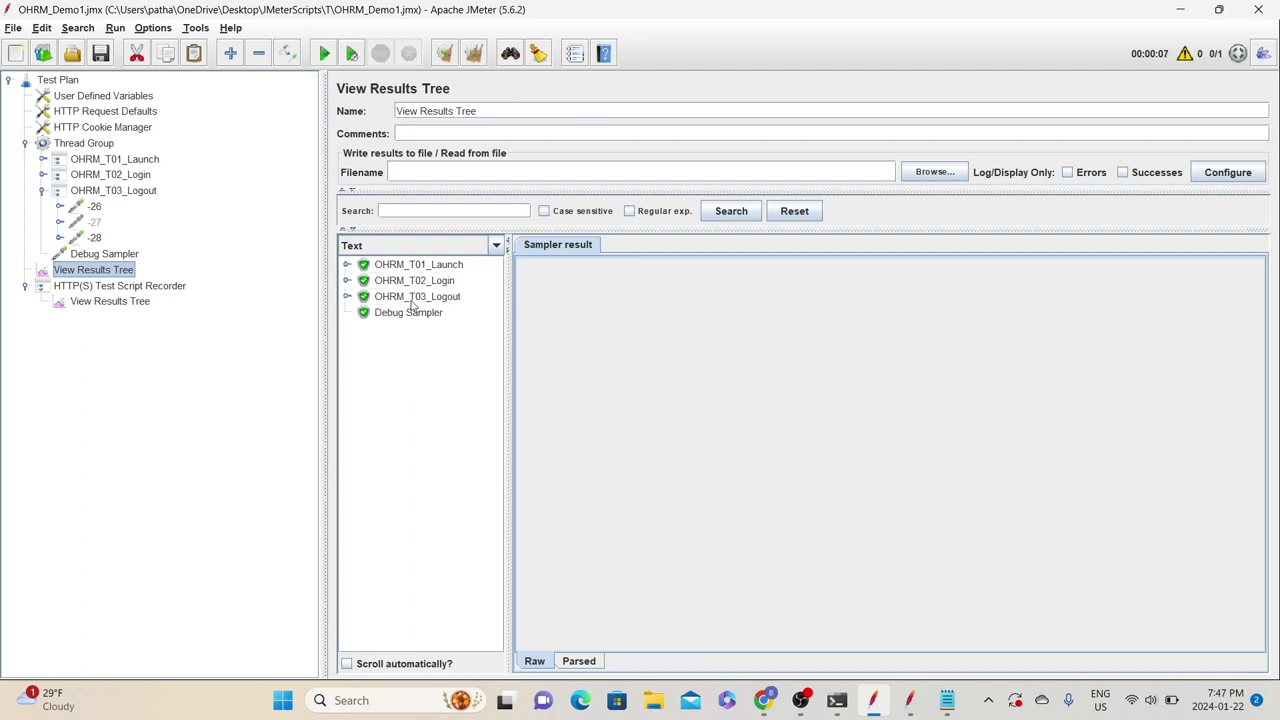
- Inspect the _token posted in the request body of sub-sample -9-0 under OHRM_T02_Login
{"action": "left_click", "coordinate": [347, 265]}
{"action": "left_click", "coordinate": [346, 313]}
{"action": "left_click", "coordinate": [395, 328]}
{"action": "left_click", "coordinate": [629, 246]}
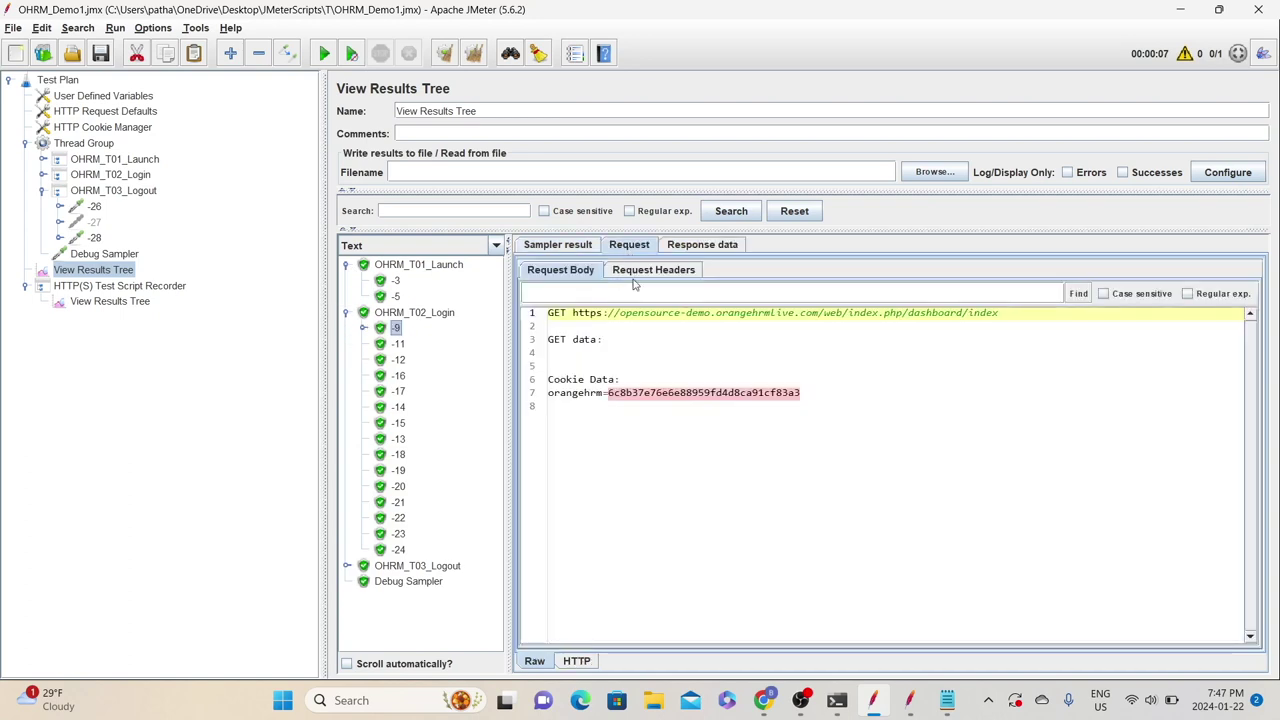
{"action": "left_click", "coordinate": [364, 328]}
{"action": "left_click", "coordinate": [416, 344]}
{"action": "left_click_drag", "start_coordinate": [590, 353], "coordinate": [1210, 354]}
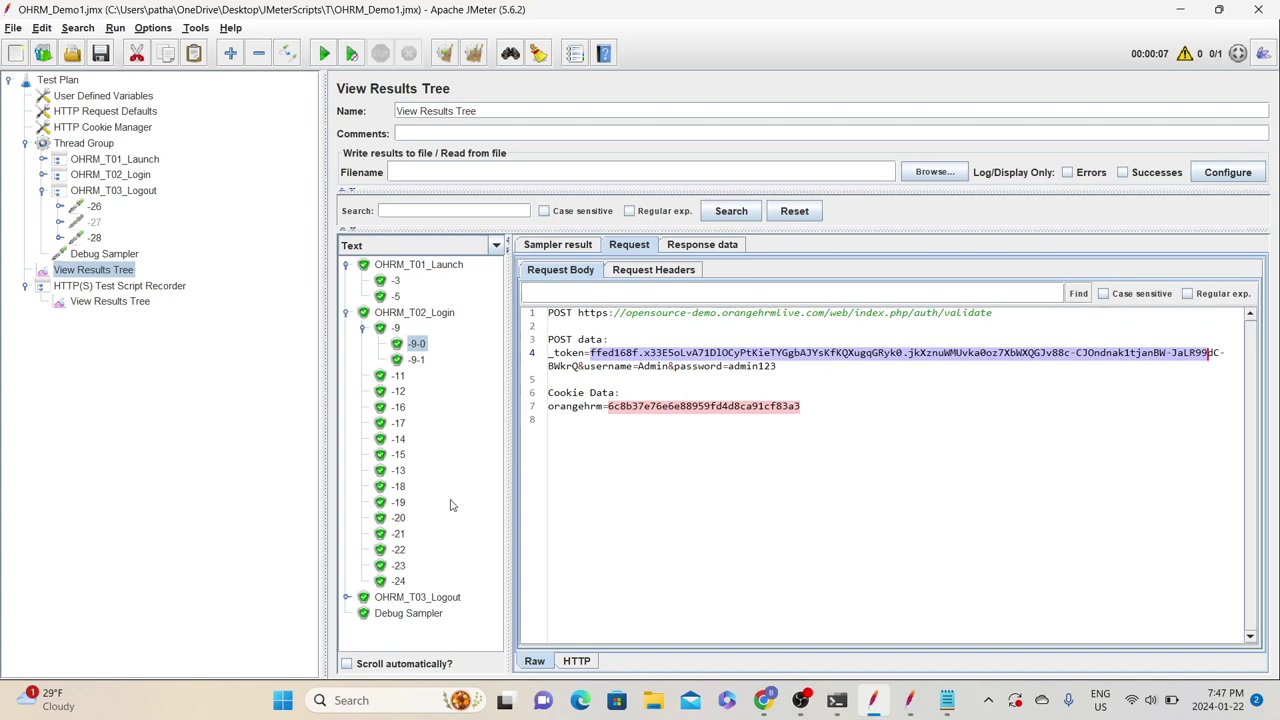
- Examine the C_Token variable in the Debug Sampler's response body
{"action": "left_click", "coordinate": [405, 614]}
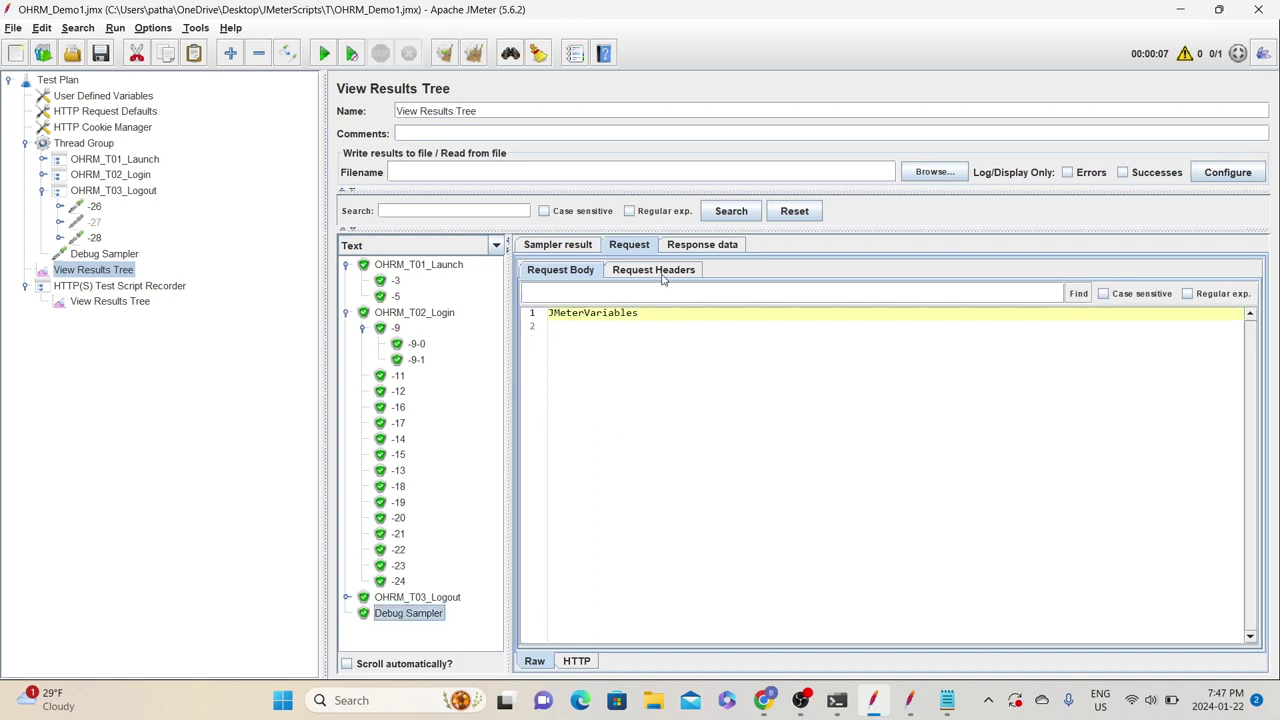
{"action": "left_click", "coordinate": [700, 248]}
{"action": "left_click_drag", "start_coordinate": [527, 313], "coordinate": [570, 565]}
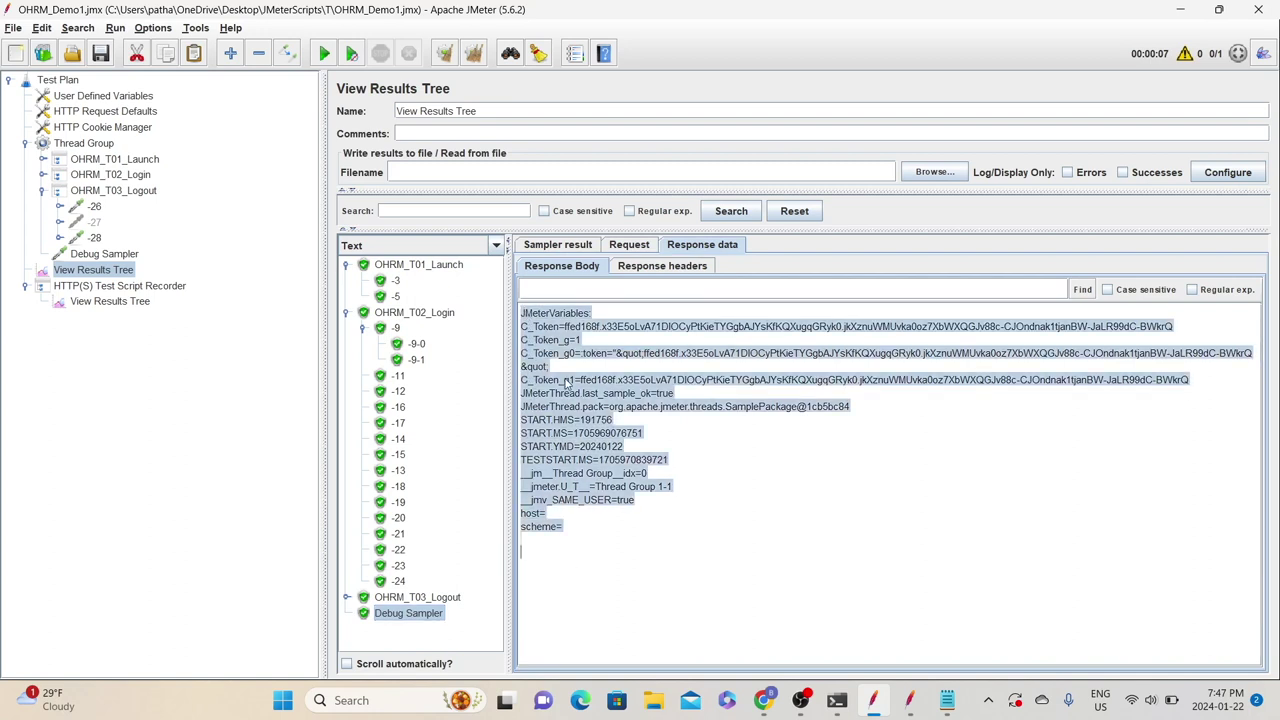
{"action": "left_click", "coordinate": [549, 338]}
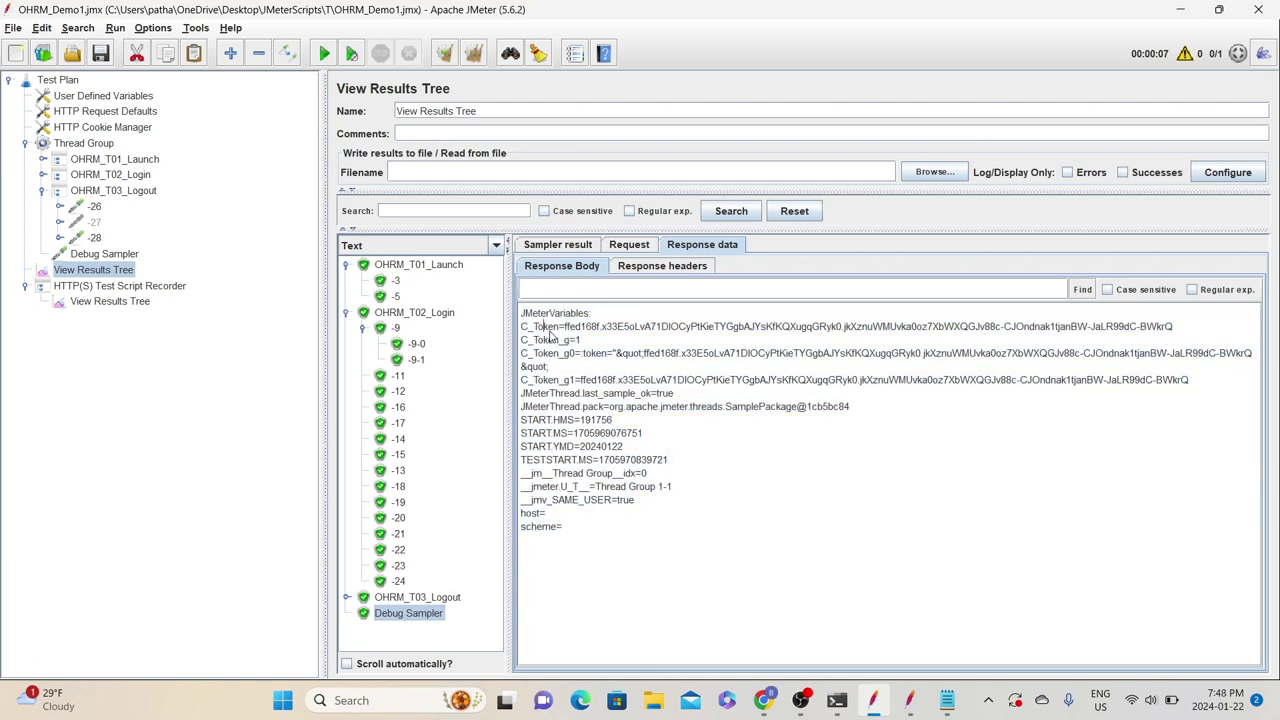
{"action": "left_click_drag", "start_coordinate": [521, 326], "coordinate": [1190, 328]}
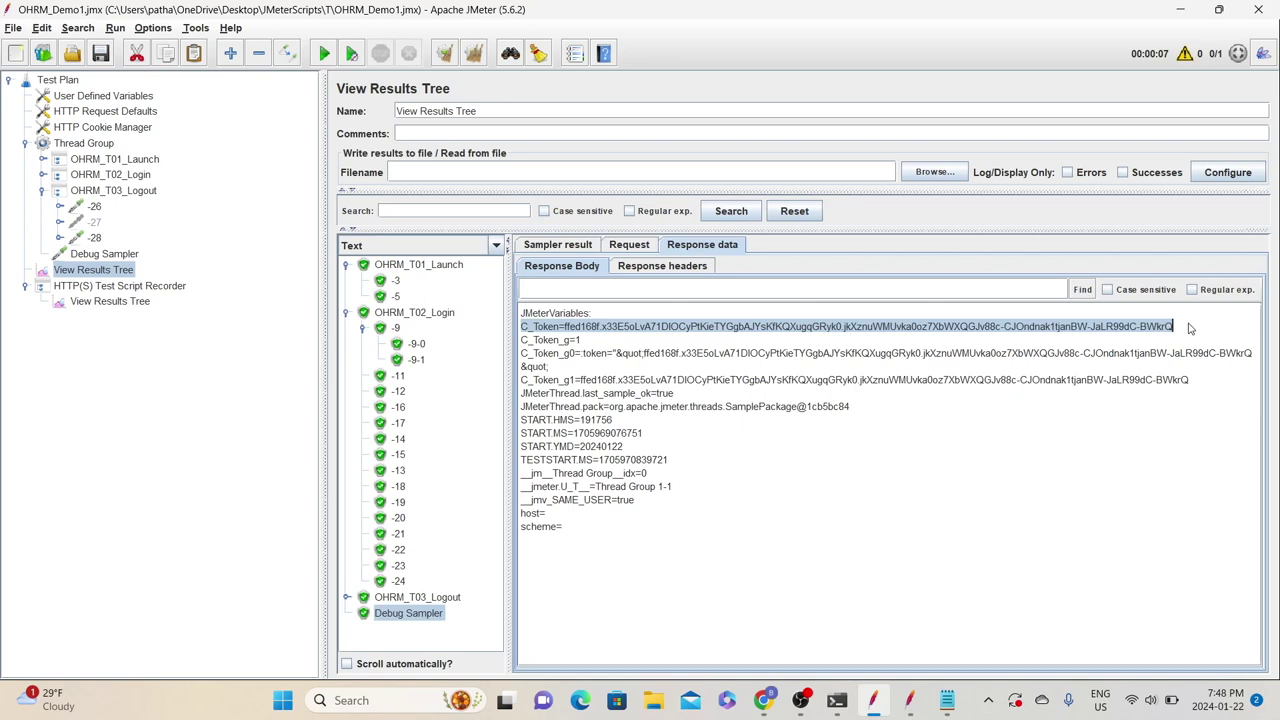
- Review the parameters sent by HTTP Request -9 in the OHRM_T02_Login controller
{"action": "left_click", "coordinate": [390, 329]}
{"action": "left_click", "coordinate": [42, 174]}
{"action": "left_click", "coordinate": [92, 190]}
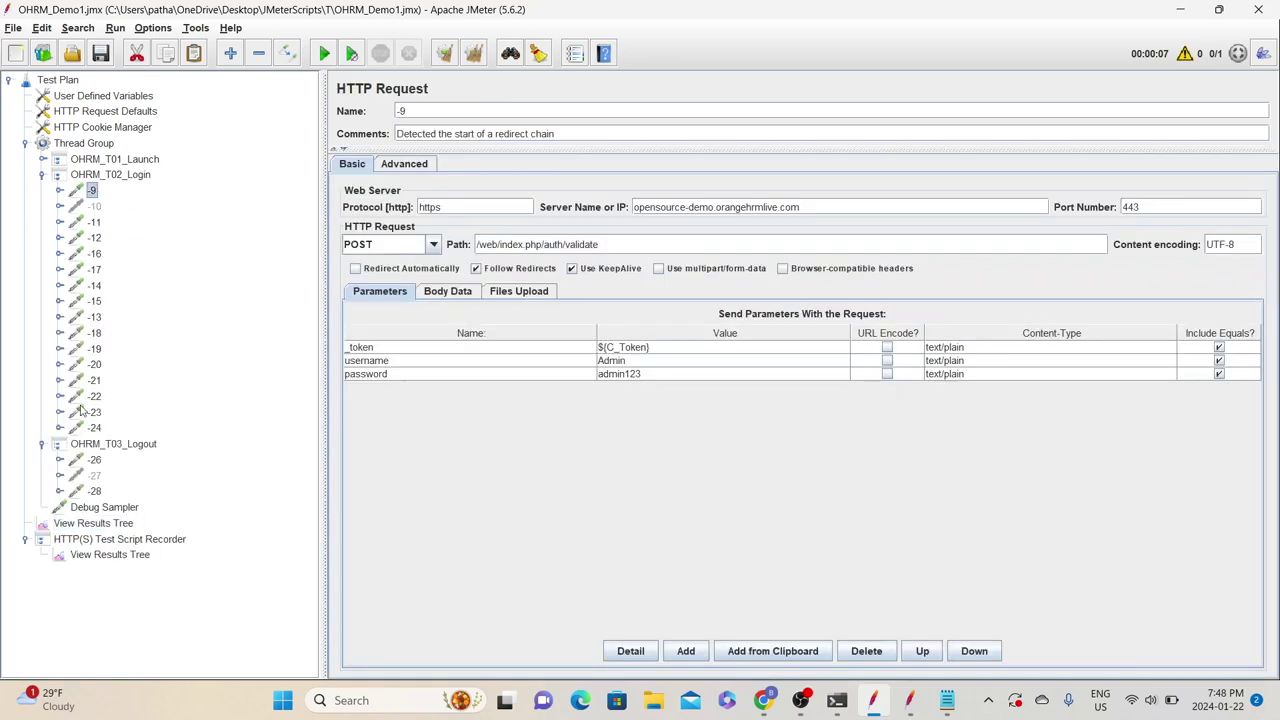
- Search sample -9's response body for Dashboard and copy the search term
{"action": "left_click", "coordinate": [85, 523]}
{"action": "scroll", "coordinate": [665, 447], "scroll_direction": "down", "scroll_amount": 10}
{"action": "scroll", "coordinate": [665, 447], "scroll_direction": "down", "scroll_amount": 5}
{"action": "scroll", "coordinate": [665, 447], "scroll_direction": "up", "scroll_amount": 5}
{"action": "scroll", "coordinate": [665, 499], "scroll_direction": "down", "scroll_amount": 10}
{"action": "left_click", "coordinate": [567, 284]}
{"action": "type", "text": "cashboard"}
{"action": "key", "text": "Return"}
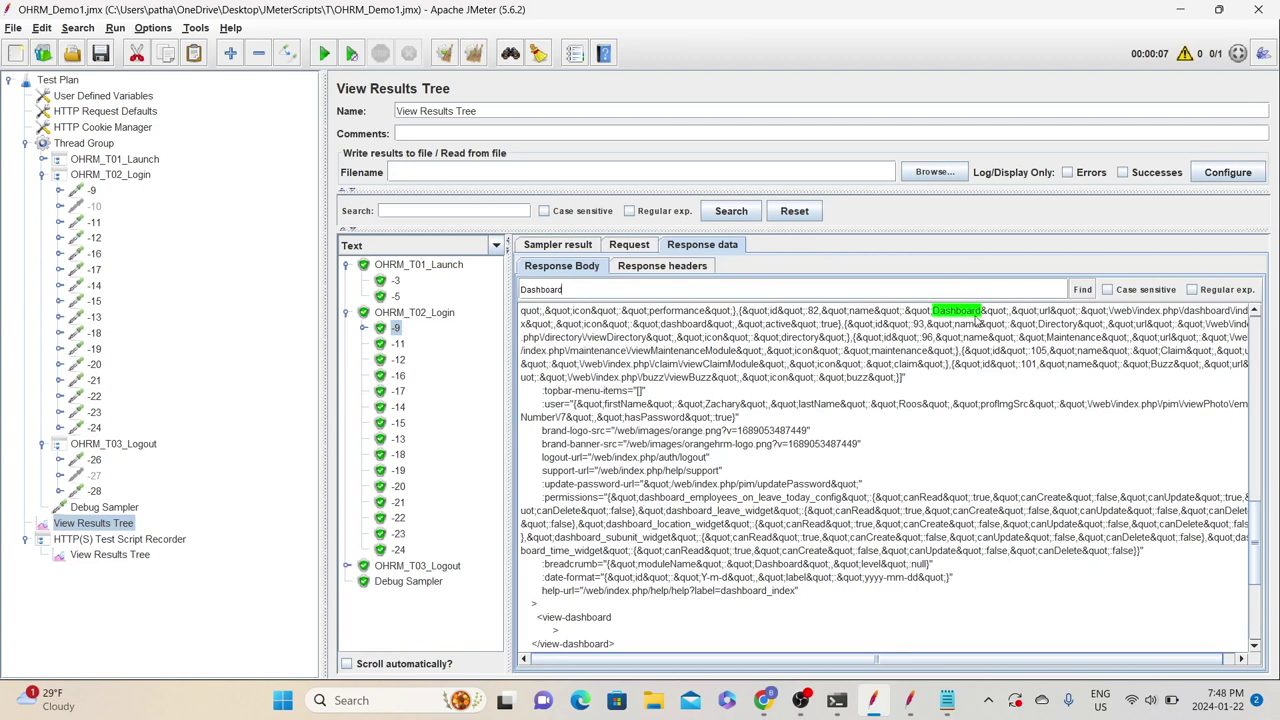
{"action": "key", "text": "ctrl+a"}
{"action": "key", "text": "ctrl+c"}
- Add a Response Assertion to HTTP Request -9
{"action": "left_click", "coordinate": [60, 189]}
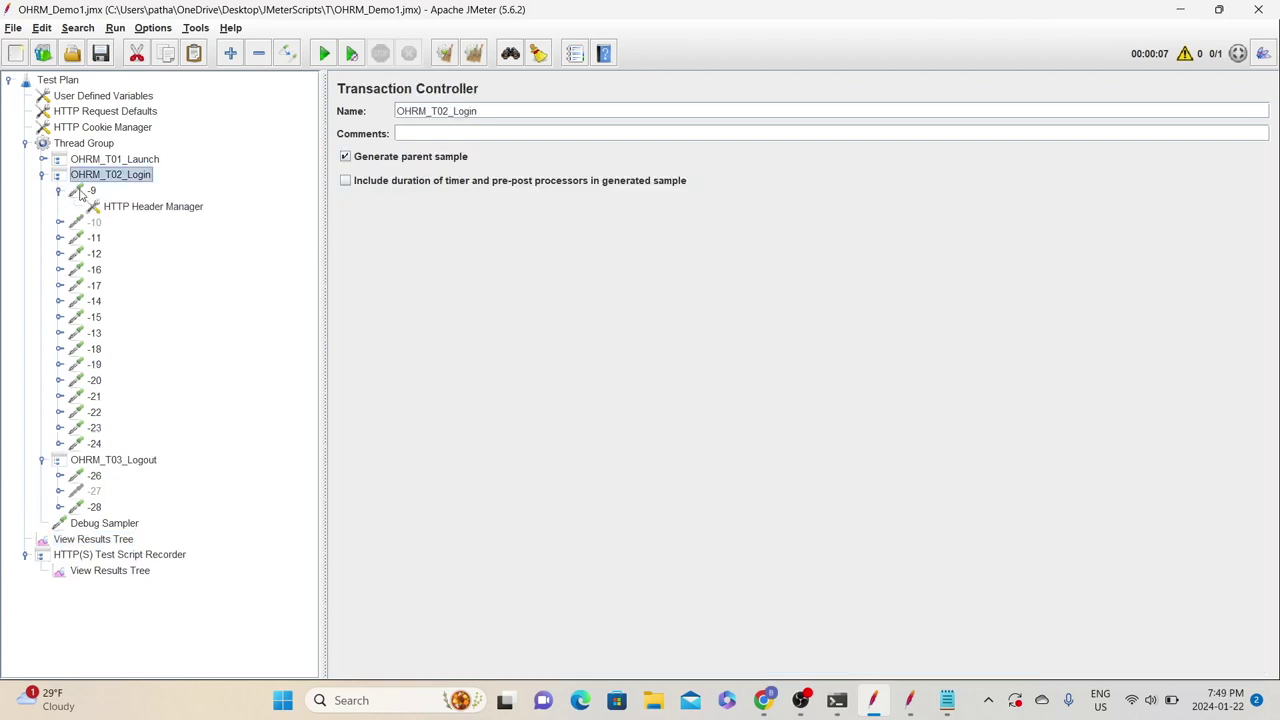
{"action": "left_click", "coordinate": [86, 190]}
{"action": "right_click", "coordinate": [86, 190]}
{"action": "mouse_move", "coordinate": [230, 202]}
{"action": "mouse_move", "coordinate": [285, 202]}
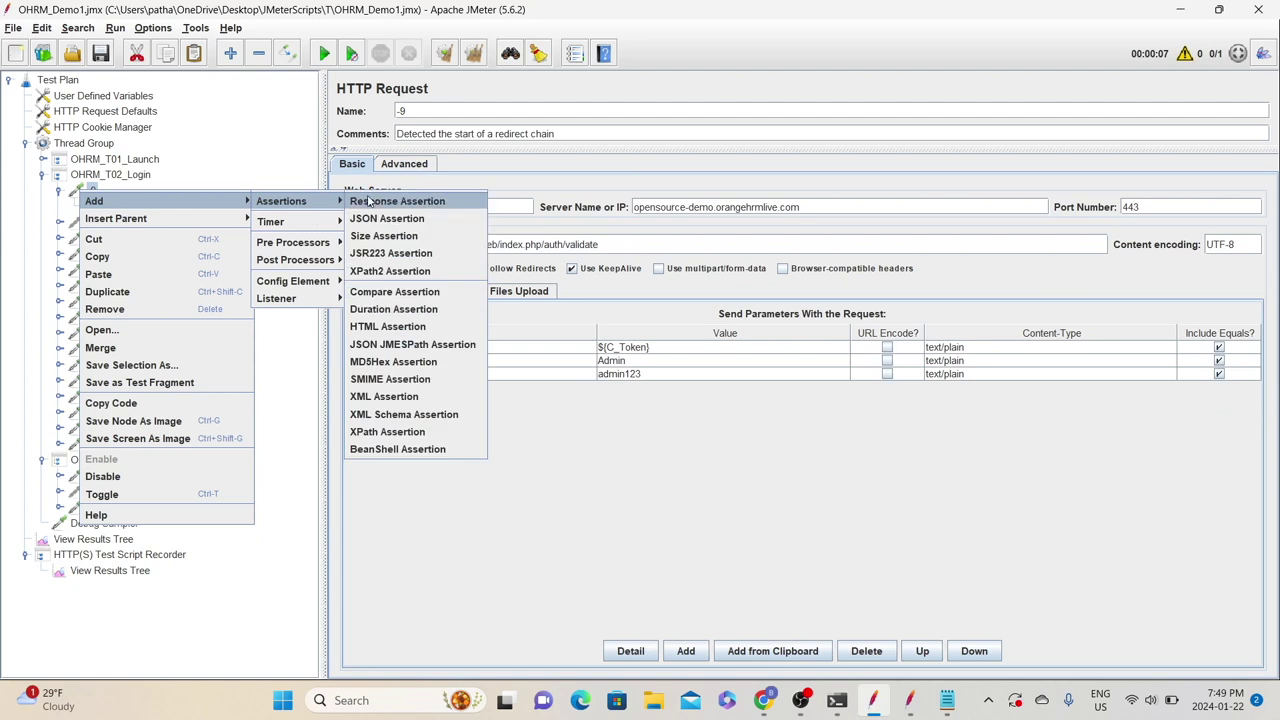
{"action": "left_click", "coordinate": [418, 202]}
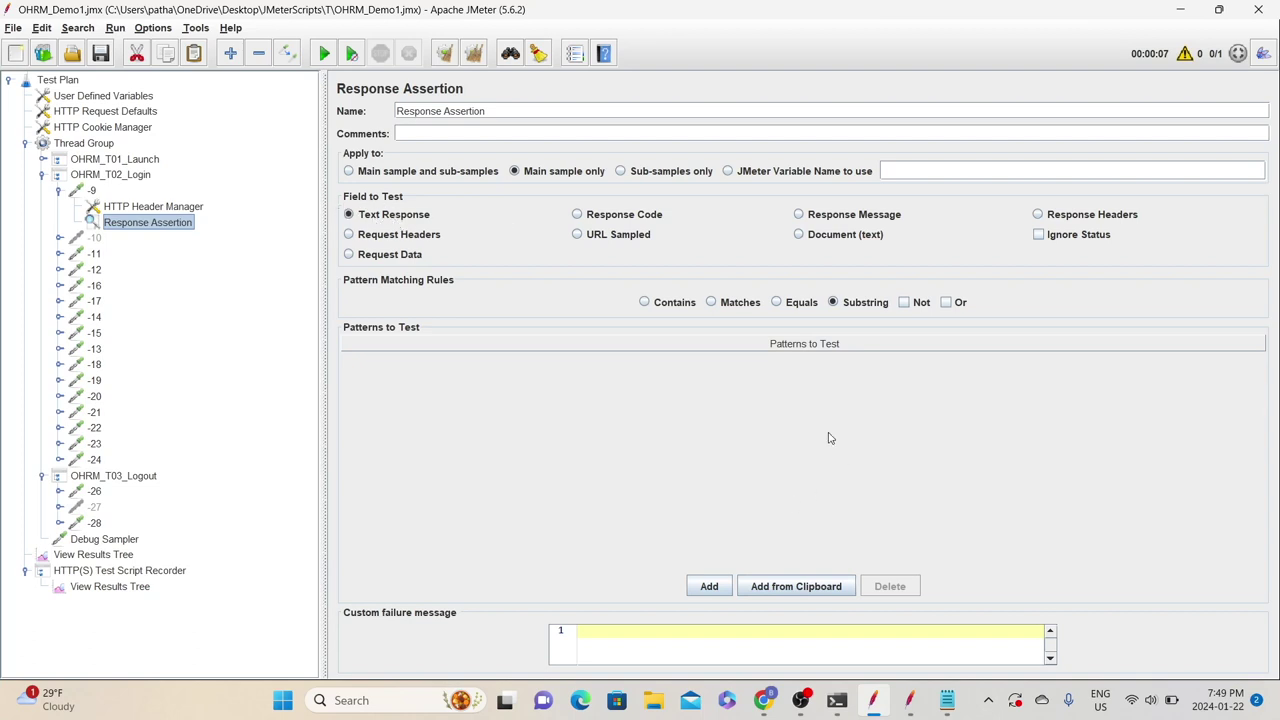
- Configure the assertion to check that the response contains Dashboard, with the custom failure message "Login transaction failed."
{"action": "left_click", "coordinate": [664, 303]}
{"action": "left_click", "coordinate": [710, 587]}
{"action": "left_click", "coordinate": [441, 361]}
{"action": "key", "text": "ctrl+v"}
{"action": "left_click", "coordinate": [630, 630]}
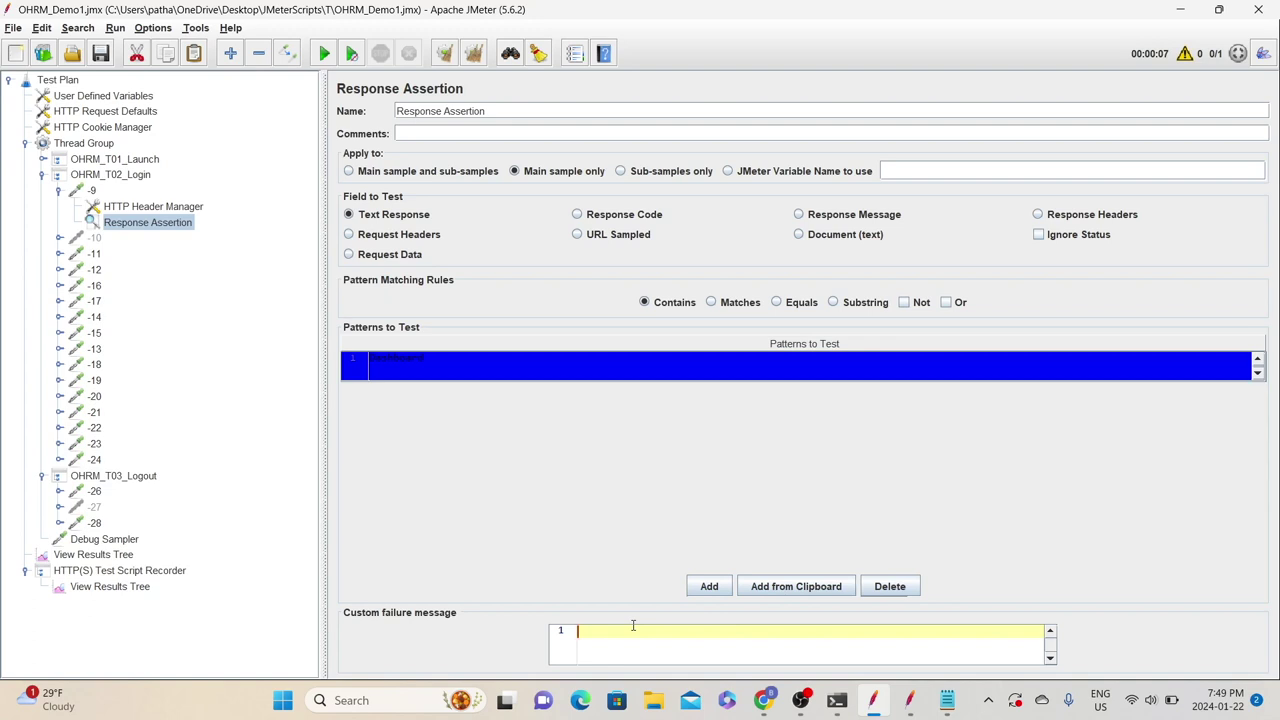
{"action": "type", "text": "Login transaction failed."}
- Clear the old results, rerun the test and check the samples under OHRM_T02_Login
{"action": "left_click", "coordinate": [100, 554]}
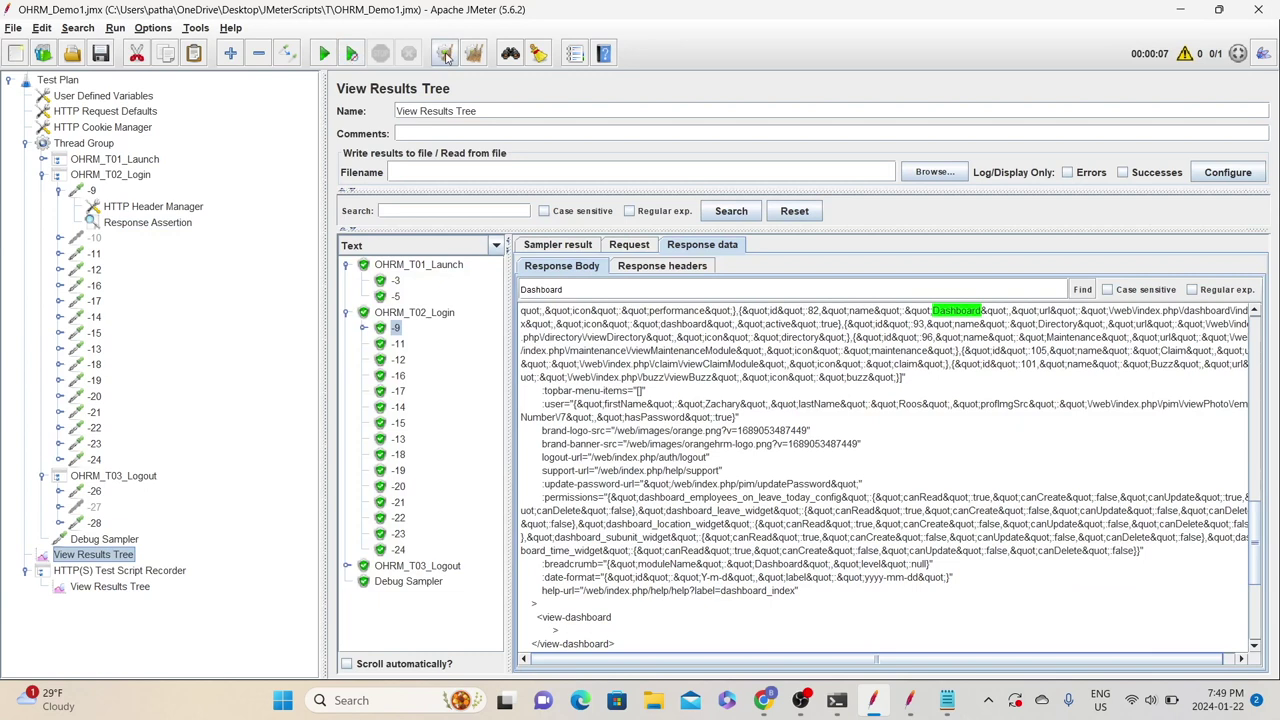
{"action": "left_click", "coordinate": [444, 53]}
{"action": "left_click", "coordinate": [346, 280]}
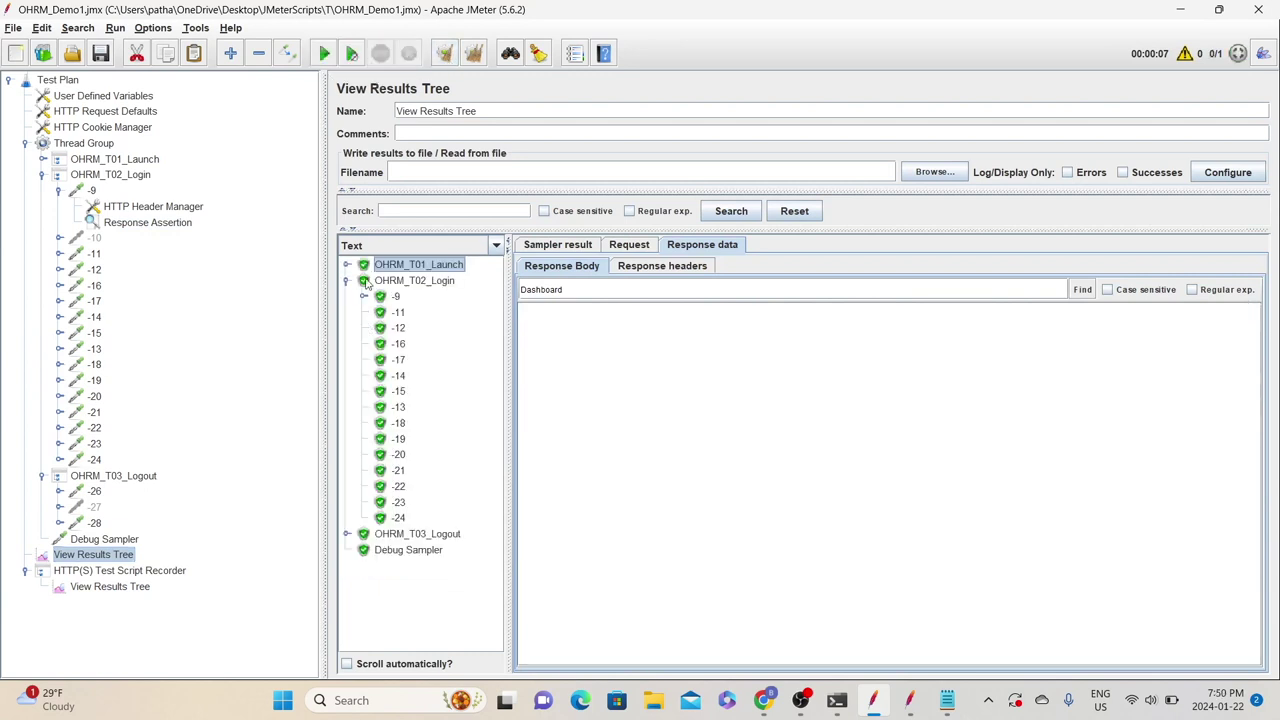
- Review the Response Assertion's settings and remove it from request -9
{"action": "left_click", "coordinate": [170, 222]}
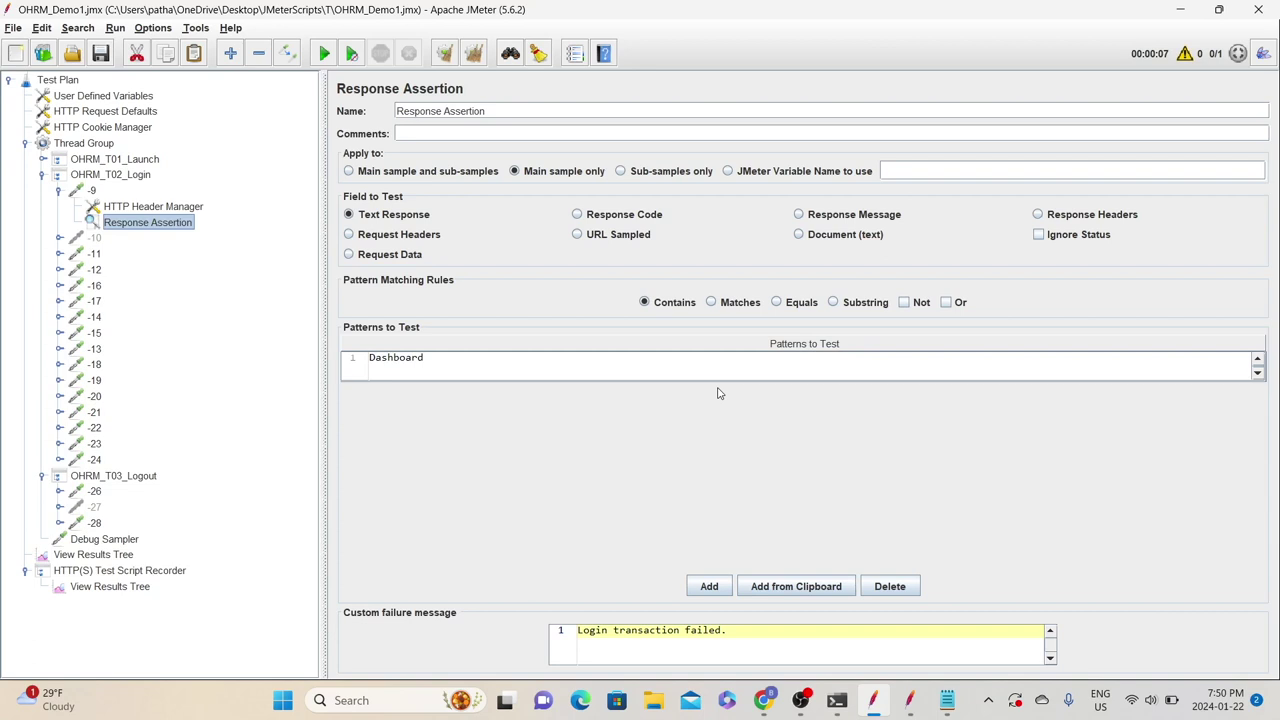
{"action": "double_click", "coordinate": [65, 178]}
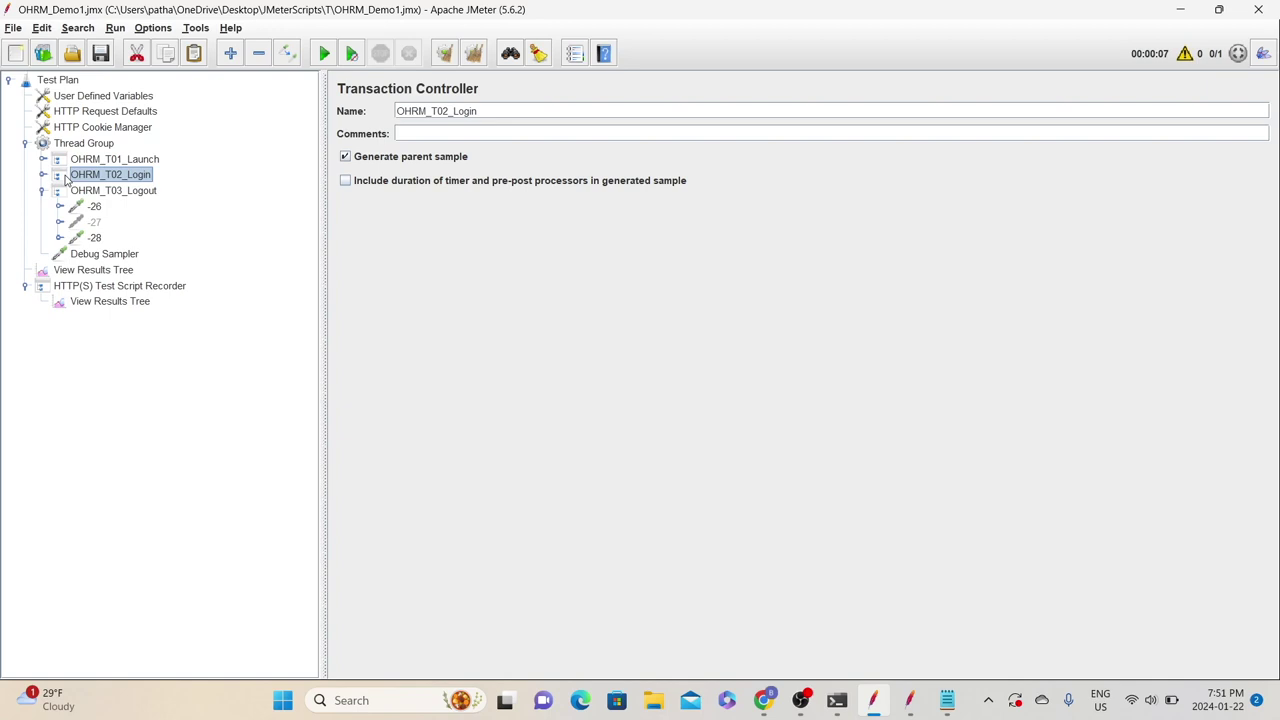
{"action": "left_click", "coordinate": [42, 175]}
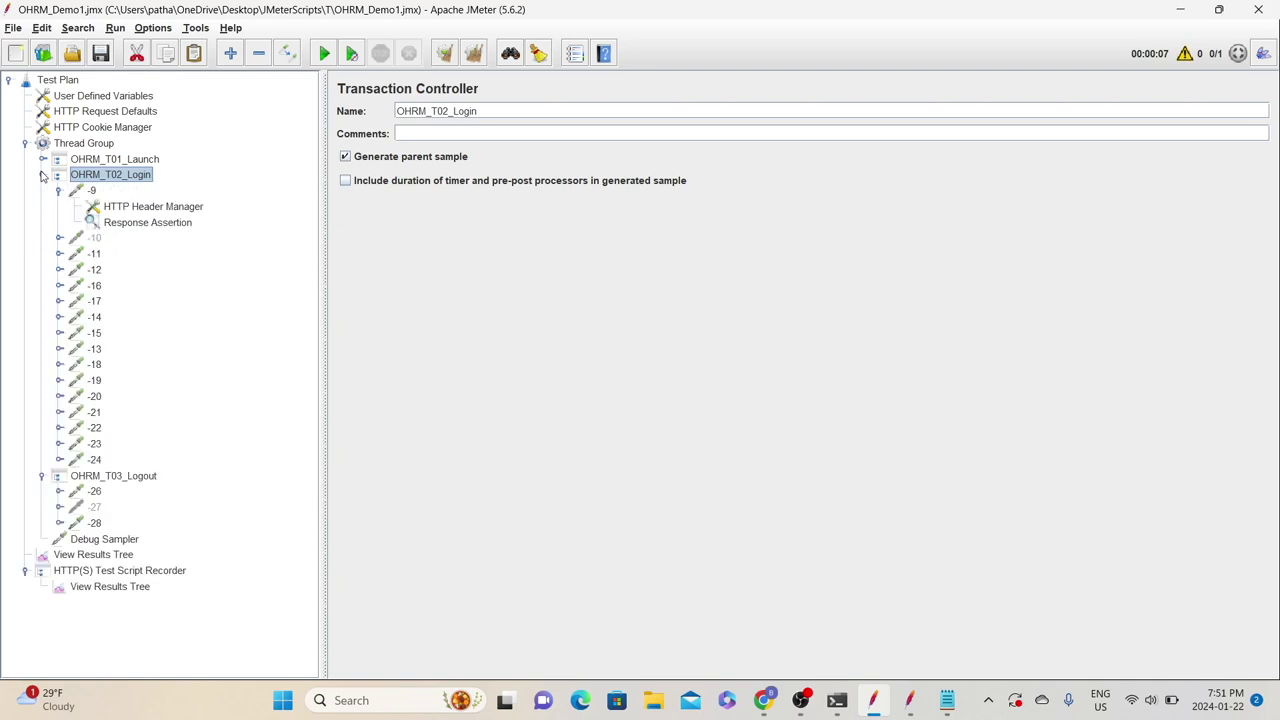
{"action": "right_click", "coordinate": [126, 224]}
{"action": "left_click", "coordinate": [158, 310]}
{"action": "left_click", "coordinate": [614, 363]}
- Disable the Regular Expression Extractor under request -3 and reopen HTTP Request -9
{"action": "left_click", "coordinate": [42, 159]}
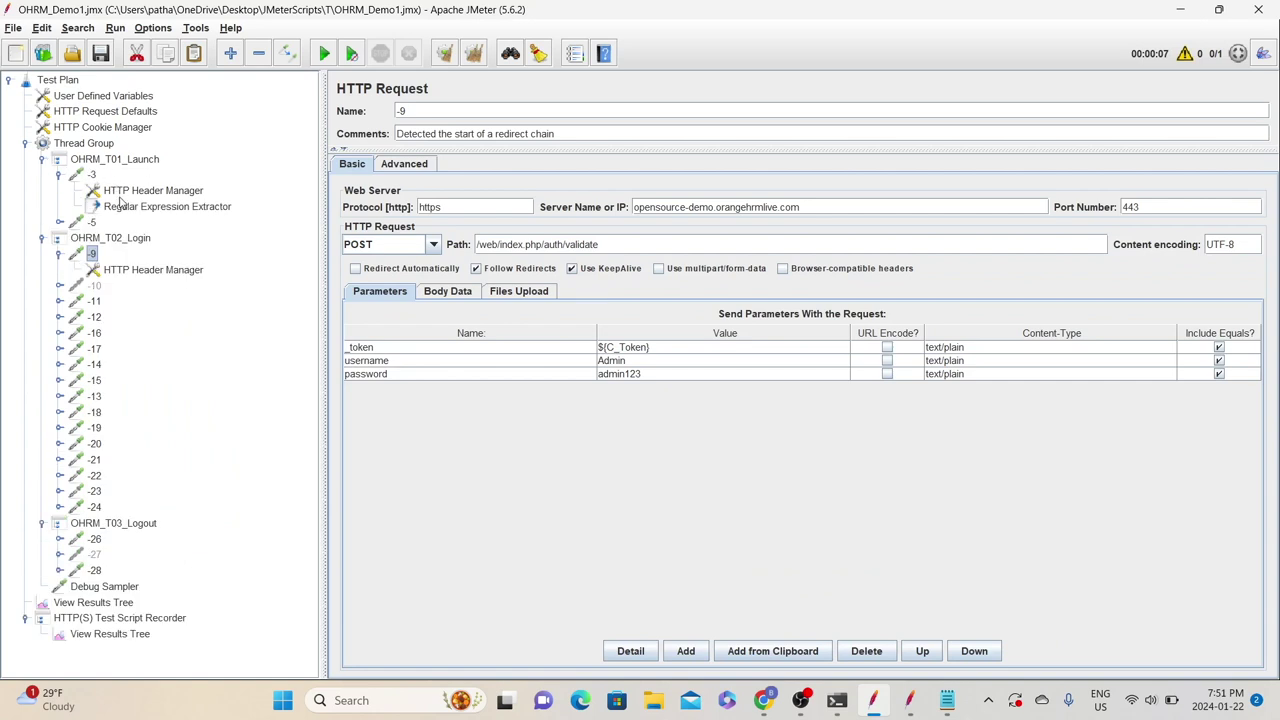
{"action": "left_click", "coordinate": [122, 206]}
{"action": "right_click", "coordinate": [124, 207]}
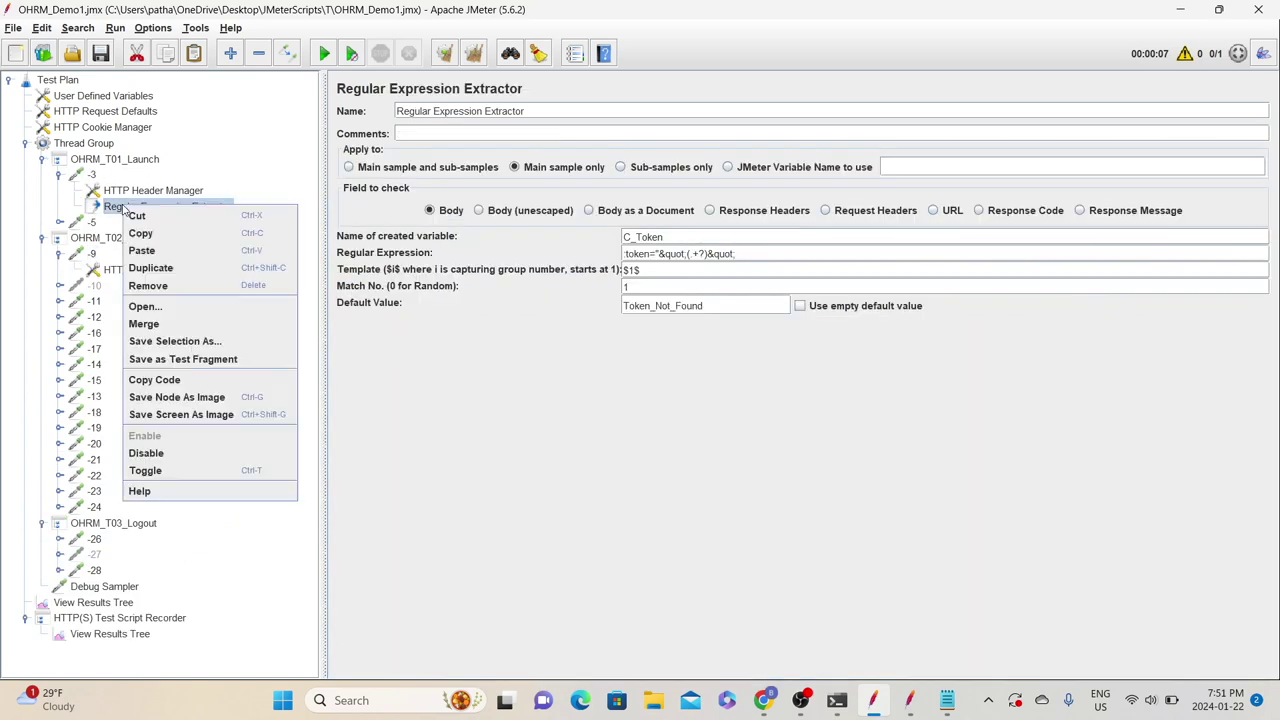
{"action": "left_click", "coordinate": [175, 453]}
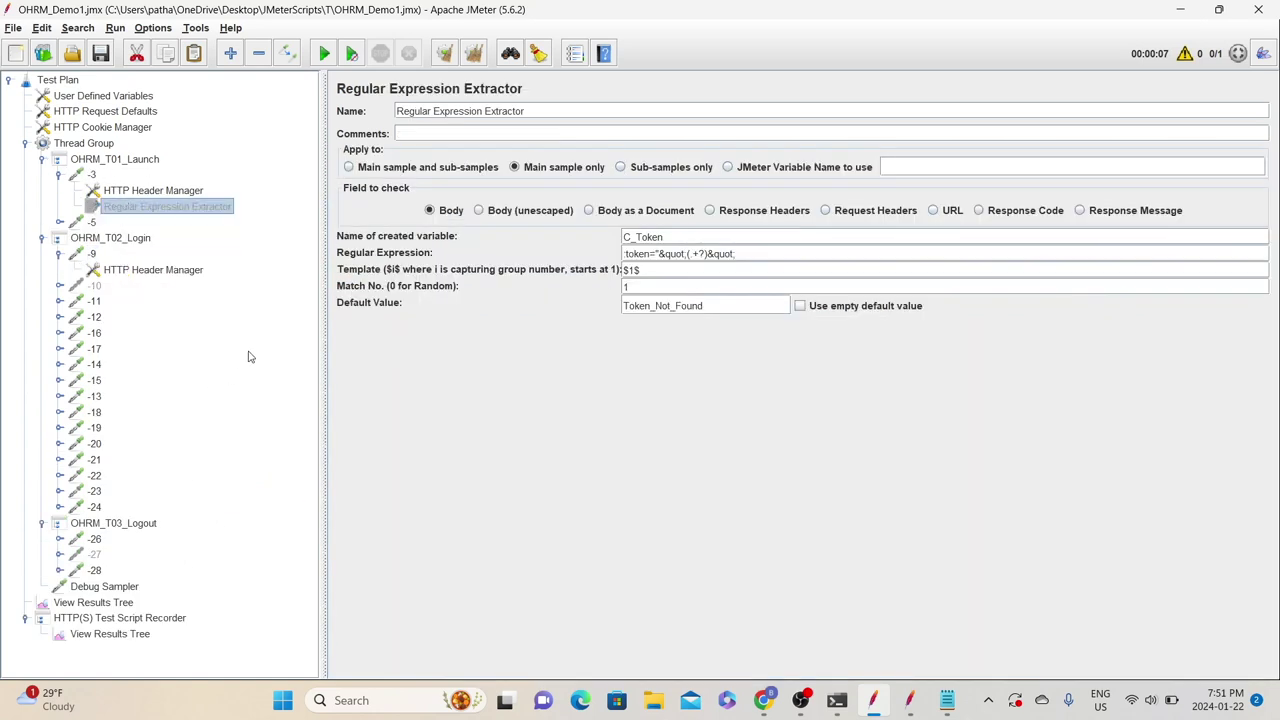
{"action": "left_click", "coordinate": [90, 254]}
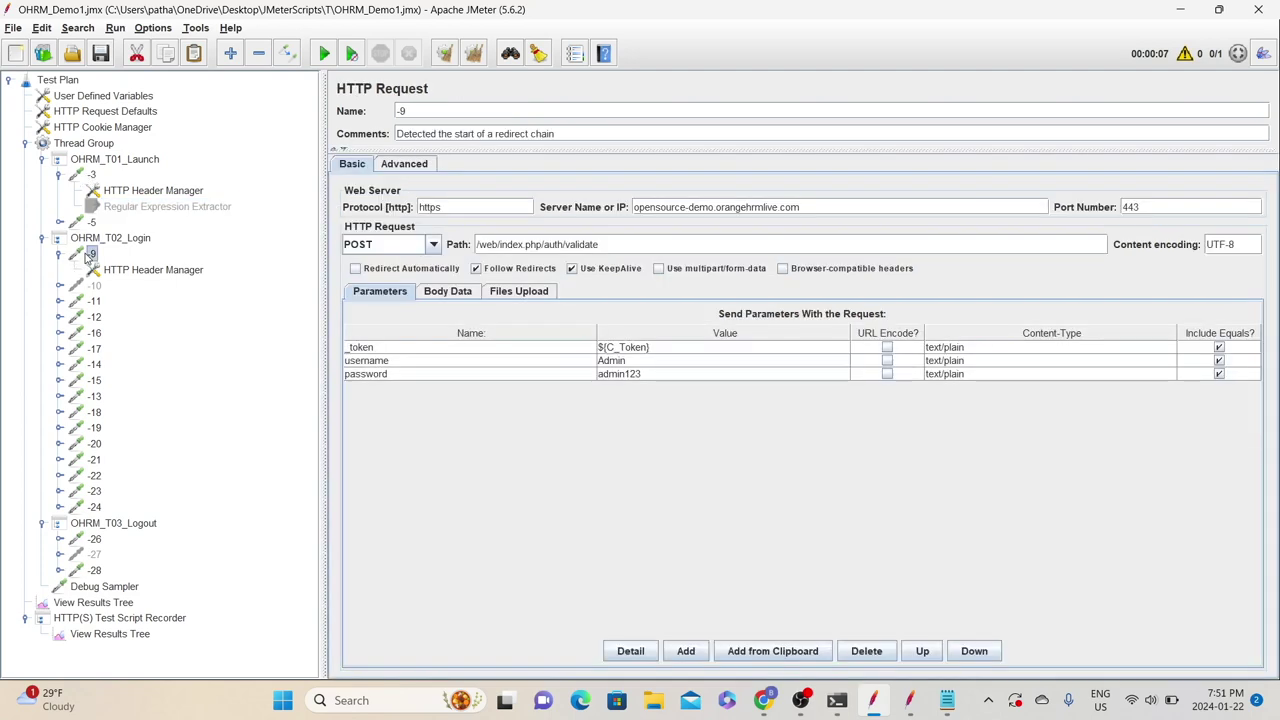
- Copy the recorded token from the Notepad notes and paste it as the _token parameter value of HTTP Request -9
{"action": "left_click", "coordinate": [947, 700]}
{"action": "left_click_drag", "start_coordinate": [766, 124], "coordinate": [50, 137]}
{"action": "key", "text": "ctrl+c"}
{"action": "left_click", "coordinate": [873, 700]}
{"action": "double_click", "coordinate": [663, 347]}
{"action": "key", "text": "ctrl+v"}
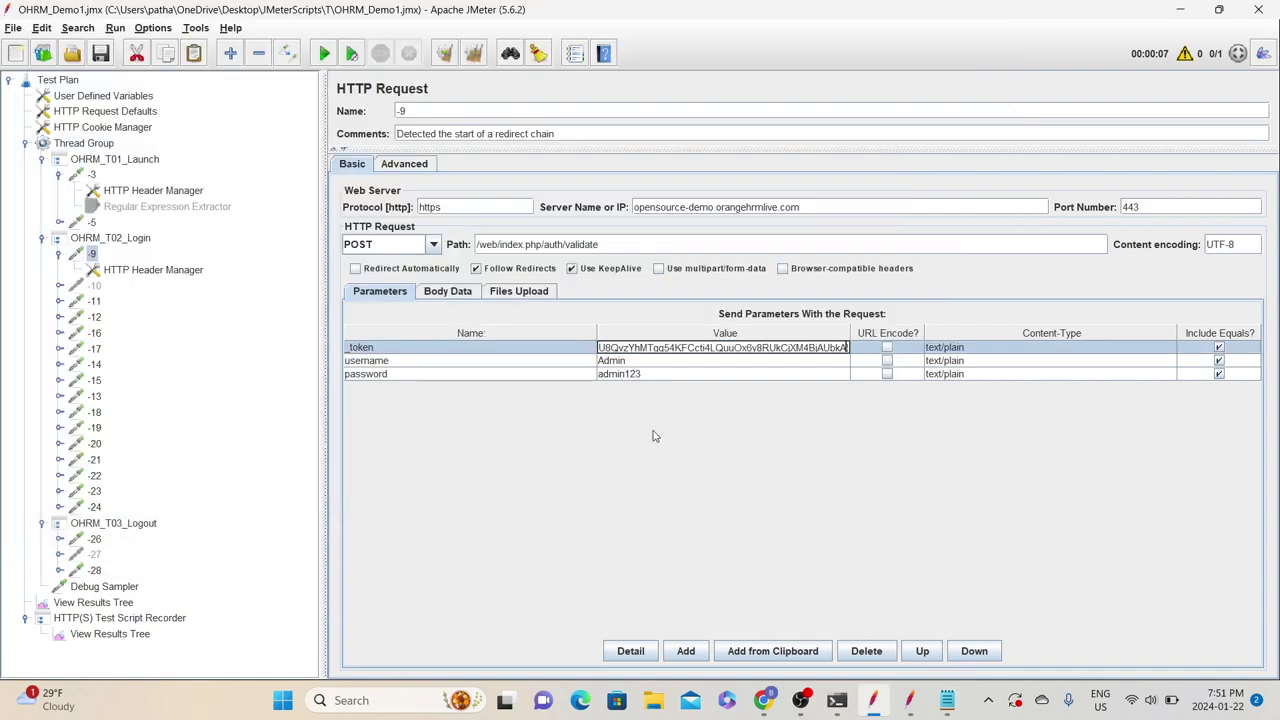
- Disable the Debug Sampler at the end of the Thread Group
{"action": "left_click", "coordinate": [110, 238]}
{"action": "right_click", "coordinate": [100, 590]}
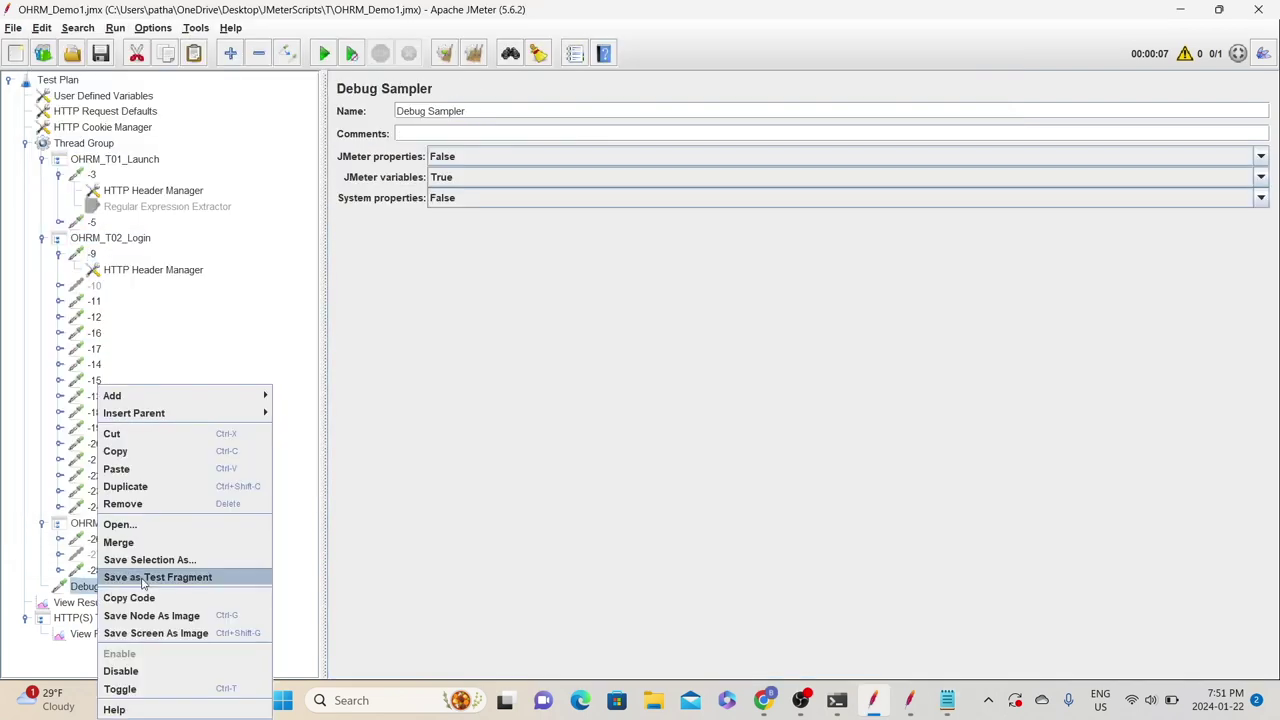
{"action": "left_click", "coordinate": [140, 670]}
- Open the test plan's View Results Tree and rerun the test with the hard-coded token
{"action": "left_click", "coordinate": [100, 603]}
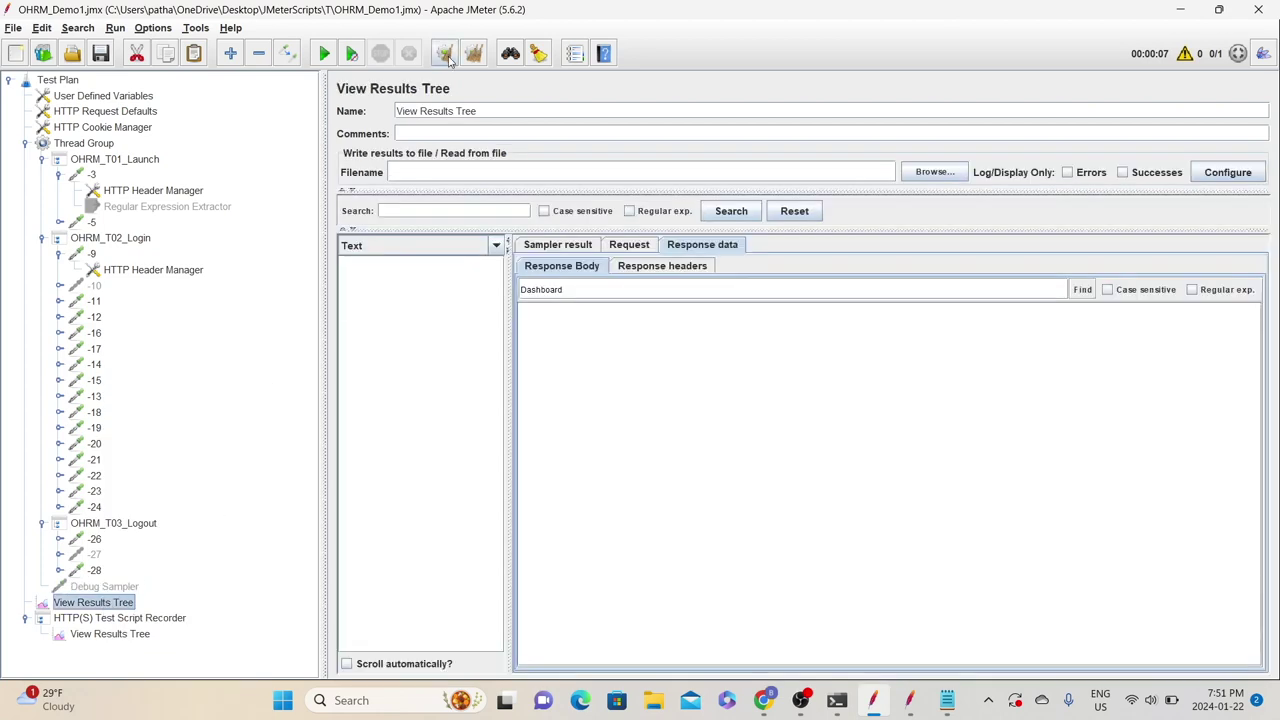
{"action": "left_click", "coordinate": [324, 54]}
{"action": "left_click", "coordinate": [537, 372]}
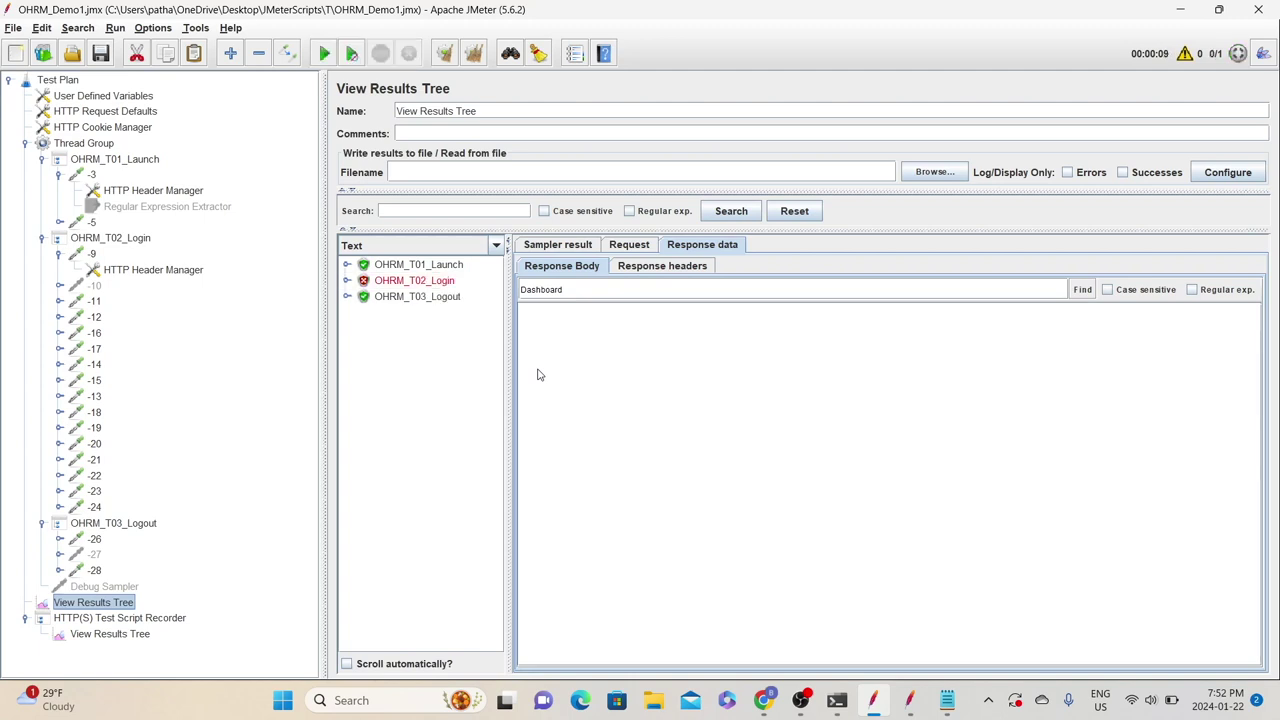
- Examine the response bodies of failed samples -12, -16, -13 and -18 under OHRM_T02_Login
{"action": "left_click", "coordinate": [346, 281]}
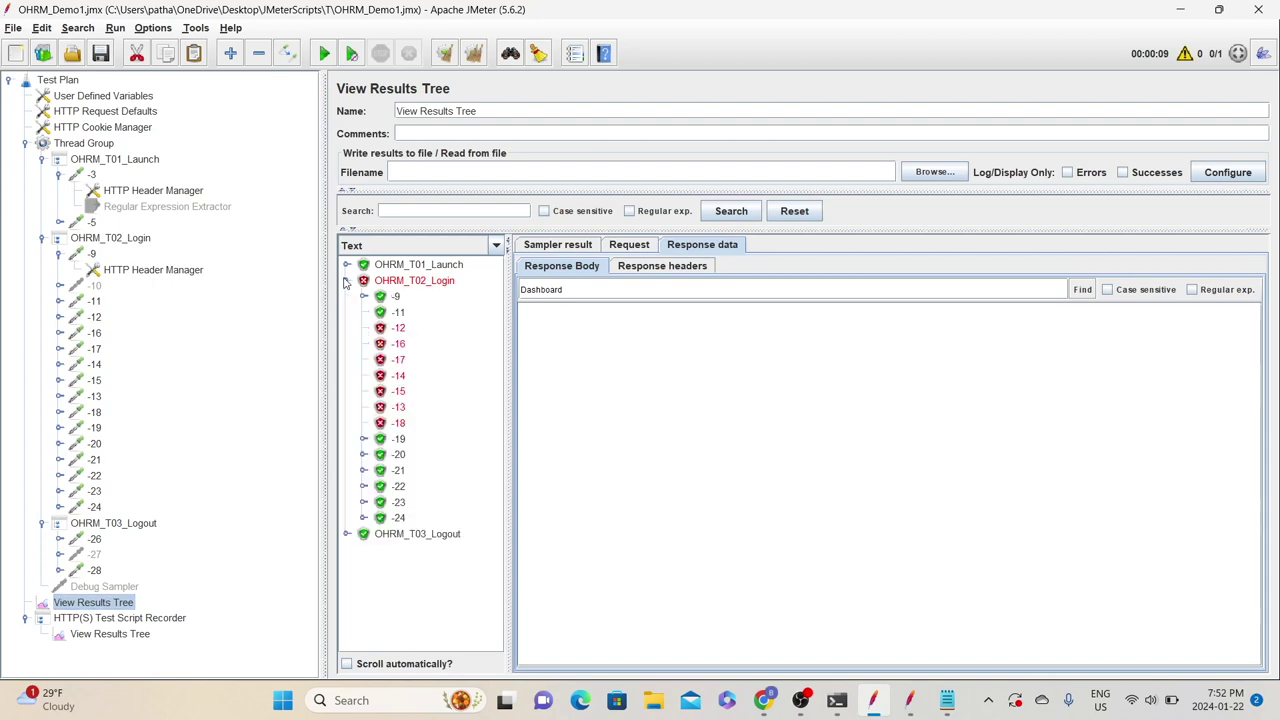
{"action": "left_click", "coordinate": [400, 330]}
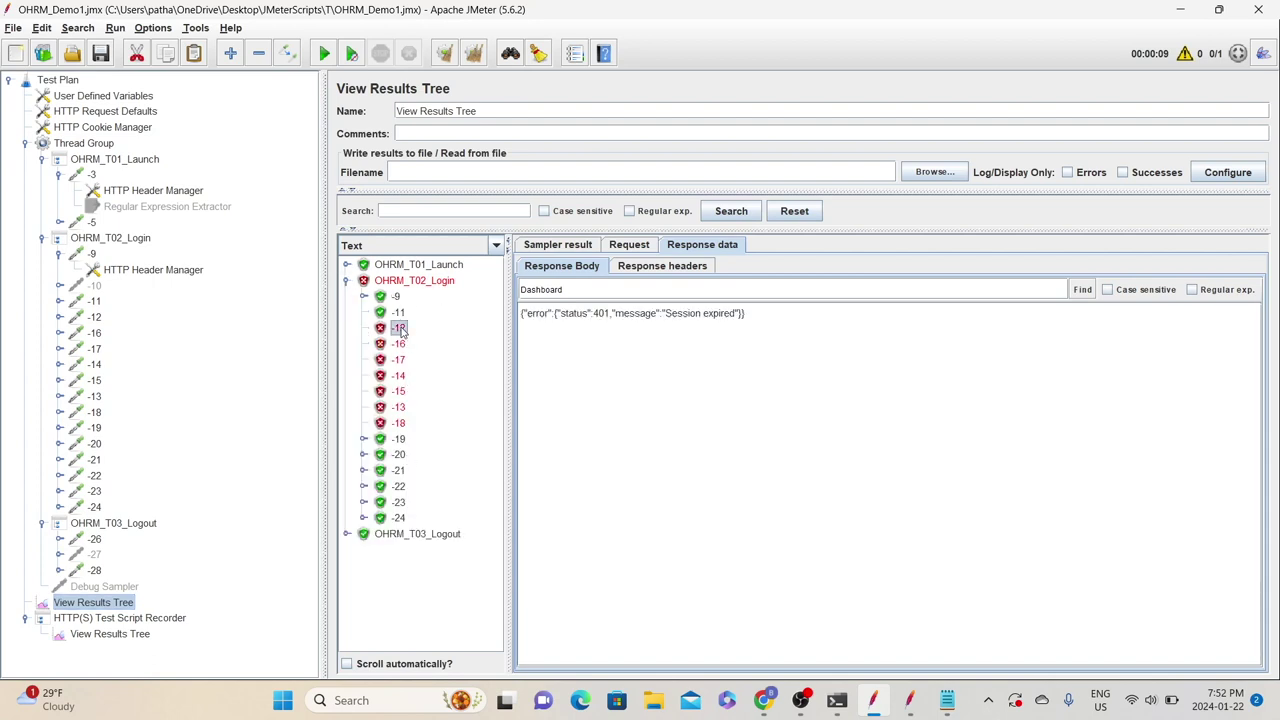
{"action": "left_click", "coordinate": [720, 391]}
{"action": "left_click_drag", "start_coordinate": [666, 314], "coordinate": [752, 316]}
{"action": "left_click", "coordinate": [398, 345]}
{"action": "left_click", "coordinate": [398, 407]}
{"action": "left_click", "coordinate": [398, 423]}
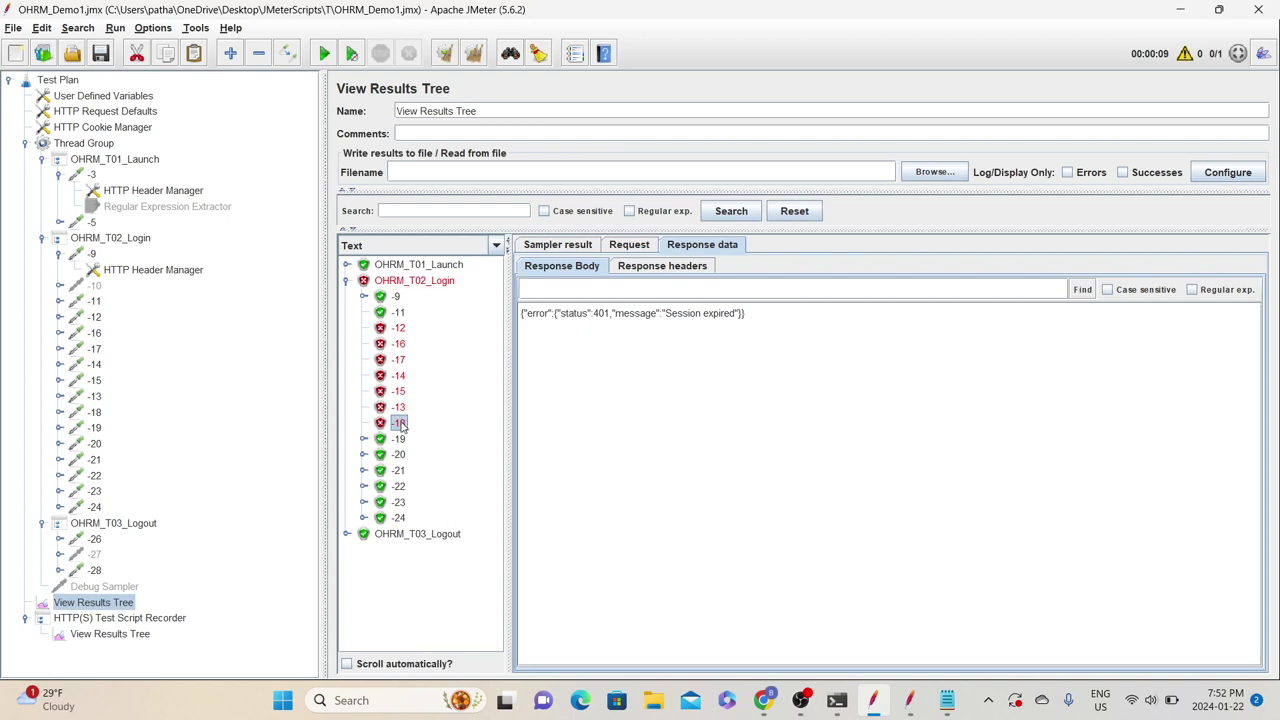
{"action": "left_click", "coordinate": [401, 329]}
- Reopen HTTP Request -9 and paste the recorded token over the _token parameter value again
{"action": "left_click", "coordinate": [95, 301]}
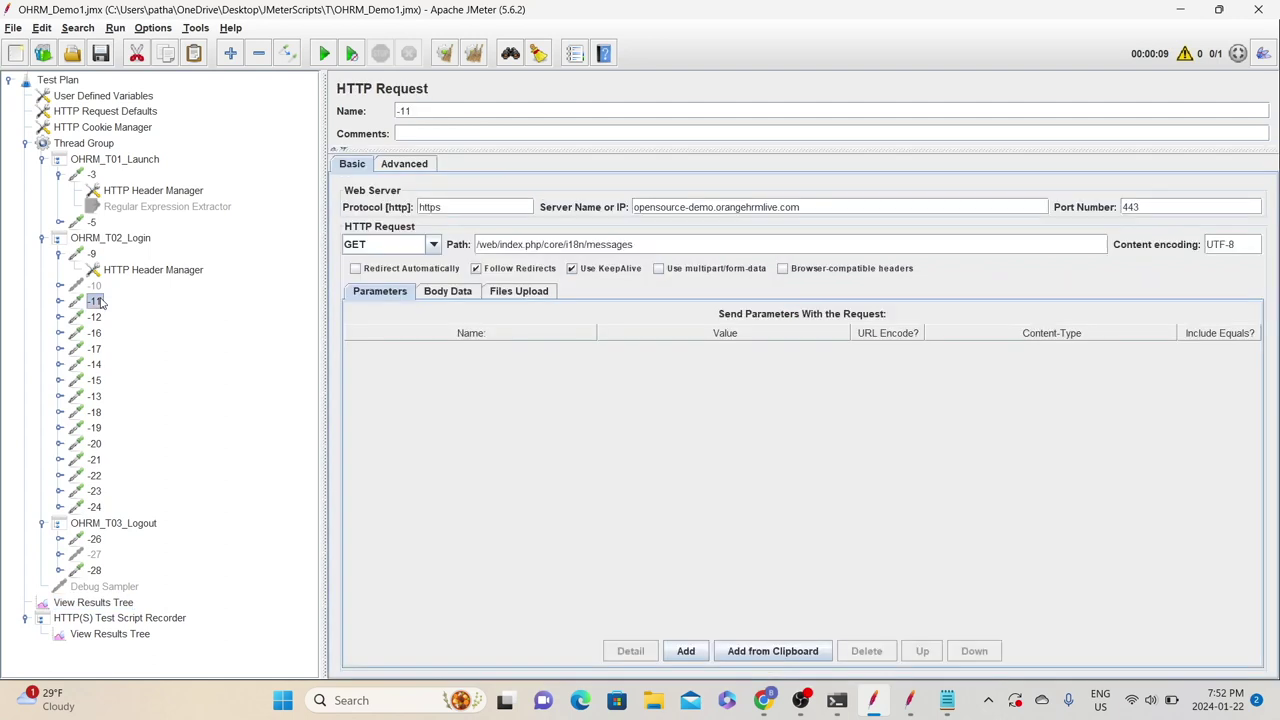
{"action": "left_click", "coordinate": [79, 254]}
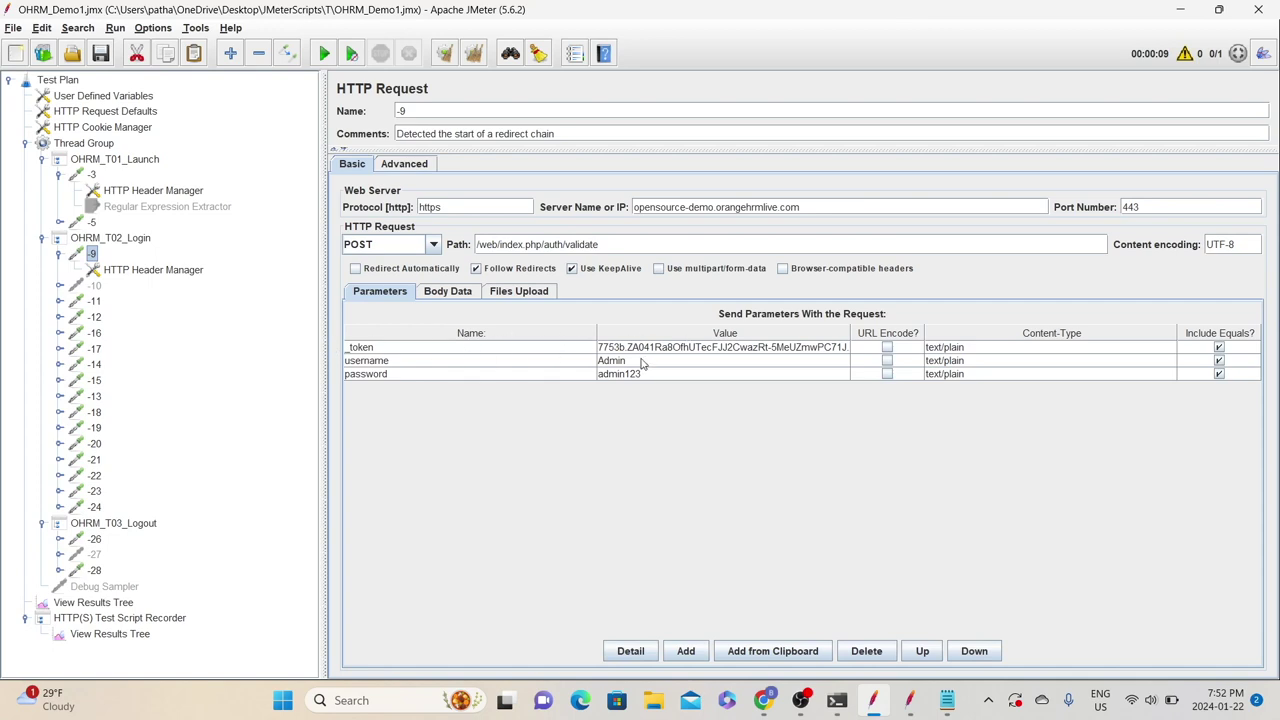
{"action": "left_click", "coordinate": [619, 350]}
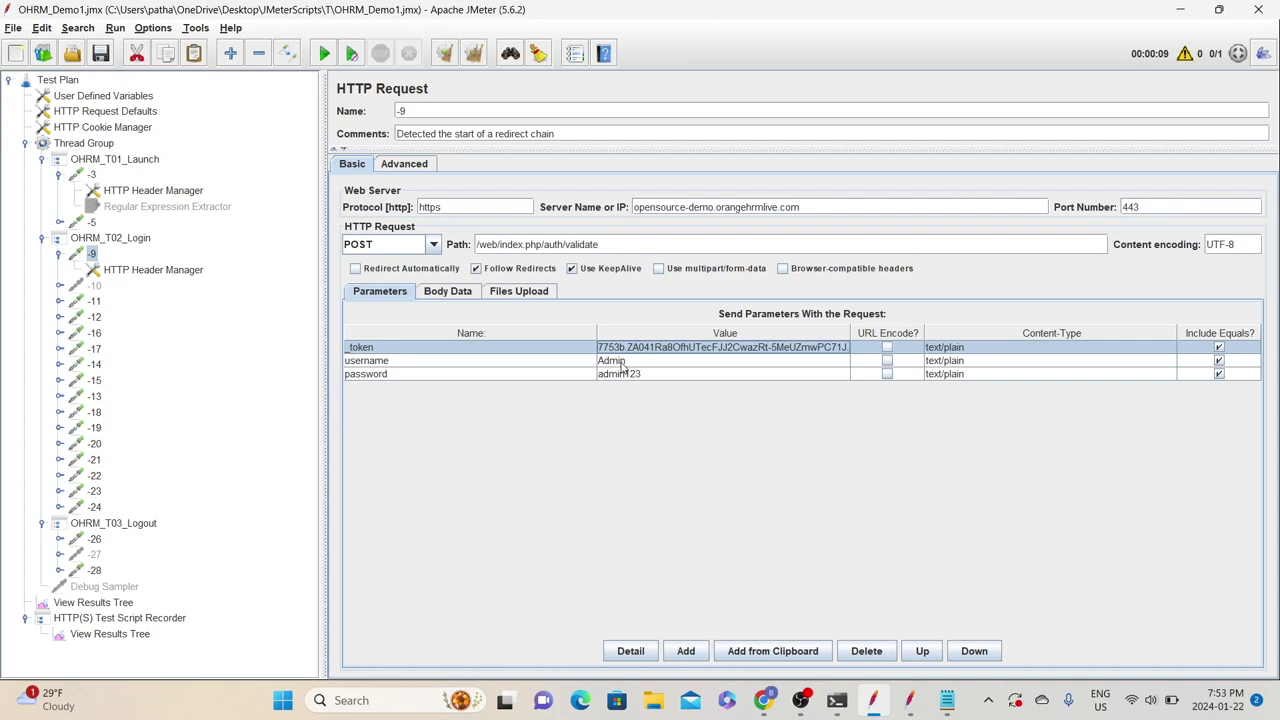
{"action": "double_click", "coordinate": [609, 349]}
{"action": "key", "text": "ctrl+a"}
{"action": "key", "text": "ctrl+v"}
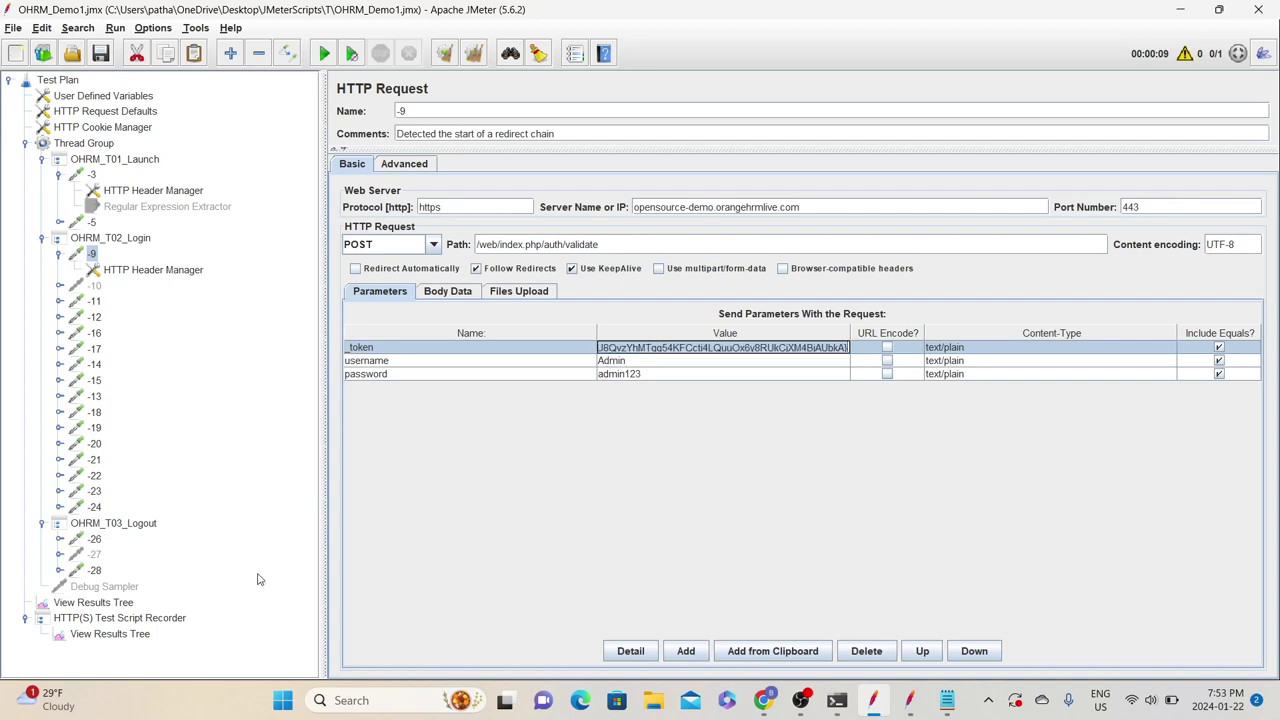
- Search the recorder's View Results Tree for the hard-coded token value, with the results rendered as Text
{"action": "left_click", "coordinate": [116, 634]}
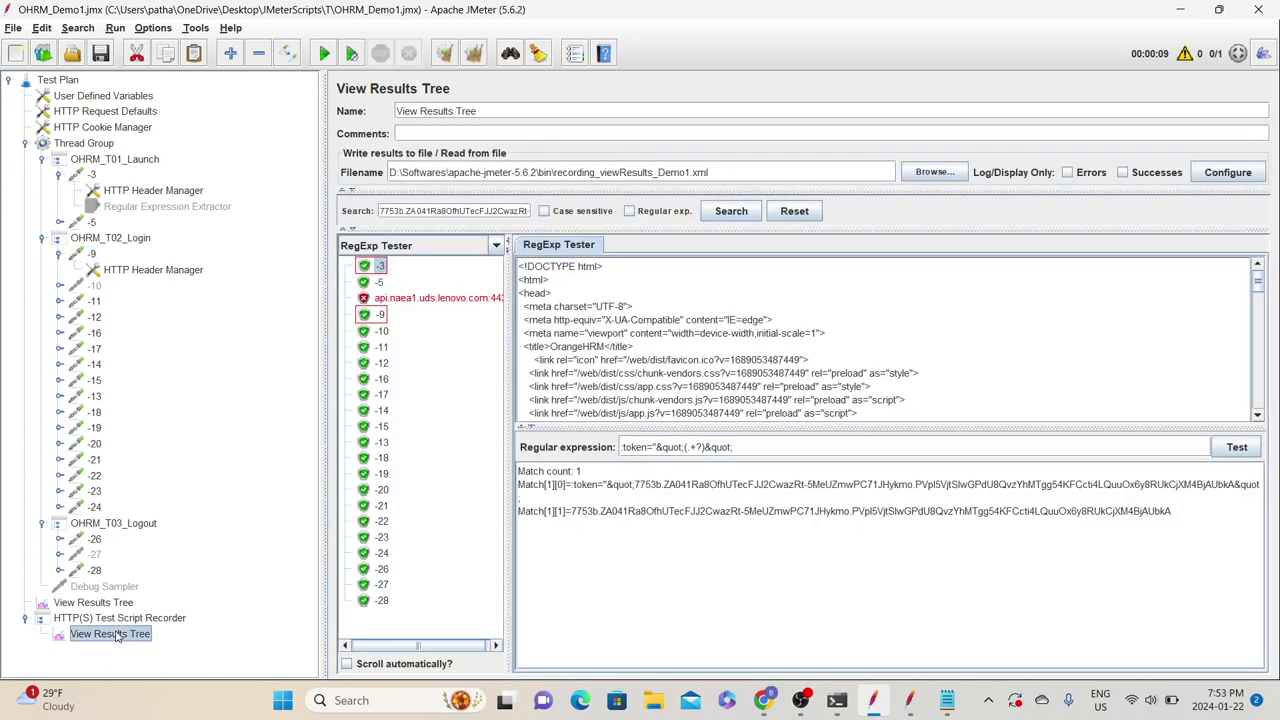
{"action": "triple_click", "coordinate": [500, 211]}
{"action": "key", "text": "BackSpace"}
{"action": "key", "text": "ctrl+v"}
{"action": "left_click", "coordinate": [728, 211]}
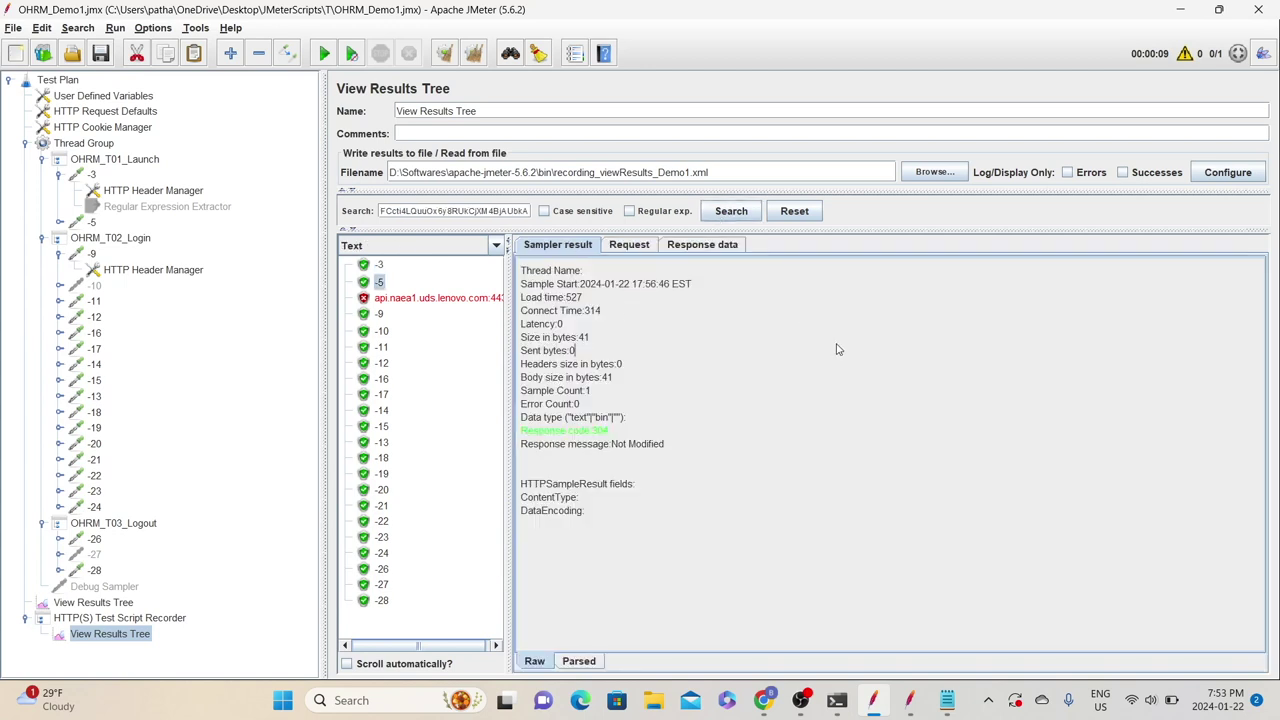
{"action": "left_click", "coordinate": [731, 211]}
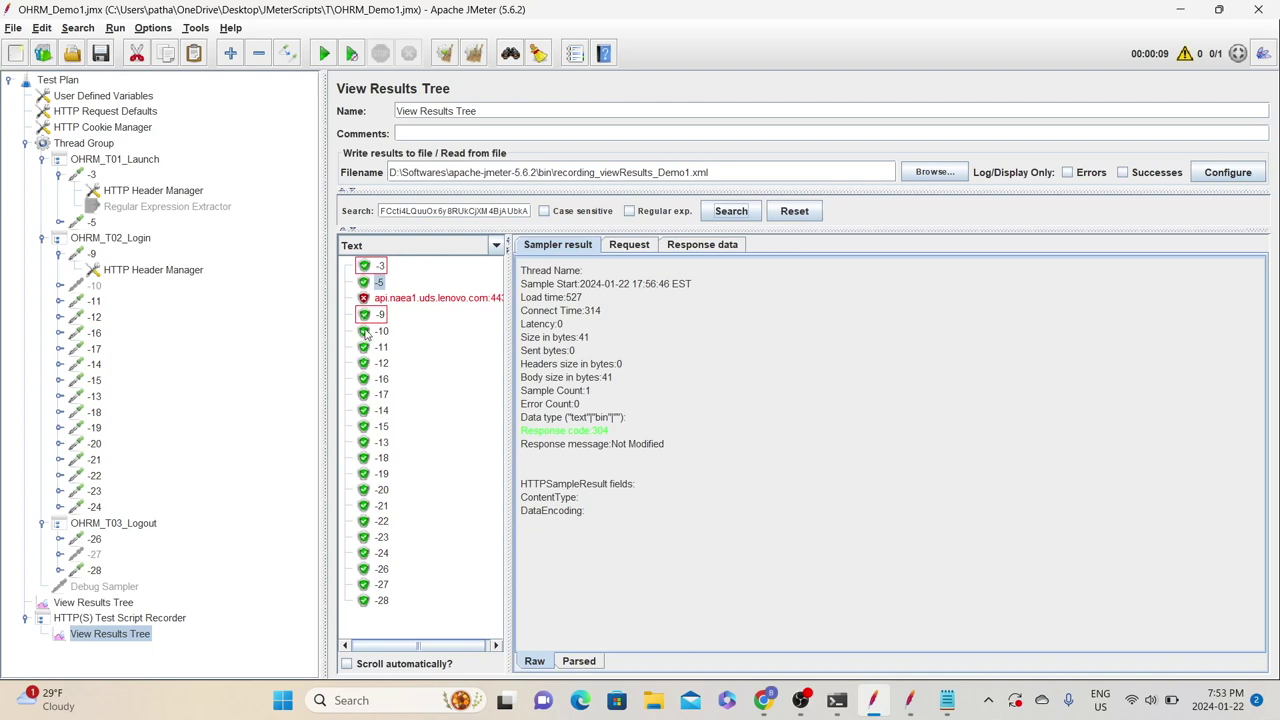
- Find the token value in the response body of recorded sample -3
{"action": "left_click", "coordinate": [376, 266]}
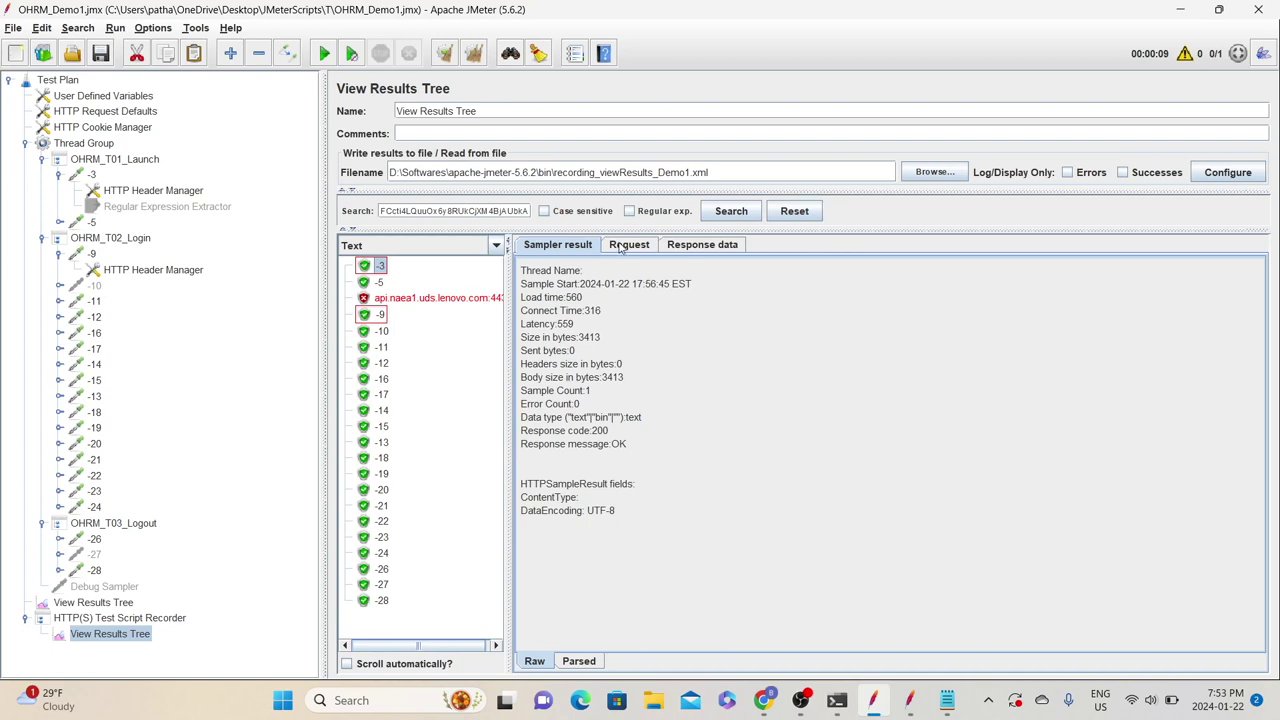
{"action": "left_click", "coordinate": [702, 245]}
{"action": "left_click", "coordinate": [660, 291]}
{"action": "key", "text": "ctrl+v"}
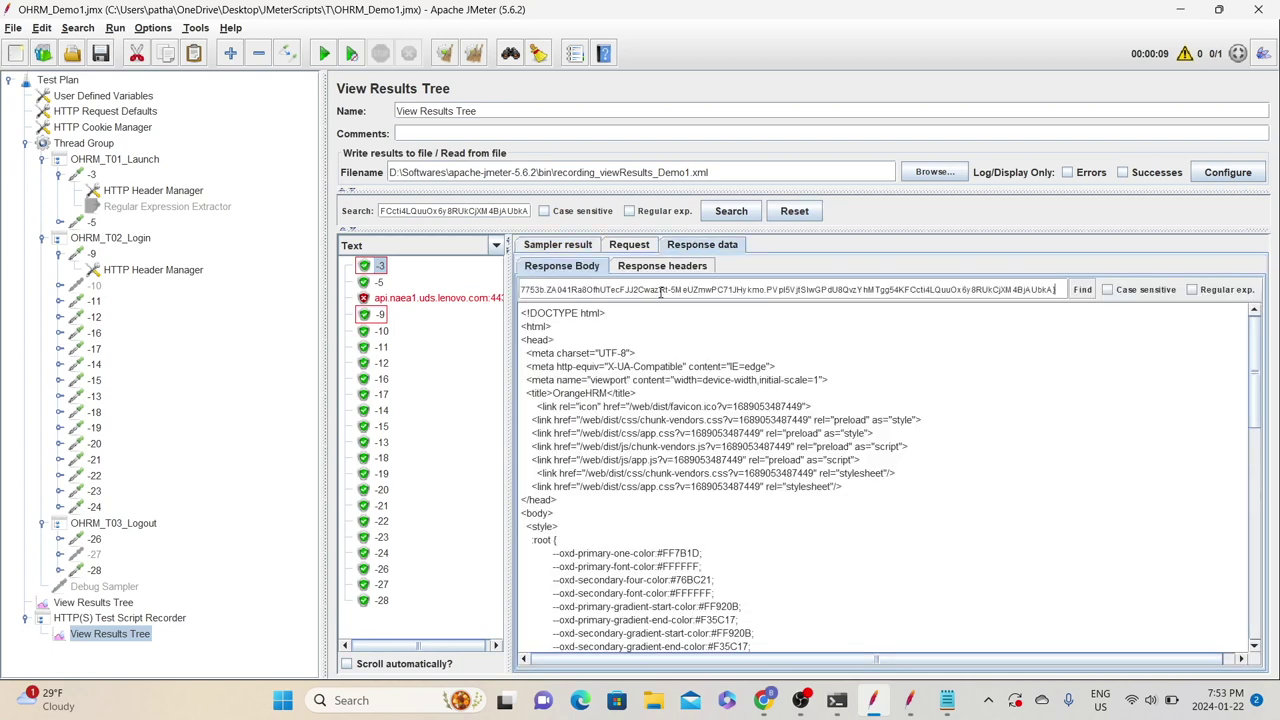
{"action": "left_click", "coordinate": [1082, 289]}
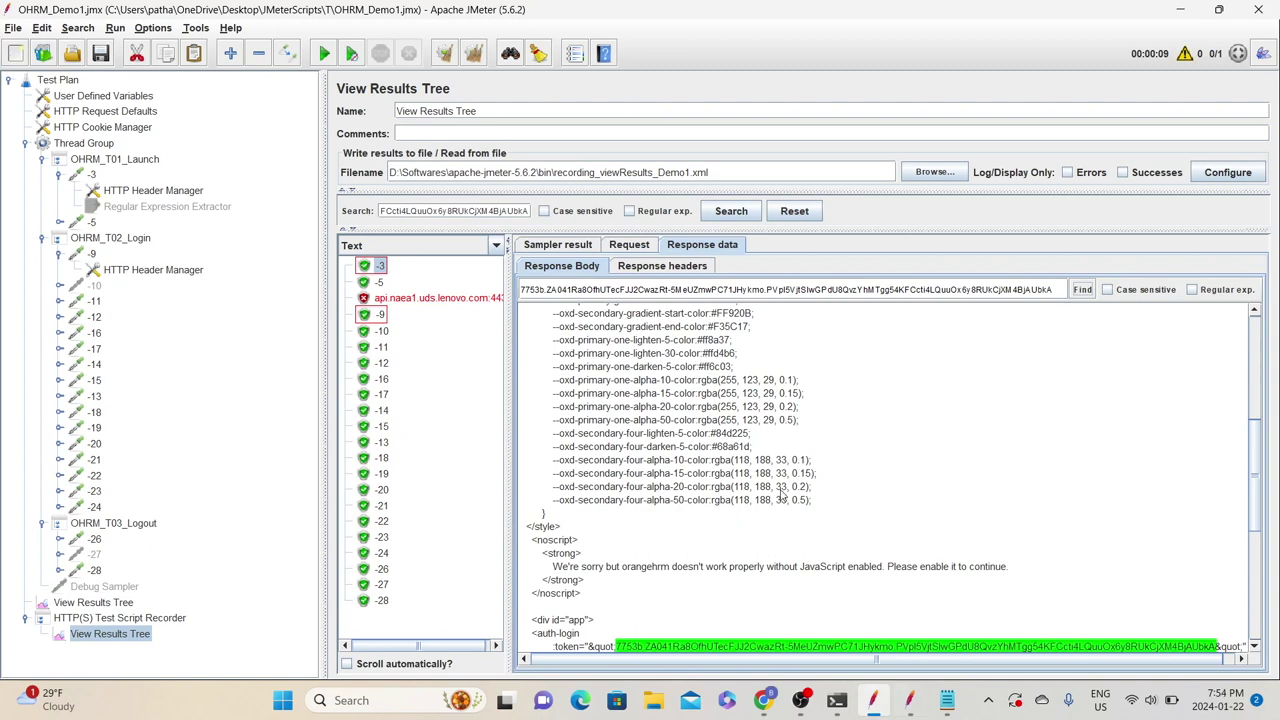
- Enable the Regular Expression Extractor under request -3 again
{"action": "left_click", "coordinate": [84, 175]}
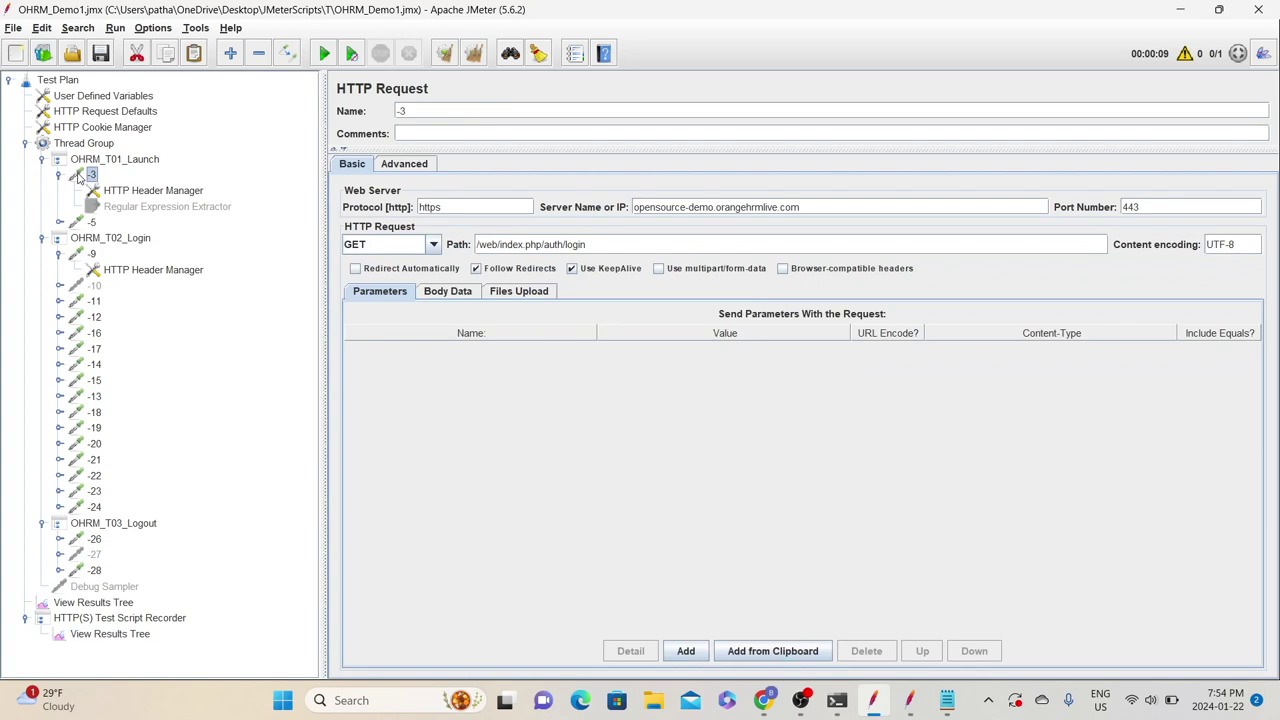
{"action": "left_click", "coordinate": [112, 206]}
{"action": "right_click", "coordinate": [112, 206]}
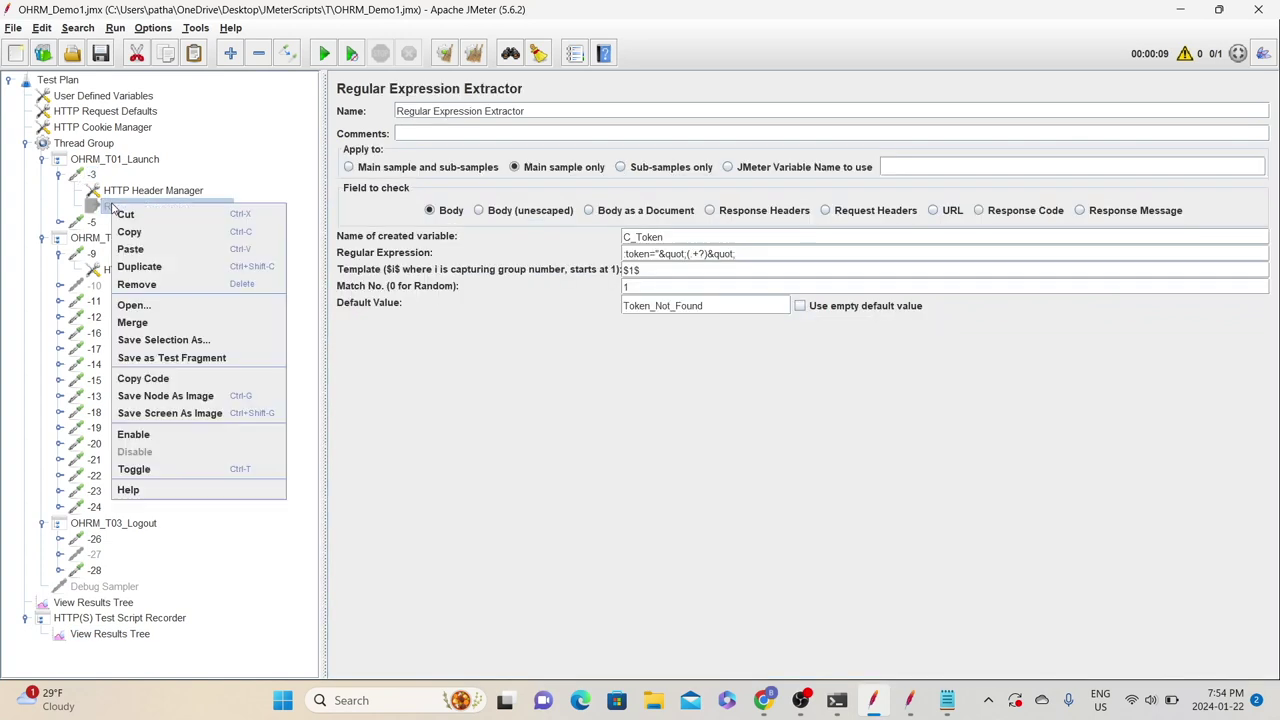
{"action": "left_click", "coordinate": [150, 434]}
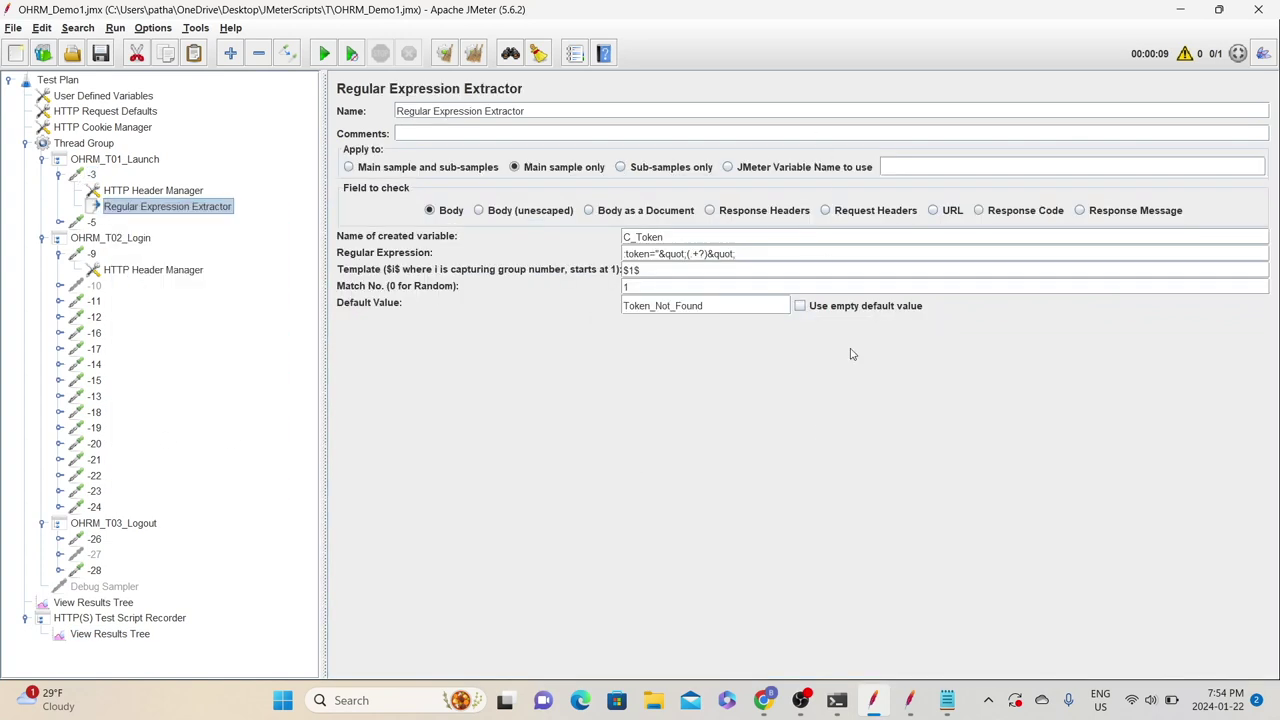
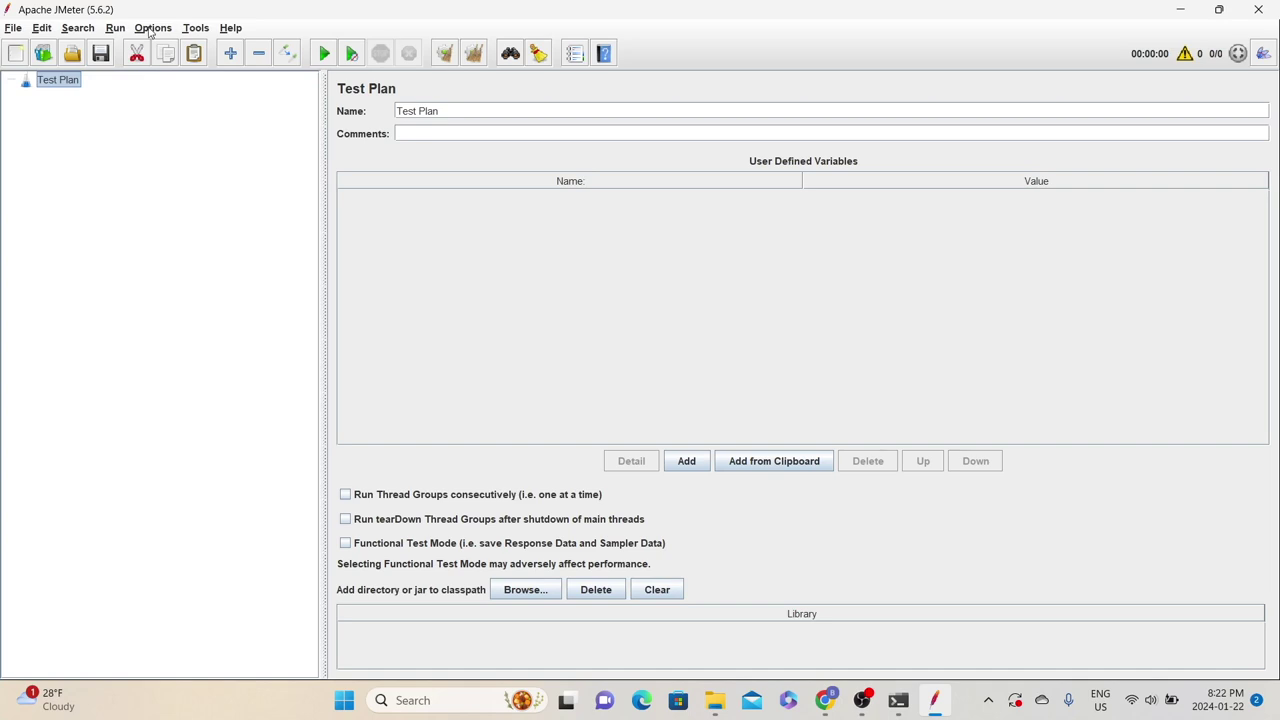
- Search the Plugins Manager's available plugins for Blaze, check the installed BlazeMeter plugins and close the manager
{"action": "left_click", "coordinate": [150, 28]}
{"action": "left_click", "coordinate": [190, 227]}
{"action": "left_click", "coordinate": [368, 78]}
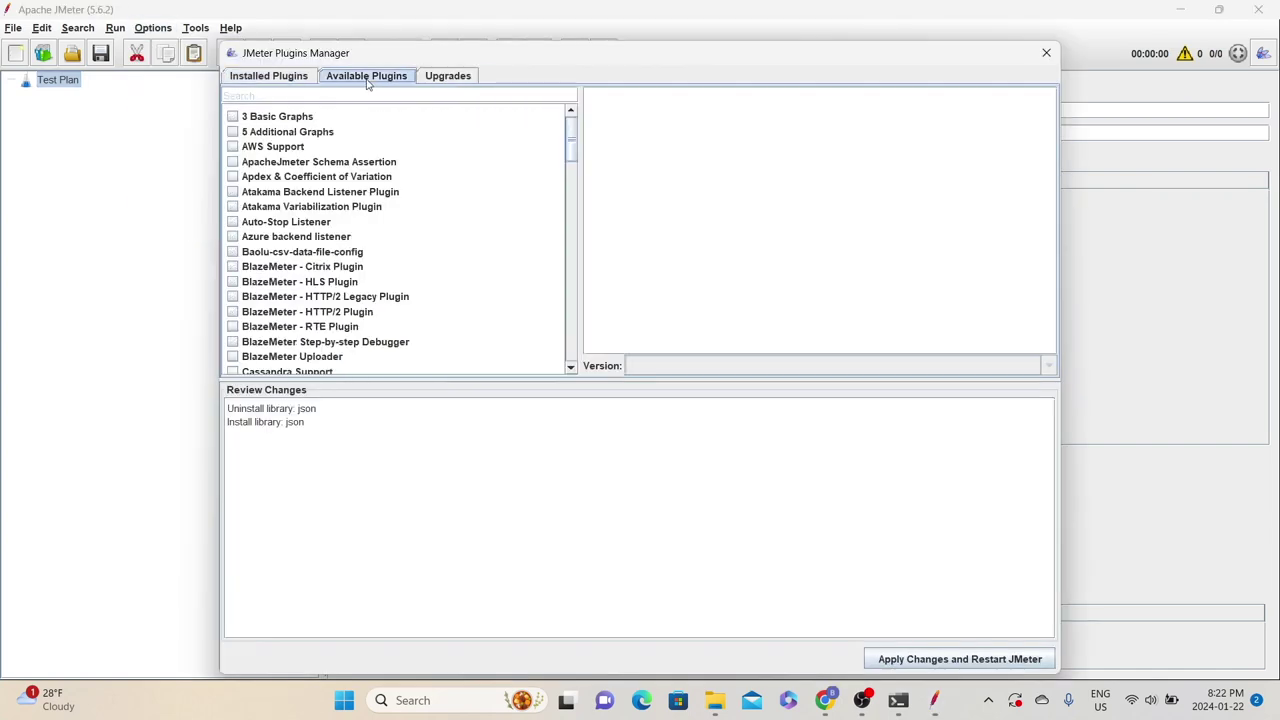
{"action": "left_click", "coordinate": [357, 101]}
{"action": "type", "text": "Blaze"}
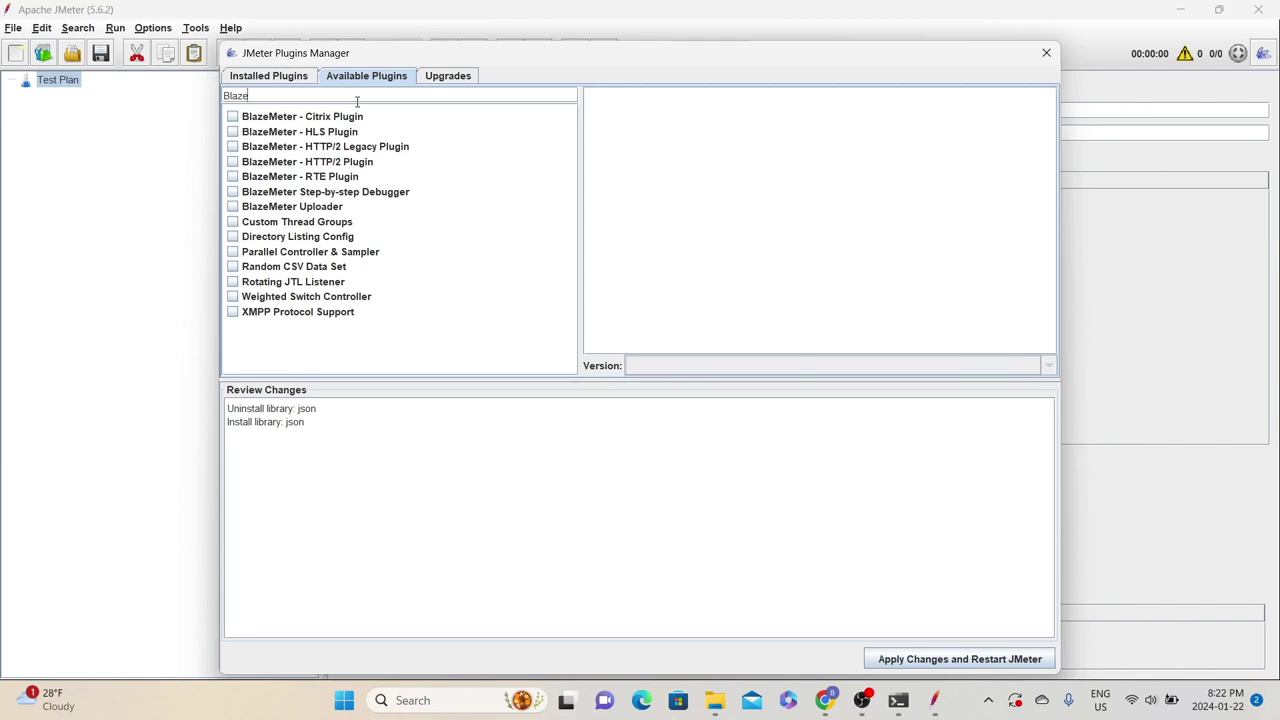
{"action": "left_click", "coordinate": [269, 78]}
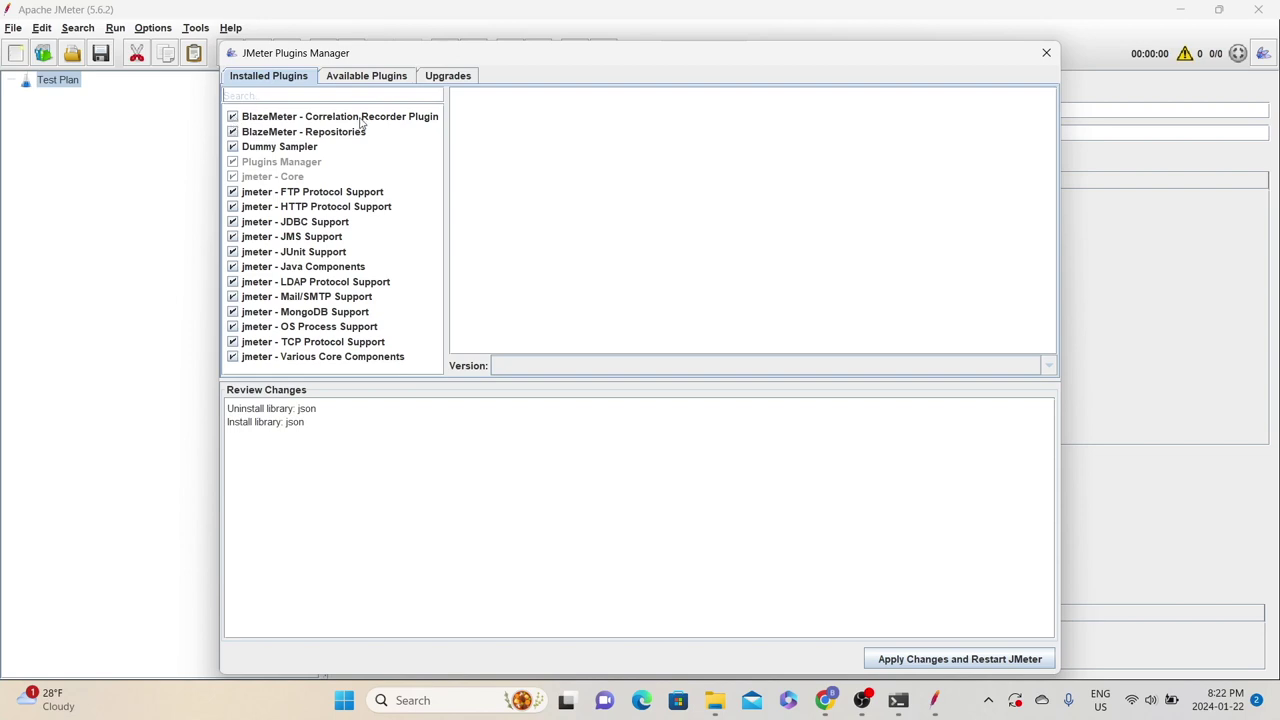
{"action": "left_click", "coordinate": [376, 76]}
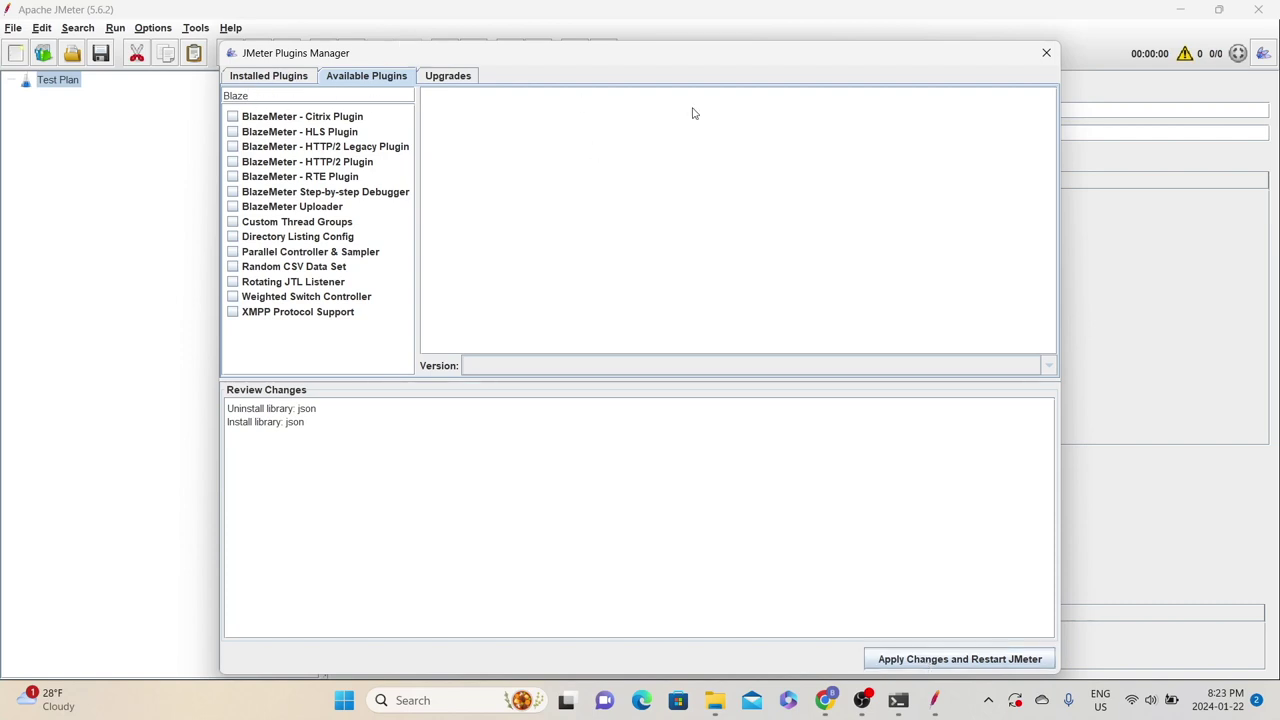
{"action": "left_click", "coordinate": [298, 78]}
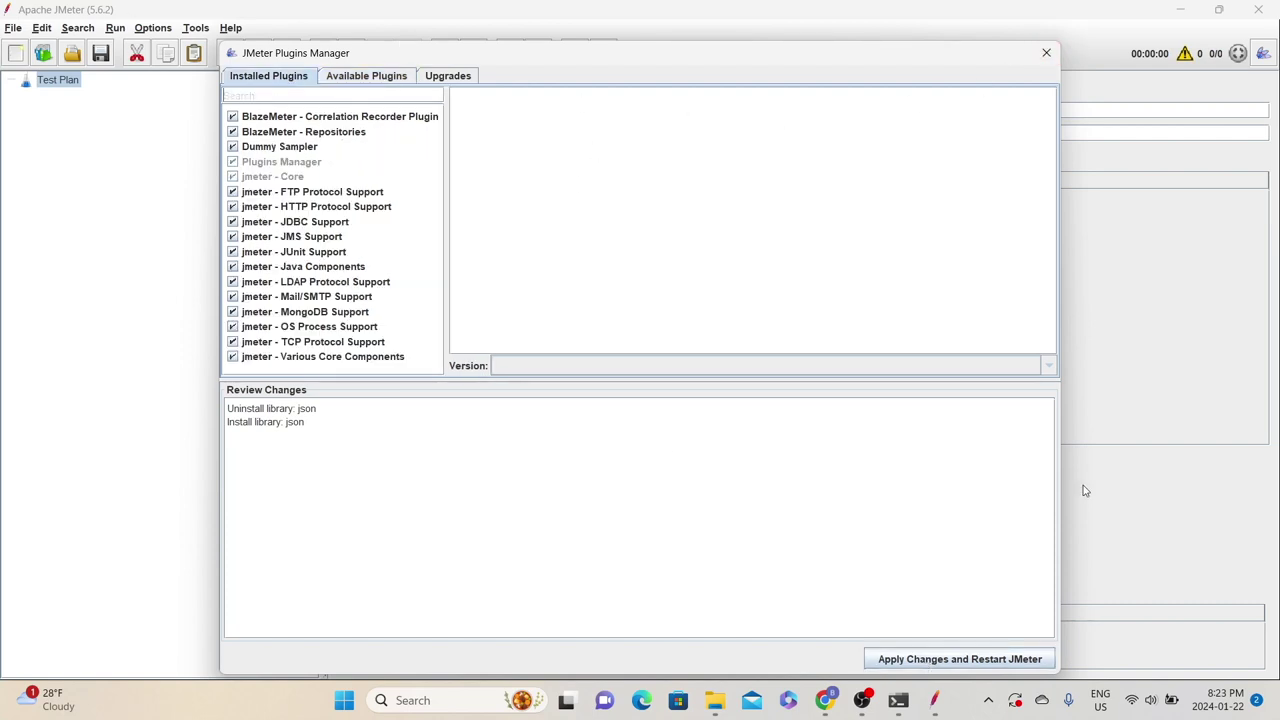
{"action": "left_click", "coordinate": [1046, 53]}
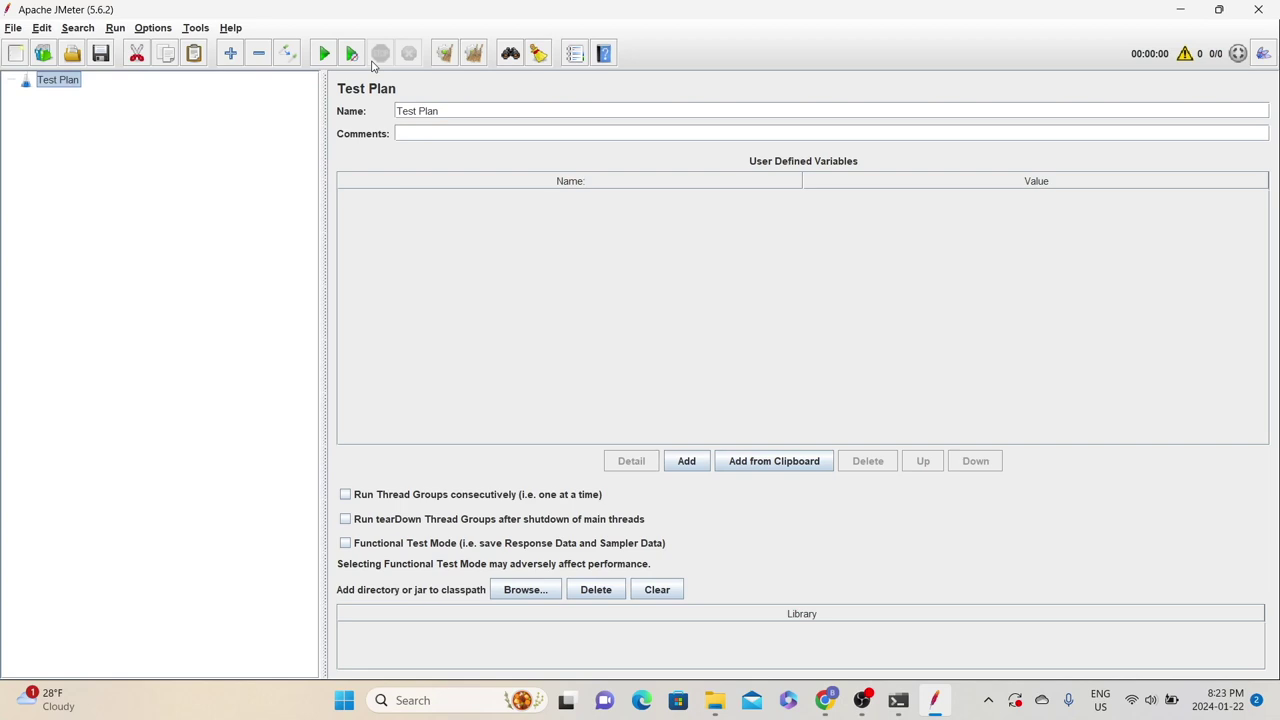
- Add a bzm - Correlation Recorder to the Test Plan and review its Correlation and Test Plan Creation settings
{"action": "right_click", "coordinate": [55, 84]}
{"action": "mouse_move", "coordinate": [71, 96]}
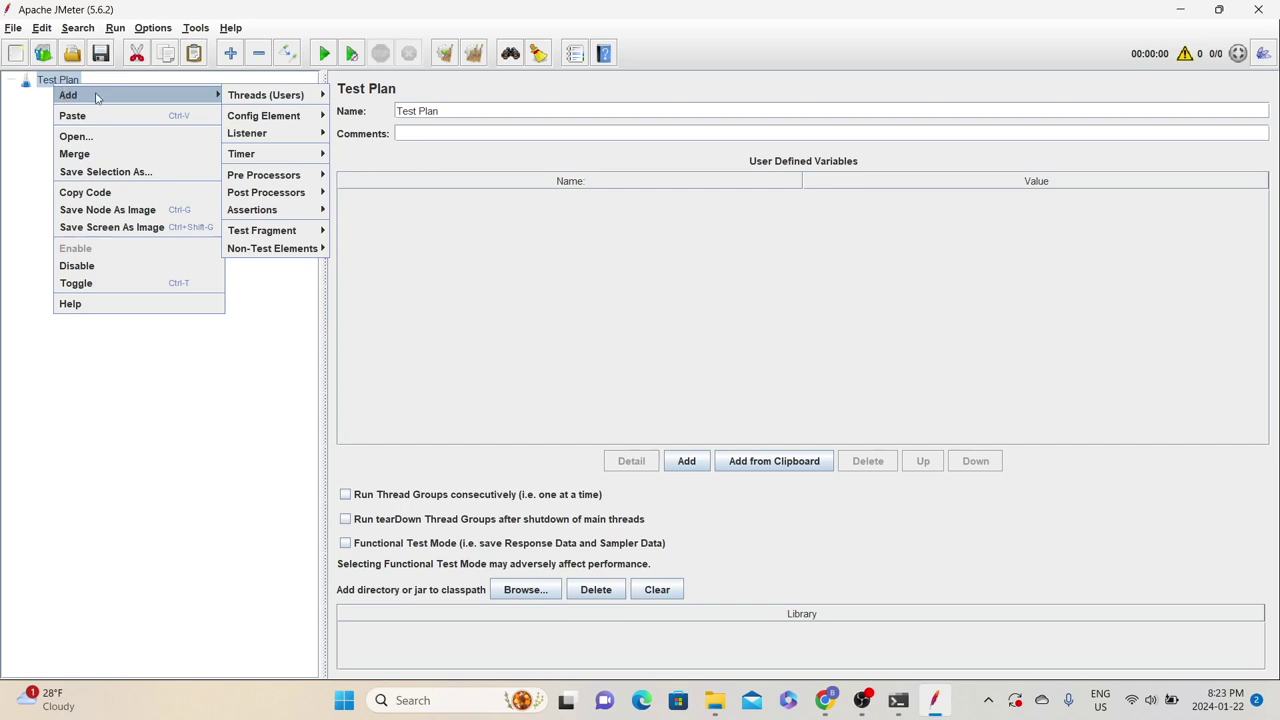
{"action": "mouse_move", "coordinate": [285, 248]}
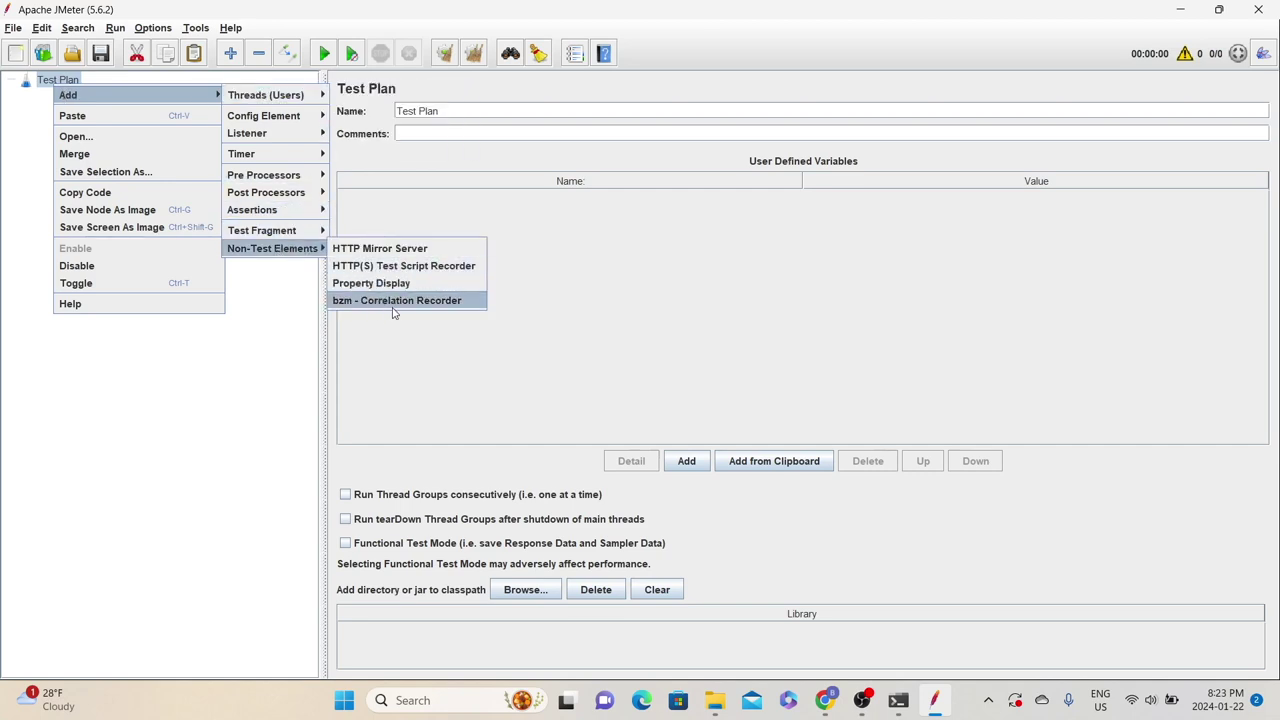
{"action": "left_click", "coordinate": [433, 301]}
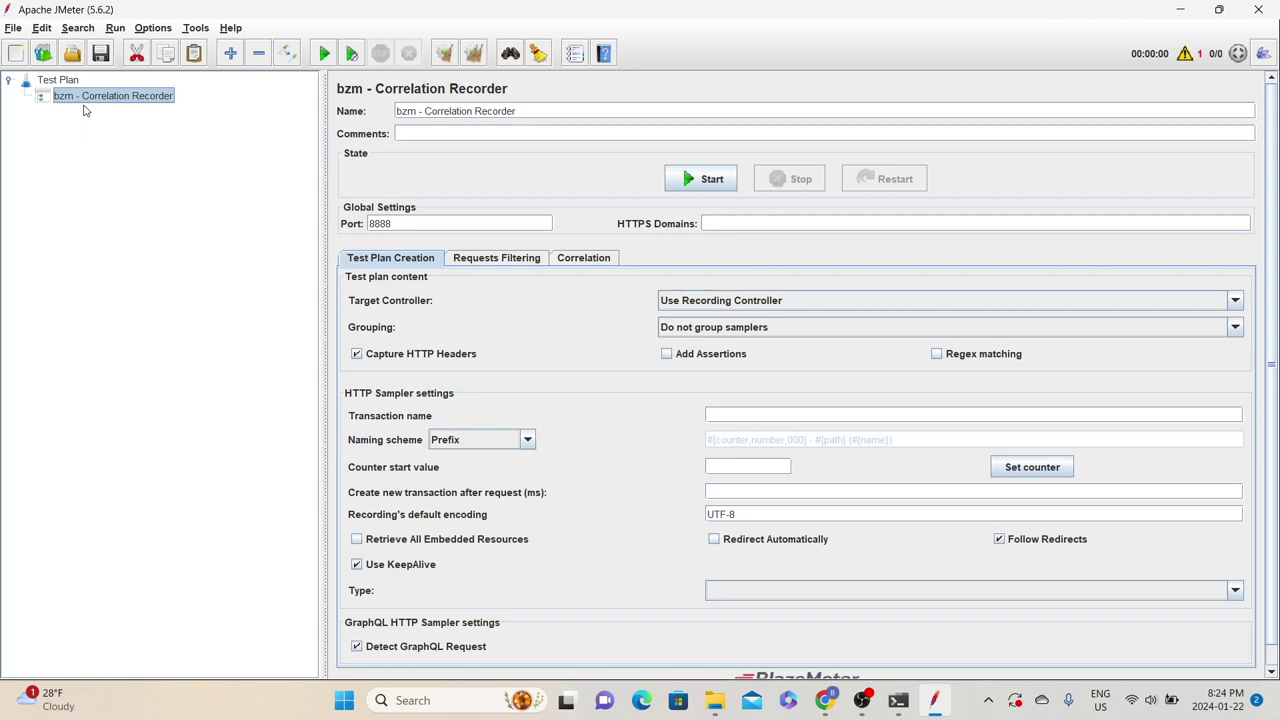
{"action": "left_click", "coordinate": [589, 262]}
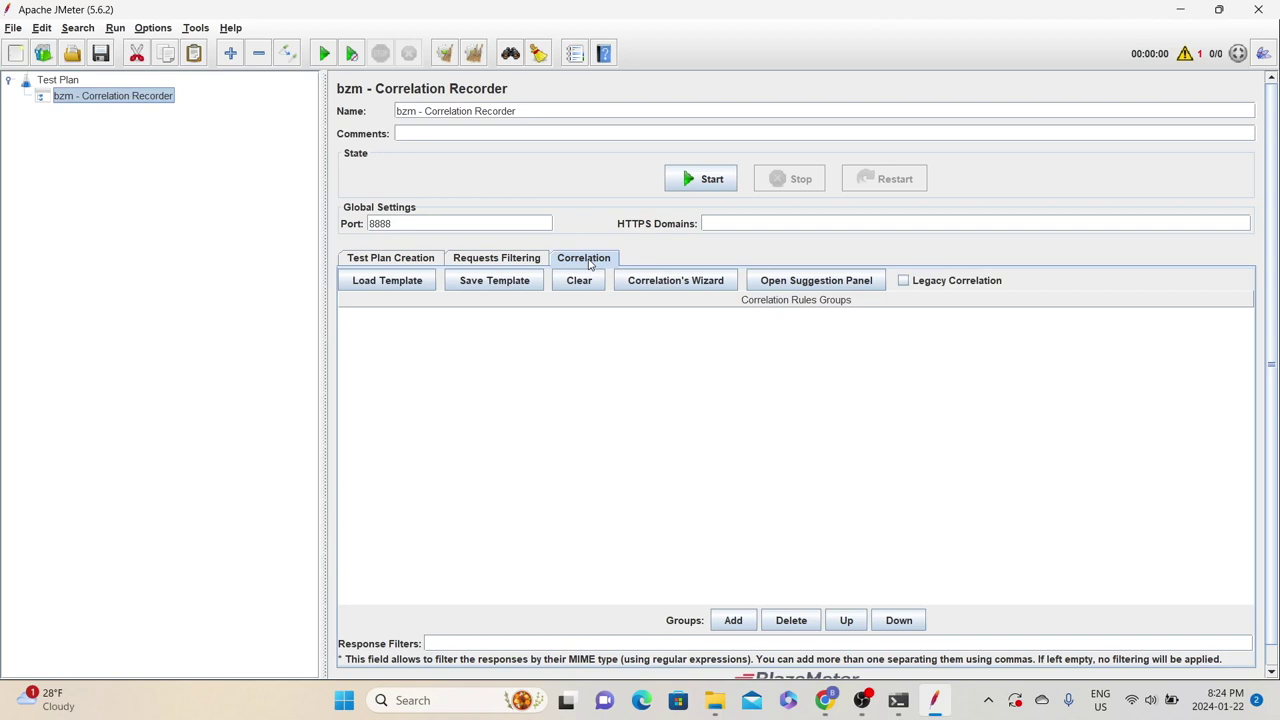
{"action": "left_click", "coordinate": [370, 261]}
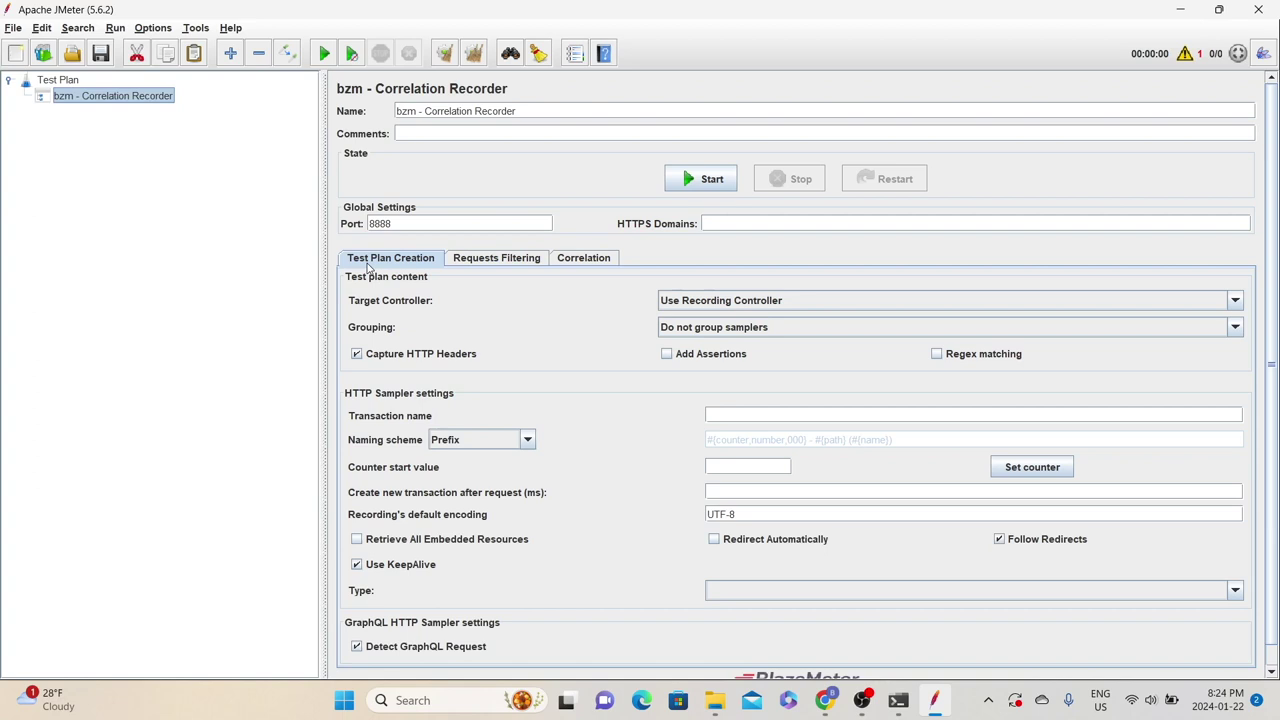
- Create a test plan from the bzm - Correlation Recorder template without saving the existing test items
{"action": "left_click", "coordinate": [43, 53]}
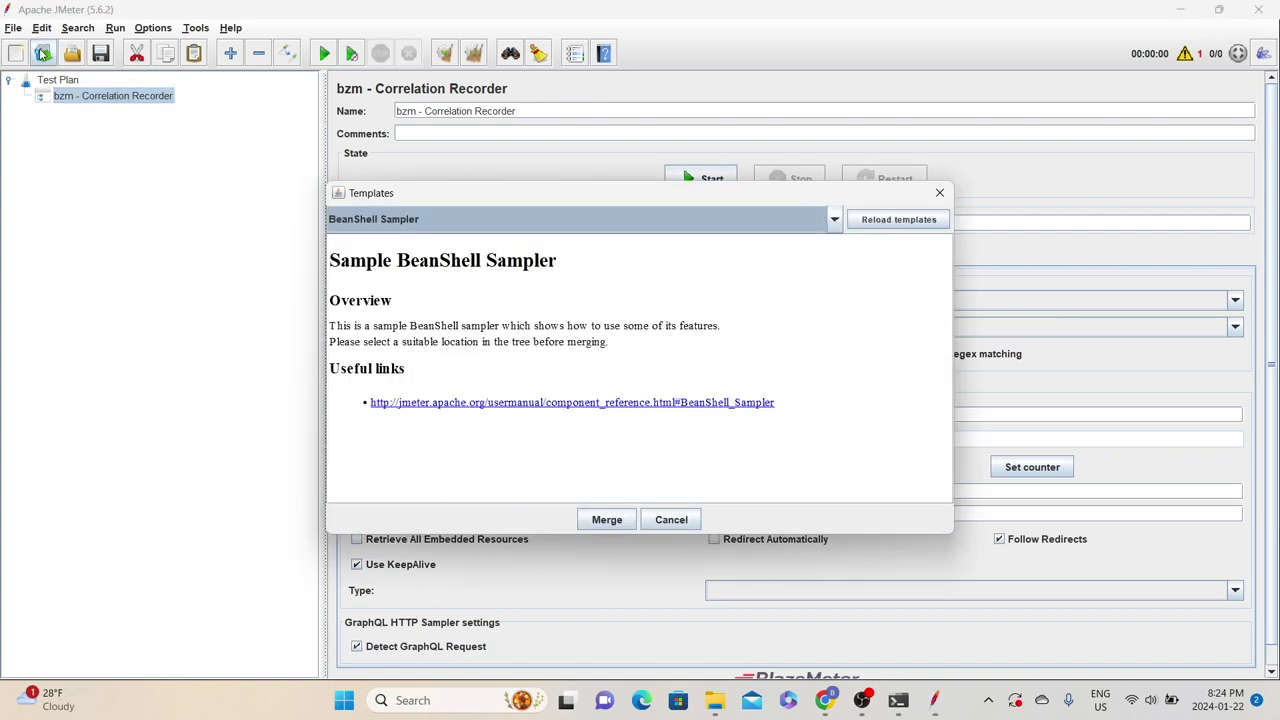
{"action": "left_click", "coordinate": [395, 219]}
{"action": "scroll", "coordinate": [390, 300], "scroll_direction": "down", "scroll_amount": 3}
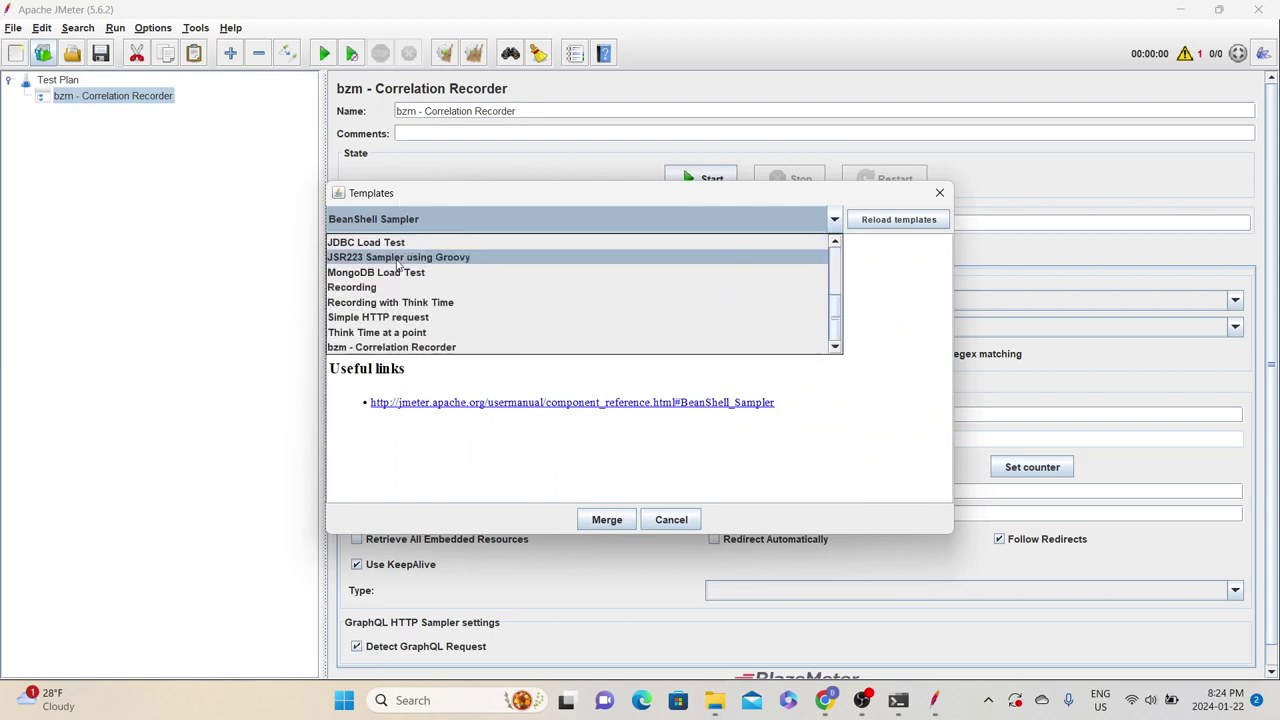
{"action": "left_click", "coordinate": [432, 347]}
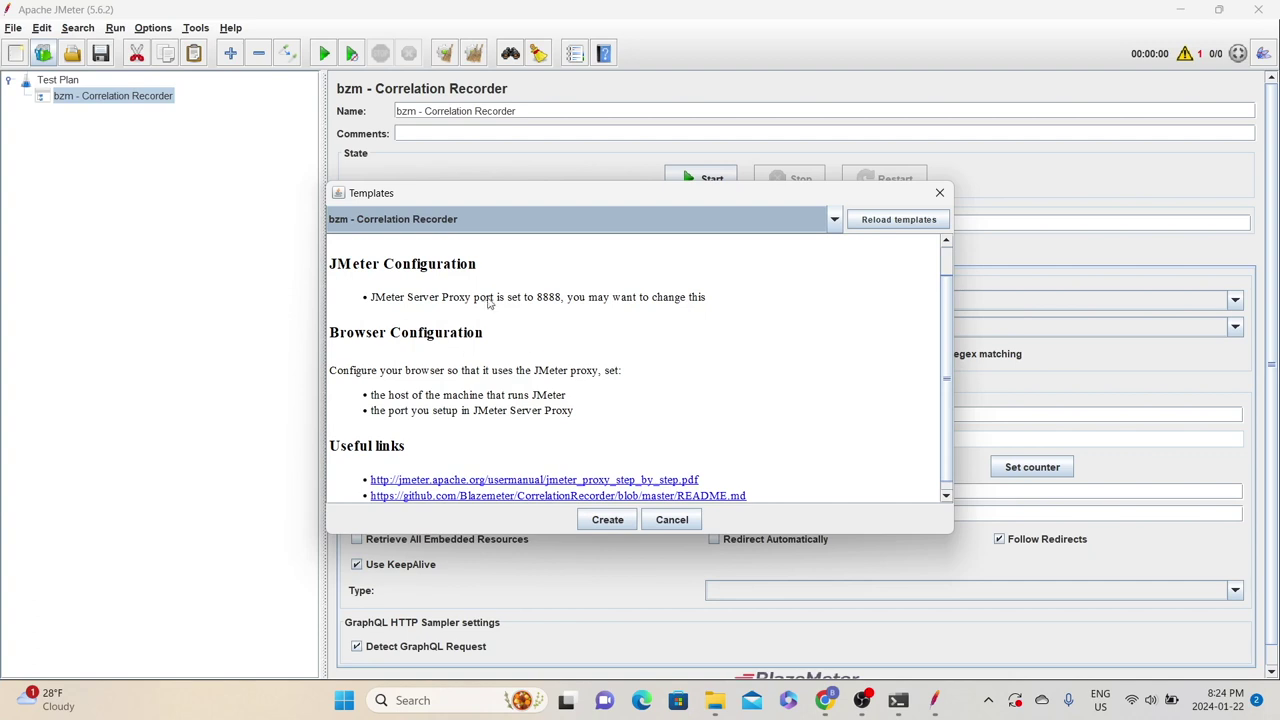
{"action": "left_click", "coordinate": [610, 519]}
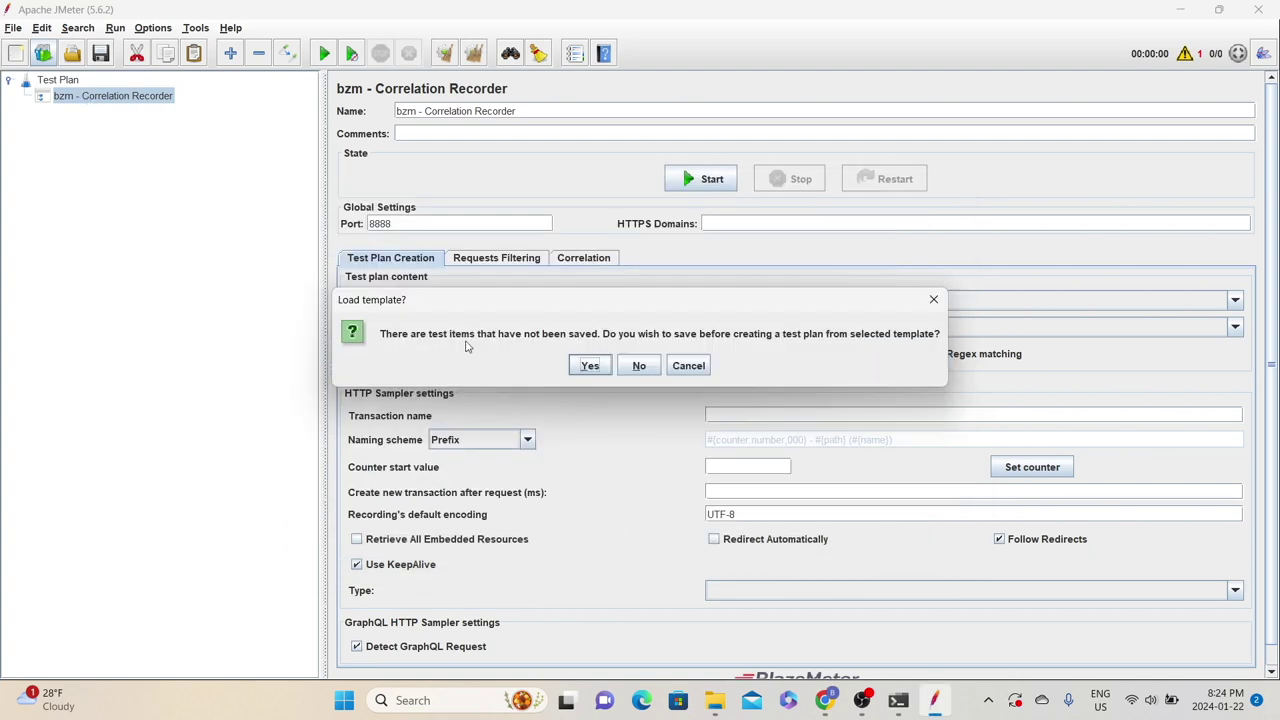
{"action": "left_click", "coordinate": [637, 367]}
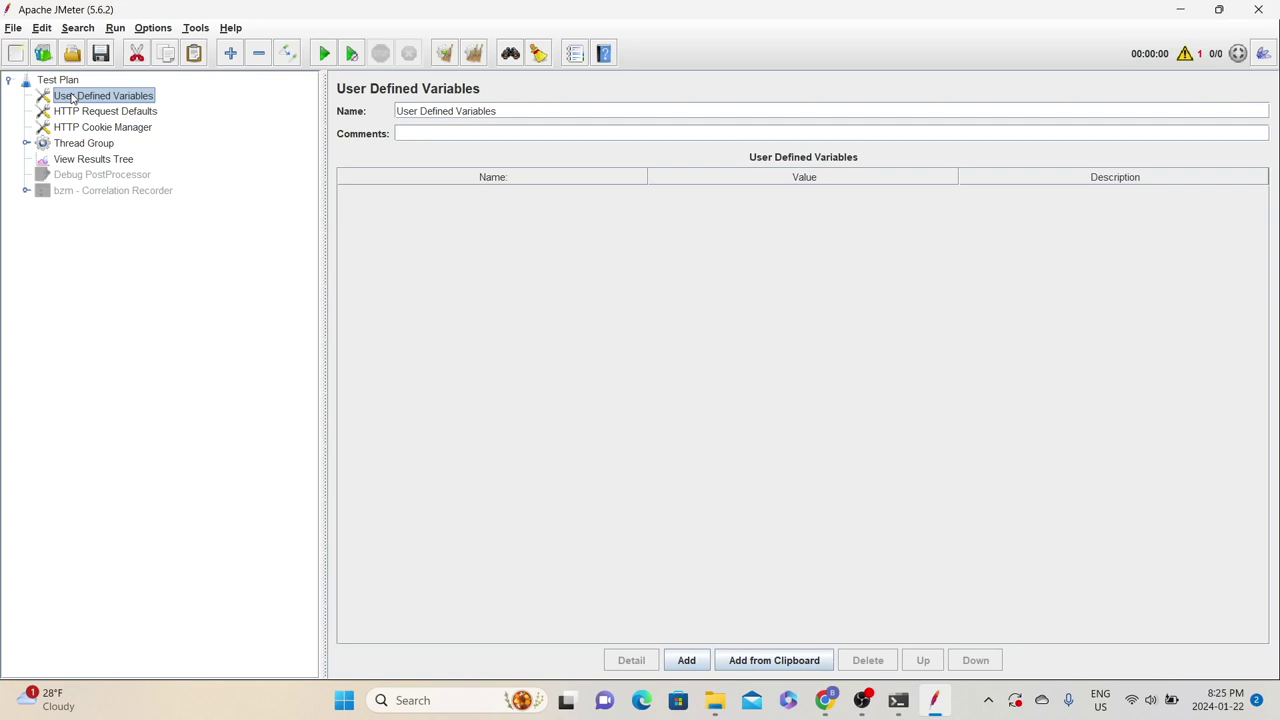
- Review the template's HTTP Cookie Manager, Thread Group, Recording Controller and both View Results Tree elements
{"action": "left_click", "coordinate": [81, 128]}
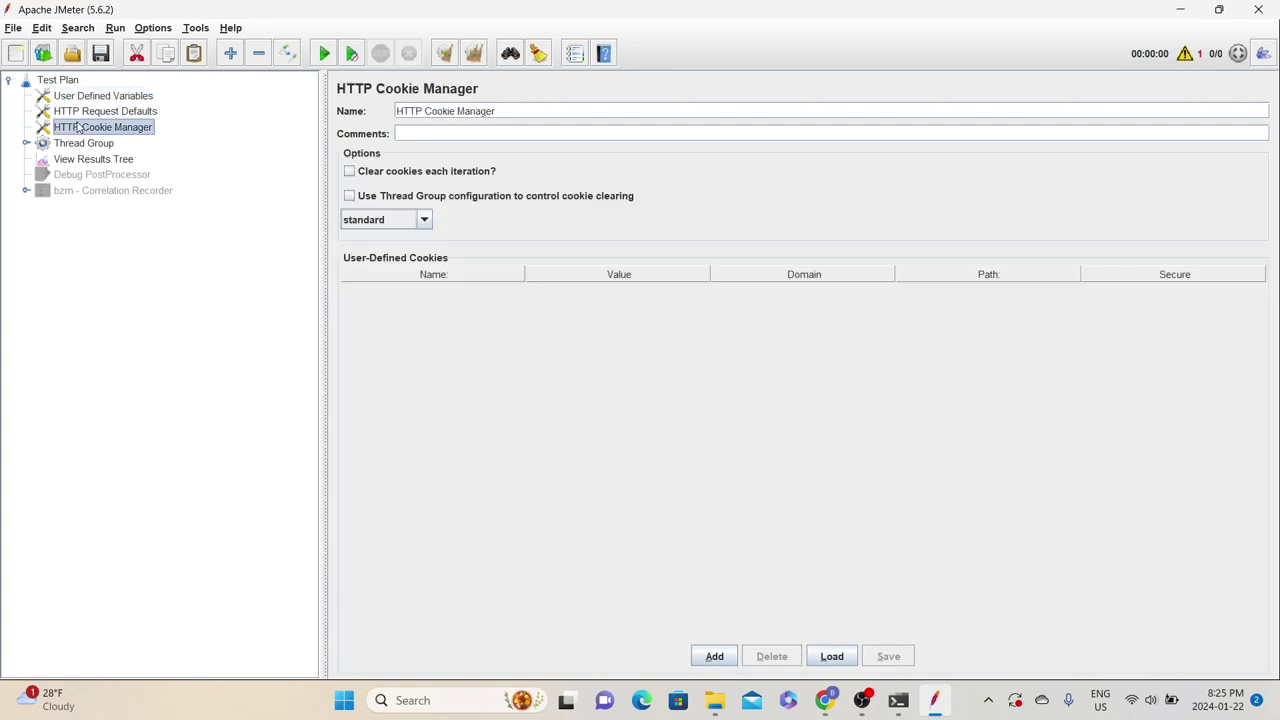
{"action": "left_click", "coordinate": [37, 146]}
{"action": "left_click", "coordinate": [26, 144]}
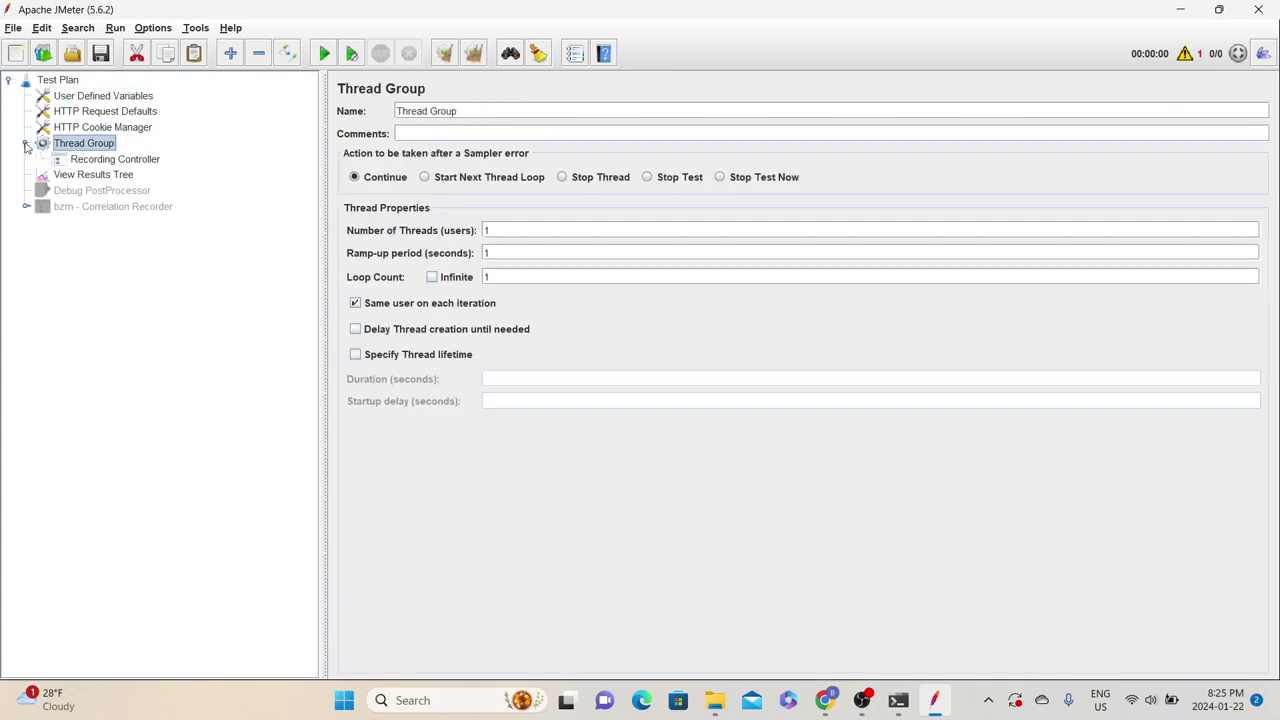
{"action": "left_click", "coordinate": [74, 164]}
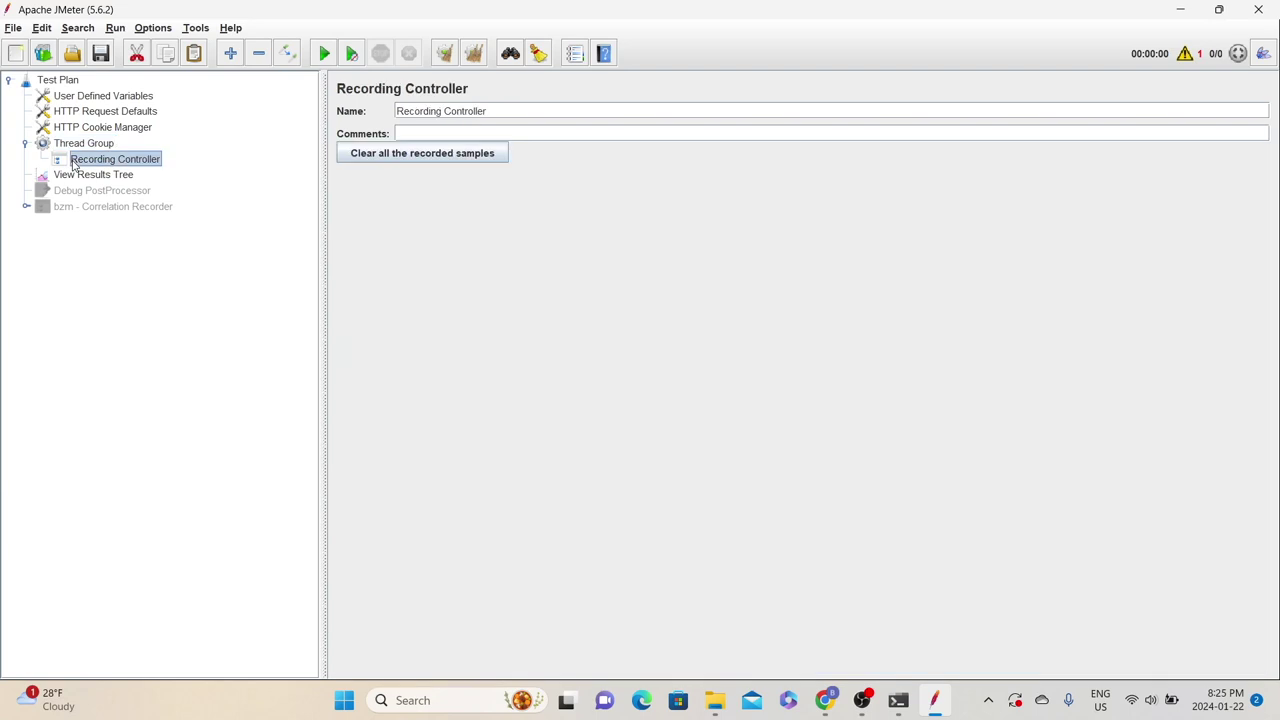
{"action": "left_click", "coordinate": [58, 190]}
{"action": "left_click", "coordinate": [56, 177]}
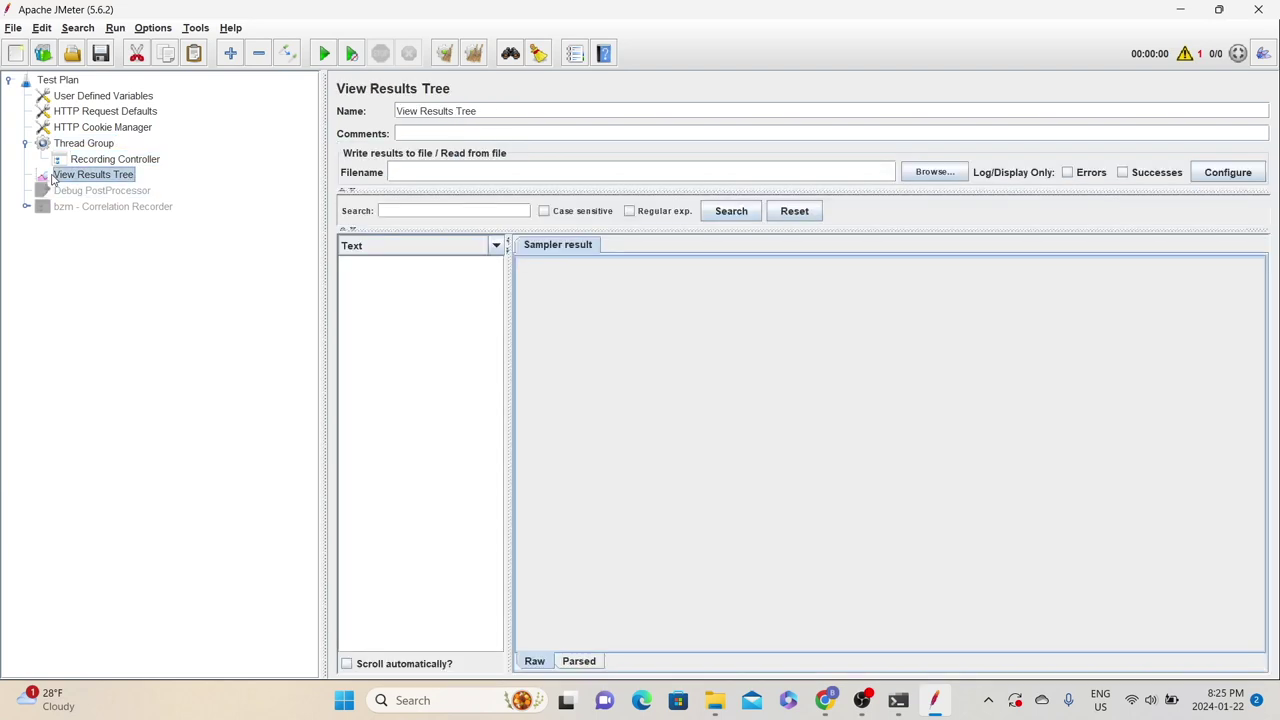
{"action": "left_click", "coordinate": [56, 208]}
{"action": "key", "text": "ctrl+v"}
{"action": "left_click", "coordinate": [92, 223]}
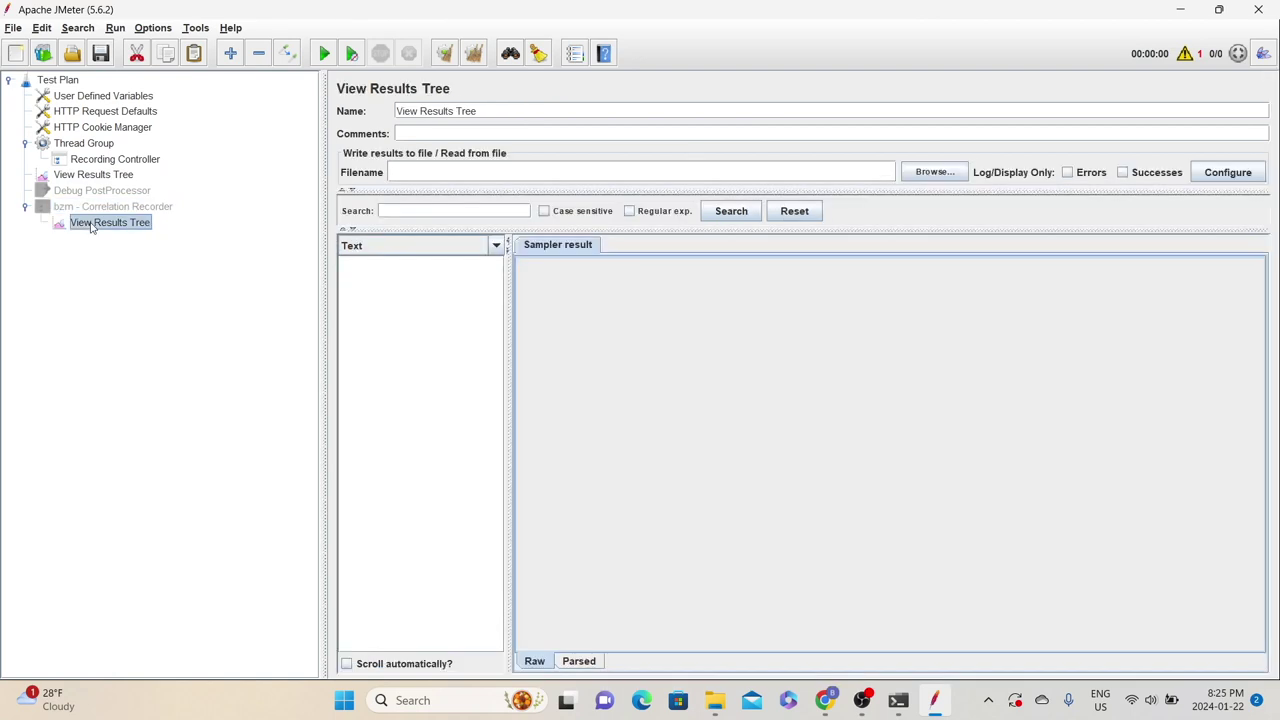
- Enable the bzm - Correlation Recorder element in the test plan
{"action": "left_click", "coordinate": [112, 207]}
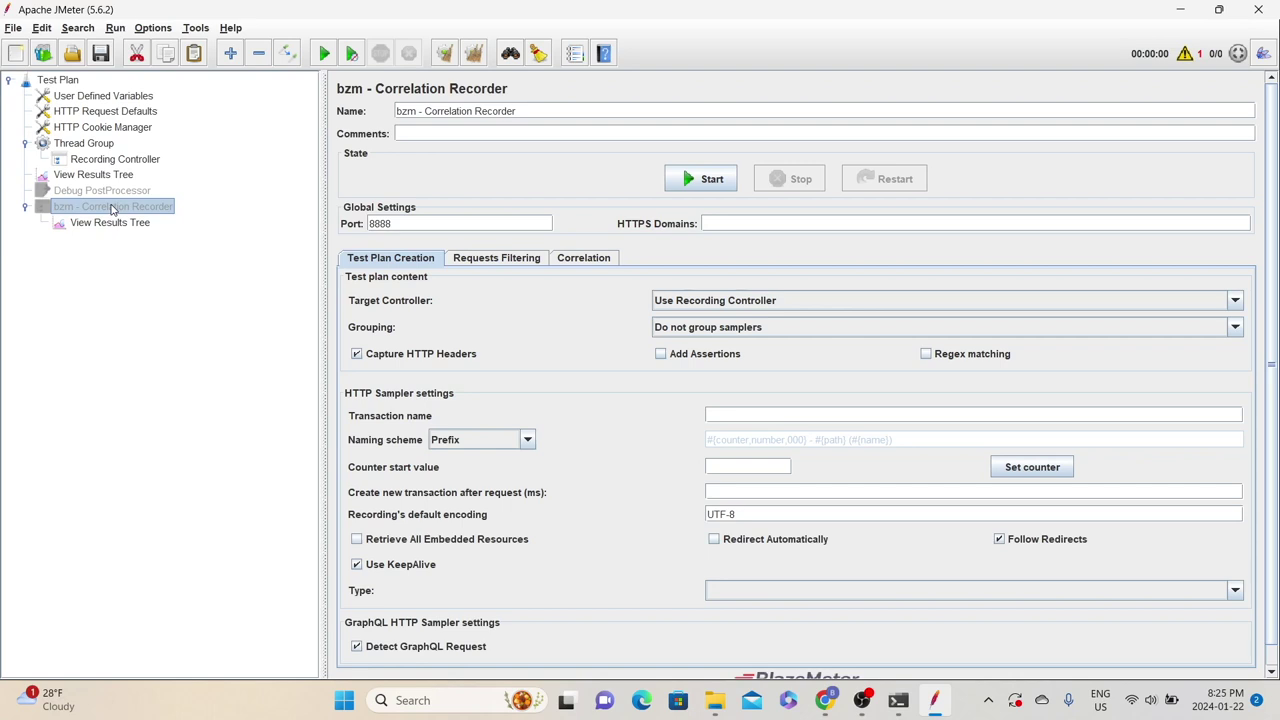
{"action": "right_click", "coordinate": [113, 207]}
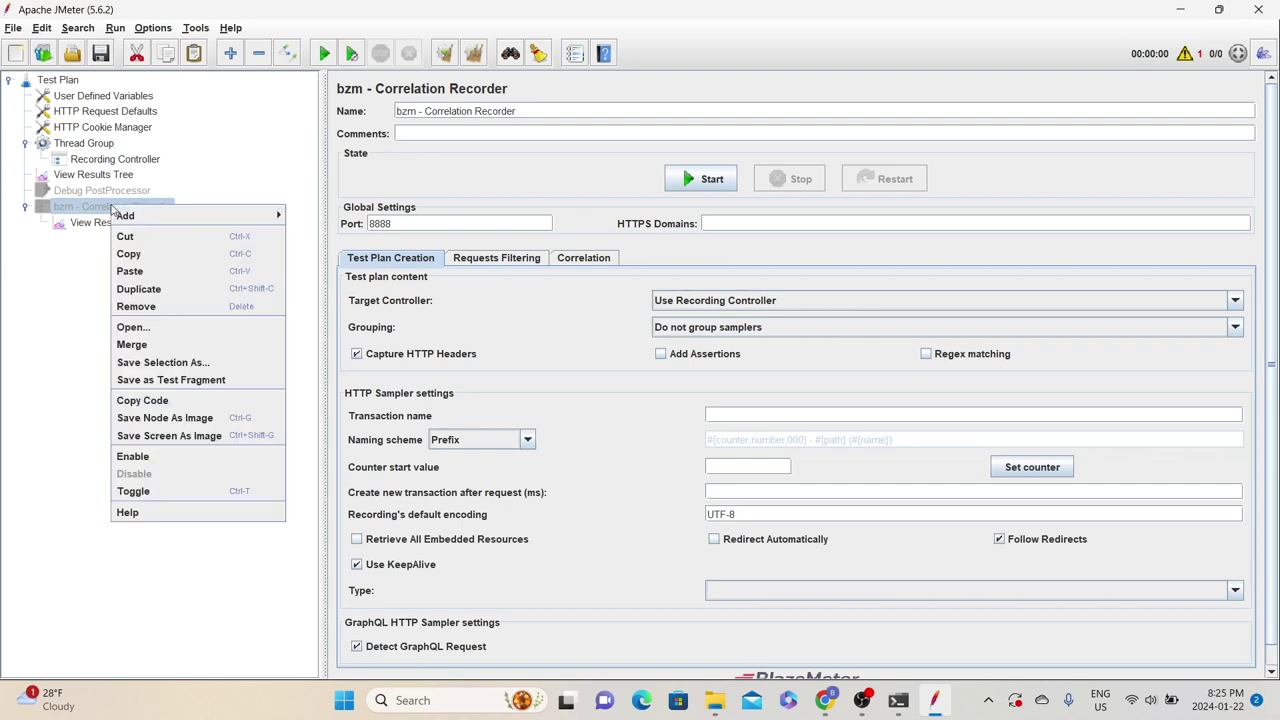
{"action": "left_click", "coordinate": [218, 456]}
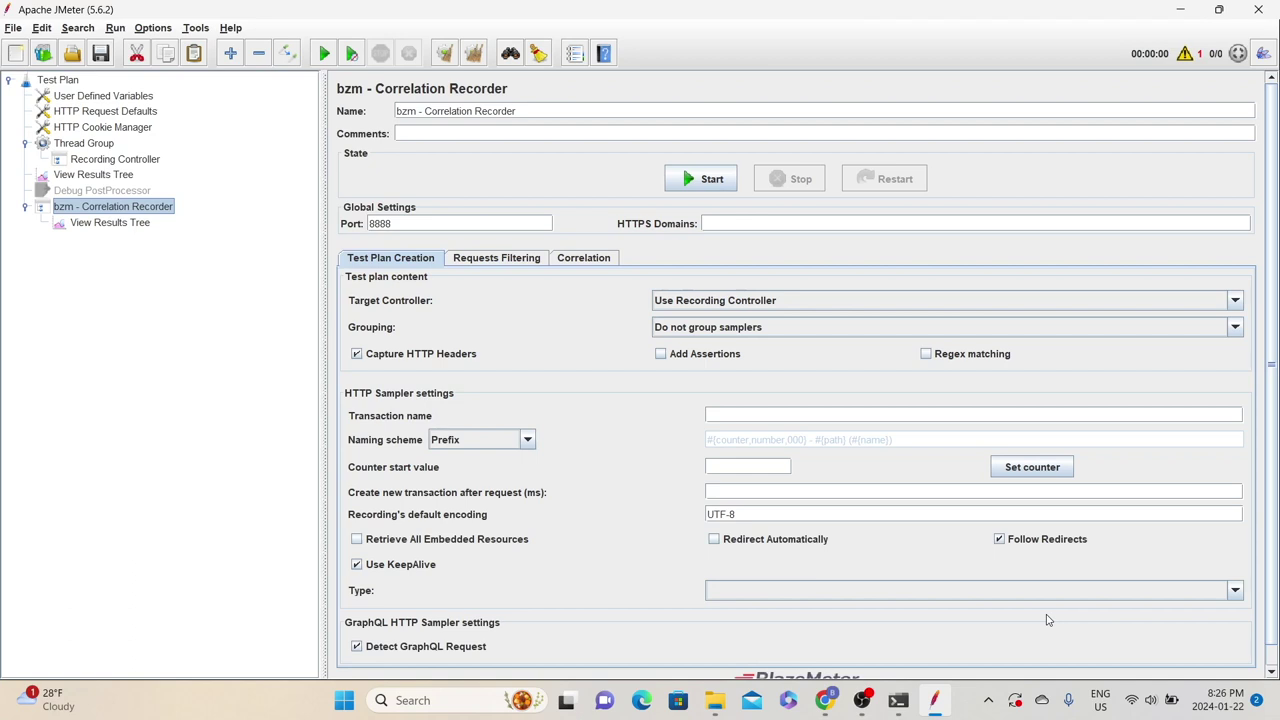
{"action": "left_click", "coordinate": [806, 706]}
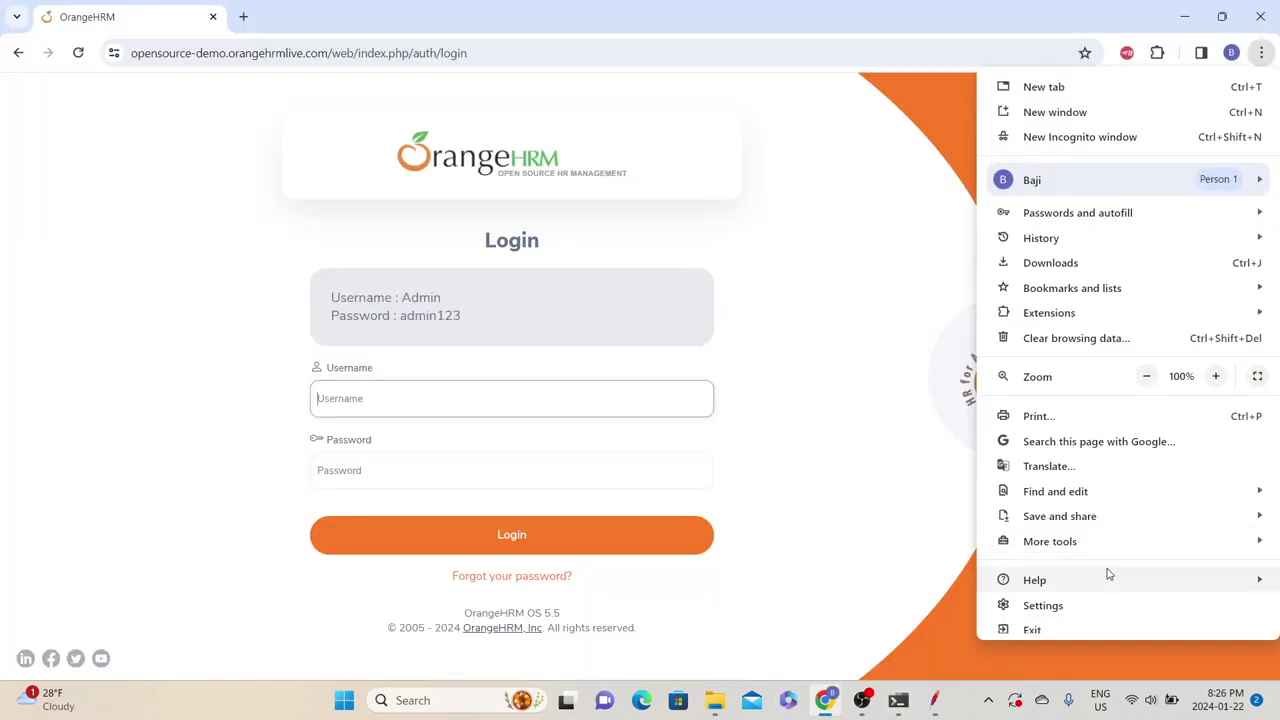
{"action": "left_click", "coordinate": [1108, 603]}
{"action": "type", "text": "proxy"}
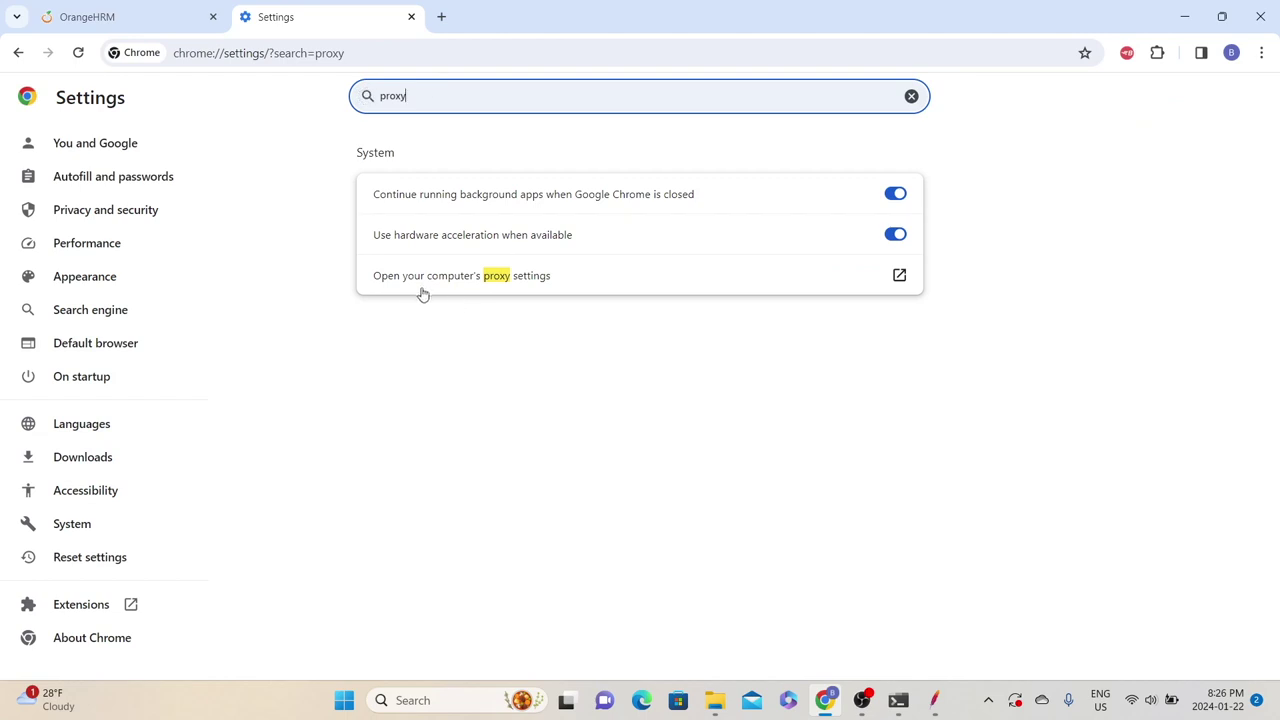
{"action": "left_click", "coordinate": [471, 280]}
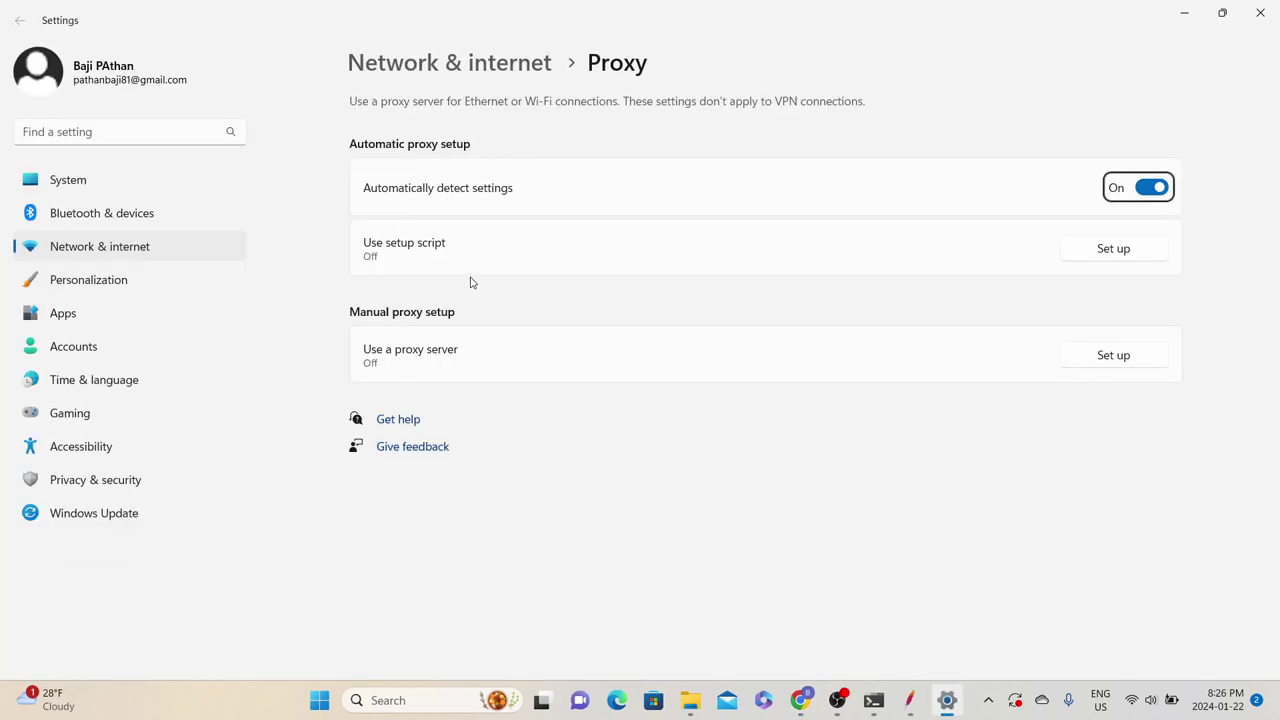
{"action": "left_click", "coordinate": [1113, 355]}
{"action": "left_click", "coordinate": [458, 231]}
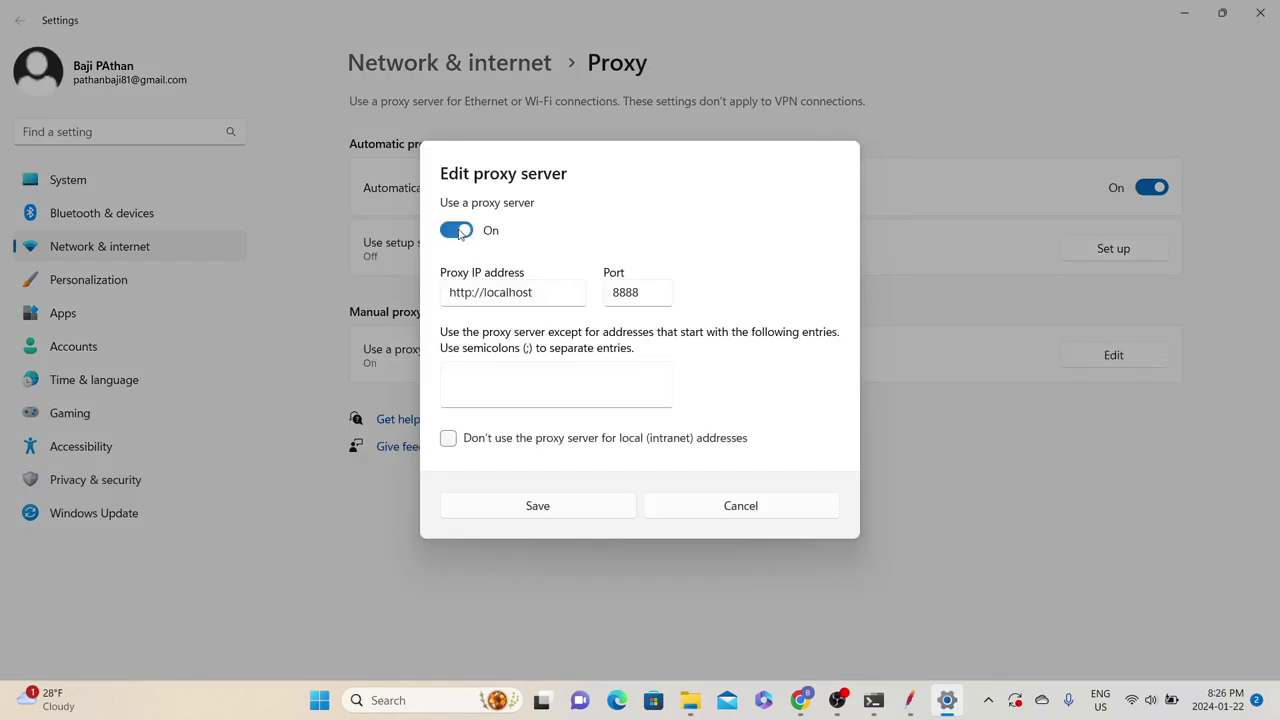
{"action": "double_click", "coordinate": [663, 290]}
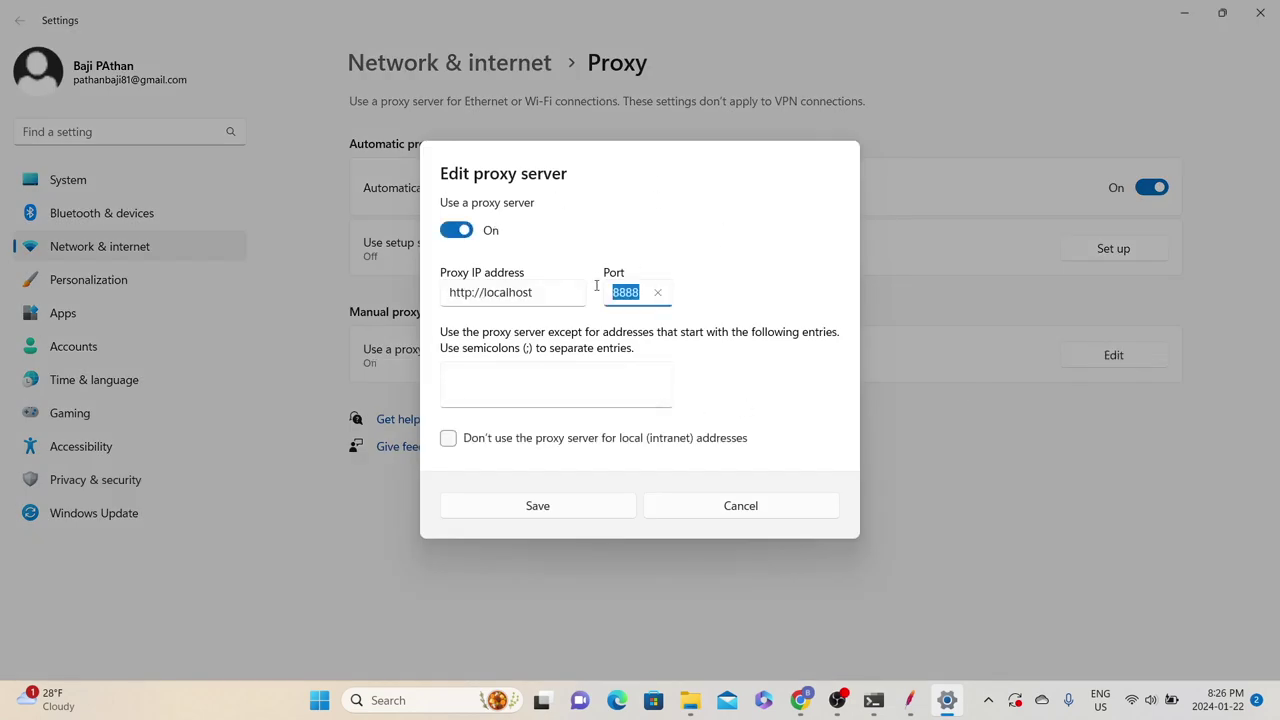
{"action": "left_click", "coordinate": [567, 508]}
- Switch back to JMeter, start the Correlation Recorder on port 8888 and acknowledge the root CA certificate notice
{"action": "key", "text": "alt+Tab"}
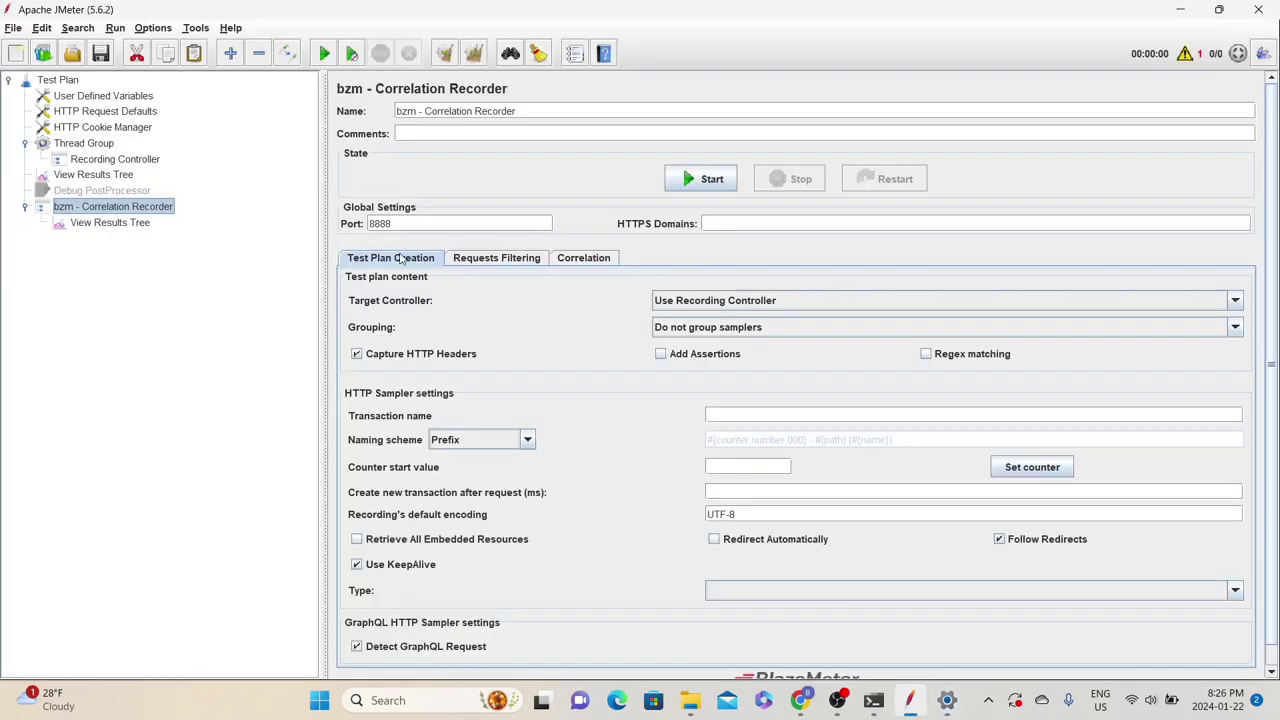
{"action": "double_click", "coordinate": [394, 224]}
{"action": "left_click", "coordinate": [711, 179]}
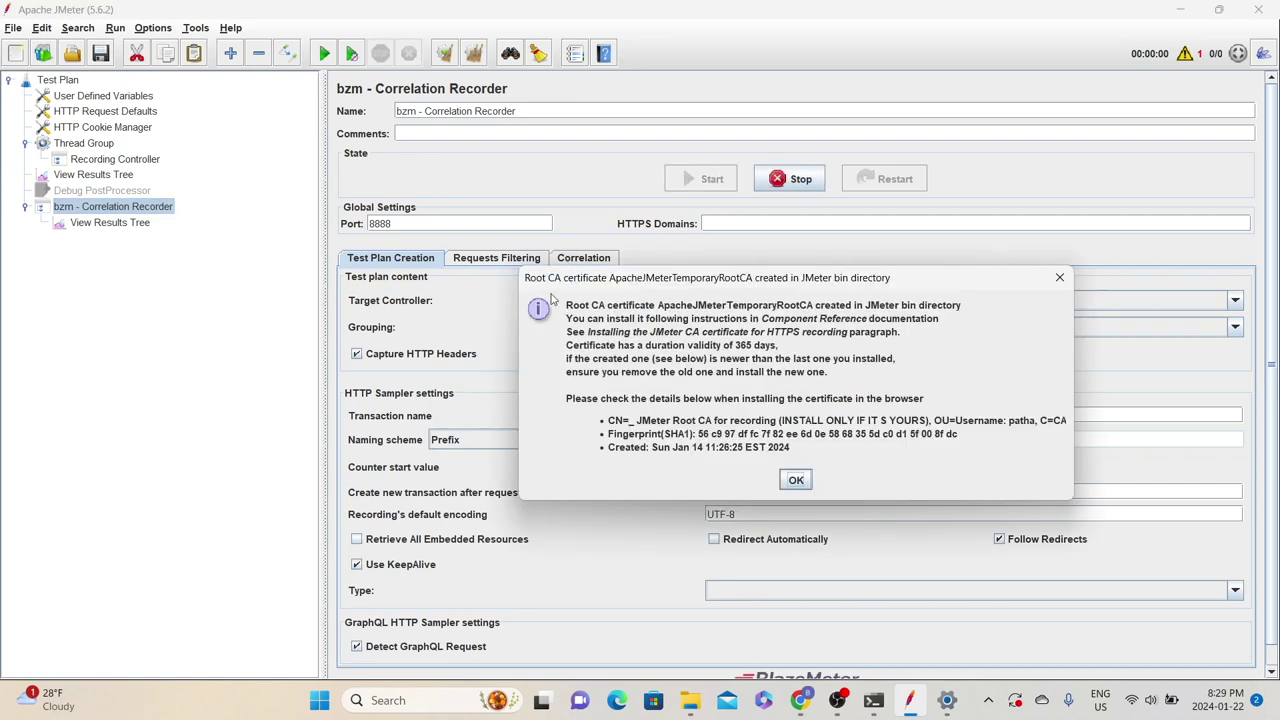
{"action": "left_click", "coordinate": [797, 482]}
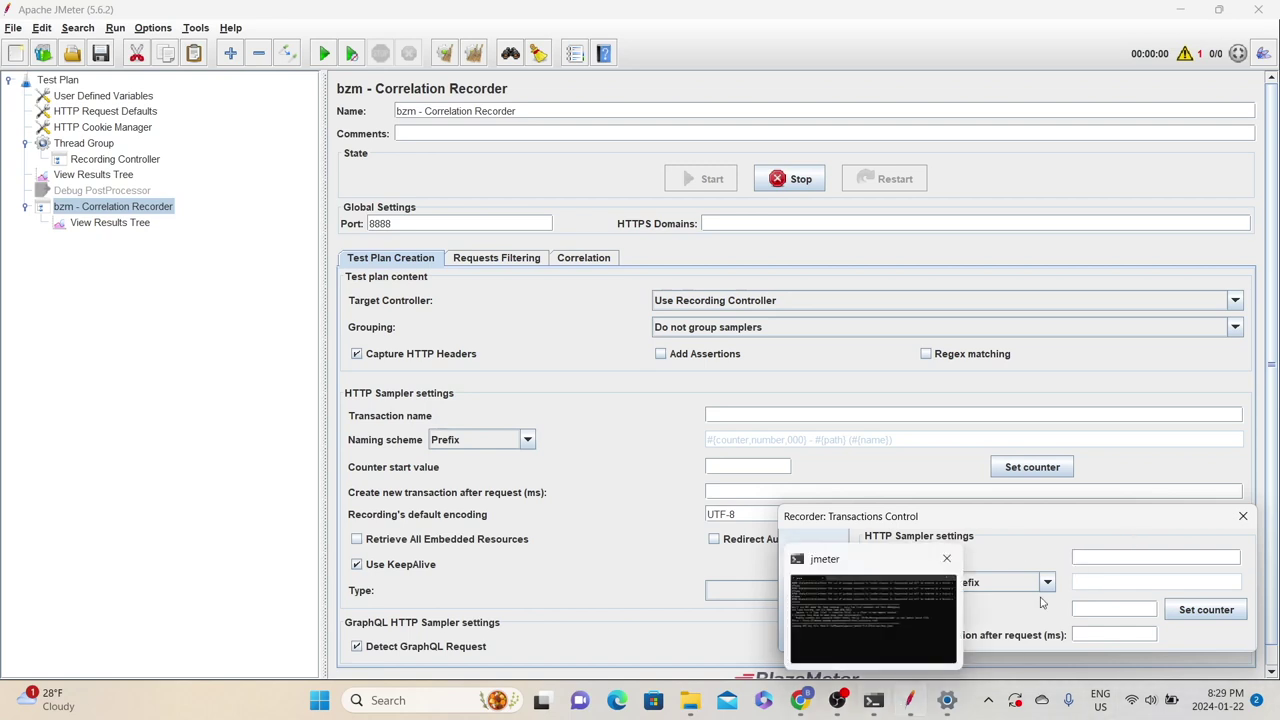
- Reload the OrangeHRM login page in Chrome while recording, and check the captured requests under JMeter's Recording Controller
{"action": "key", "text": "alt+Tab"}
{"action": "key", "text": "ctrl+l"}
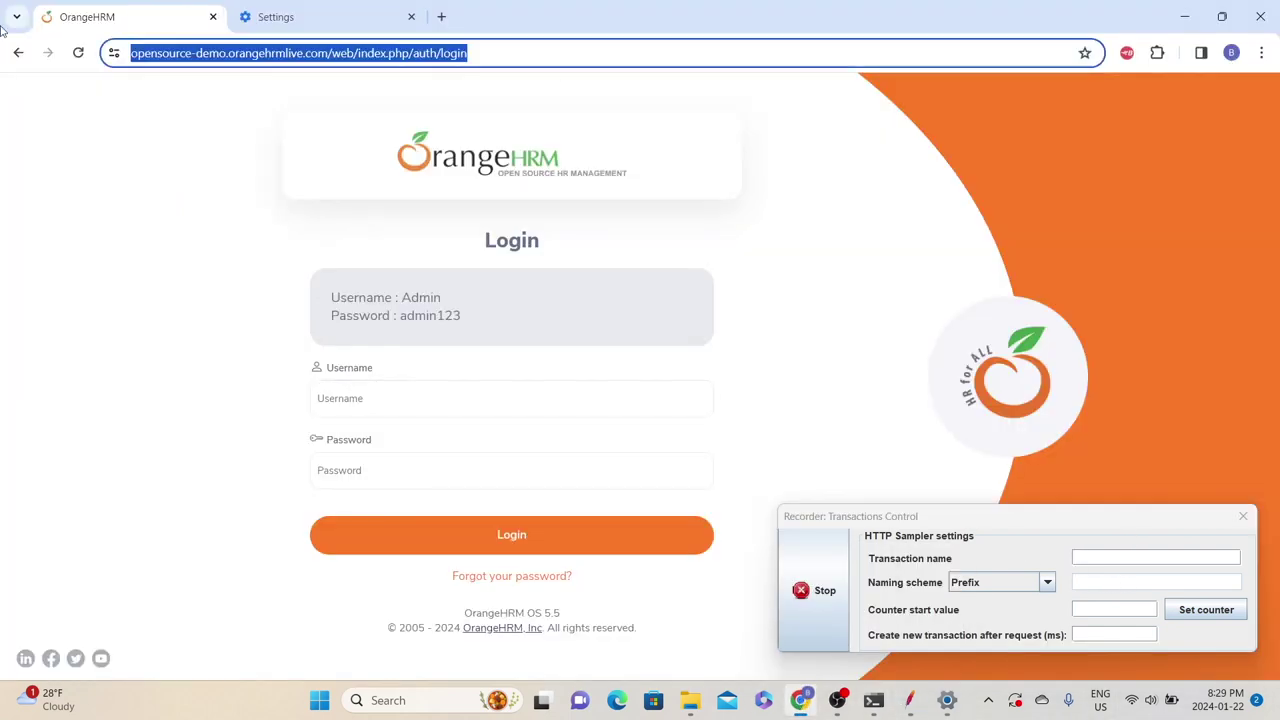
{"action": "left_click", "coordinate": [580, 60]}
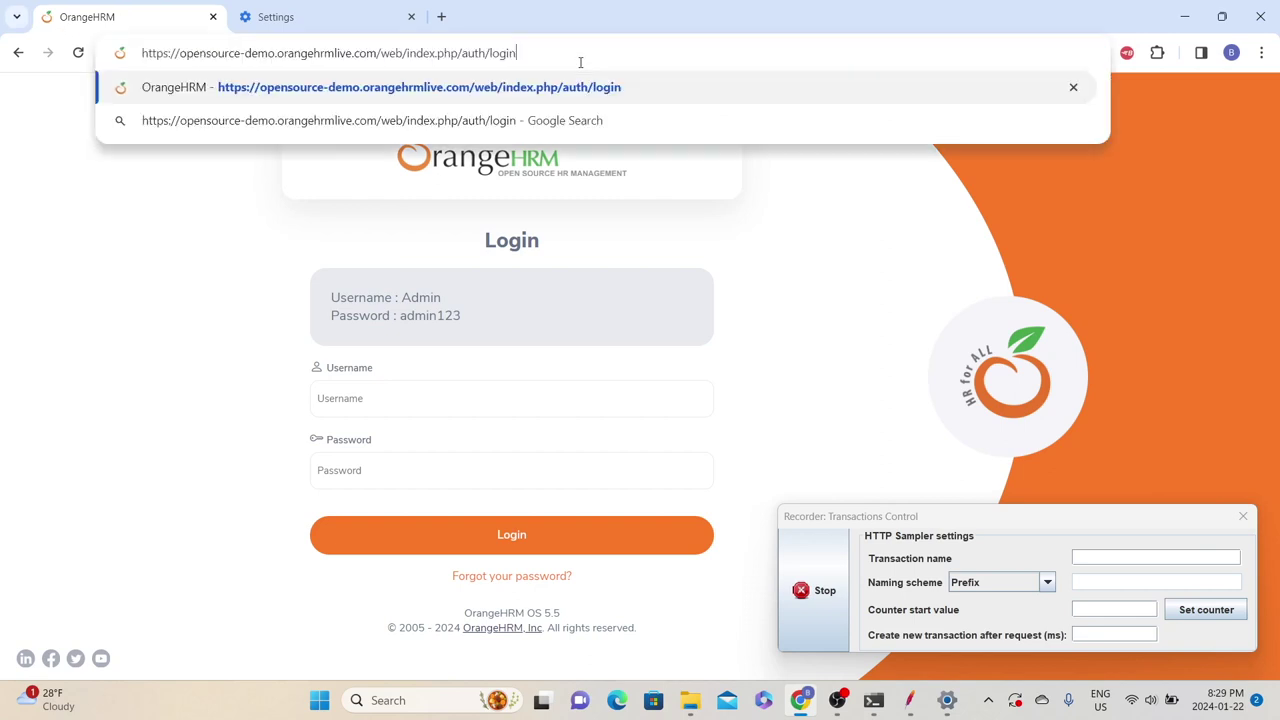
{"action": "key", "text": "Return"}
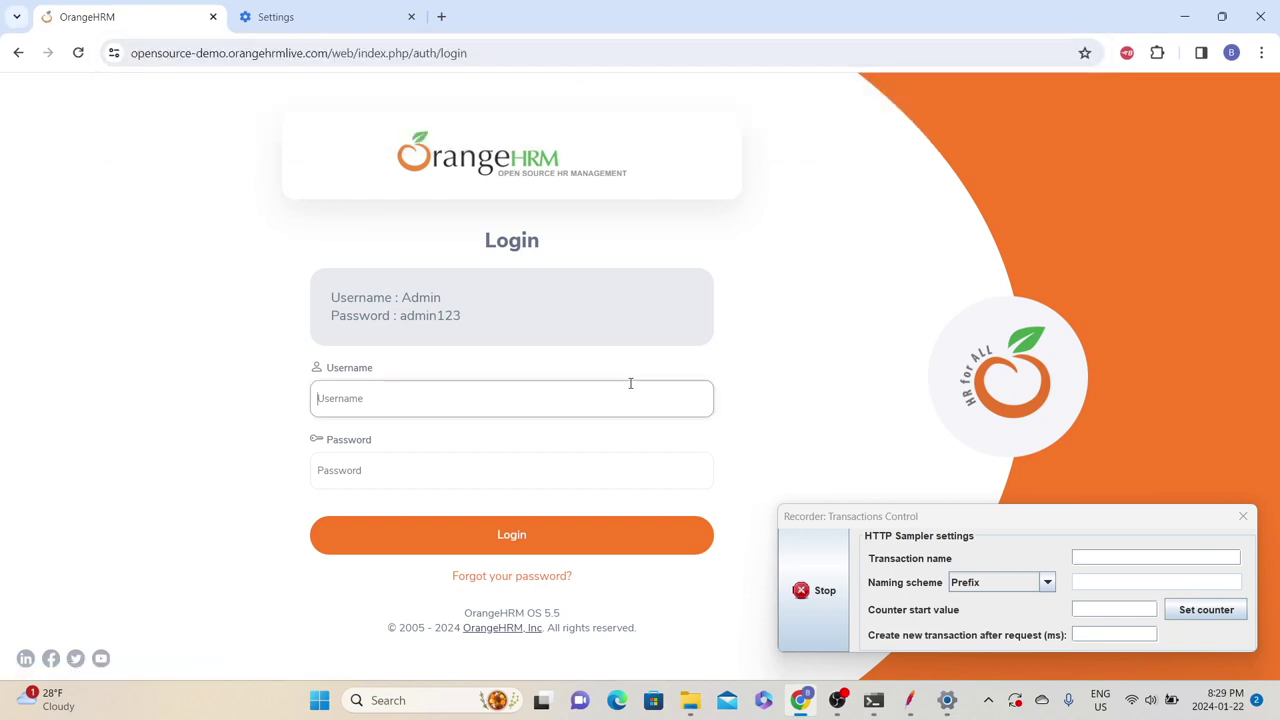
{"action": "left_click", "coordinate": [909, 700]}
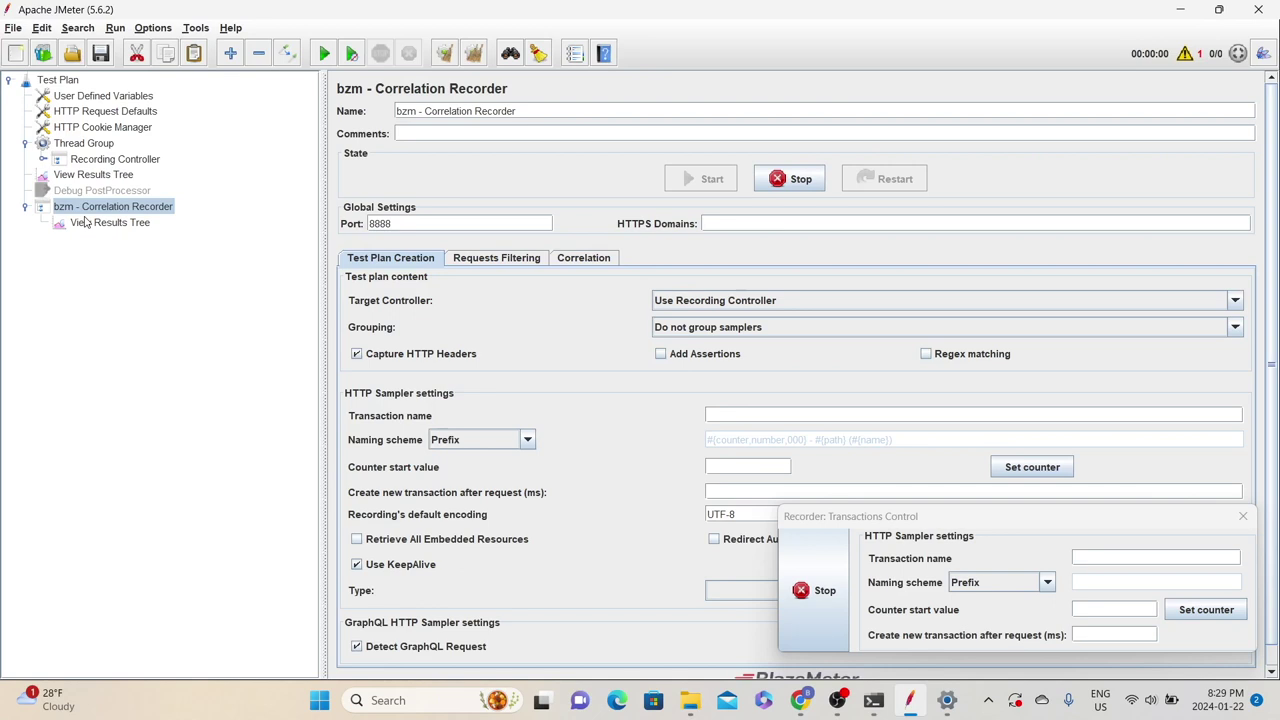
{"action": "left_click", "coordinate": [43, 159]}
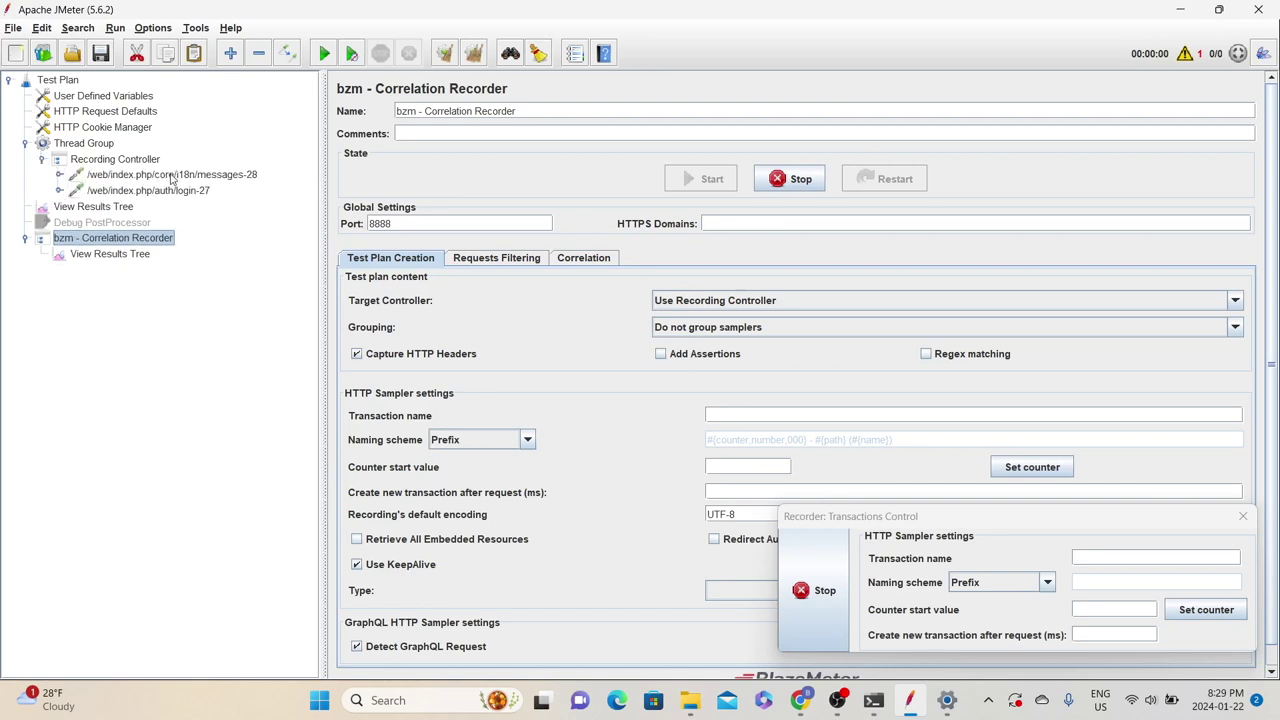
- Log in to OrangeHRM in Chrome as Admin with the account password, and check the newly recorded requests in JMeter
{"action": "left_click", "coordinate": [800, 700]}
{"action": "type", "text": "dm"}
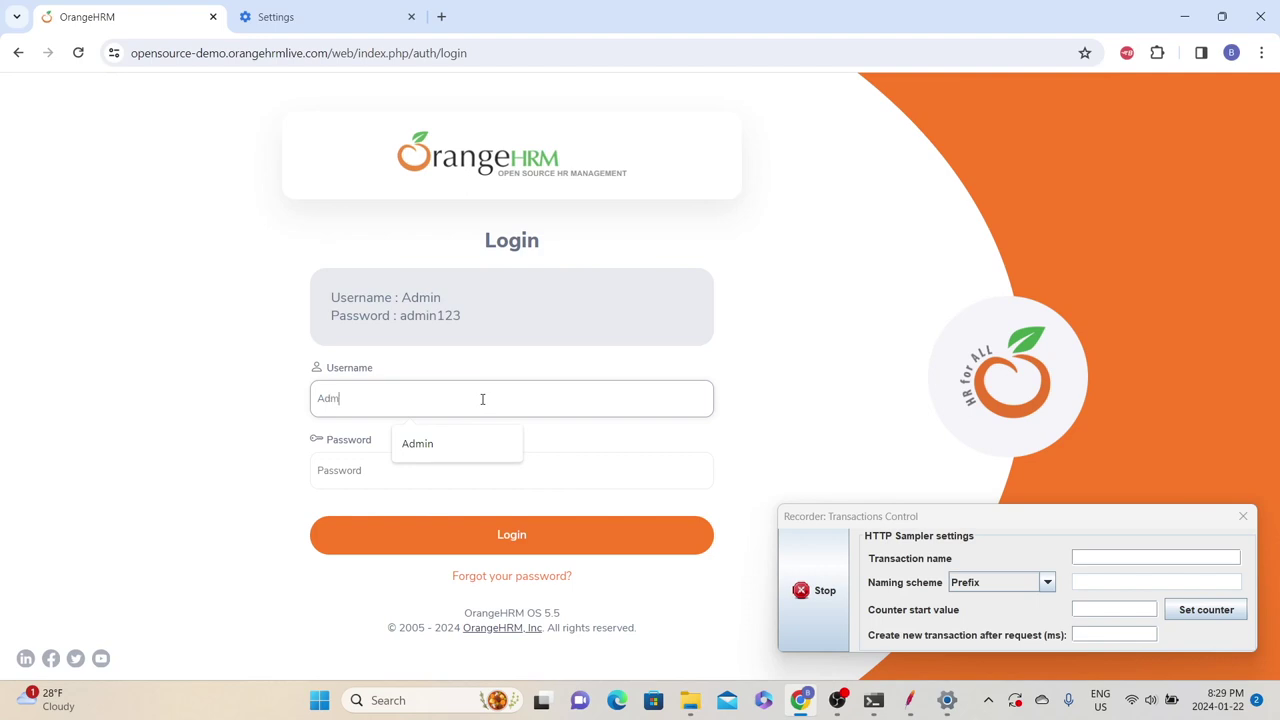
{"action": "type", "text": "in"}
{"action": "key", "text": "Tab"}
{"action": "type", "text": "admin123"}
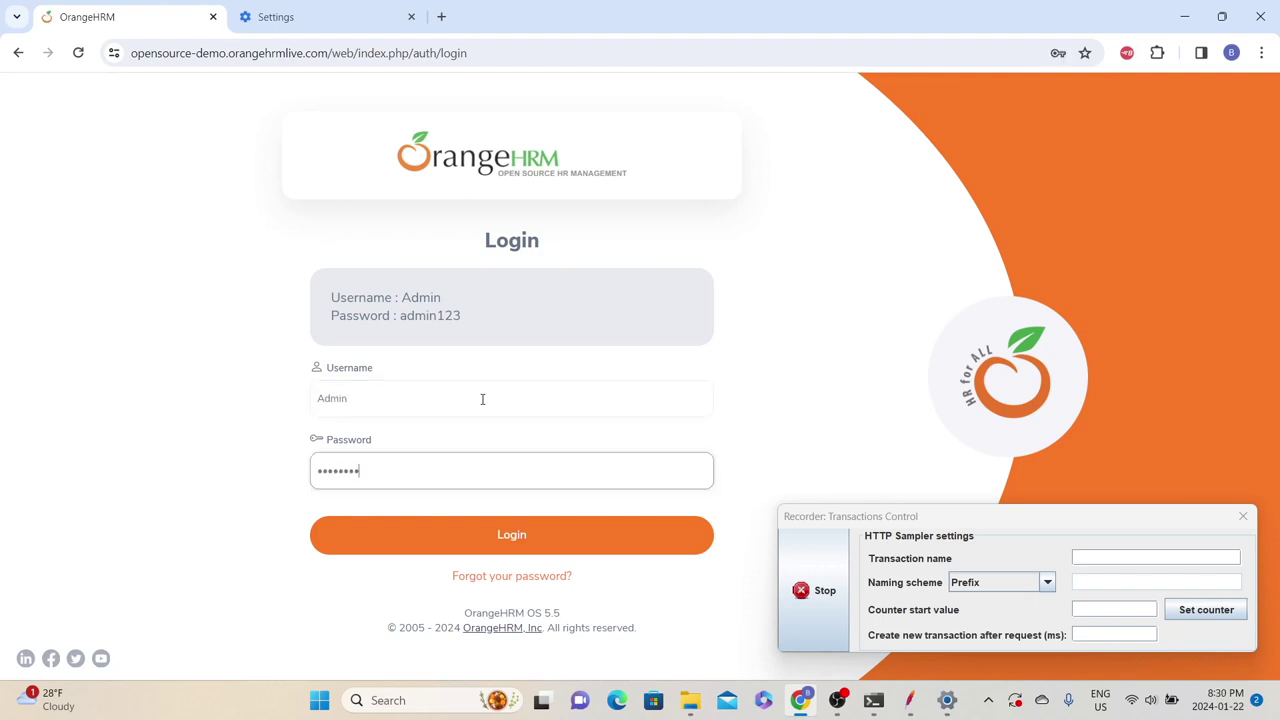
{"action": "left_click", "coordinate": [467, 545]}
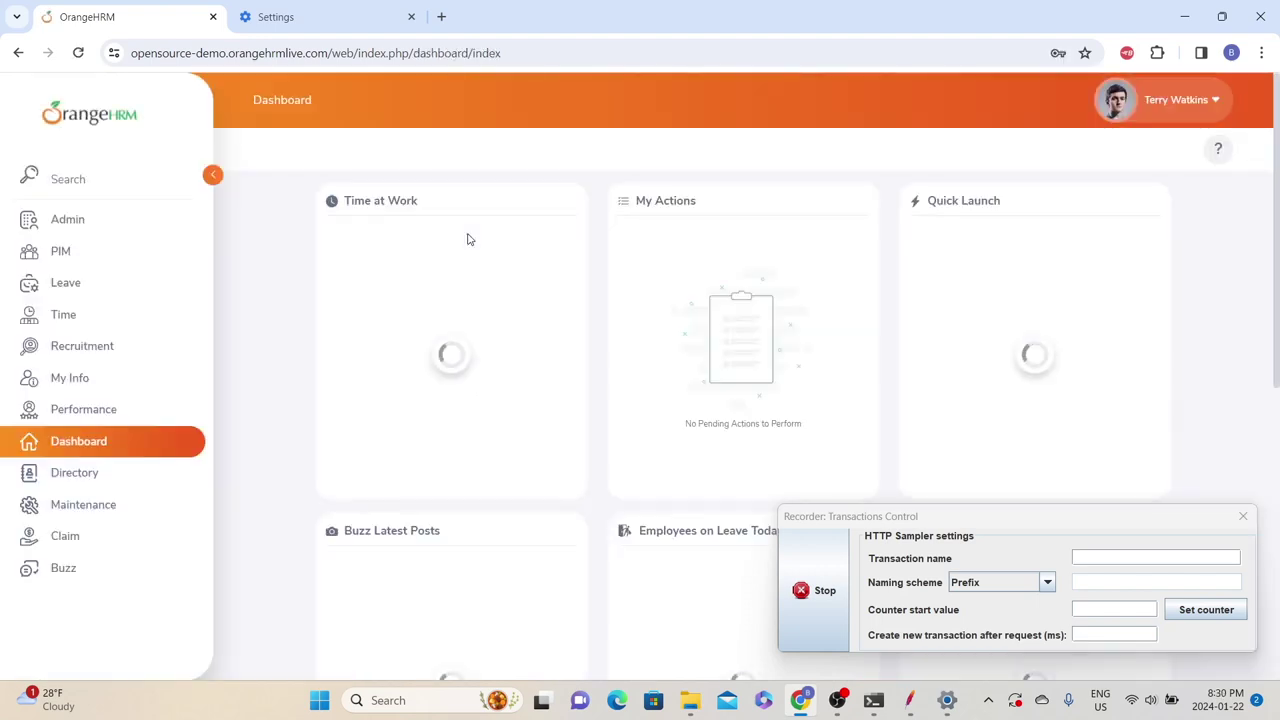
{"action": "left_click", "coordinate": [909, 700]}
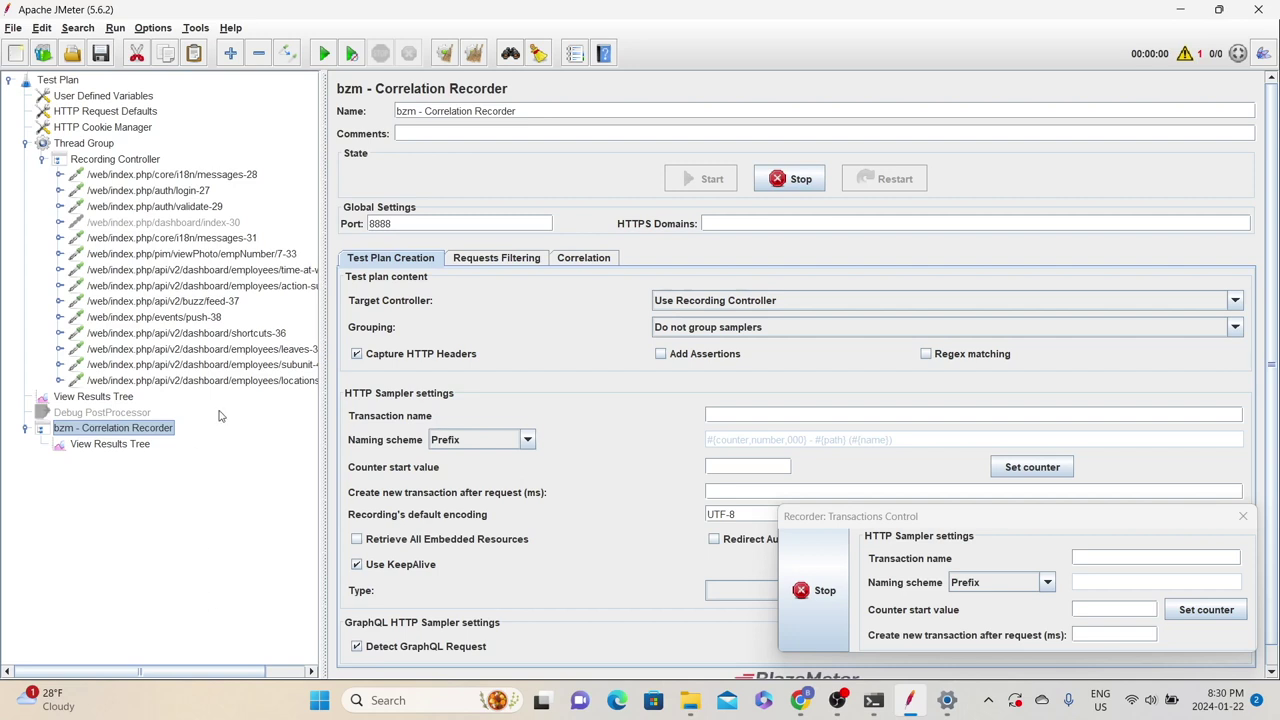
- Log out of OrangeHRM in Chrome and stop the recording
{"action": "key", "text": "alt+Tab"}
{"action": "left_click", "coordinate": [1205, 100]}
{"action": "left_click", "coordinate": [1152, 211]}
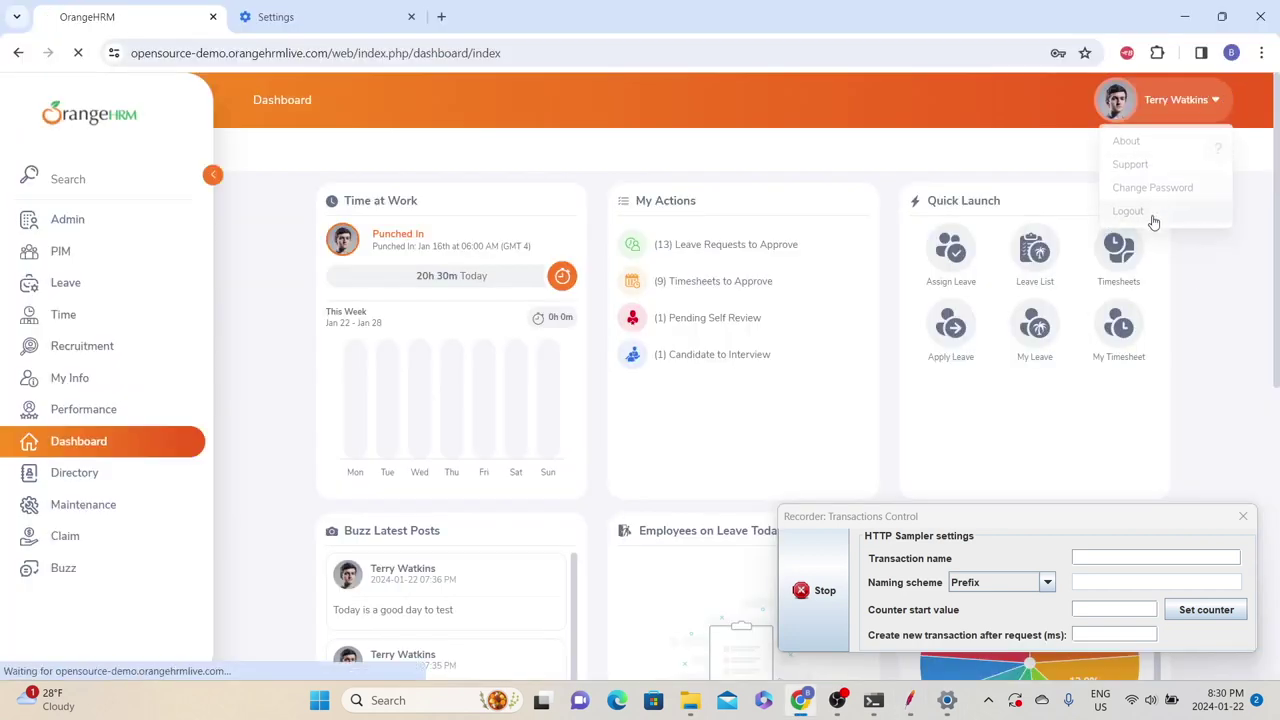
{"action": "left_click", "coordinate": [822, 572]}
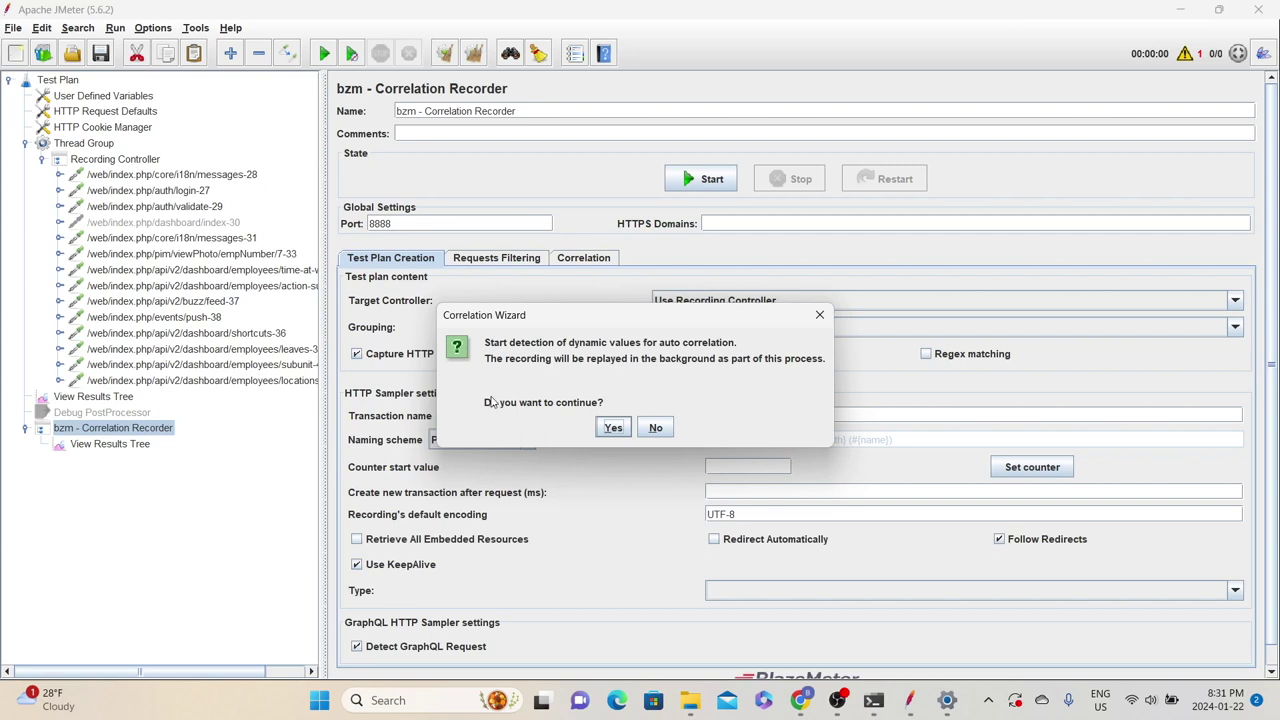
- Replay the recording to detect dynamic values and generate correlation suggestions using the automatic comparison and variable detection method
{"action": "left_click", "coordinate": [615, 428]}
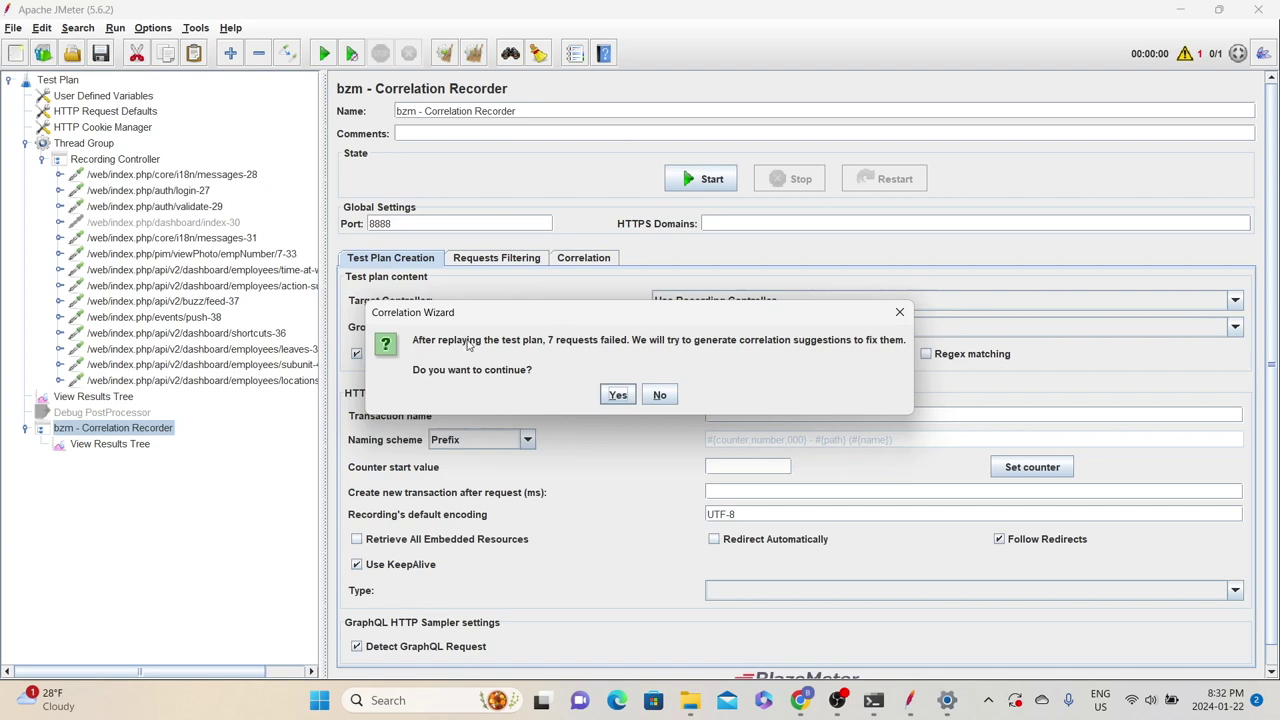
{"action": "left_click", "coordinate": [617, 395]}
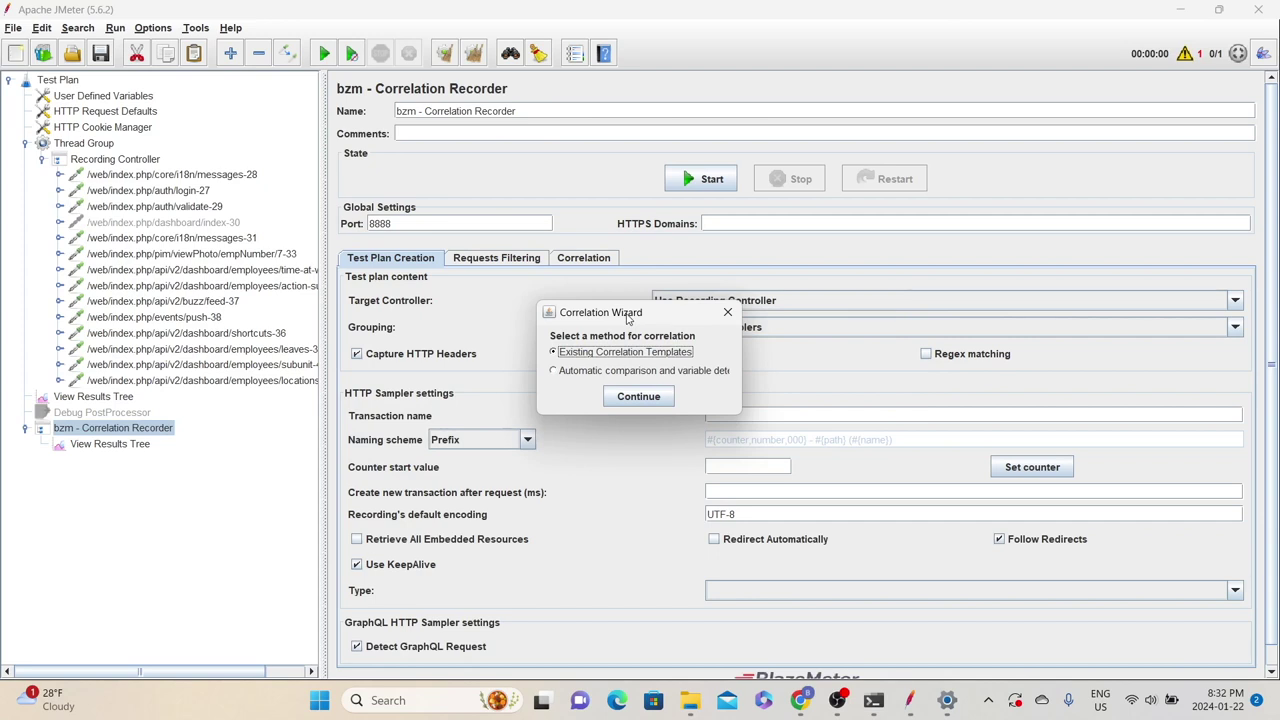
{"action": "left_click", "coordinate": [602, 372]}
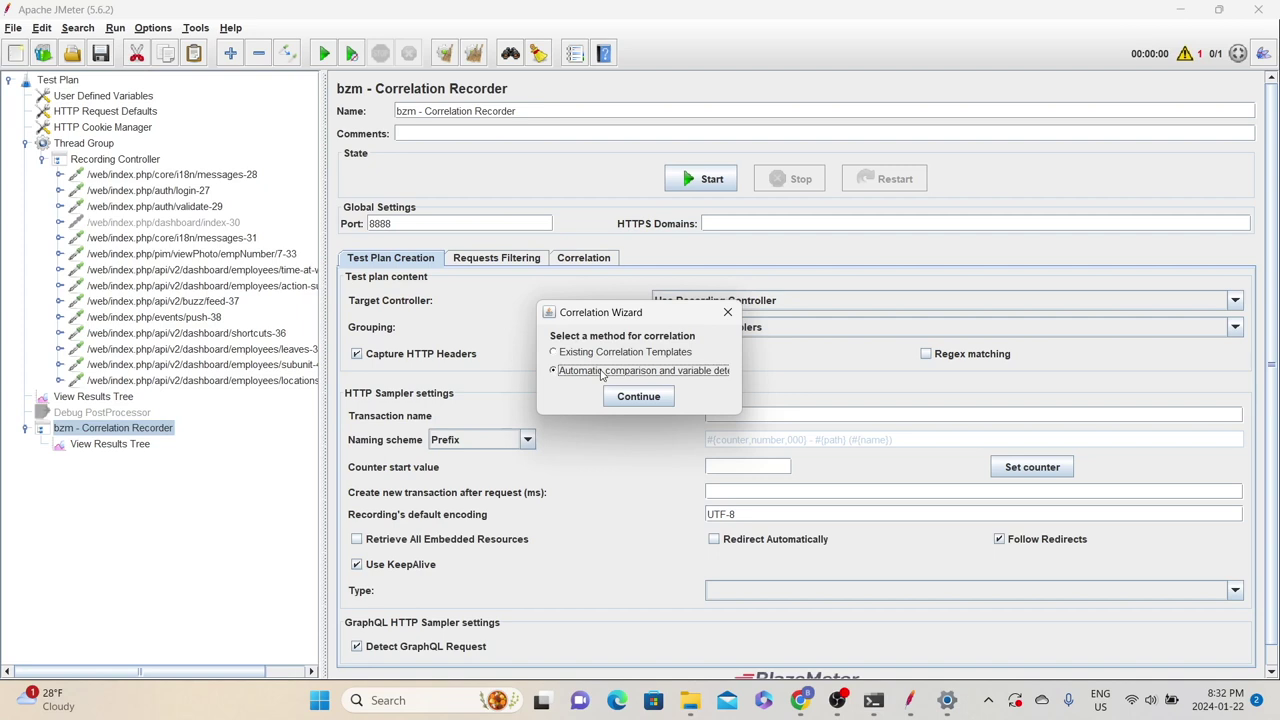
{"action": "left_click", "coordinate": [648, 399]}
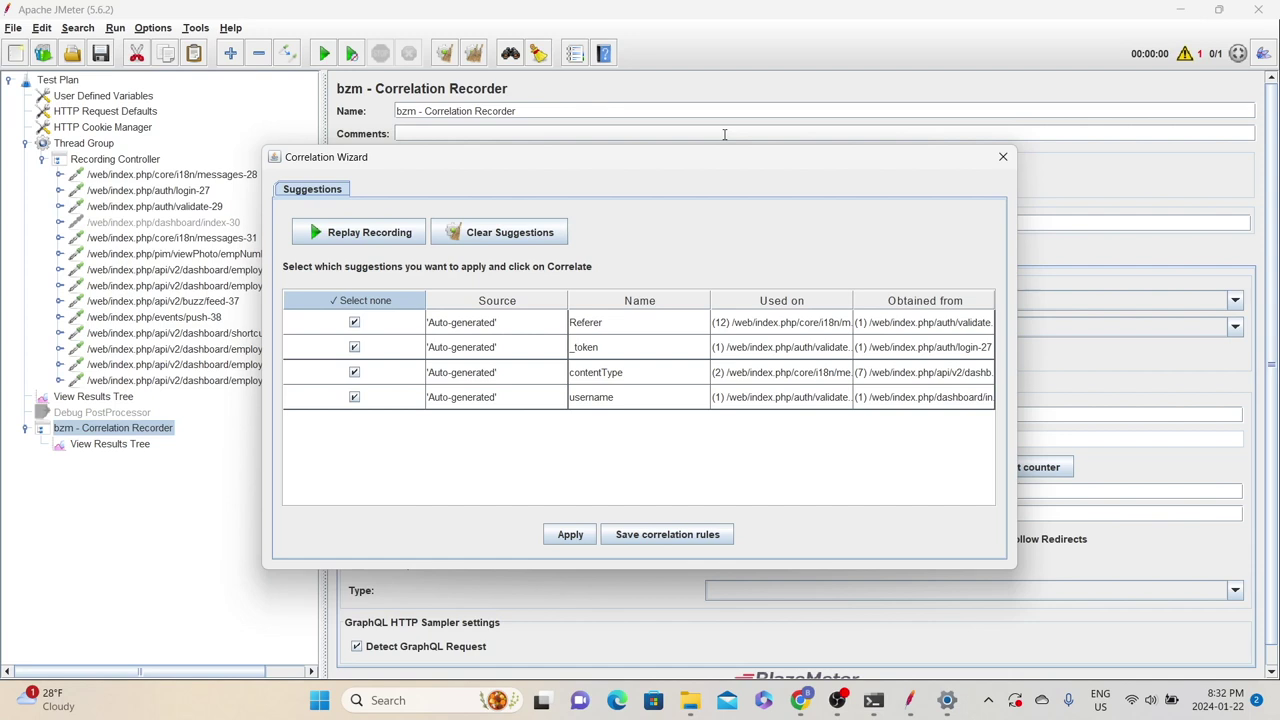
- Deselect the Referer, contentType and username suggestions, keeping only _token for correlation
{"action": "left_click", "coordinate": [354, 323]}
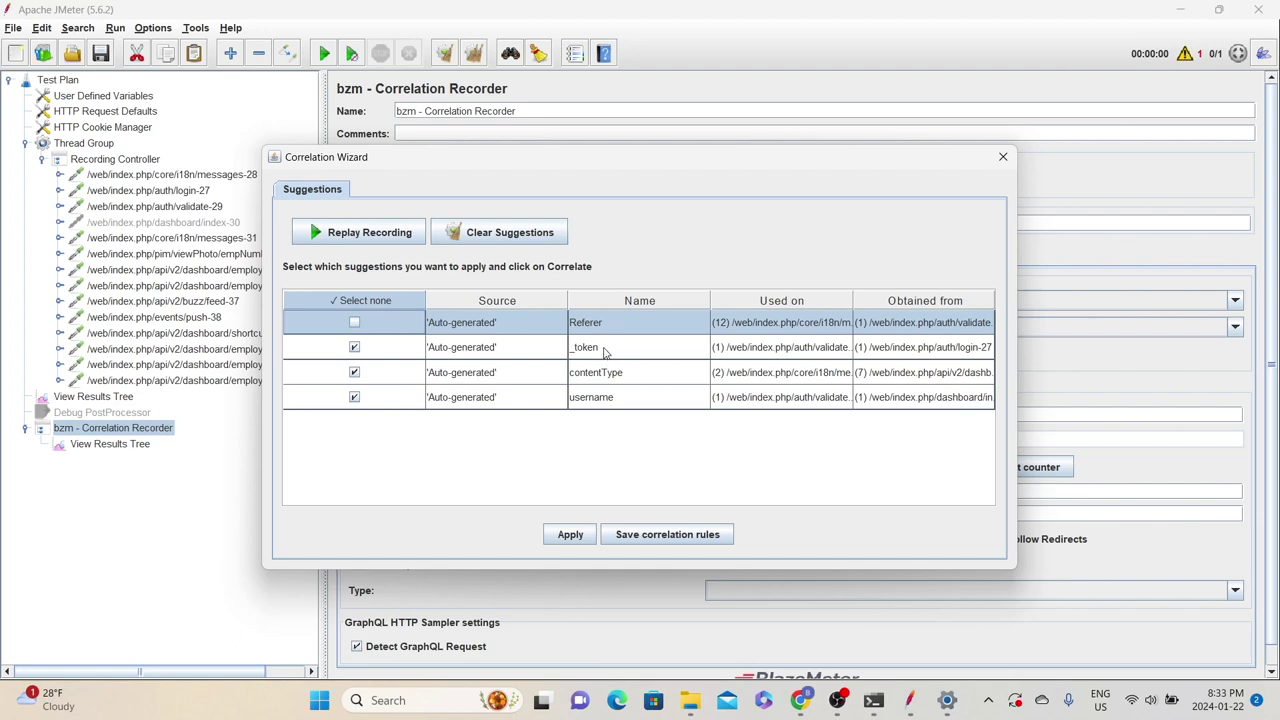
{"action": "left_click", "coordinate": [355, 374]}
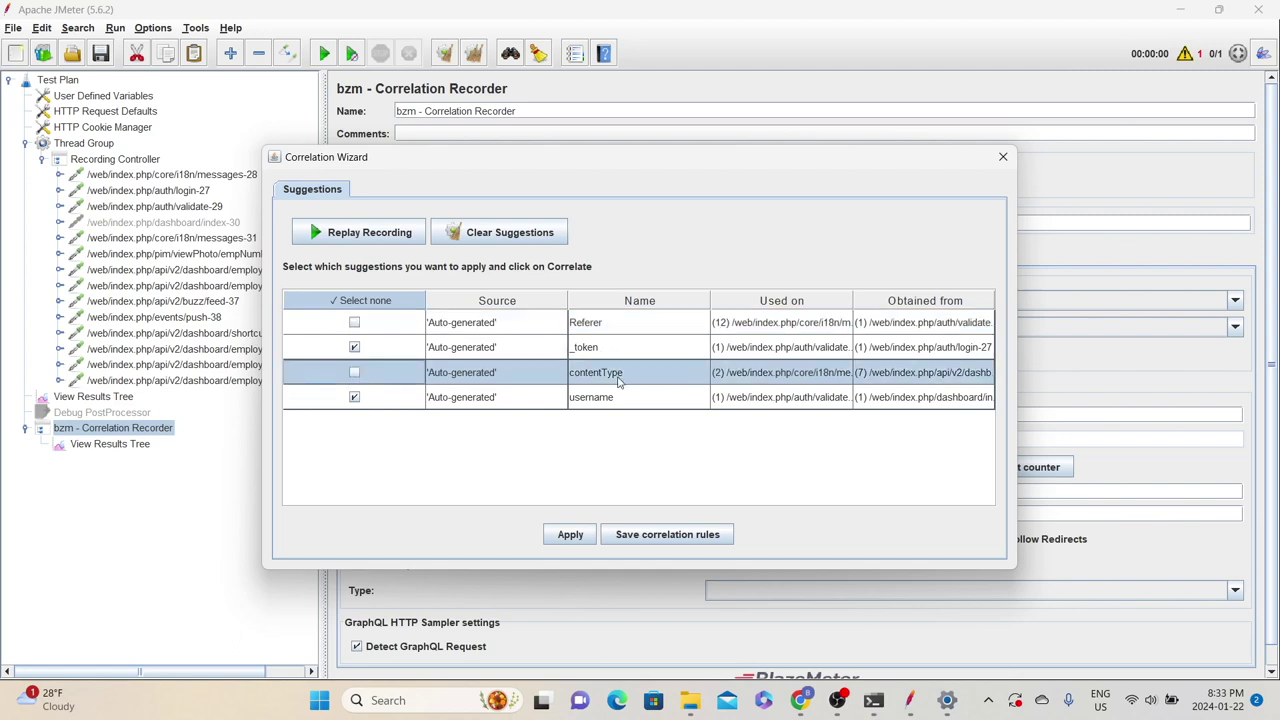
{"action": "left_click", "coordinate": [352, 398]}
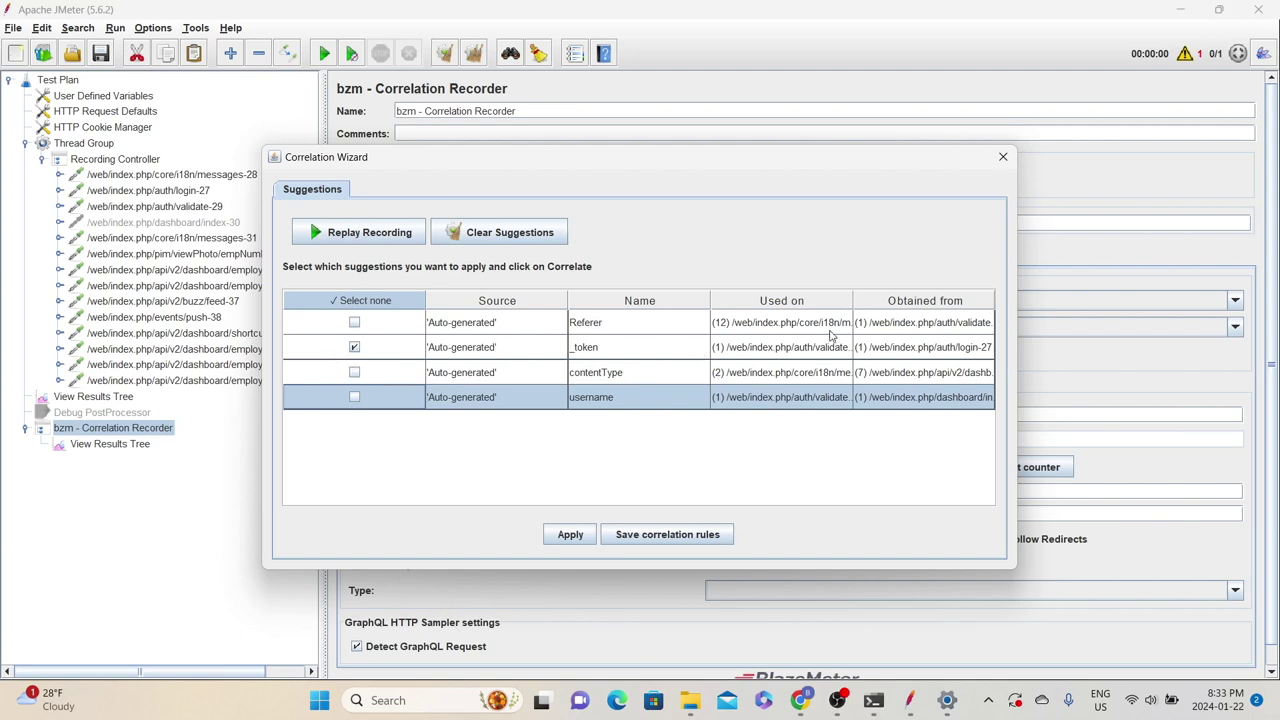
- Save the correlation rules and apply the selected _token suggestion to the test plan
{"action": "left_click", "coordinate": [680, 538]}
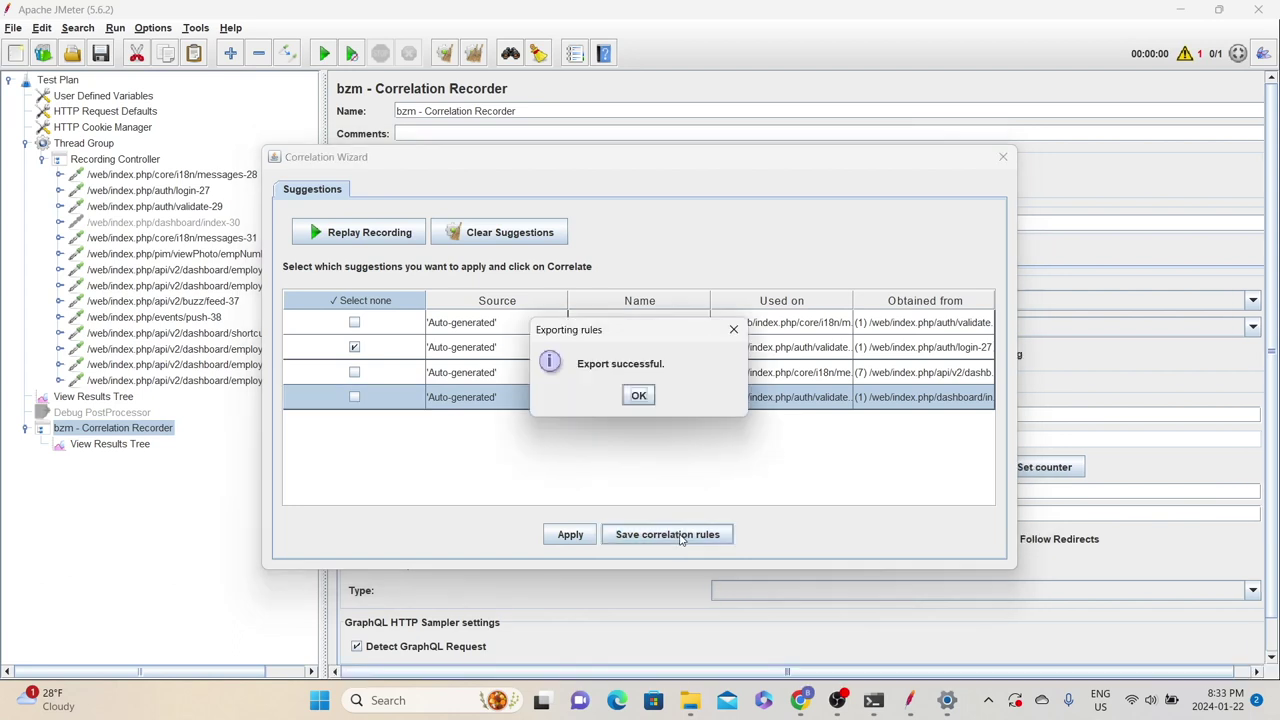
{"action": "left_click", "coordinate": [638, 395]}
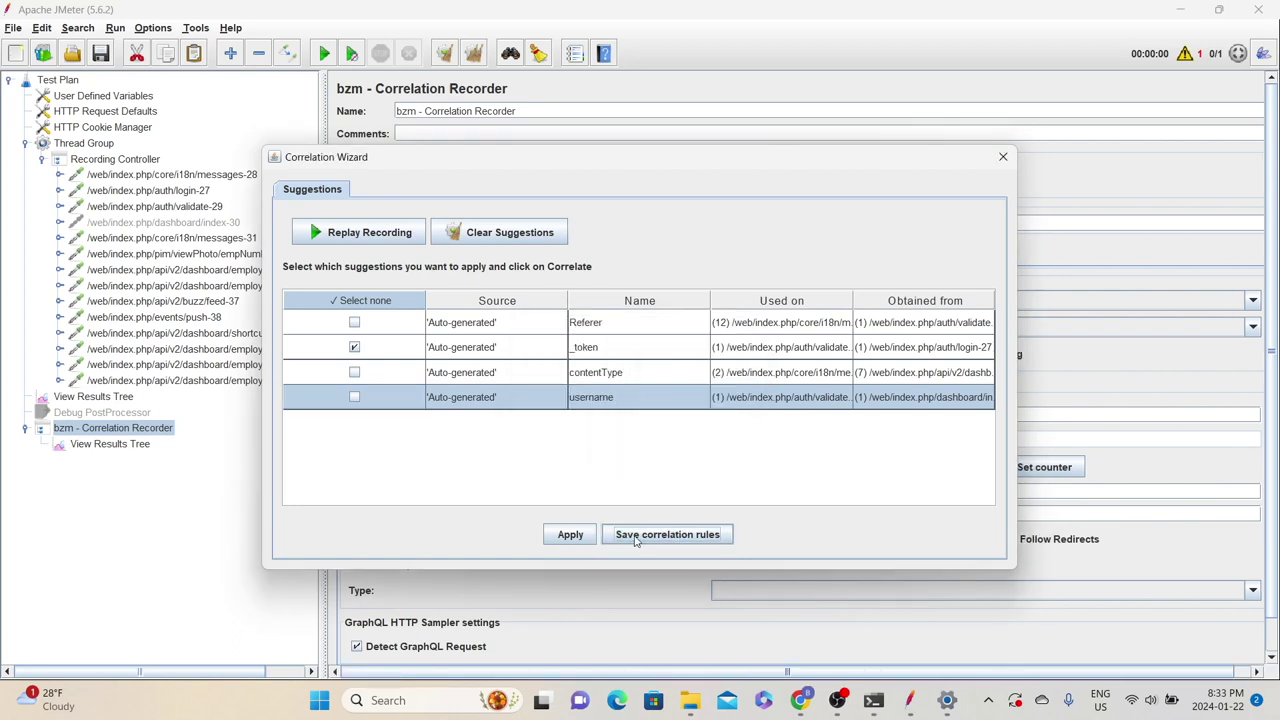
{"action": "left_click", "coordinate": [570, 534]}
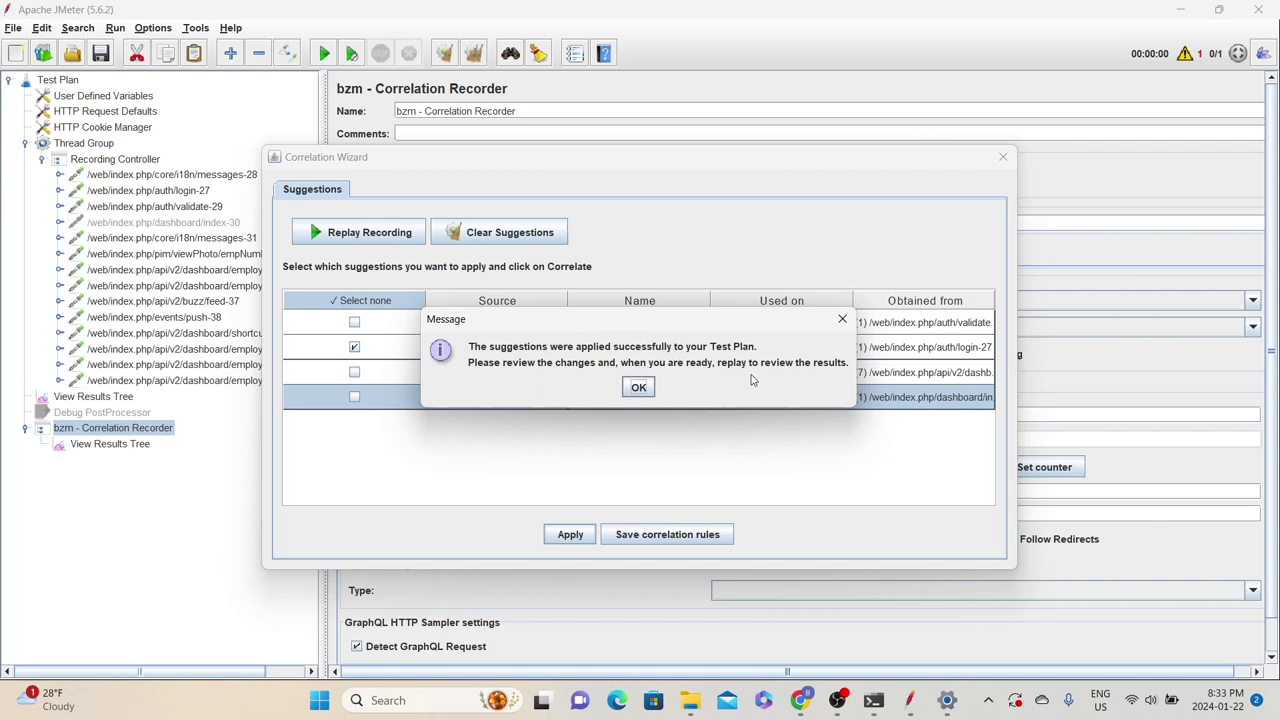
{"action": "left_click", "coordinate": [639, 388]}
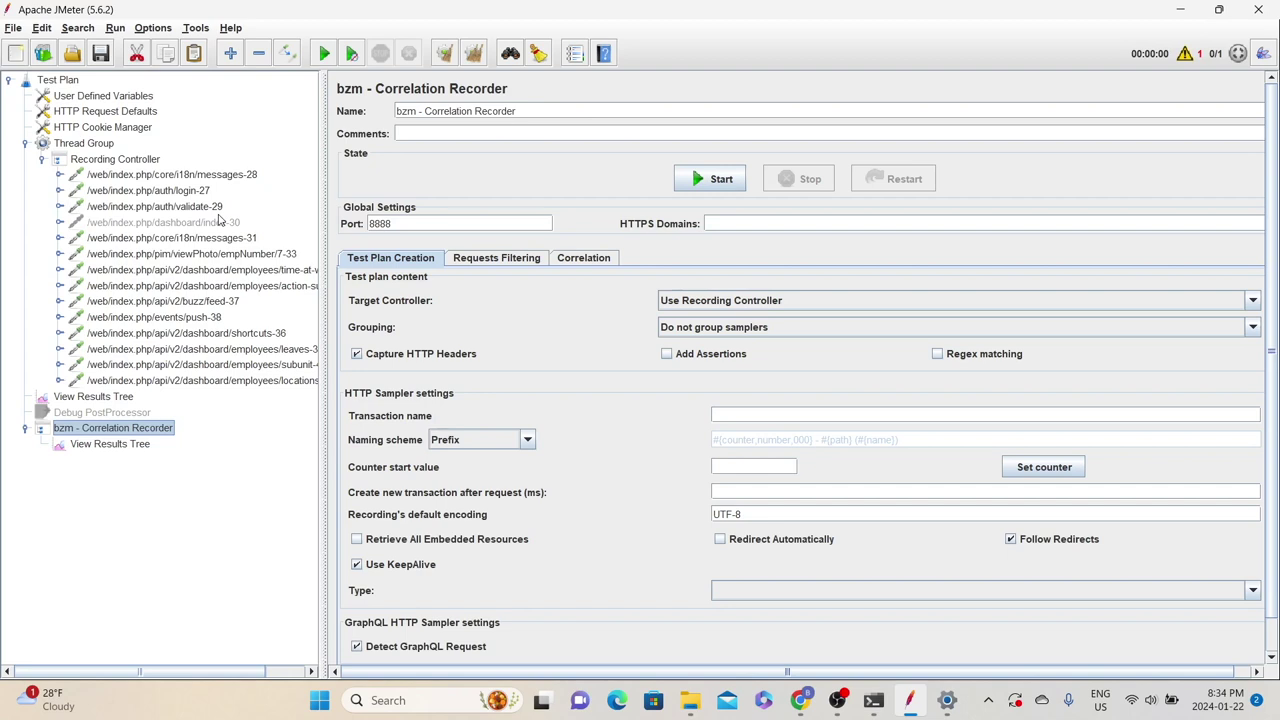
- Examine the generated _token#1 Regular Expression Extractor under the auth/login-27 request, including its variable name, expression, template and default value
{"action": "left_click", "coordinate": [59, 190]}
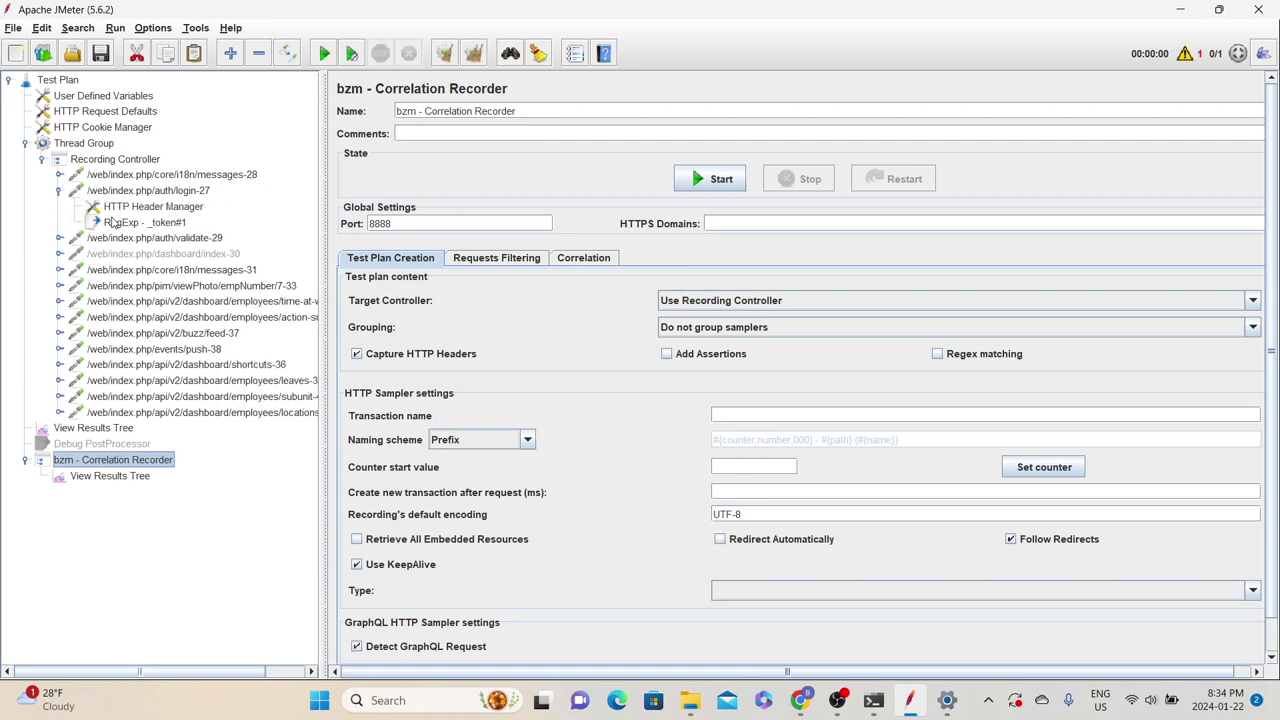
{"action": "left_click", "coordinate": [190, 208]}
{"action": "left_click", "coordinate": [168, 224]}
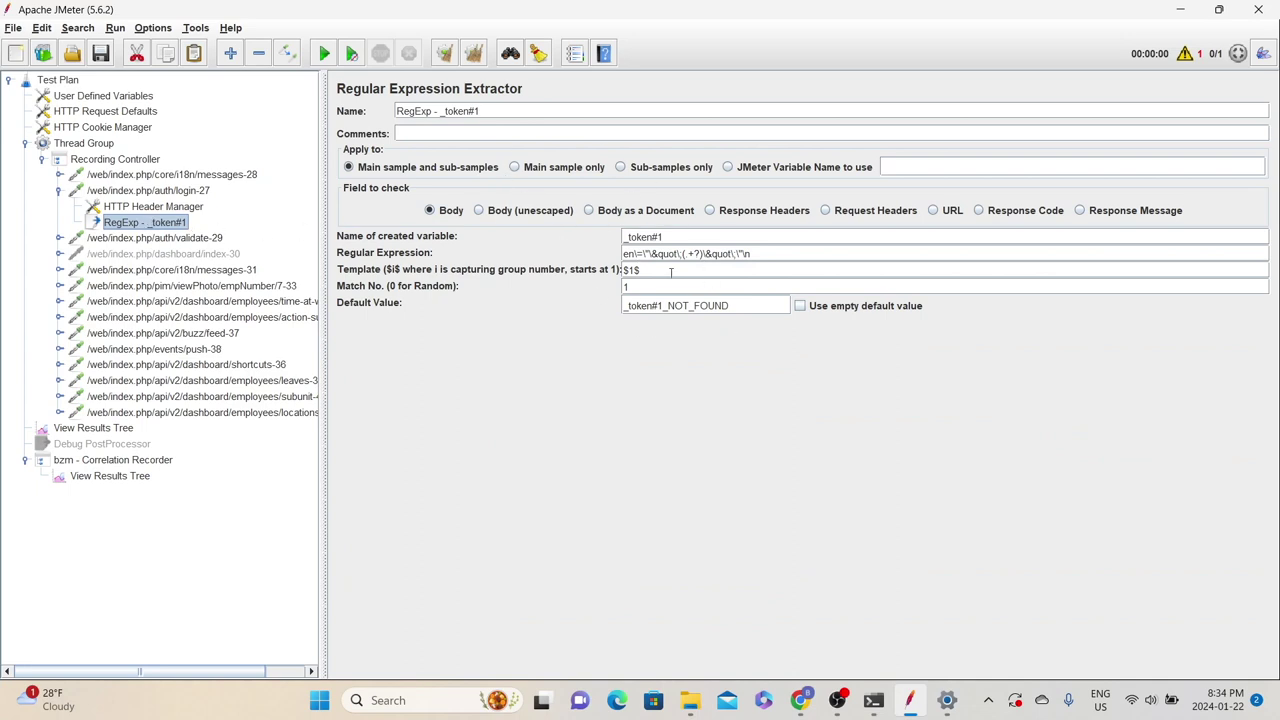
{"action": "left_click_drag", "start_coordinate": [672, 237], "coordinate": [564, 223]}
{"action": "left_click_drag", "start_coordinate": [815, 255], "coordinate": [559, 256]}
{"action": "left_click_drag", "start_coordinate": [675, 271], "coordinate": [581, 287]}
{"action": "left_click", "coordinate": [745, 302]}
- Check the correlated _token parameter in the auth/validate-29 request and collapse the auth/login-27 request
{"action": "left_click", "coordinate": [78, 241]}
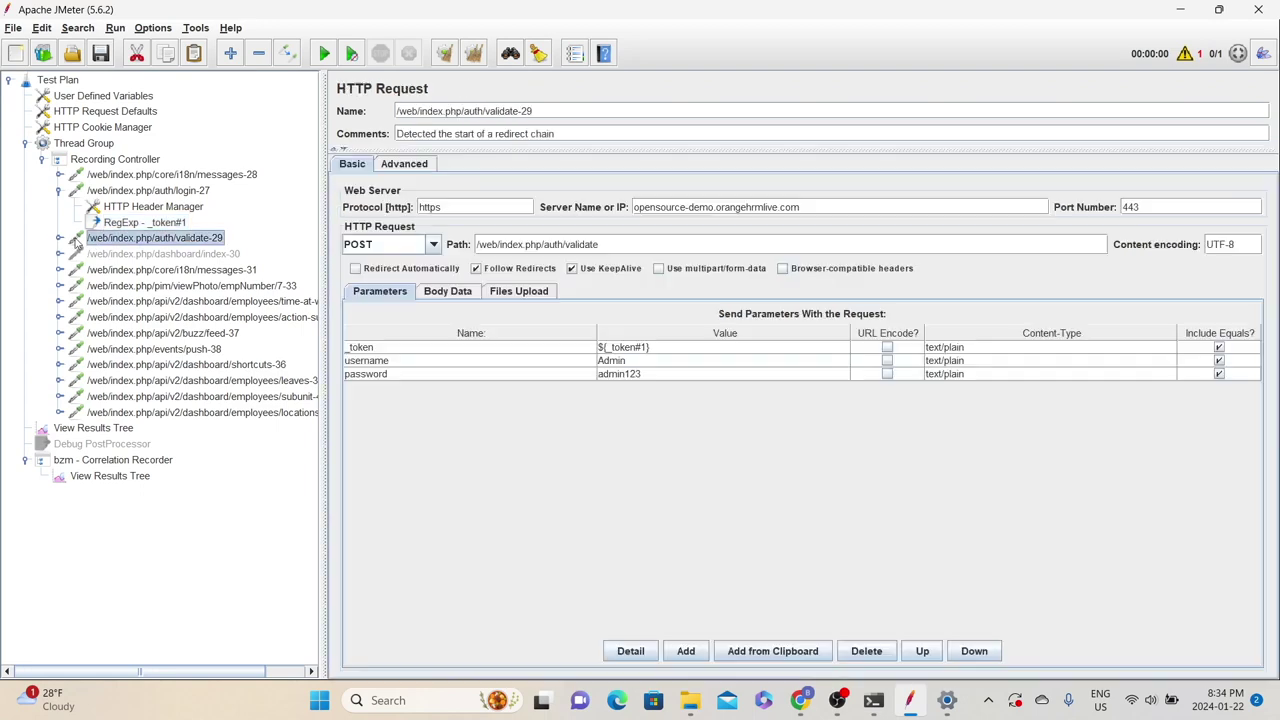
{"action": "left_click", "coordinate": [643, 350]}
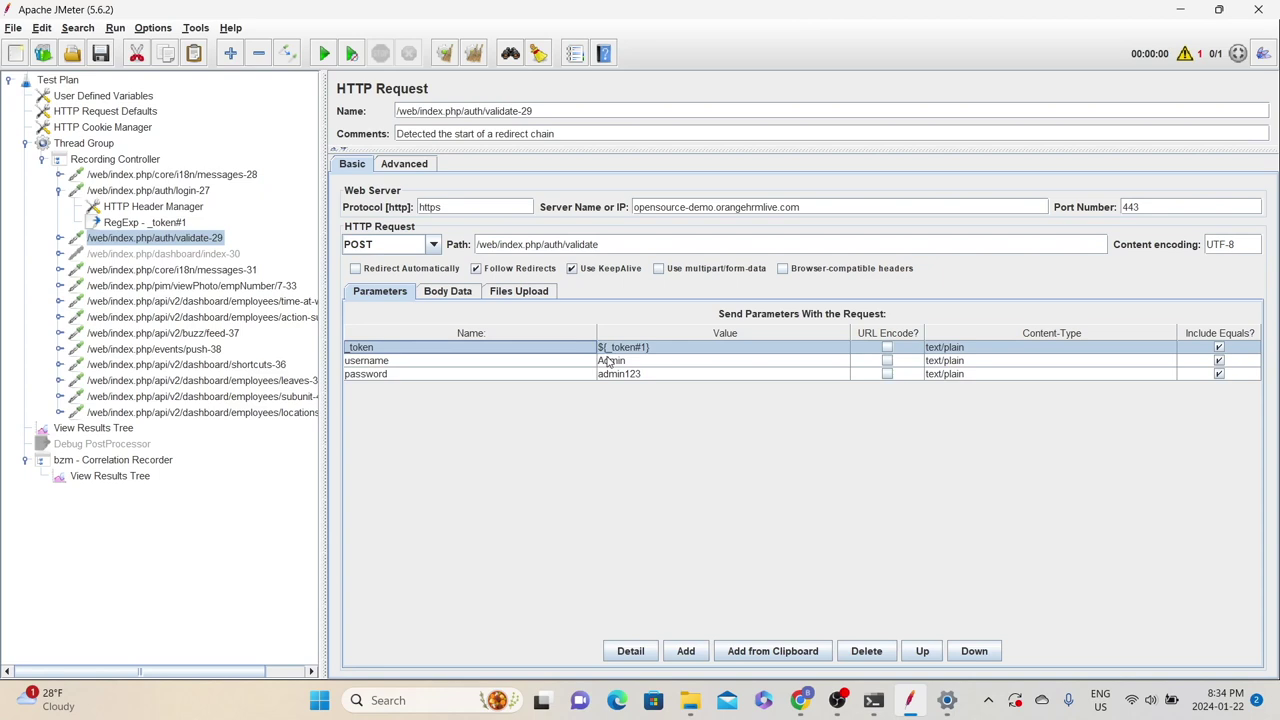
{"action": "left_click", "coordinate": [219, 241]}
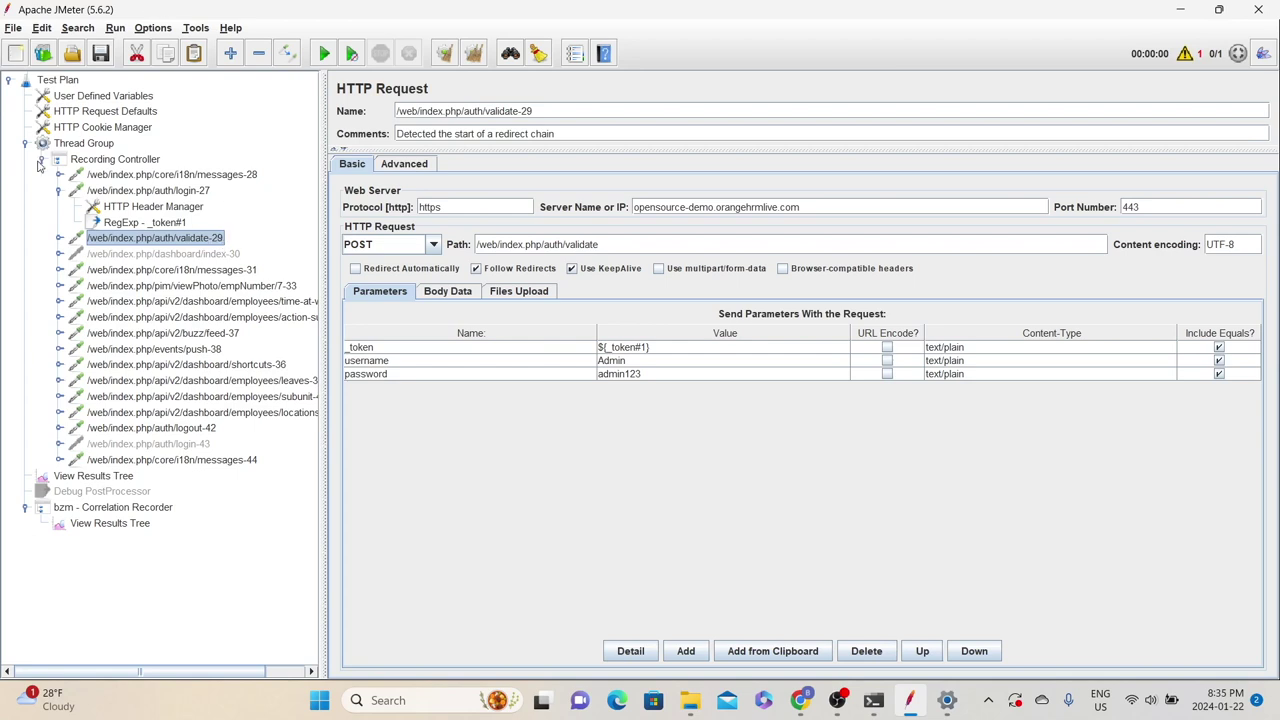
{"action": "left_click", "coordinate": [58, 190]}
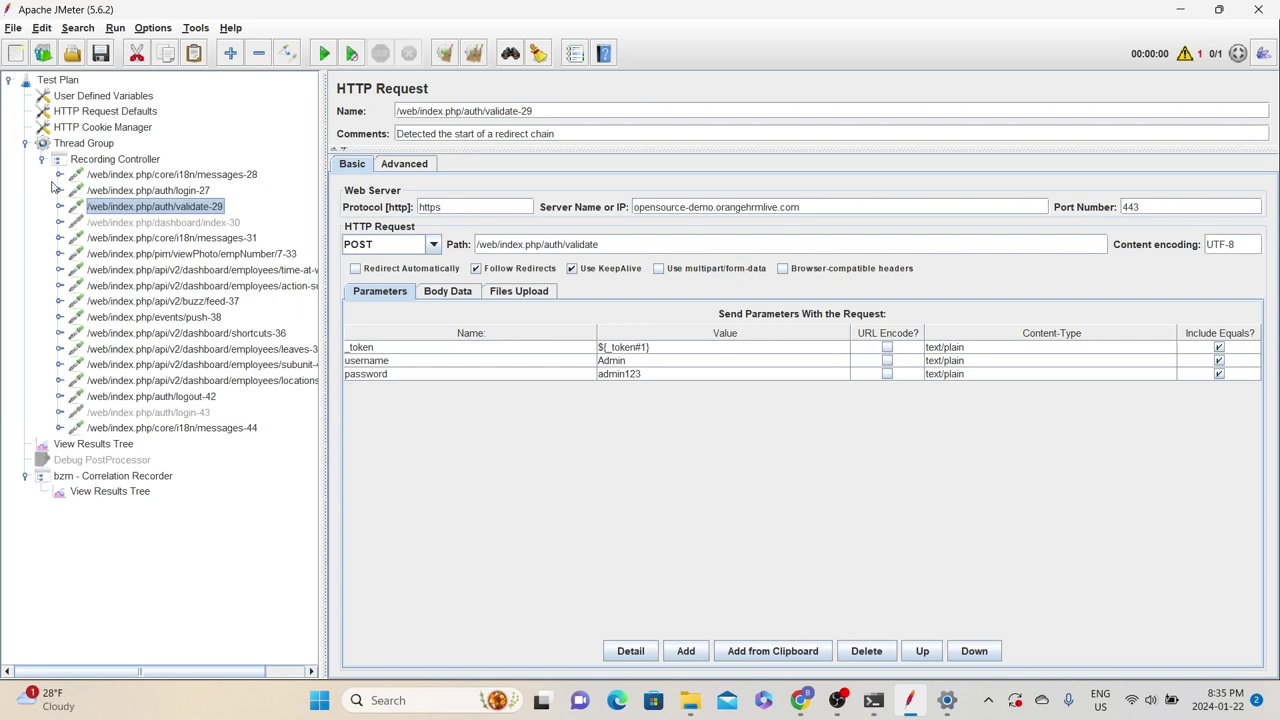
- Add a Debug Sampler to the Thread Group
{"action": "left_click", "coordinate": [83, 447]}
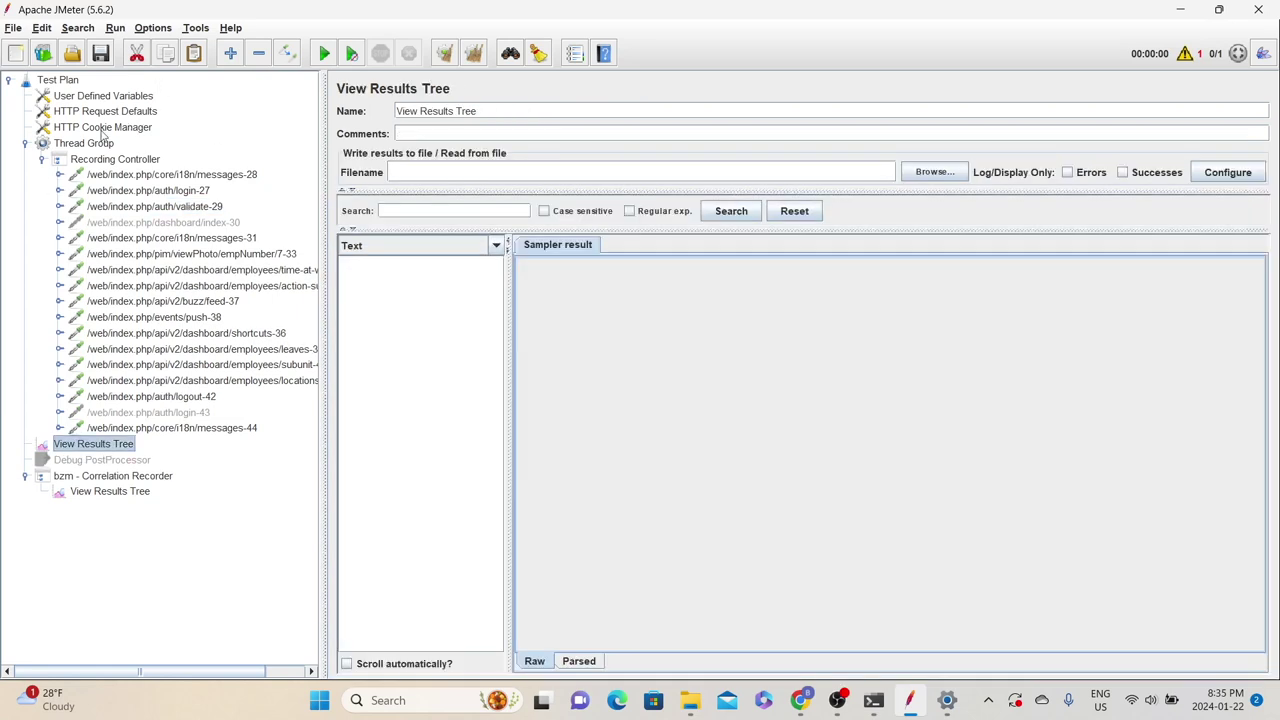
{"action": "right_click", "coordinate": [75, 158]}
{"action": "right_click", "coordinate": [72, 143]}
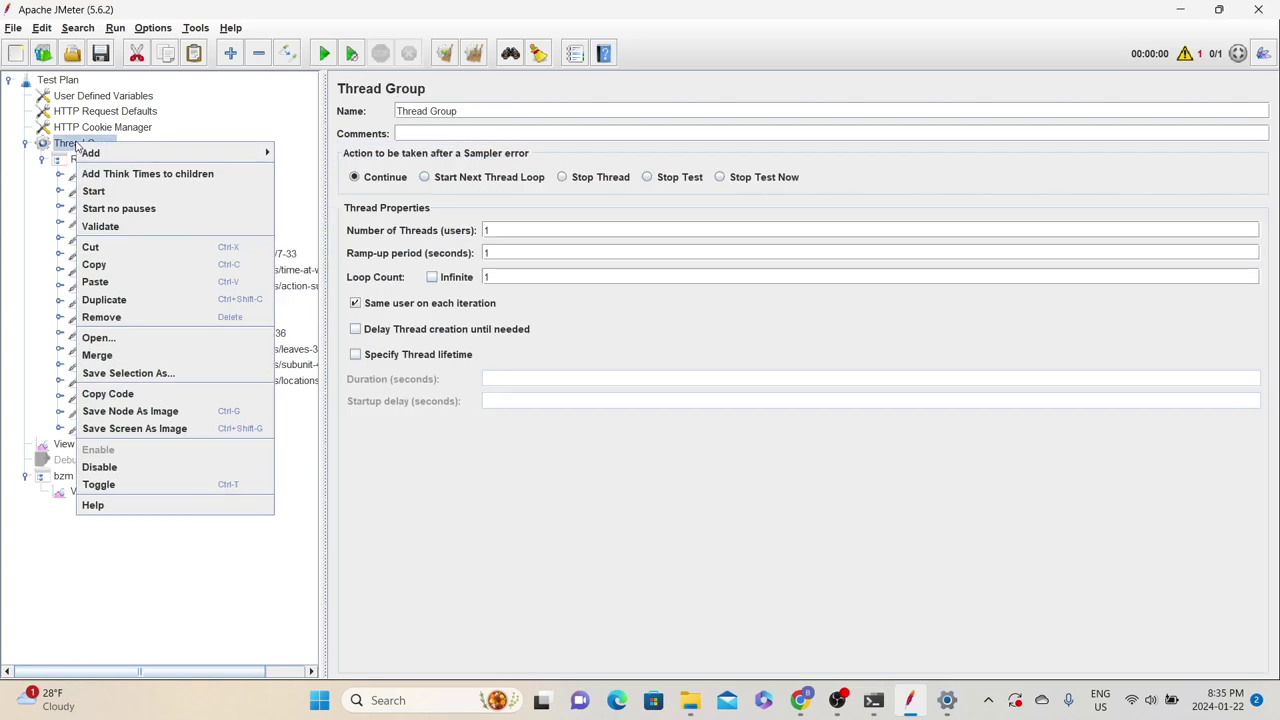
{"action": "mouse_move", "coordinate": [100, 153]}
{"action": "mouse_move", "coordinate": [300, 153]}
{"action": "left_click", "coordinate": [406, 188]}
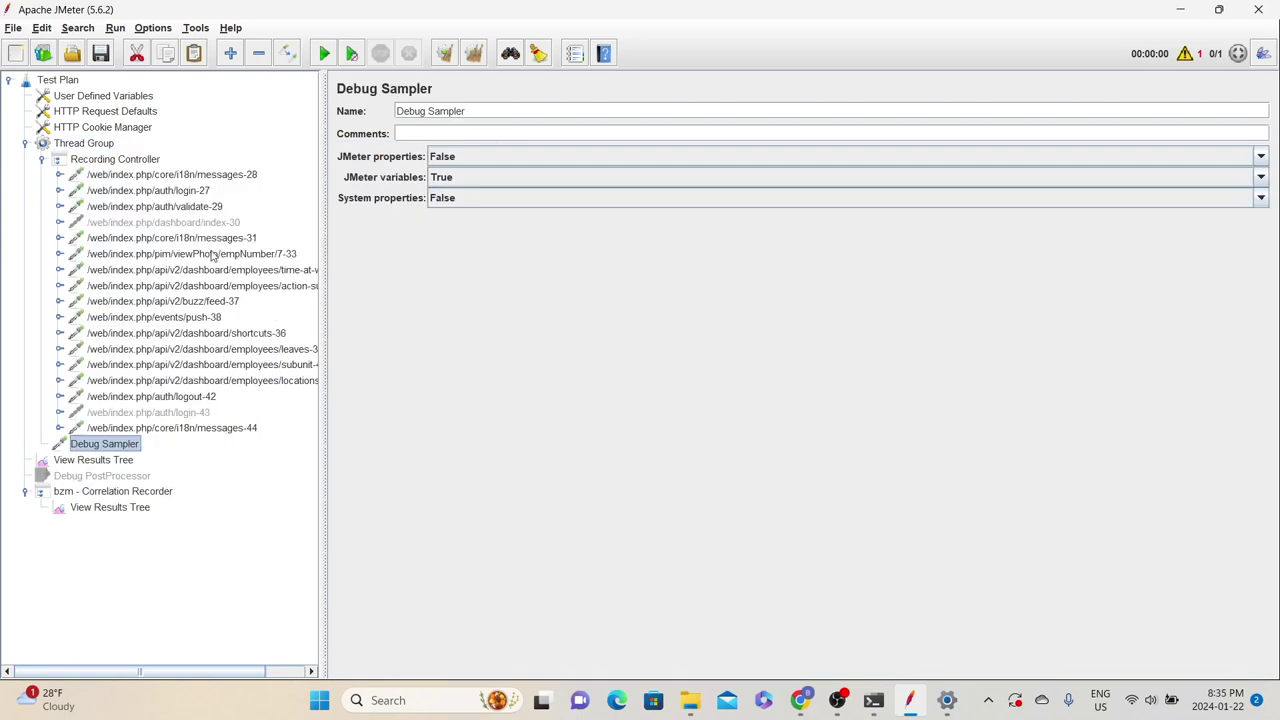
- Save the test plan to the Desktop as OHRM_AutoCorrelation_Demo.jmx and run it, appending to the existing results file
{"action": "left_click", "coordinate": [93, 459]}
{"action": "key", "text": "ctrl+r"}
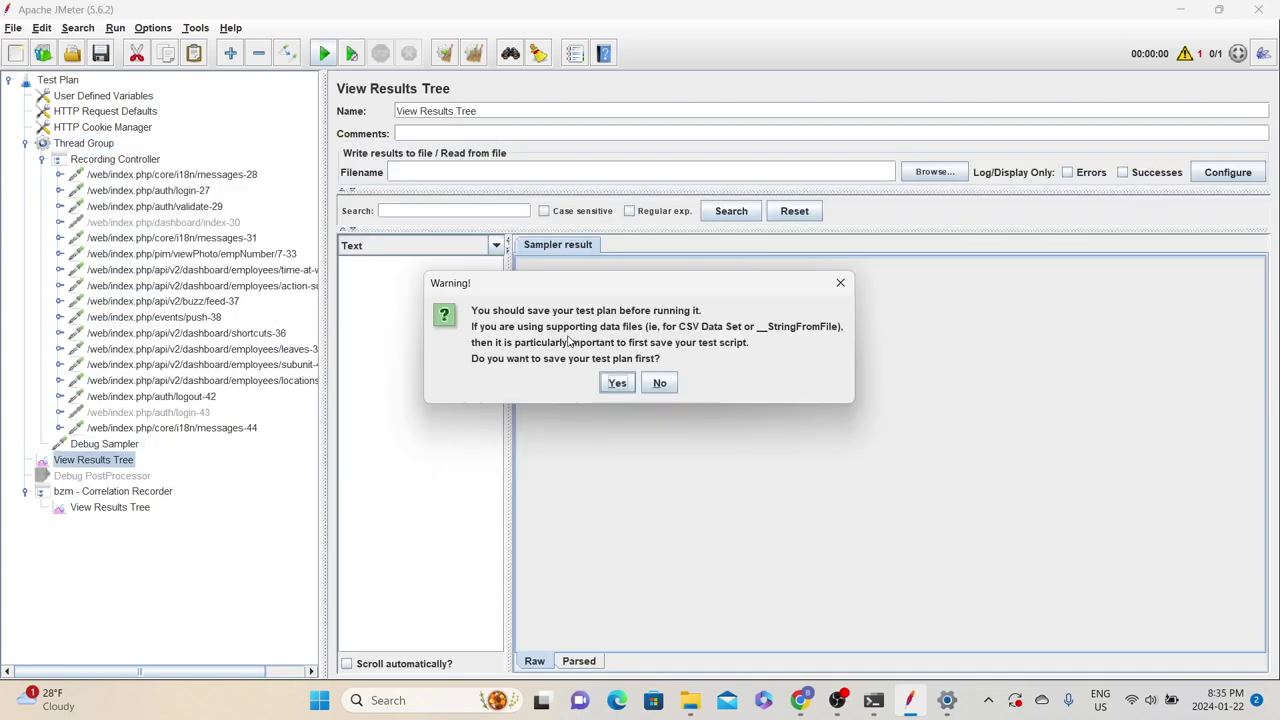
{"action": "left_click", "coordinate": [617, 385]}
{"action": "left_click", "coordinate": [605, 235]}
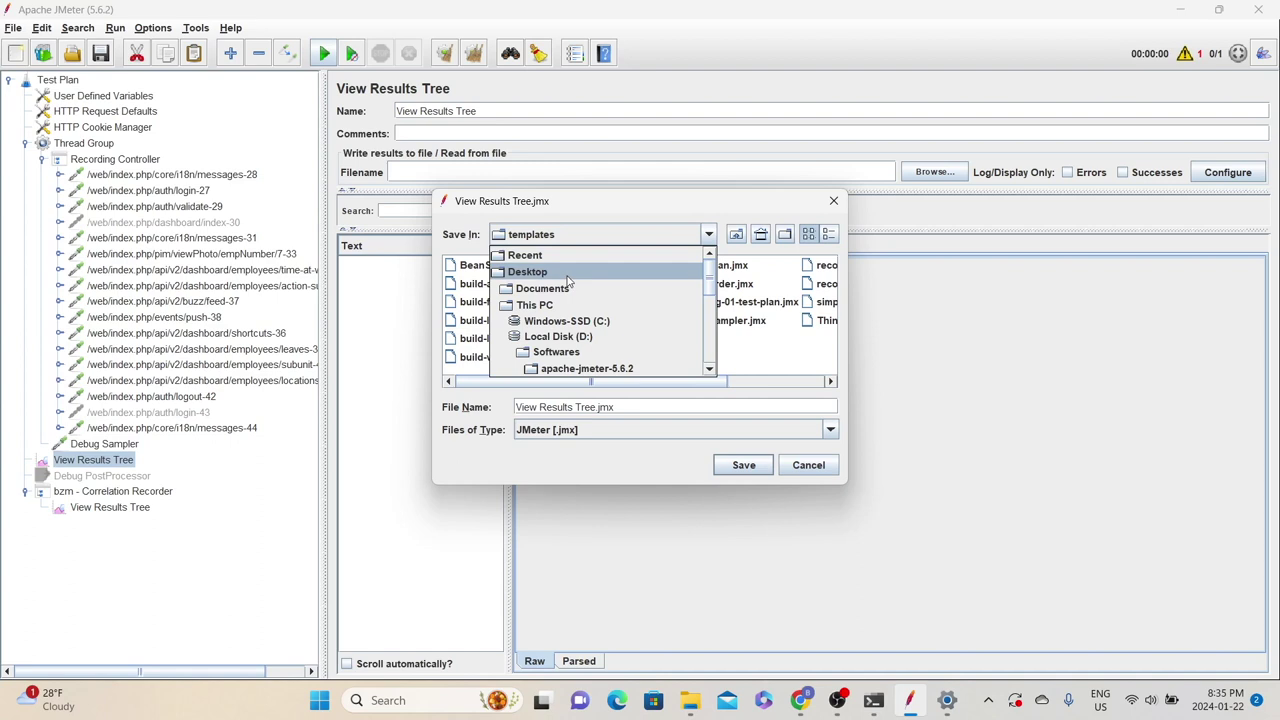
{"action": "left_click", "coordinate": [566, 274]}
{"action": "type", "text": "OHRM_AutoCorrelation_Demo.jmx"}
{"action": "left_click", "coordinate": [740, 462]}
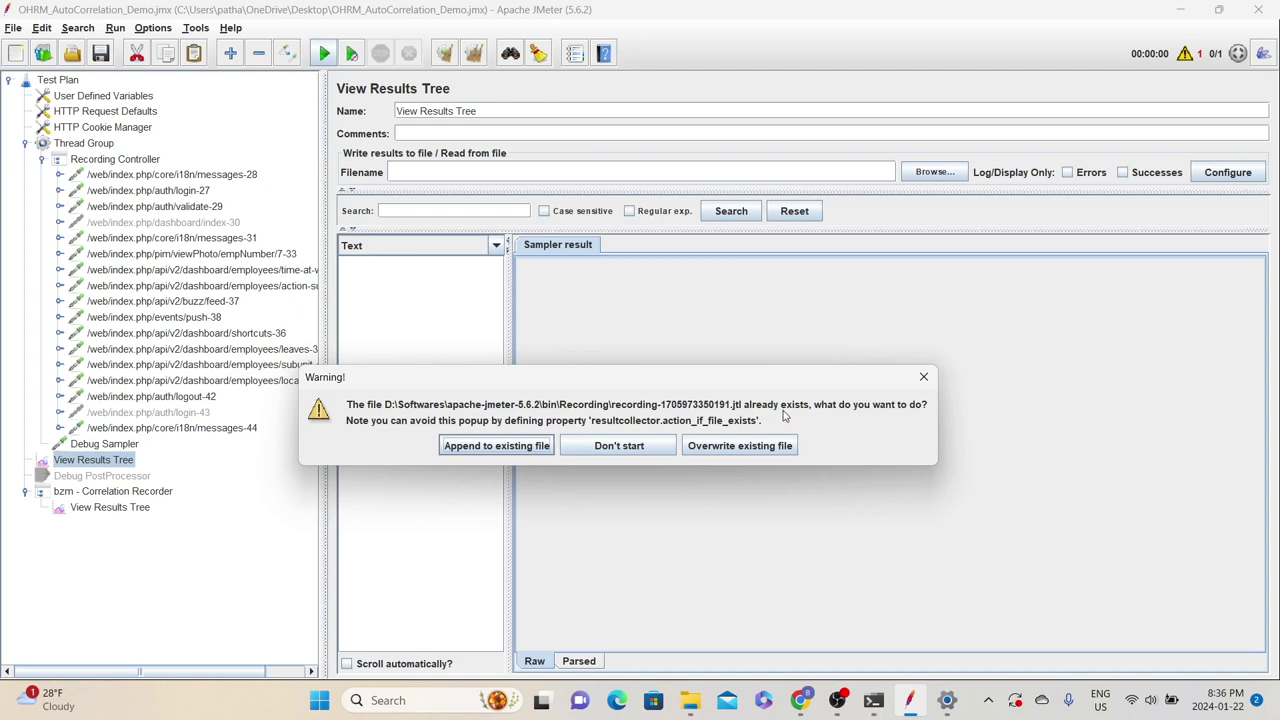
{"action": "left_click", "coordinate": [537, 446]}
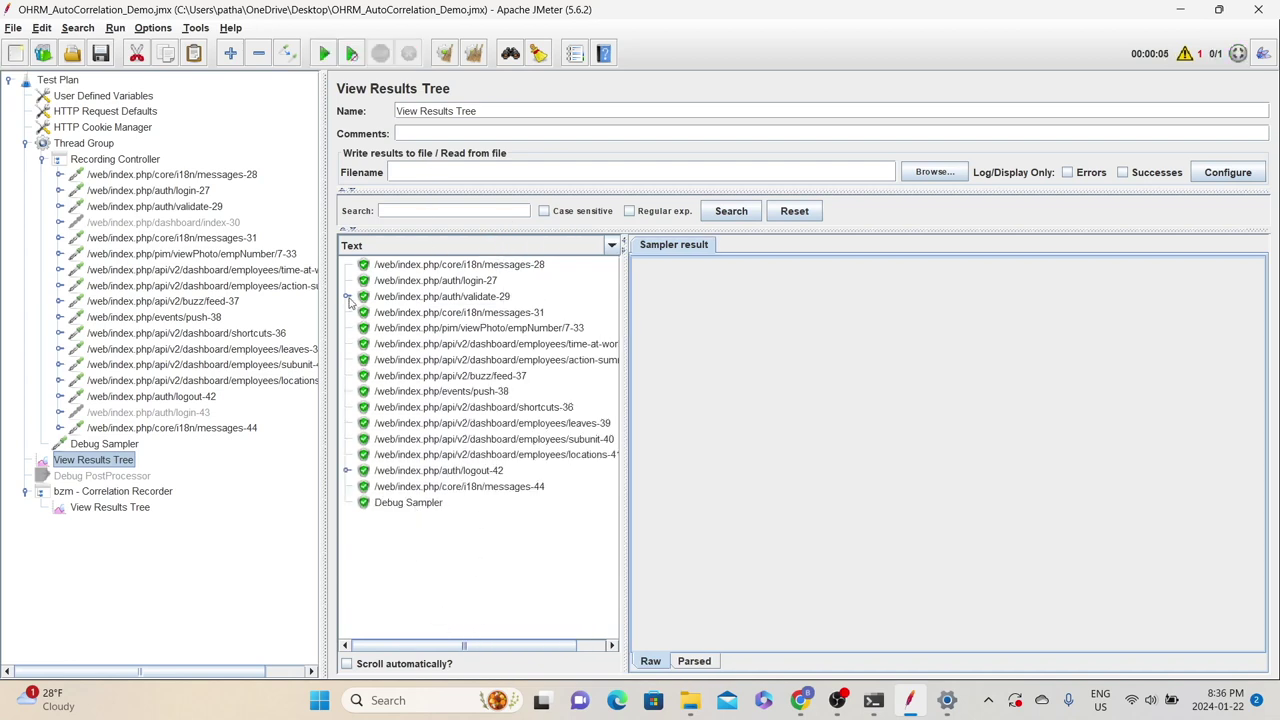
- Compare the _token sent in the auth/validate-29-0 request body with the _token#1 variable in the Debug Sampler's response data
{"action": "left_click", "coordinate": [346, 297]}
{"action": "left_click", "coordinate": [440, 297]}
{"action": "left_click", "coordinate": [462, 312]}
{"action": "left_click", "coordinate": [745, 245]}
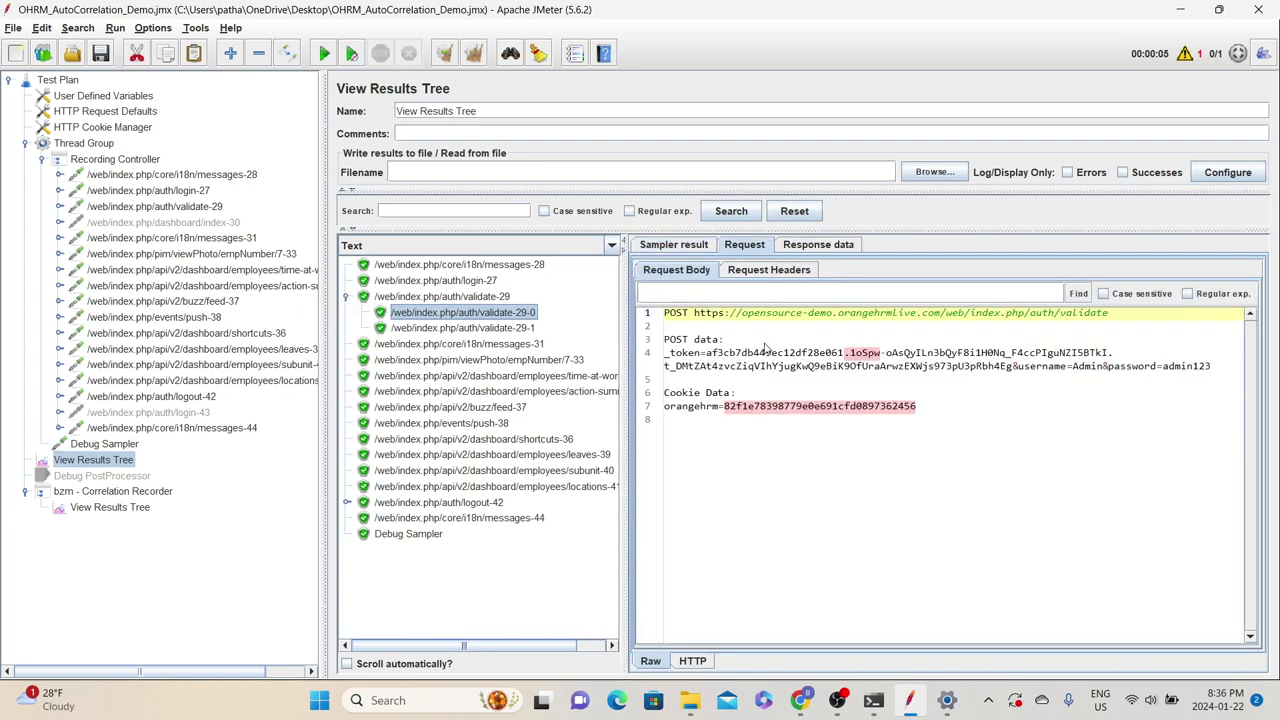
{"action": "left_click_drag", "start_coordinate": [705, 358], "coordinate": [1010, 367]}
{"action": "left_click", "coordinate": [397, 536]}
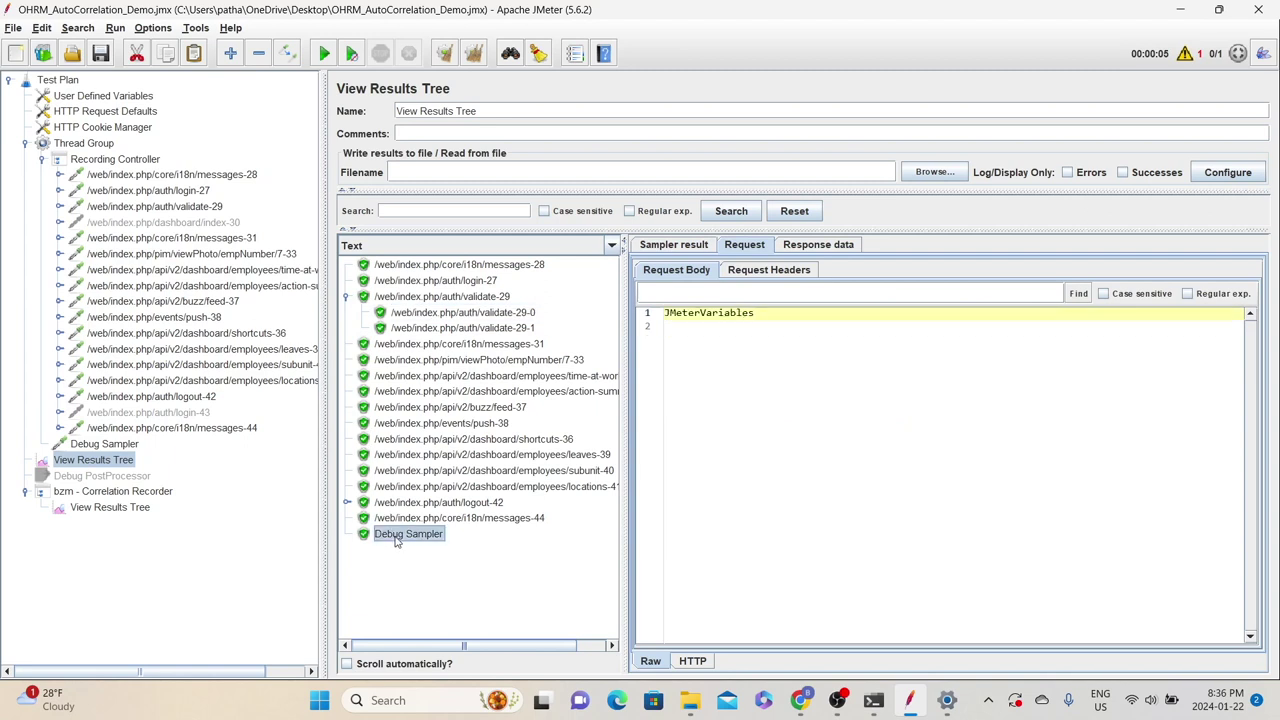
{"action": "left_click", "coordinate": [815, 246]}
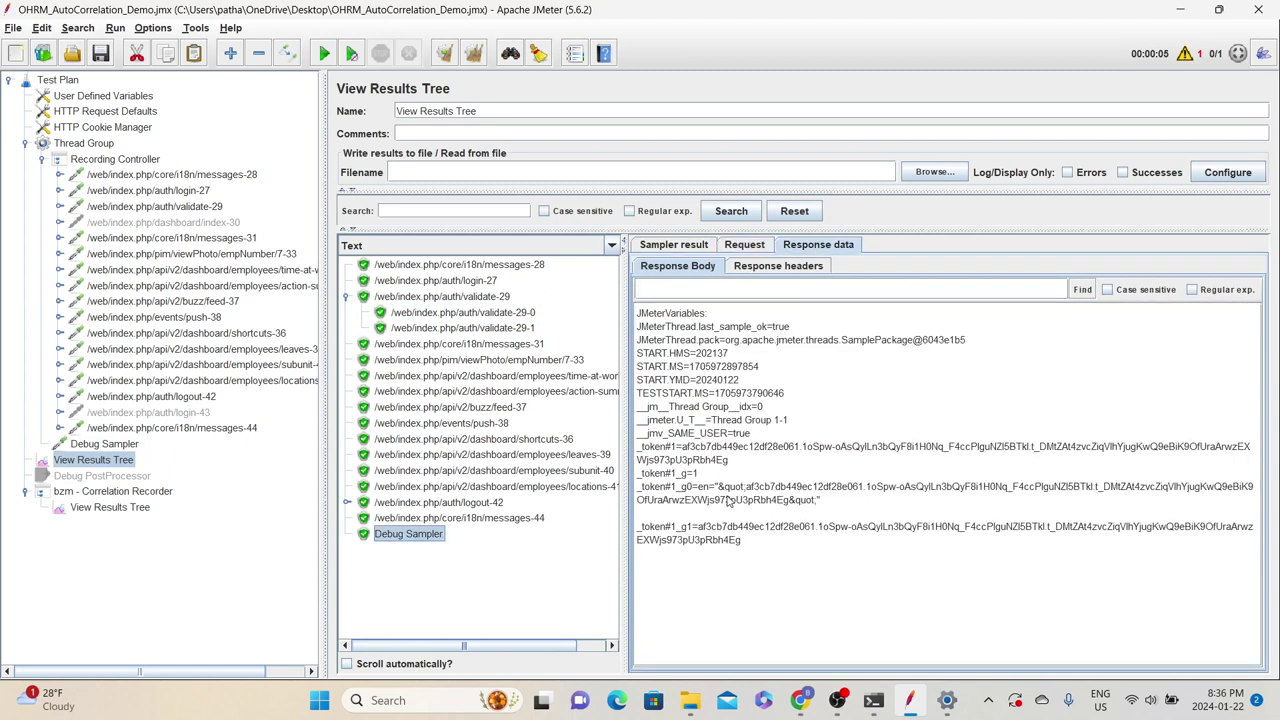
{"action": "left_click_drag", "start_coordinate": [681, 448], "coordinate": [739, 461]}
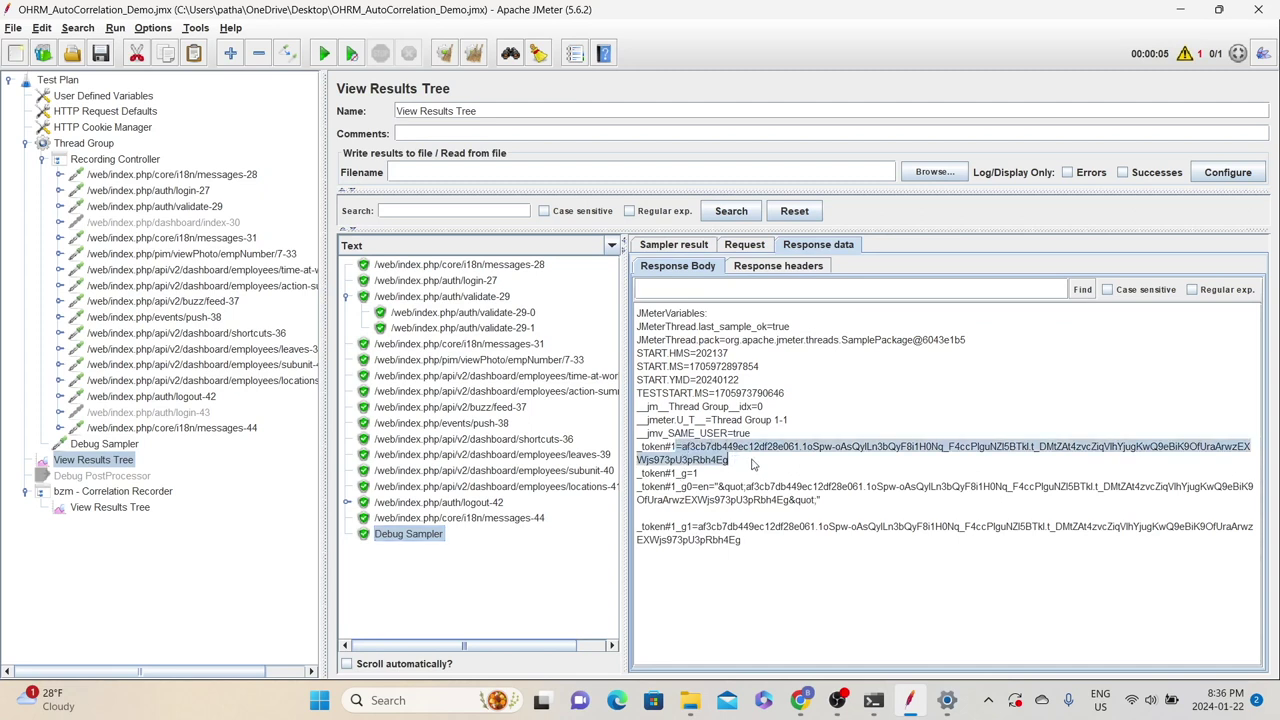
- Examine the exported _token rules in the Correlation Recorder, checking the extractor and replacement regular expressions
{"action": "left_click", "coordinate": [160, 492]}
{"action": "left_click", "coordinate": [599, 261]}
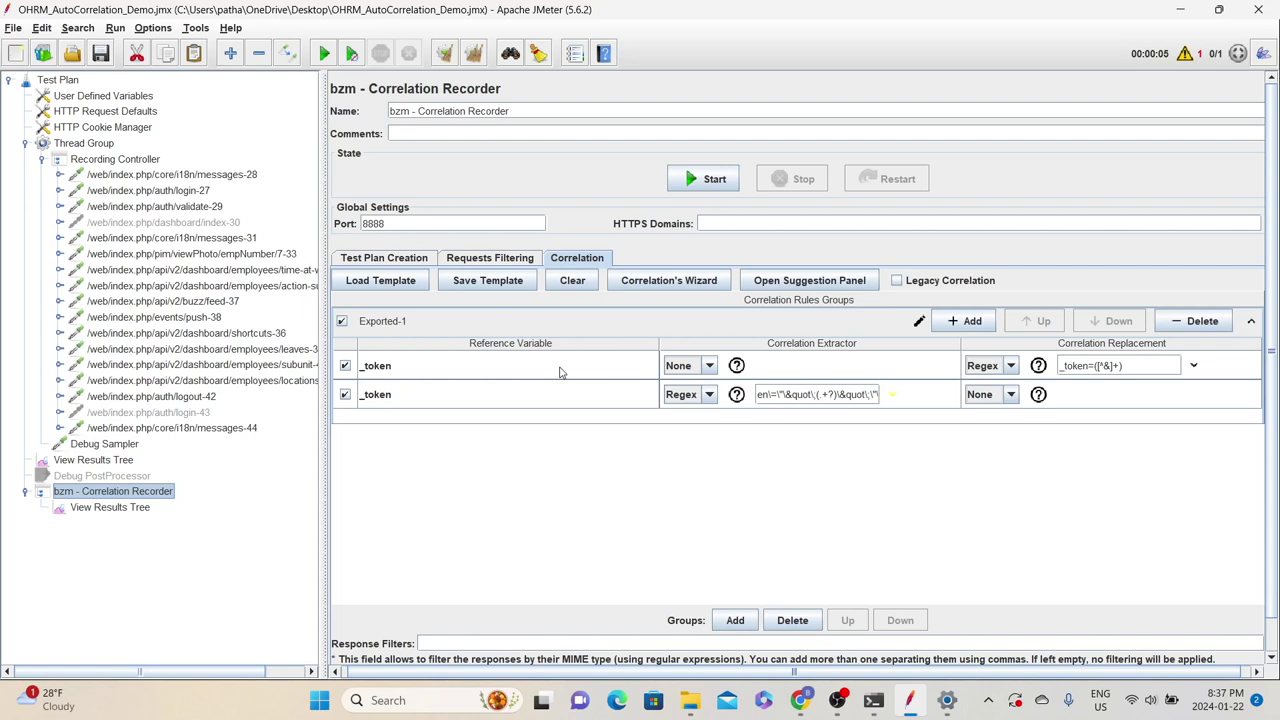
{"action": "left_click", "coordinate": [510, 398]}
{"action": "left_click", "coordinate": [365, 318]}
{"action": "left_click", "coordinate": [392, 395]}
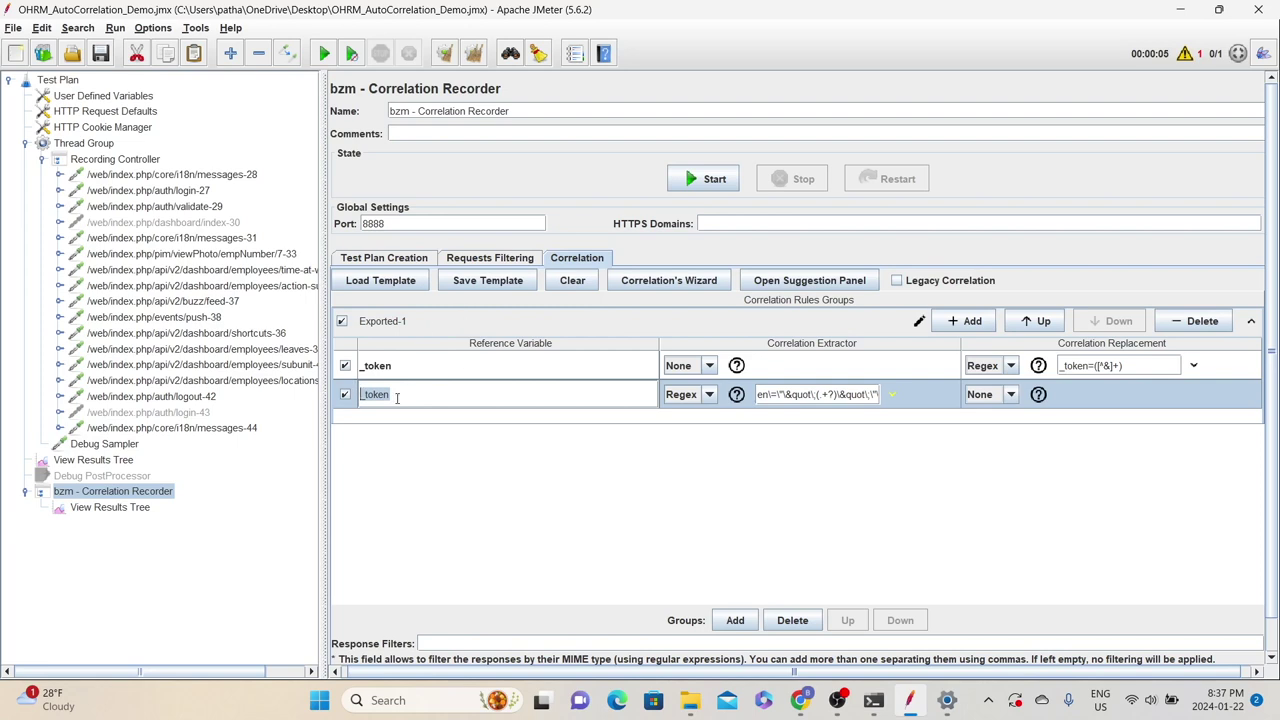
{"action": "left_click", "coordinate": [758, 395]}
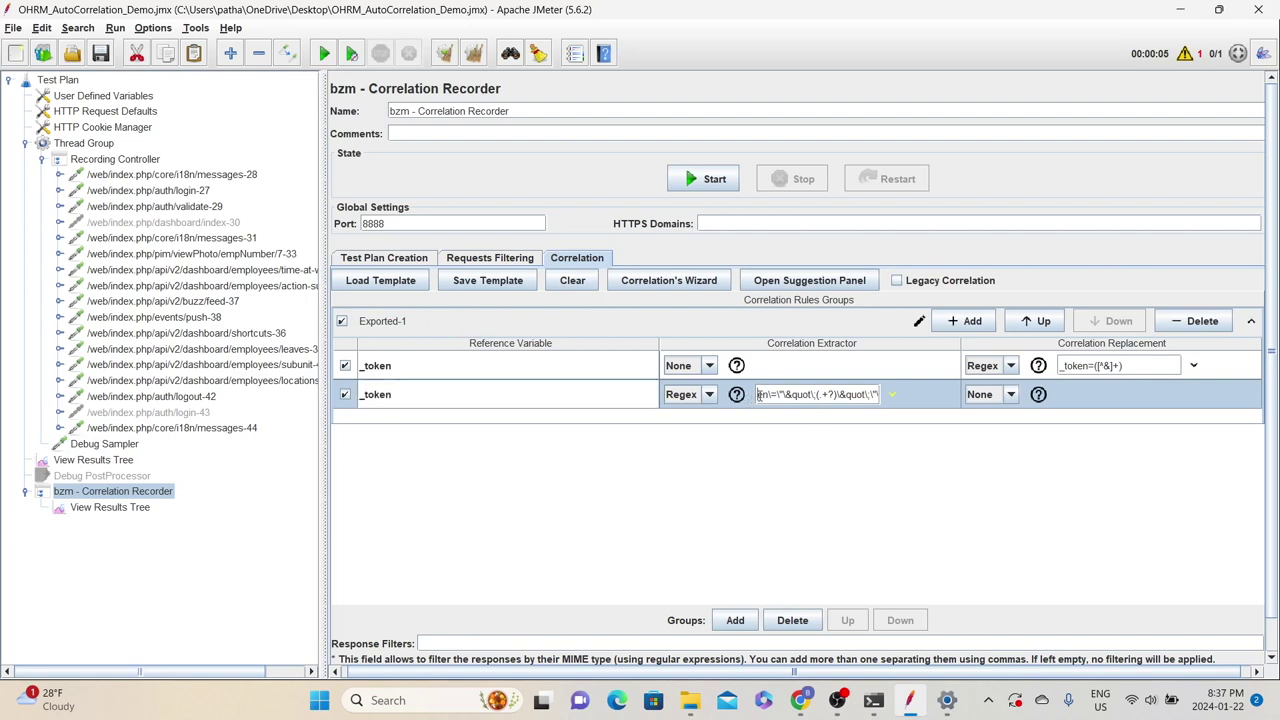
{"action": "left_click", "coordinate": [1160, 366]}
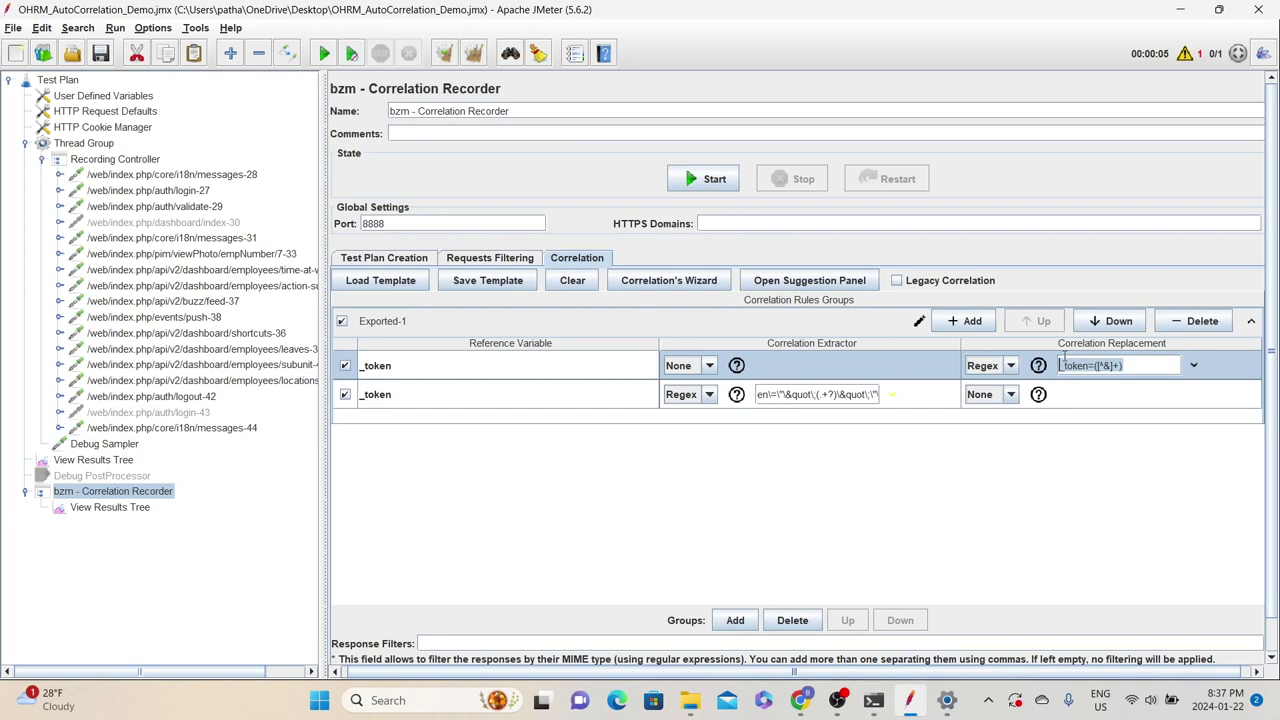
- Review the Correlation Recorder's template-saving dialog, correlation wizard methods and suggestion list, closing each without making changes
{"action": "left_click", "coordinate": [488, 281]}
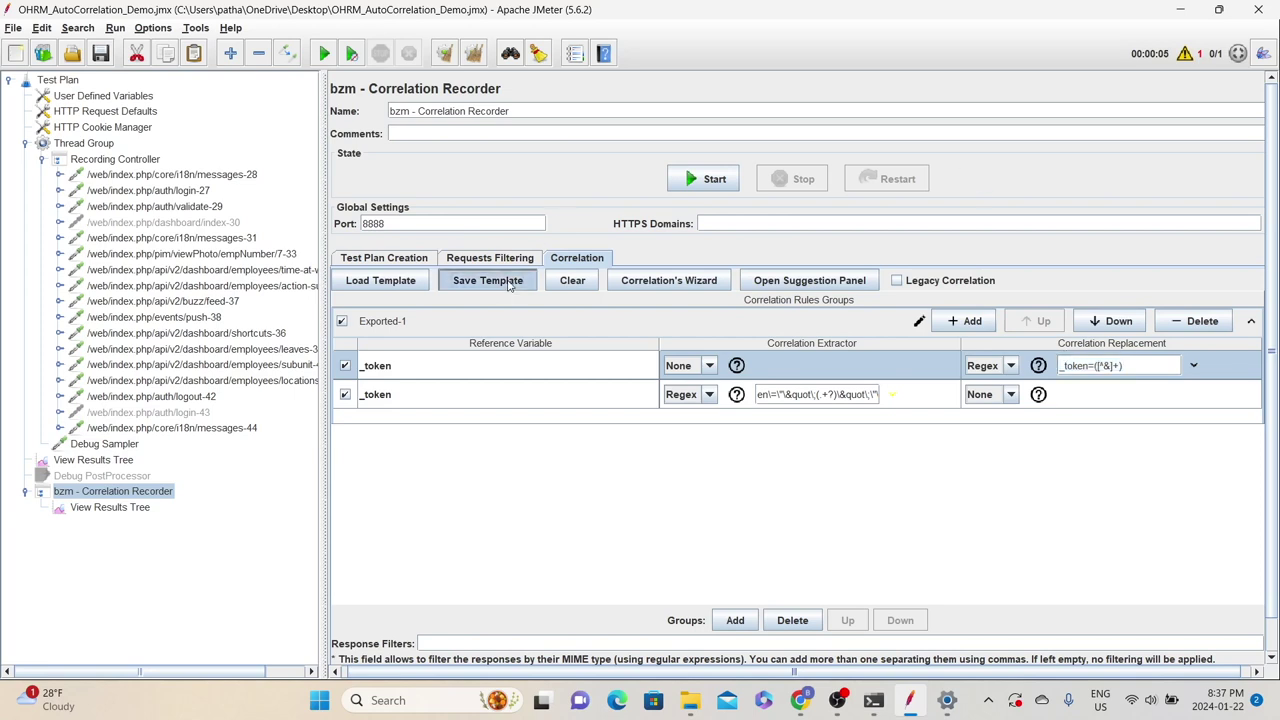
{"action": "left_click", "coordinate": [955, 164]}
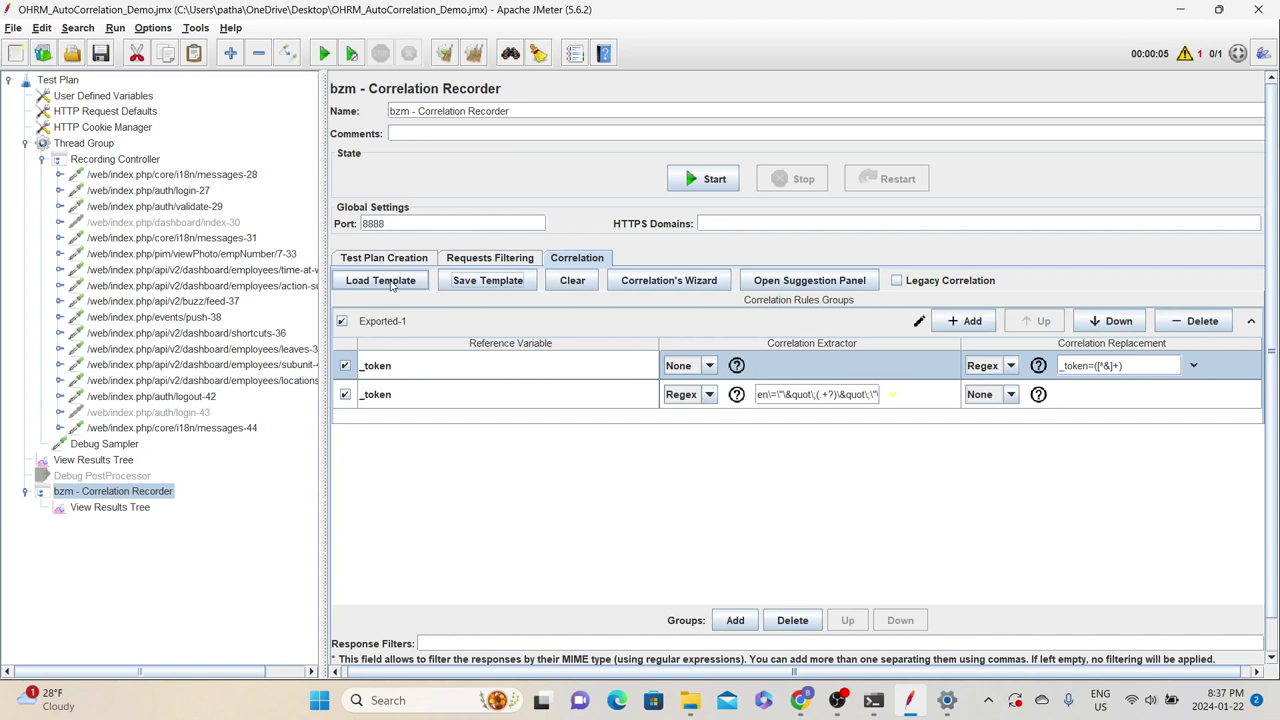
{"action": "left_click", "coordinate": [669, 281]}
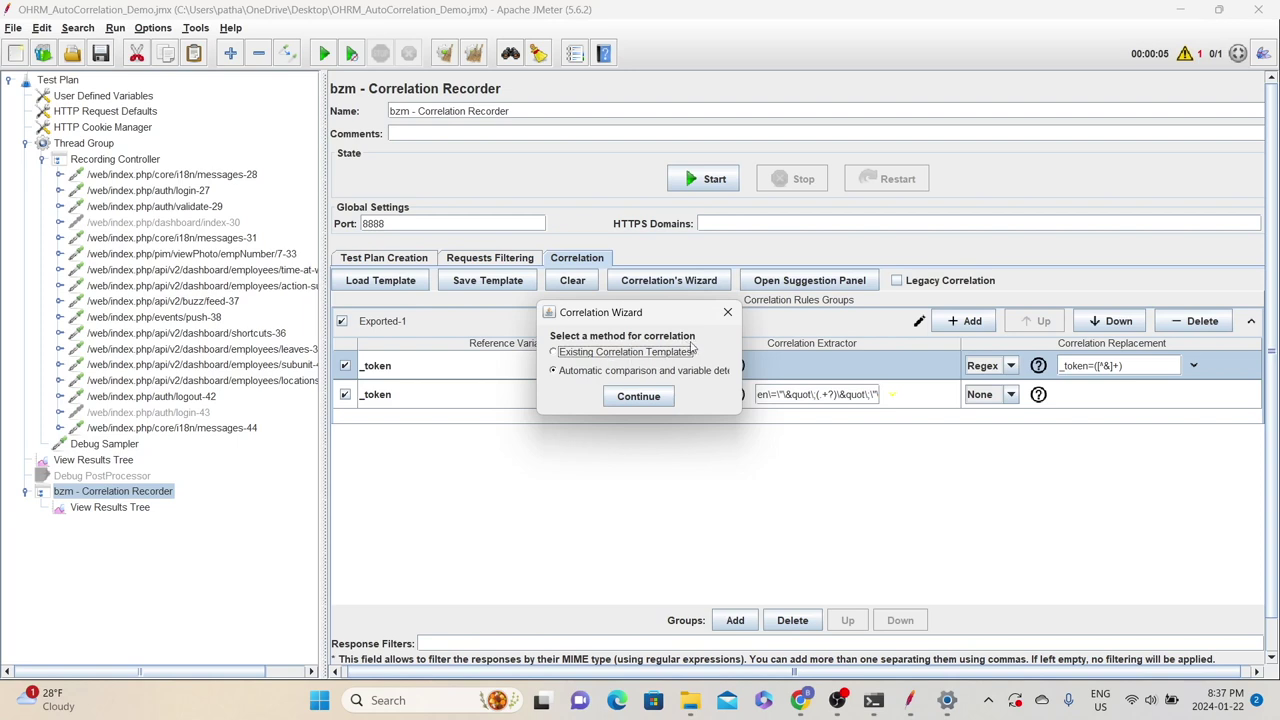
{"action": "left_click", "coordinate": [727, 312]}
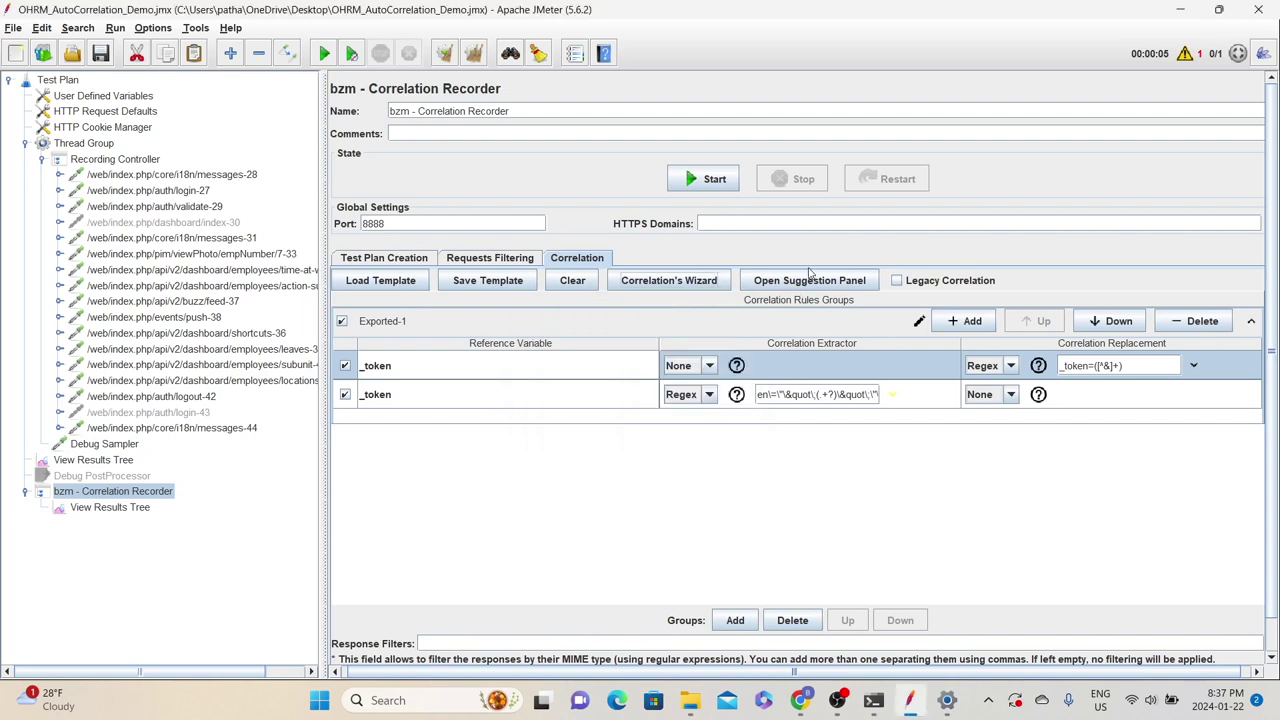
{"action": "left_click", "coordinate": [810, 281]}
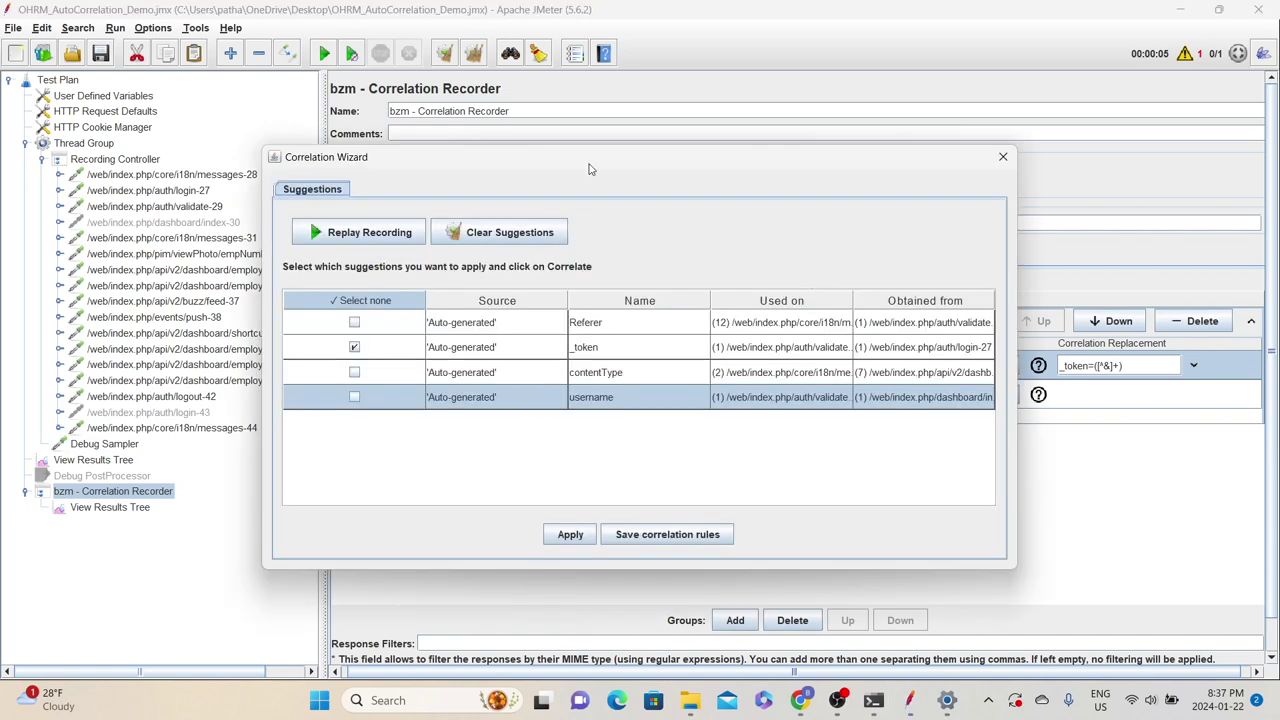
{"action": "left_click", "coordinate": [1003, 156]}
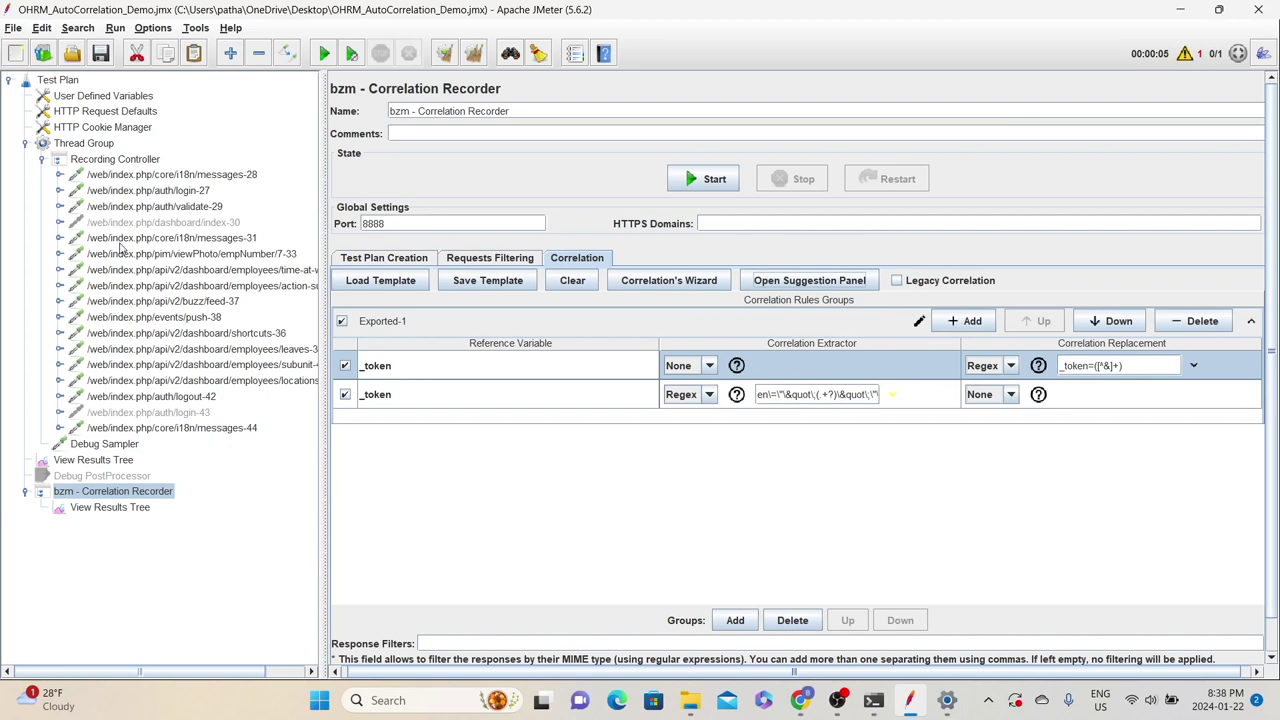
- Switch to the JMeter console window, examine the automatic replay's success and failure result for each request, and return to JMeter
{"action": "left_click", "coordinate": [874, 700]}
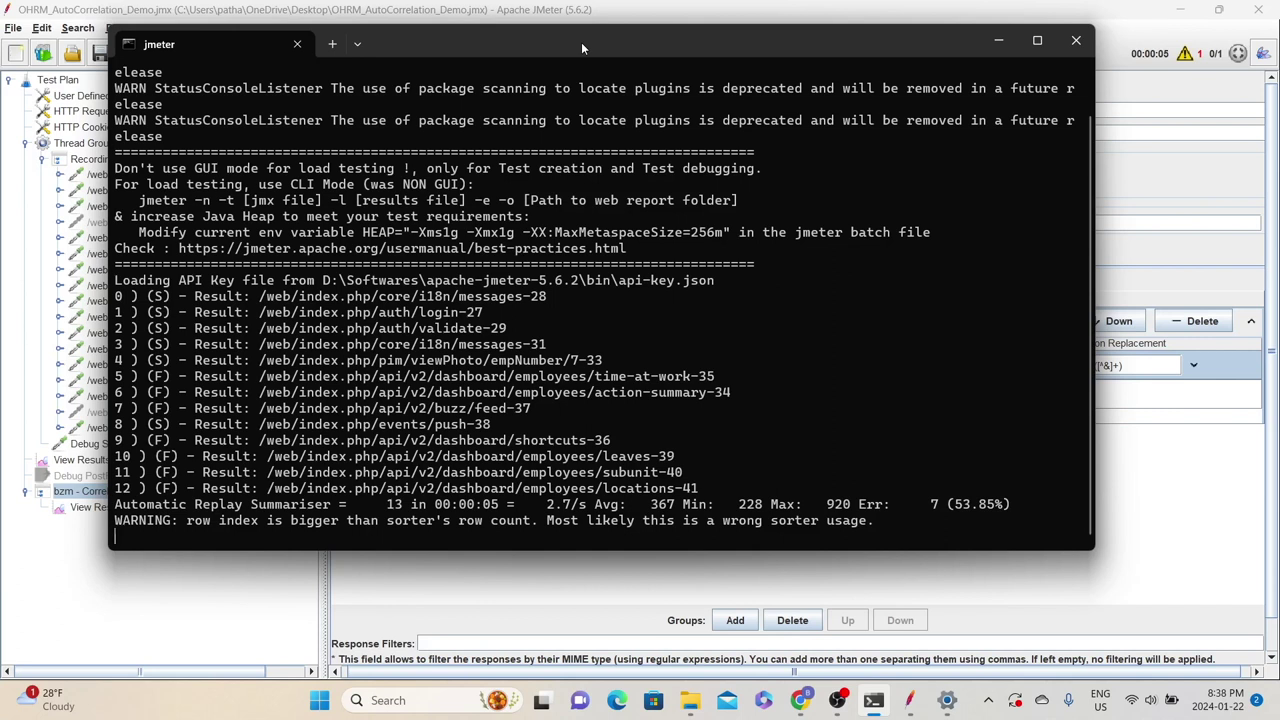
{"action": "left_click_drag", "start_coordinate": [147, 282], "coordinate": [668, 284]}
{"action": "left_click_drag", "start_coordinate": [158, 300], "coordinate": [168, 410]}
{"action": "left_click", "coordinate": [158, 376]}
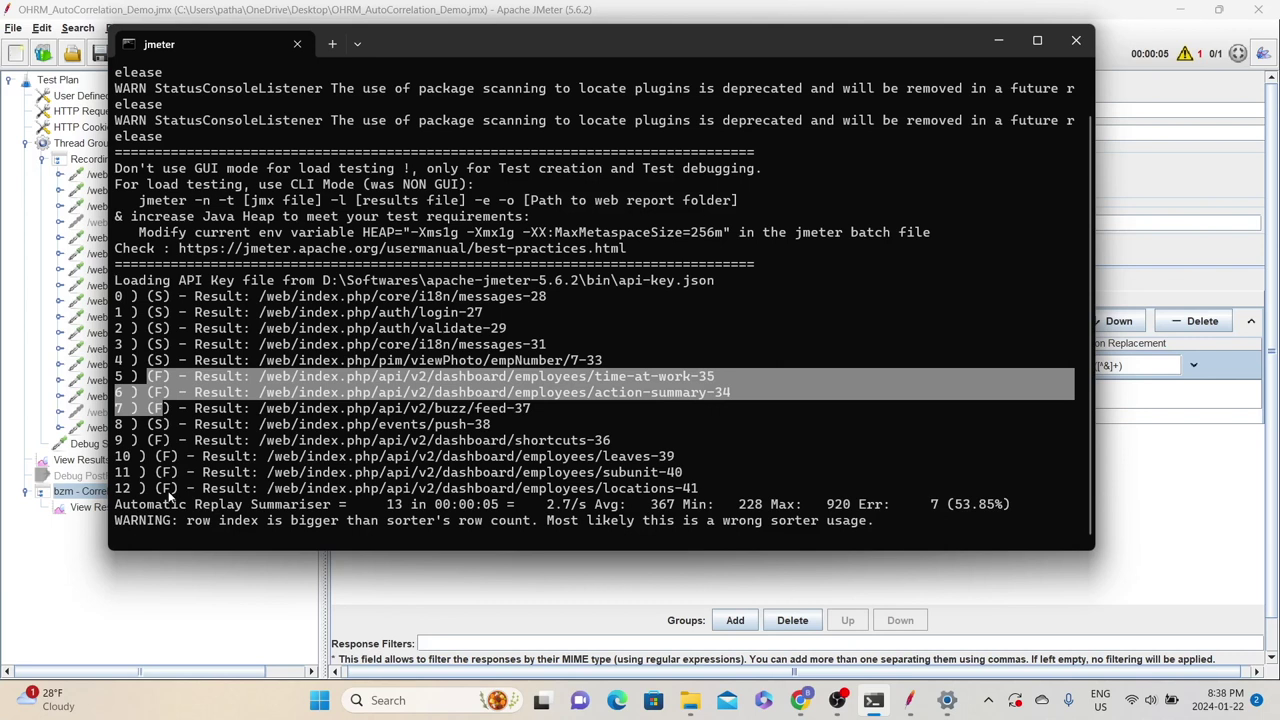
{"action": "left_click_drag", "start_coordinate": [712, 492], "coordinate": [118, 288]}
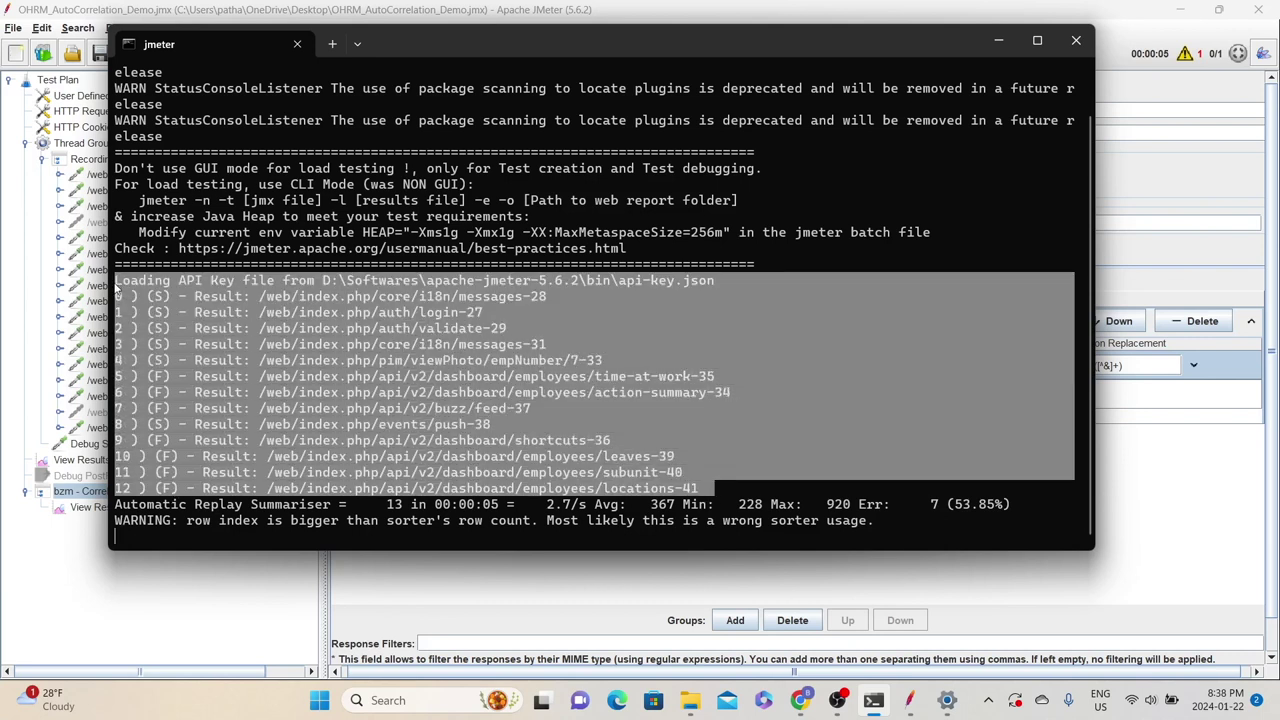
{"action": "left_click", "coordinate": [305, 574]}
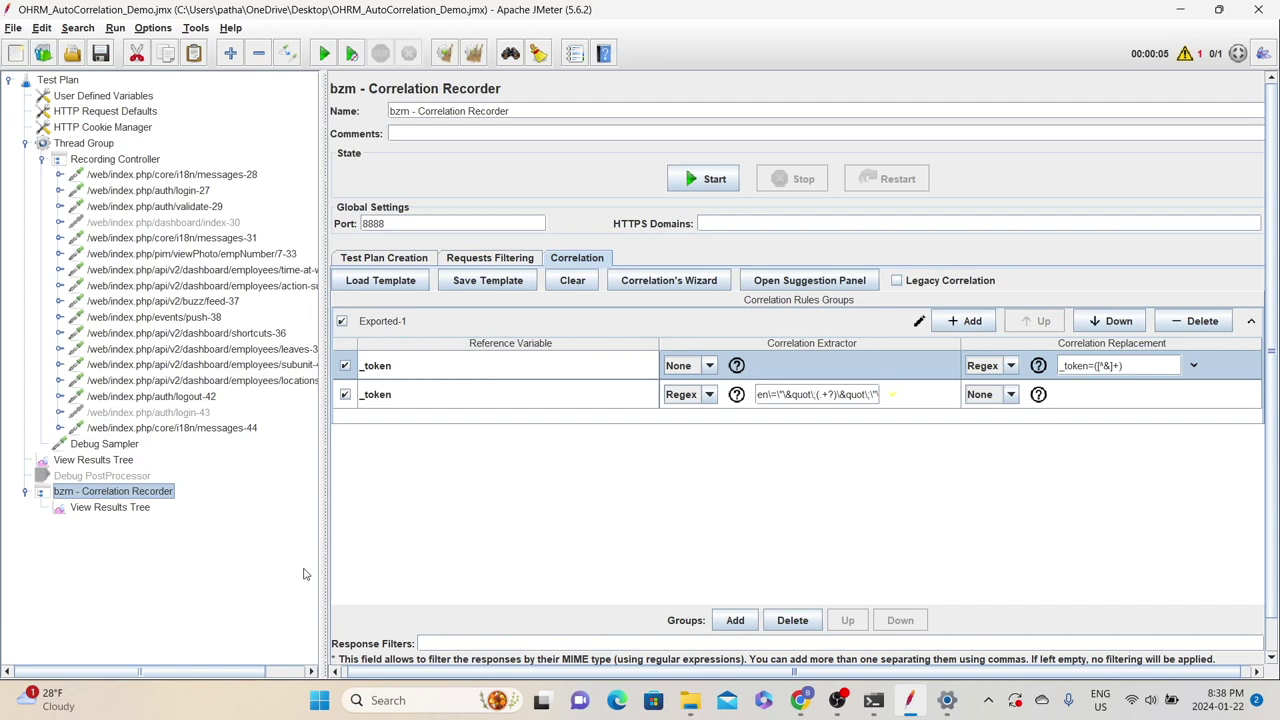